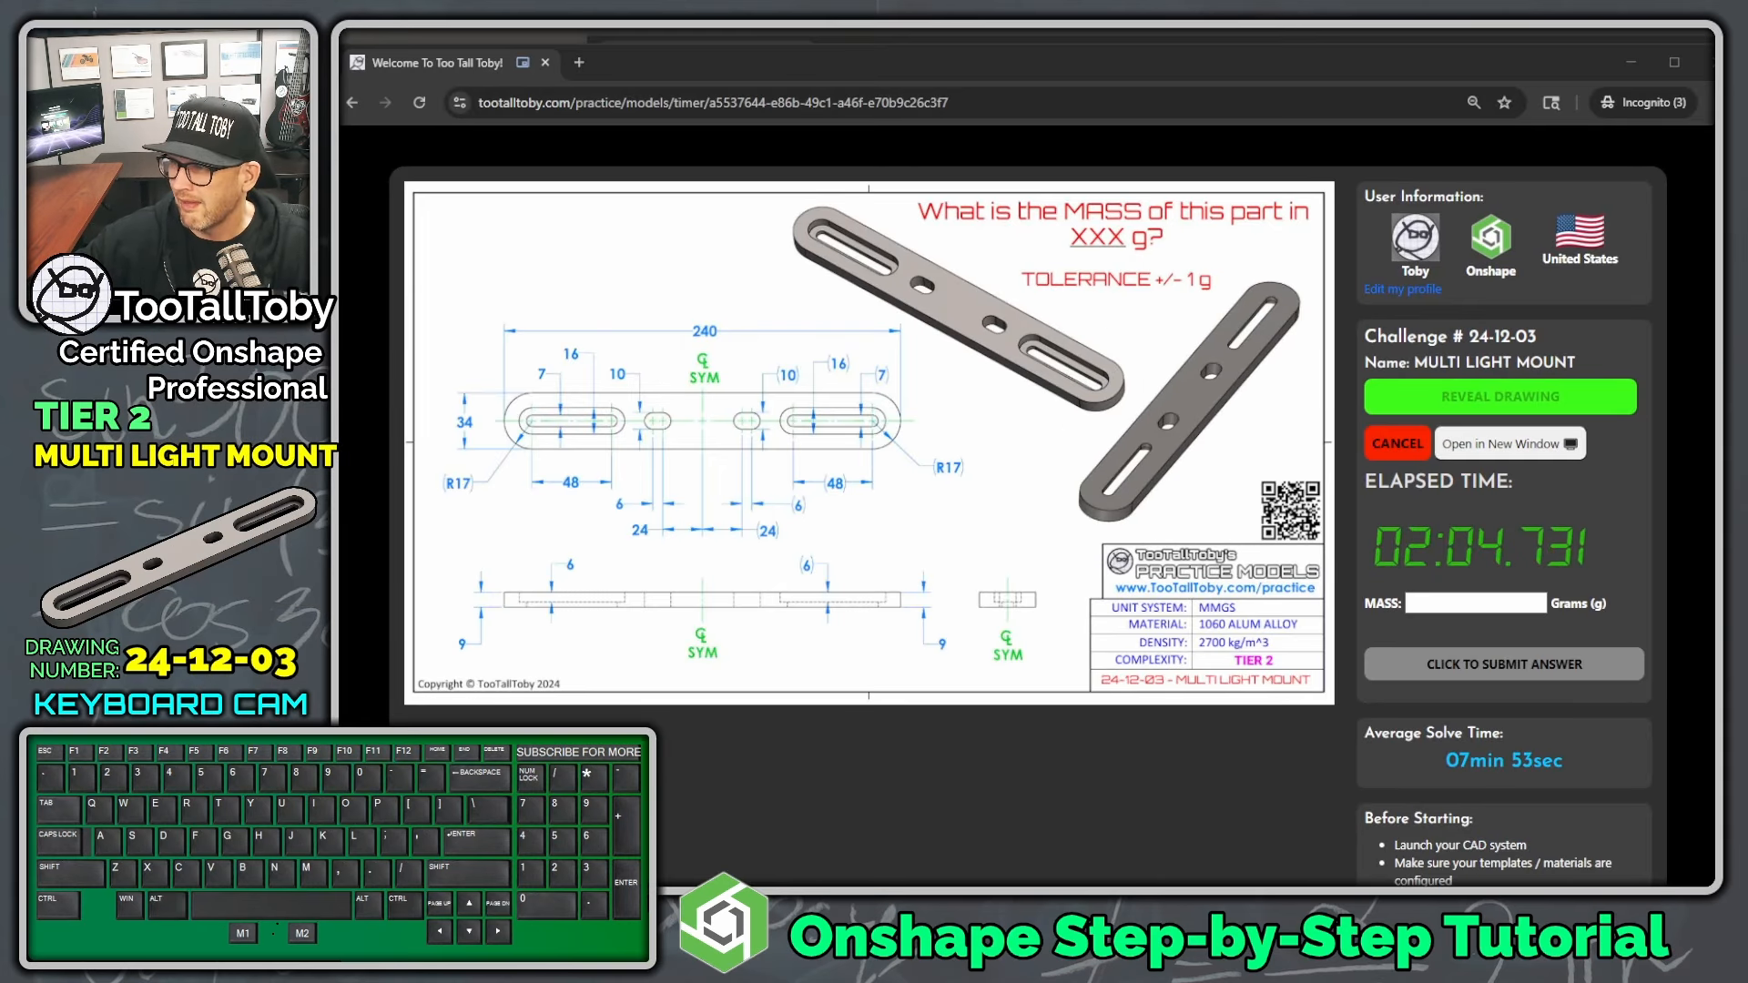
- Move the challenge page aside and arrange the Onshape window beside it with the challenge timer still in view
mouse_move(1710, 193)
left_mouse_down()
mouse_move(942, 195)
mouse_move(571, 133)
mouse_move(1710, 173)
left_mouse_up()
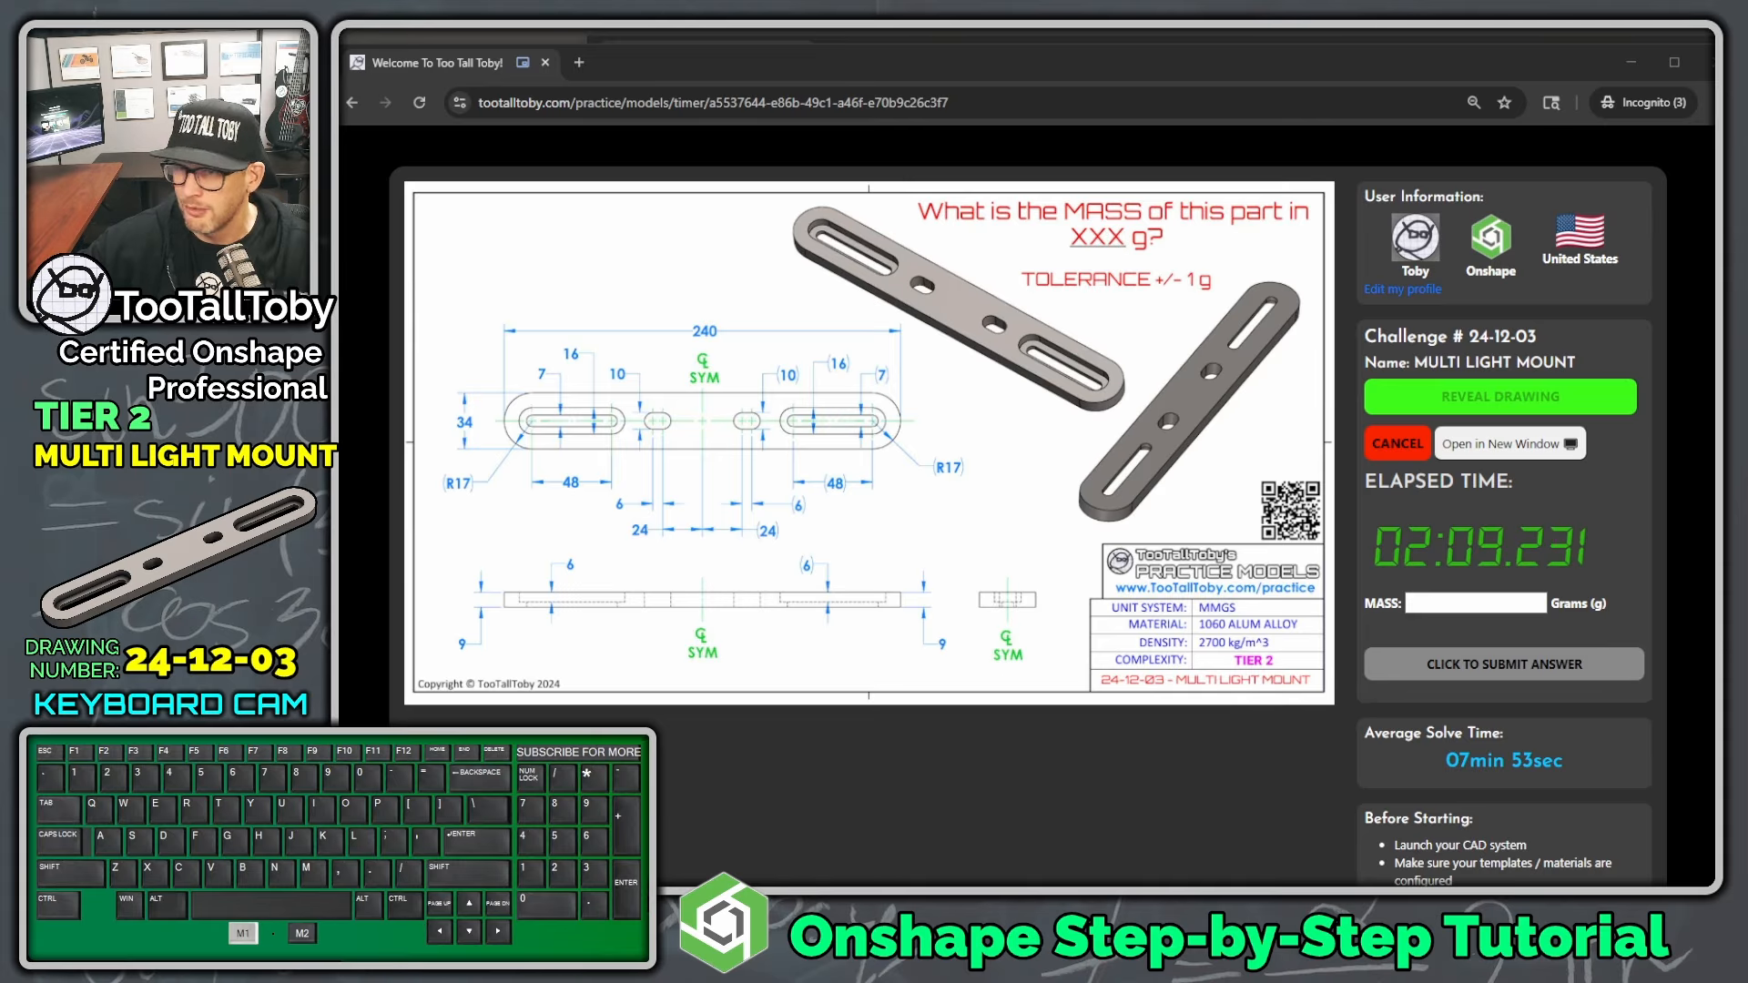
mouse_move(1465, 65)
left_mouse_down()
mouse_move(337, 53)
mouse_move(100, 73)
mouse_move(161, 42)
mouse_move(134, 39)
mouse_move(287, 3)
mouse_move(468, 2)
left_mouse_up()
scroll(633, 507, "down", 1)
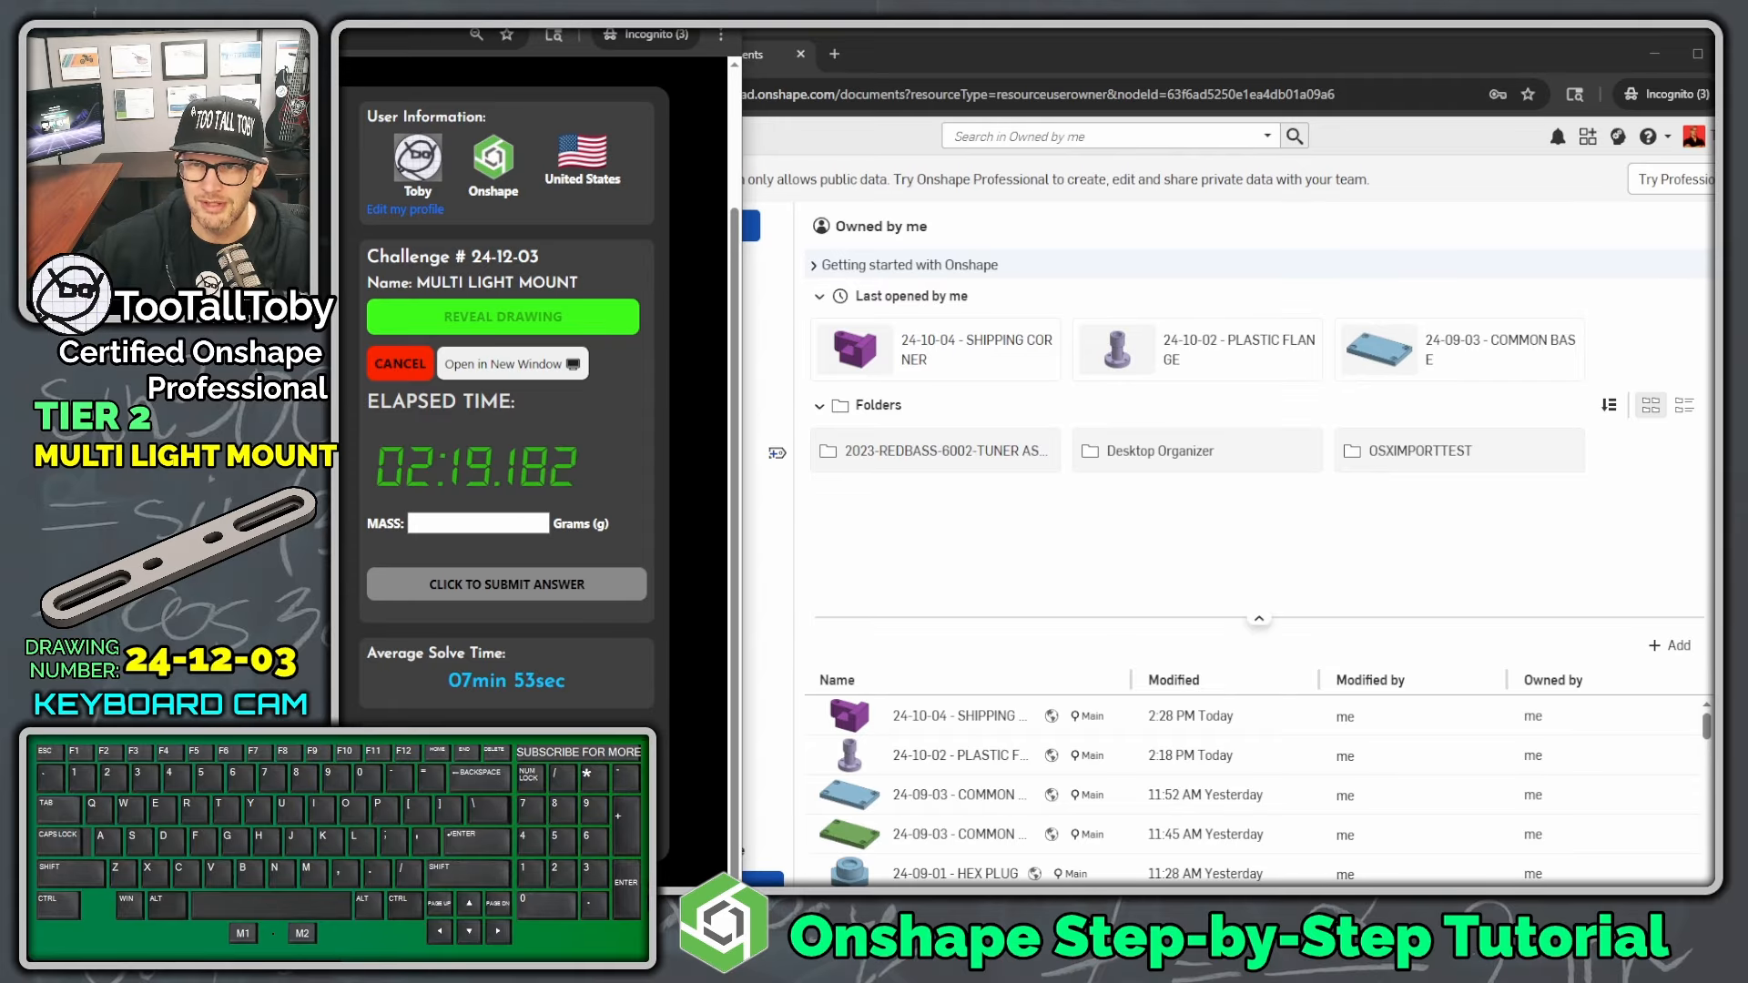
left_click(1065, 52)
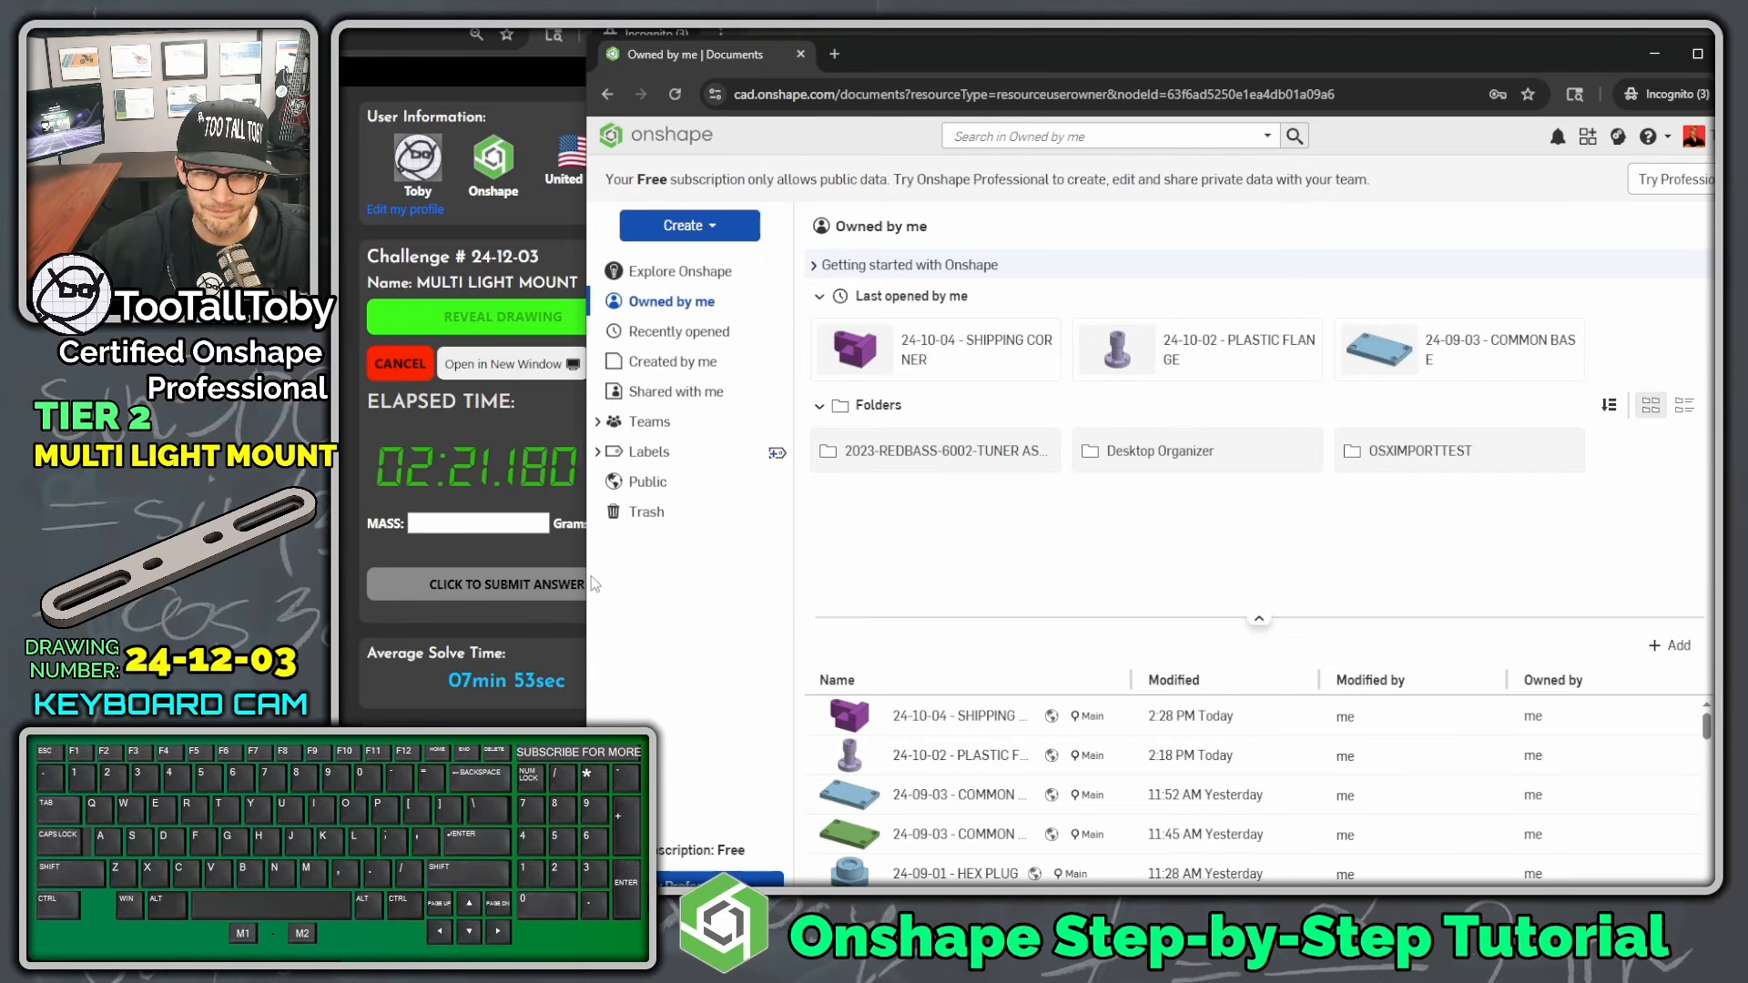
left_click_drag(583, 580, 611, 580)
- Create a new public document named "24-12-03 - MULTI LIGHT MOUNT"
left_click(718, 225)
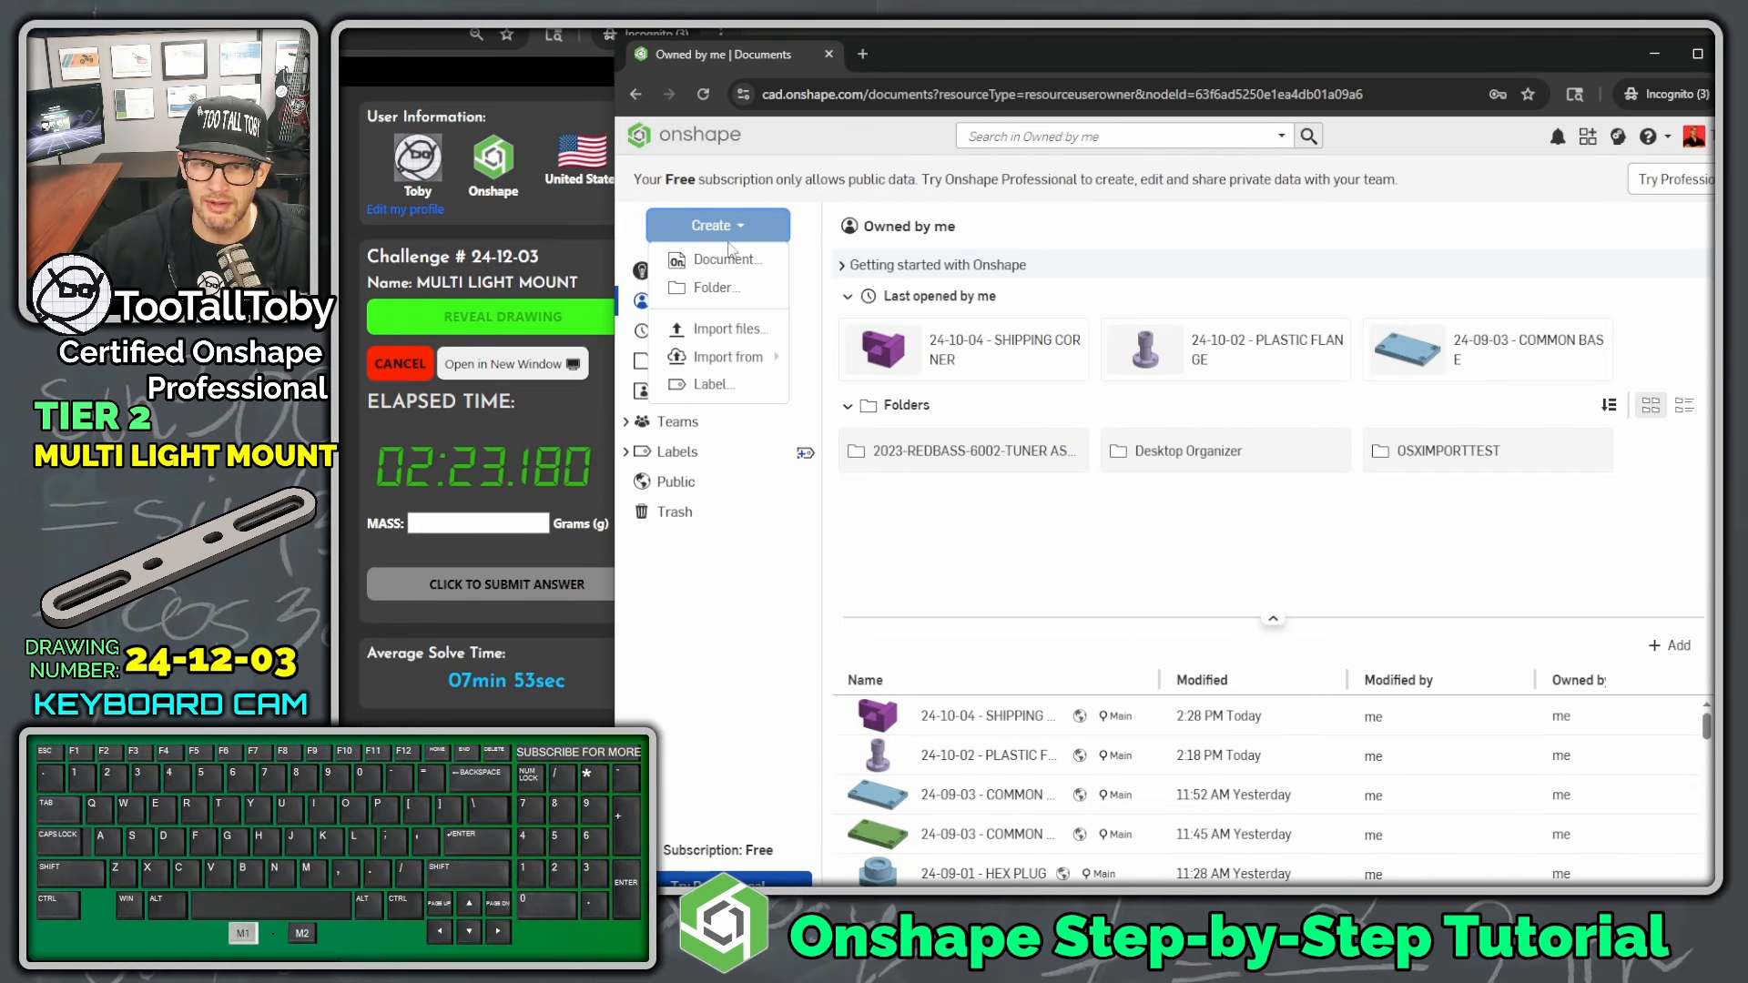
left_click(722, 260)
type("24-12-0")
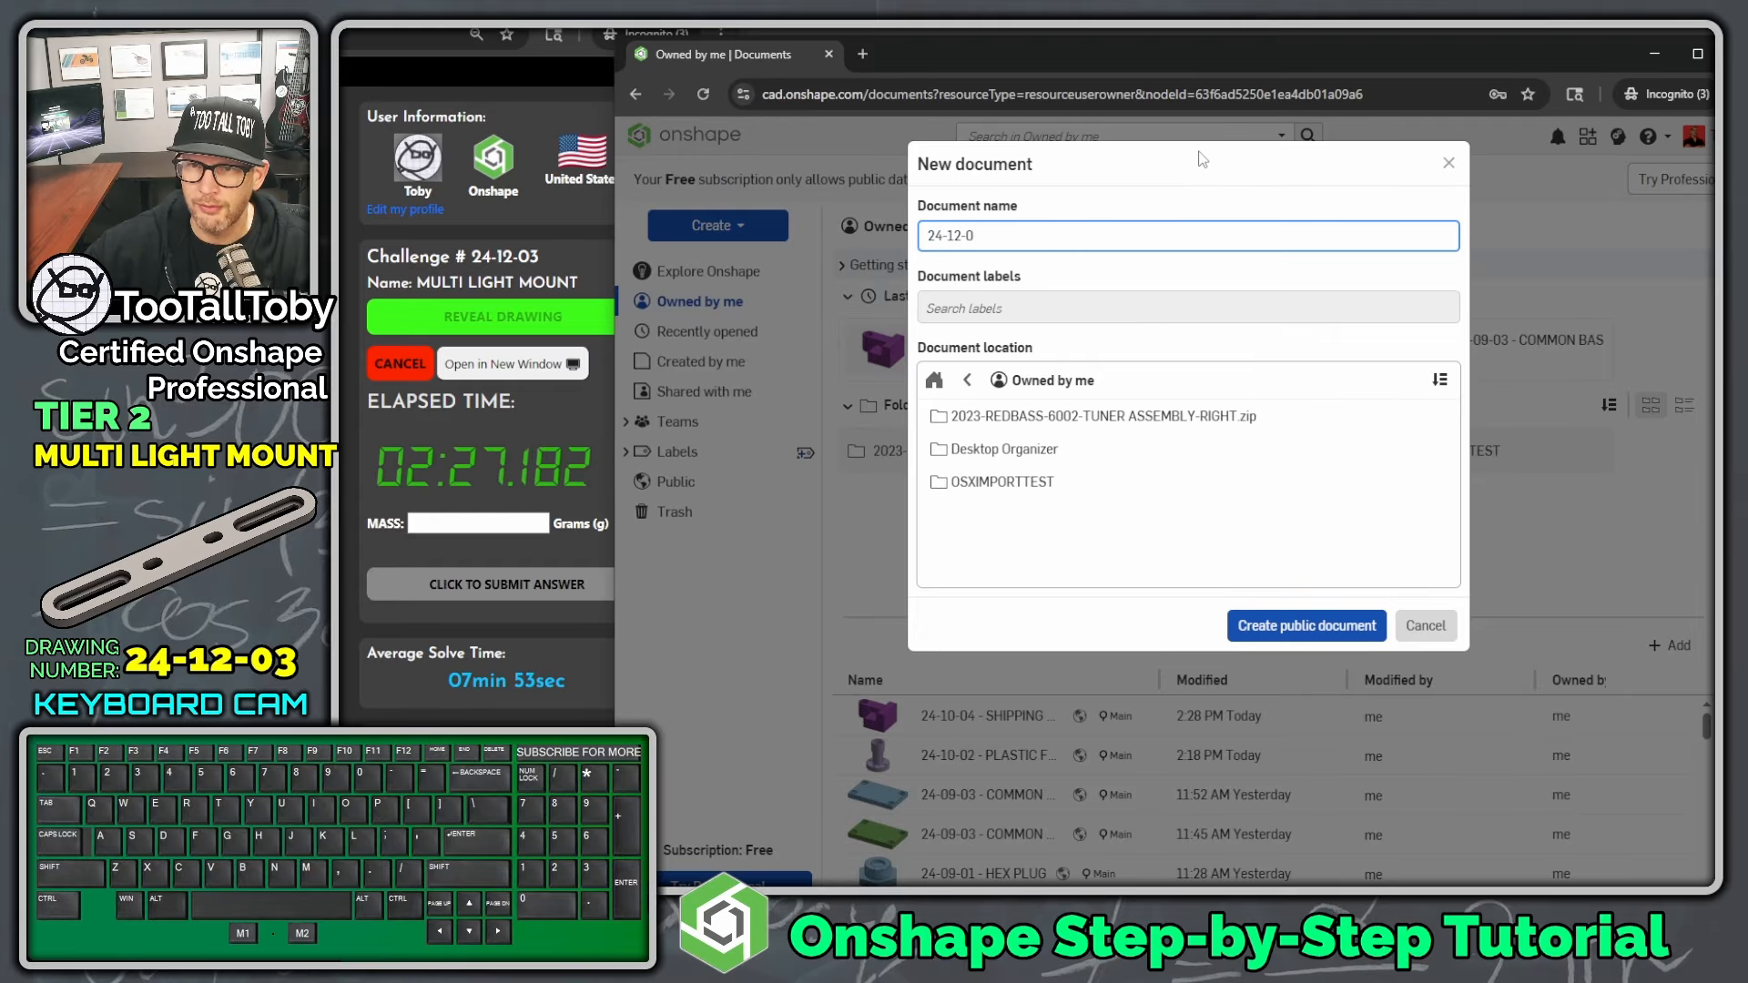
type("3 - MULTI LO")
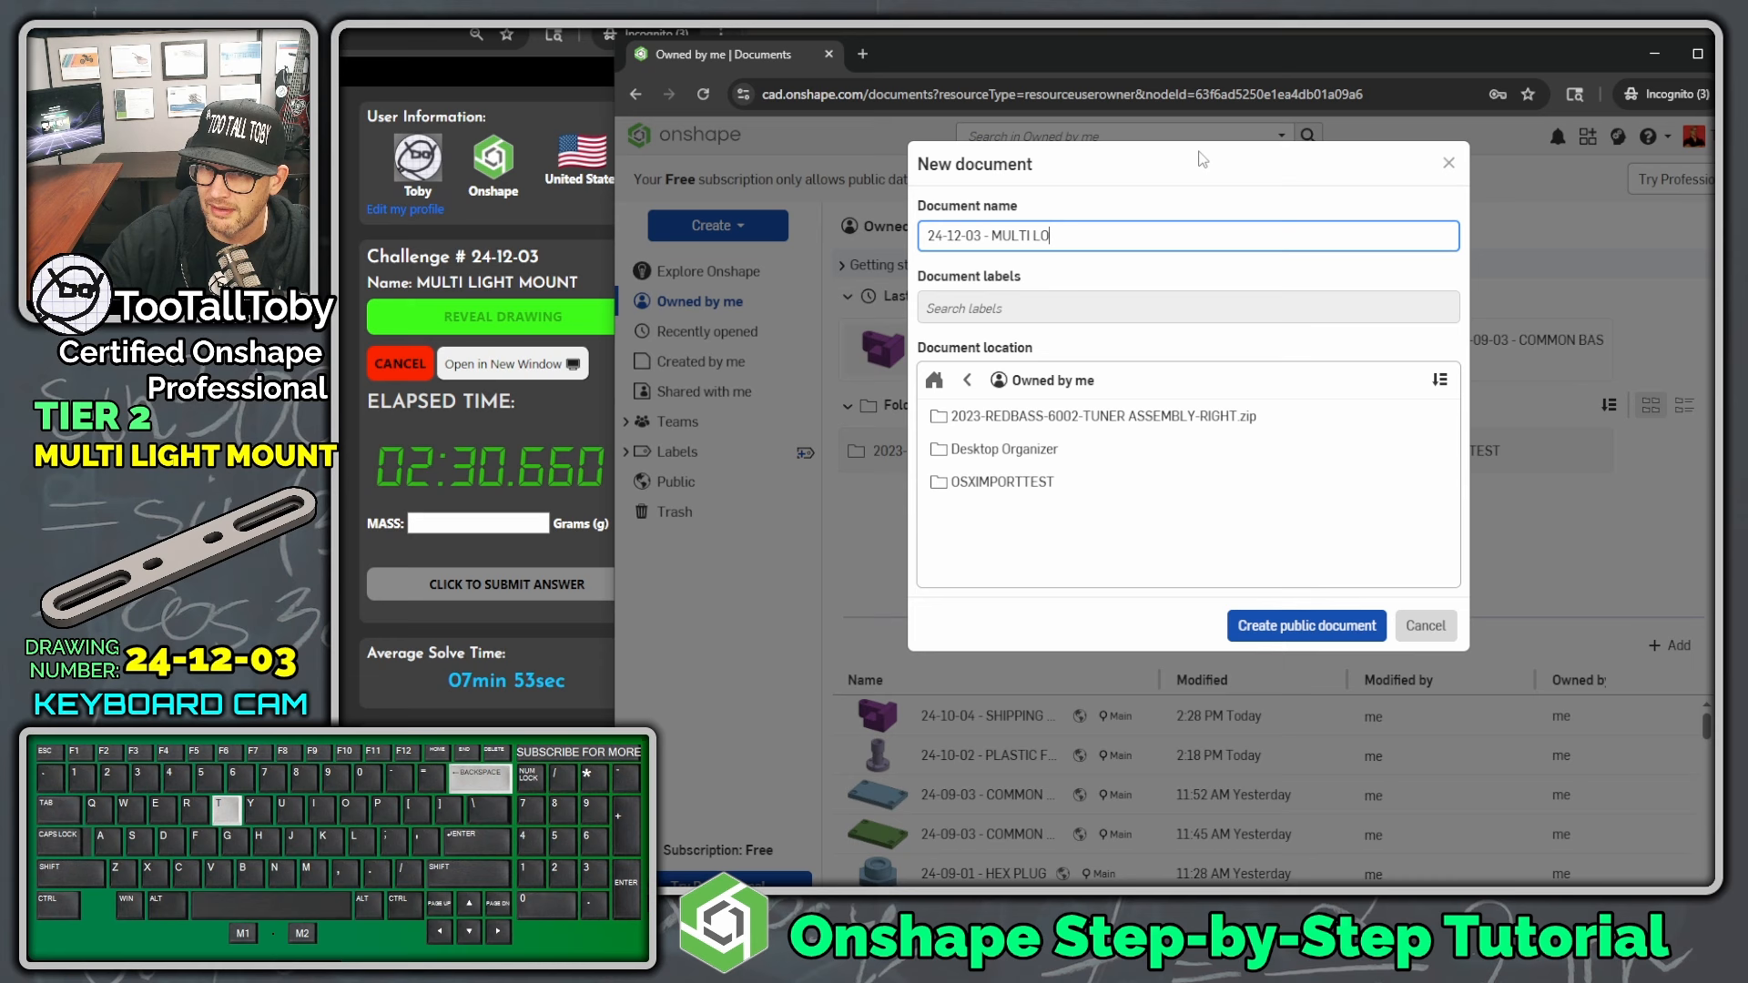
key("BackSpace")
type("IGHT MOUNT")
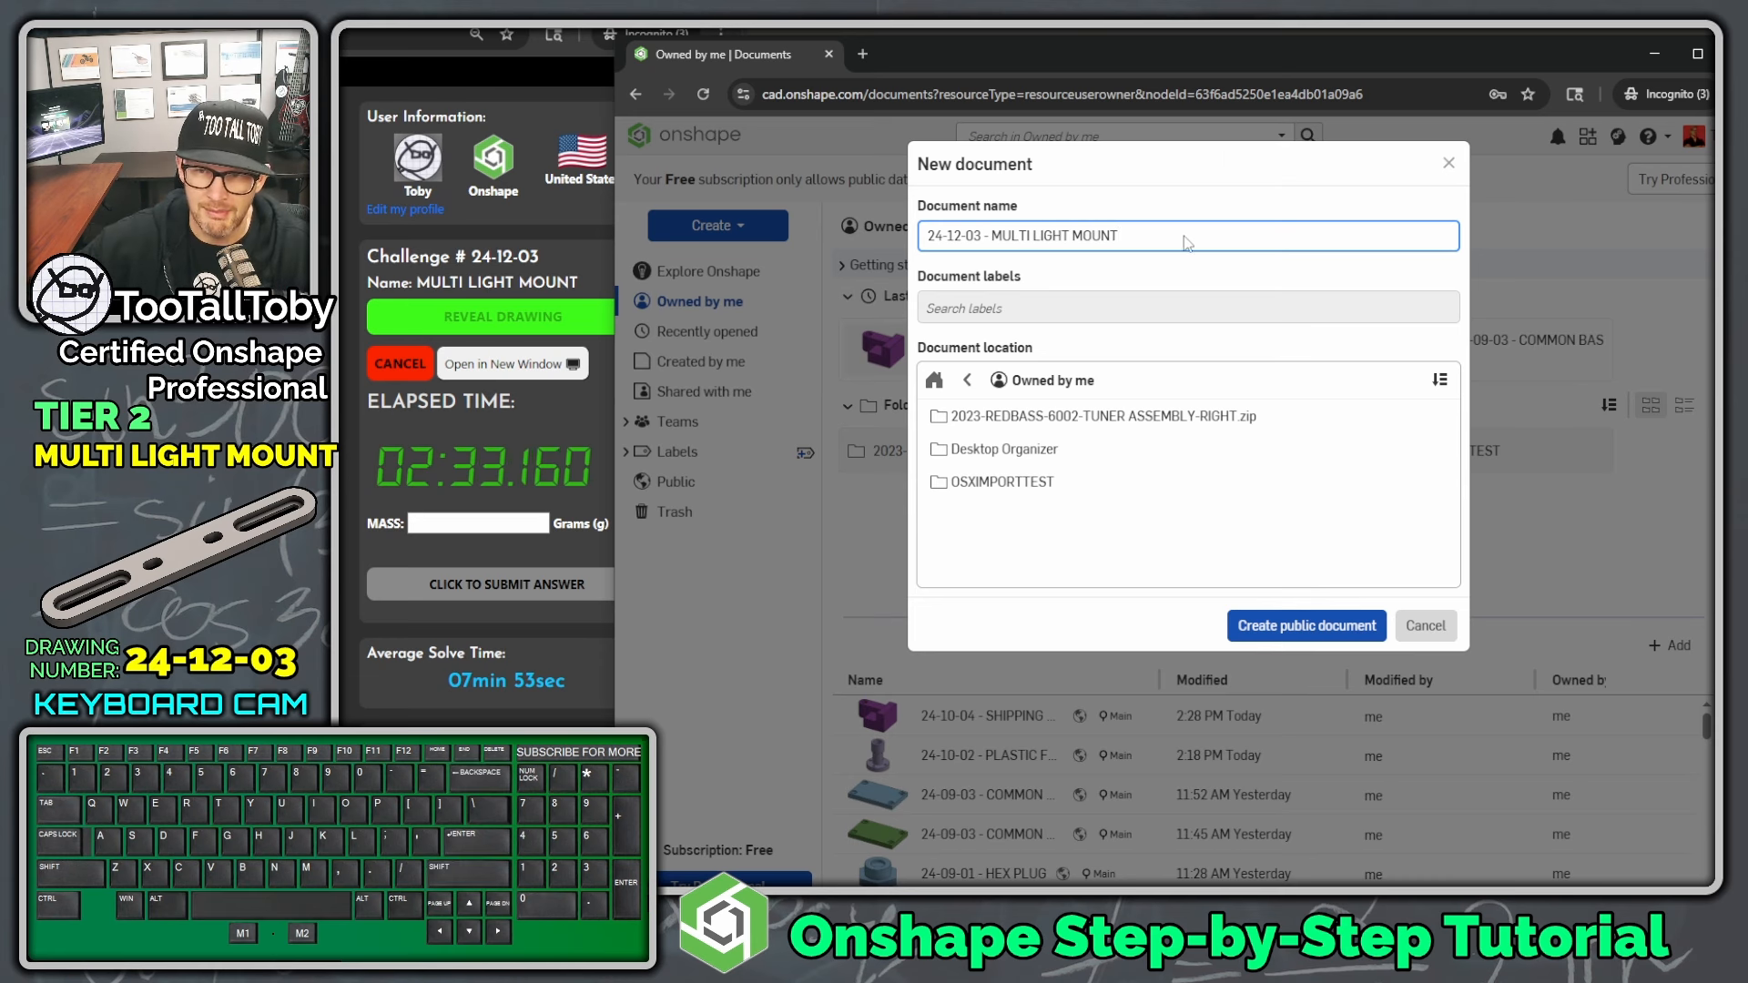
key("Return")
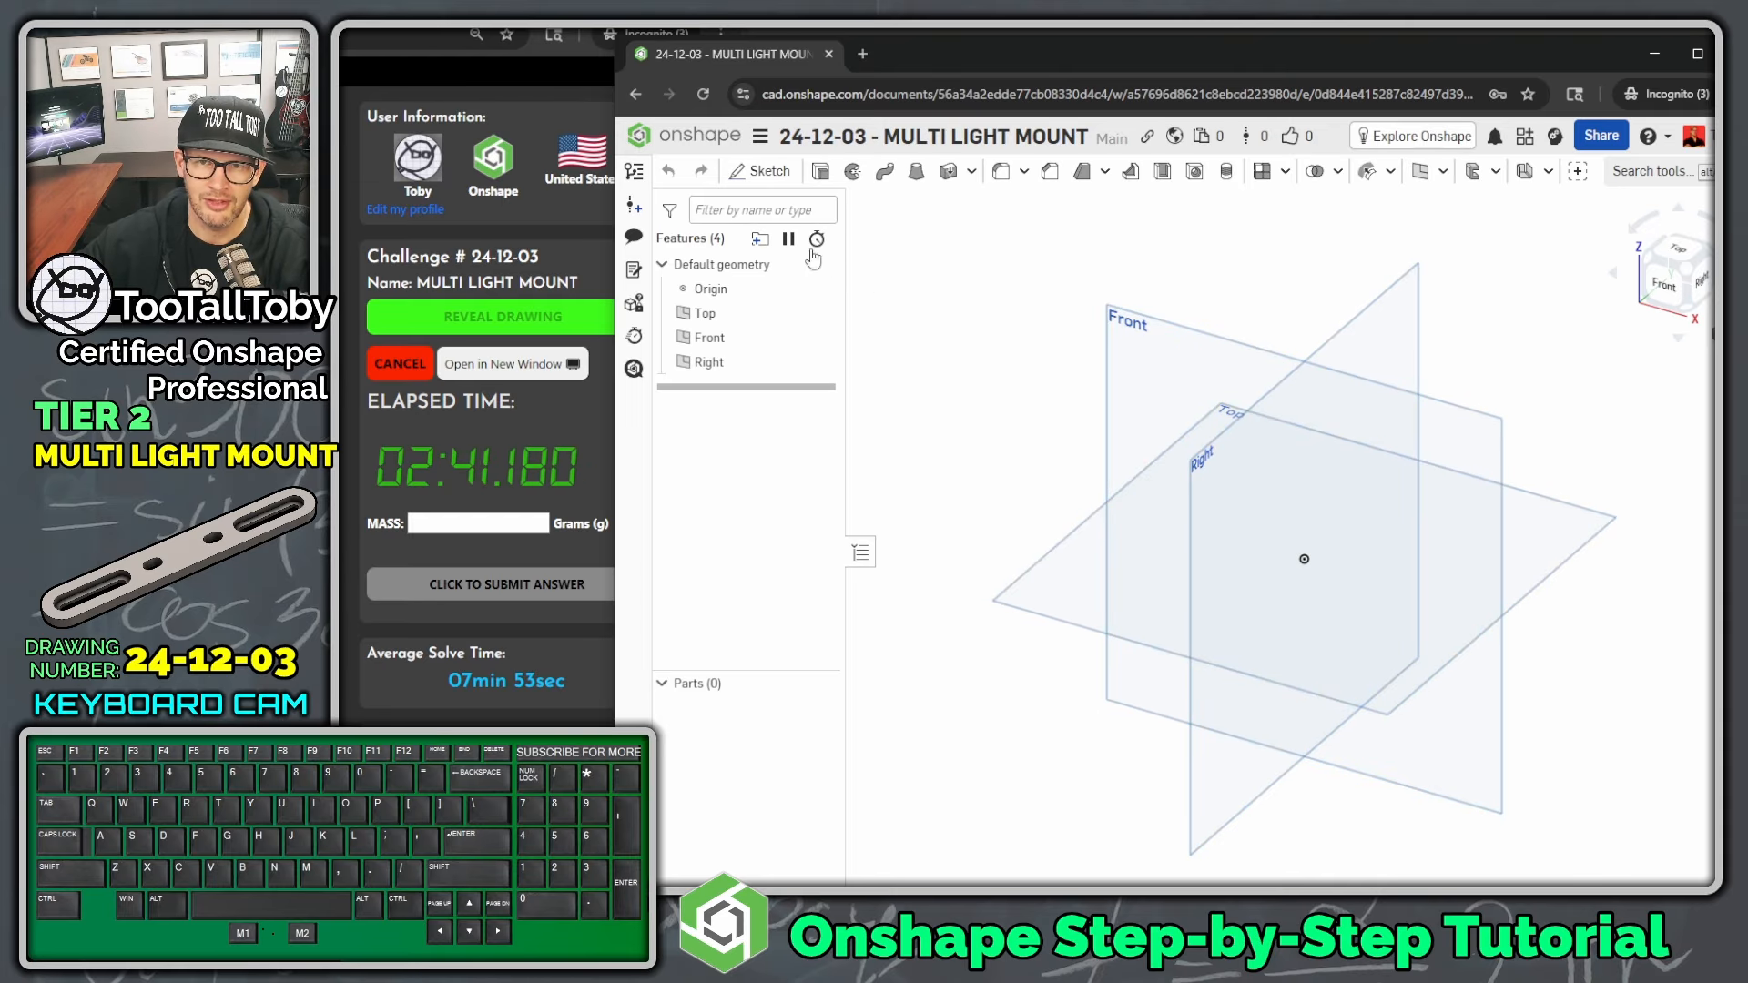
- Check the length, mass and density units in the document's workspace units and accept them
key("alt+1")
left_click(769, 114)
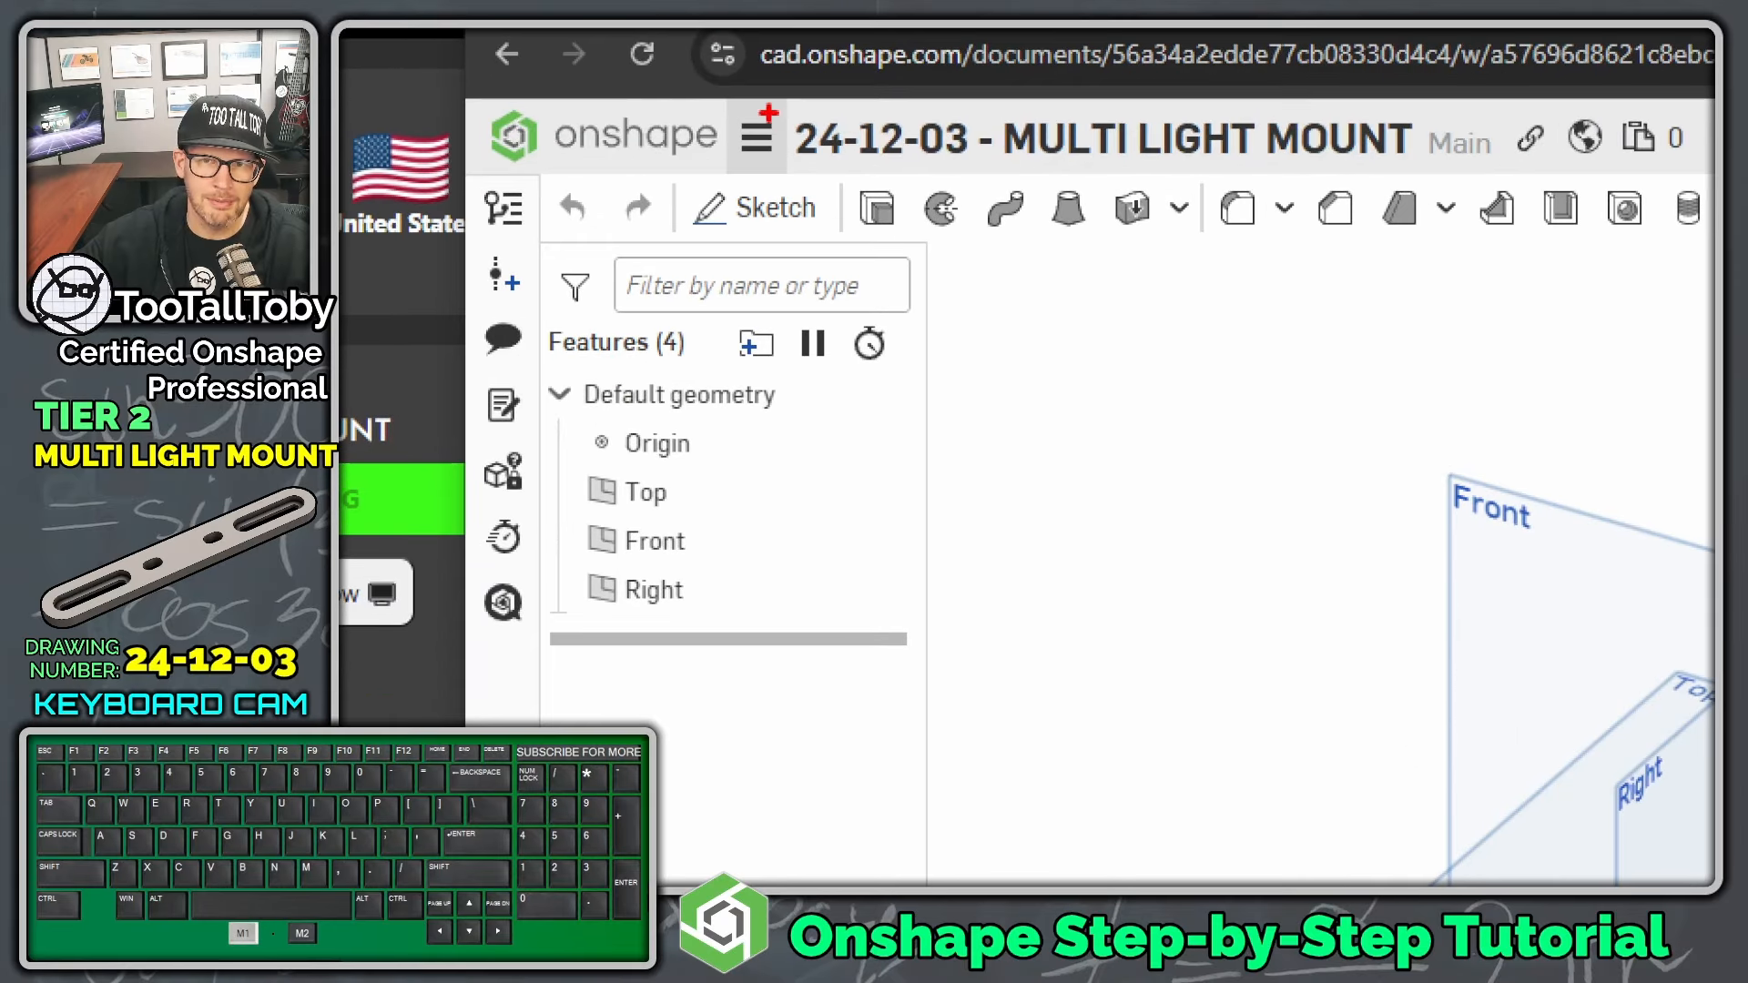
mouse_move(768, 114)
left_mouse_down()
mouse_move(721, 164)
mouse_move(763, 111)
left_mouse_up()
key("alt+1")
left_click(770, 145)
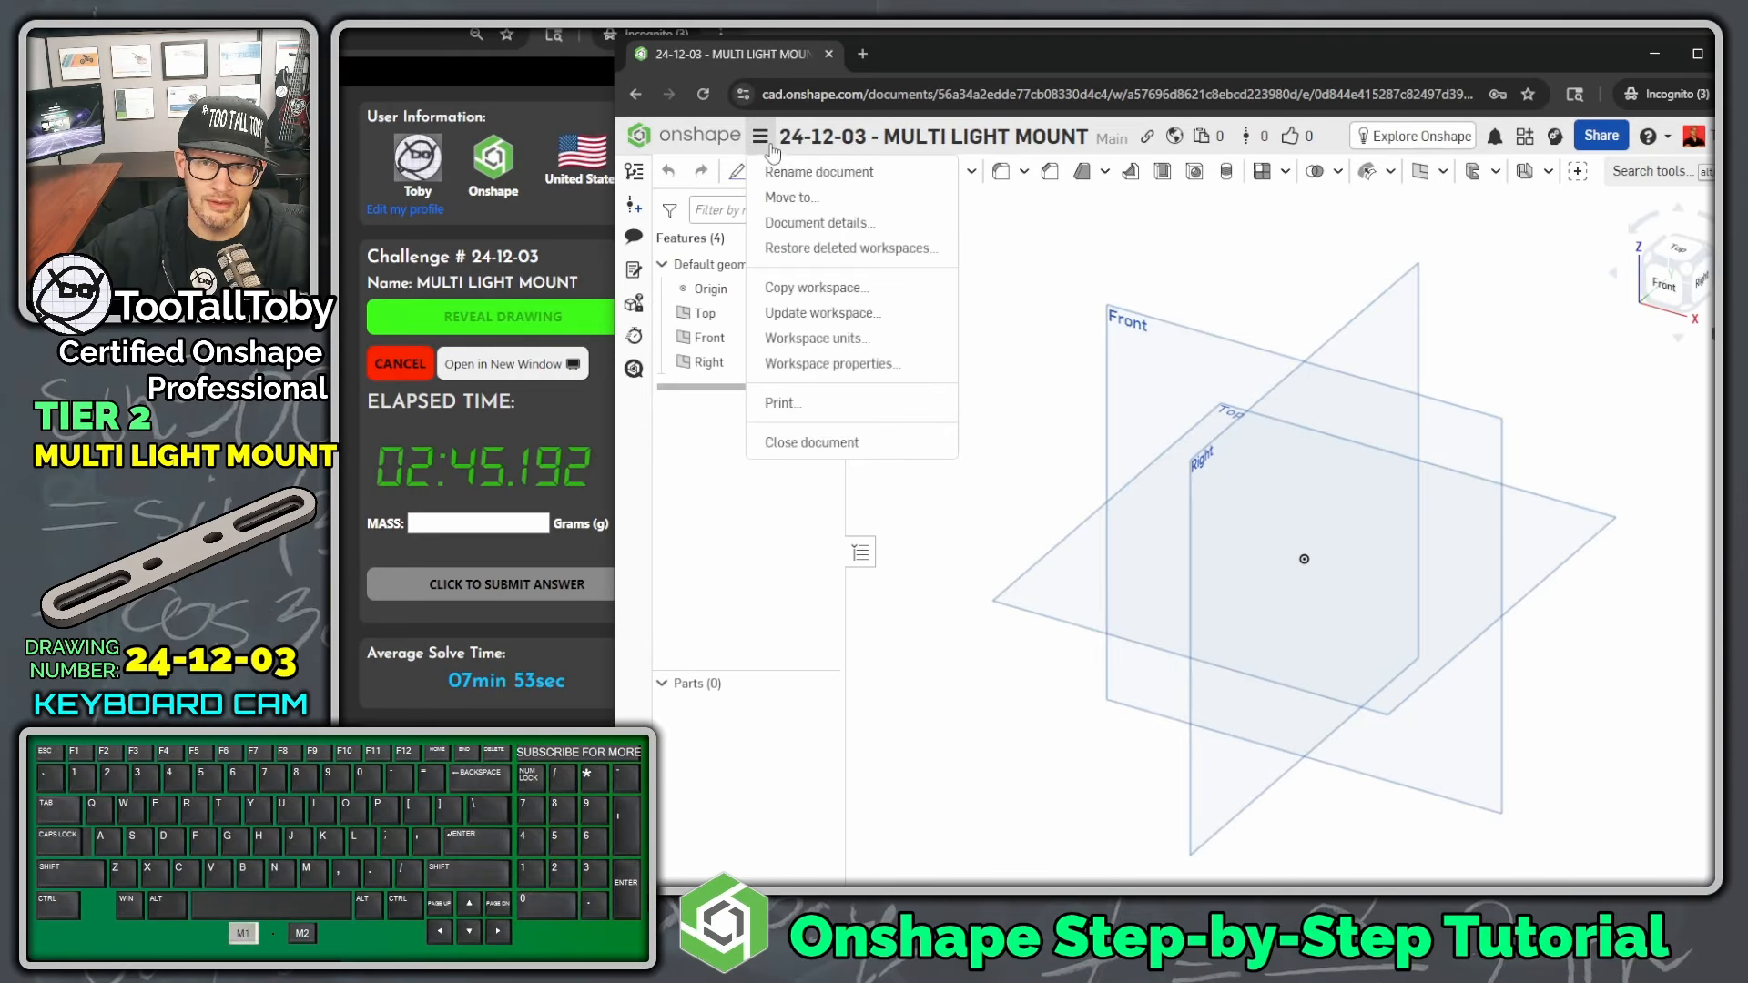
left_click(884, 347)
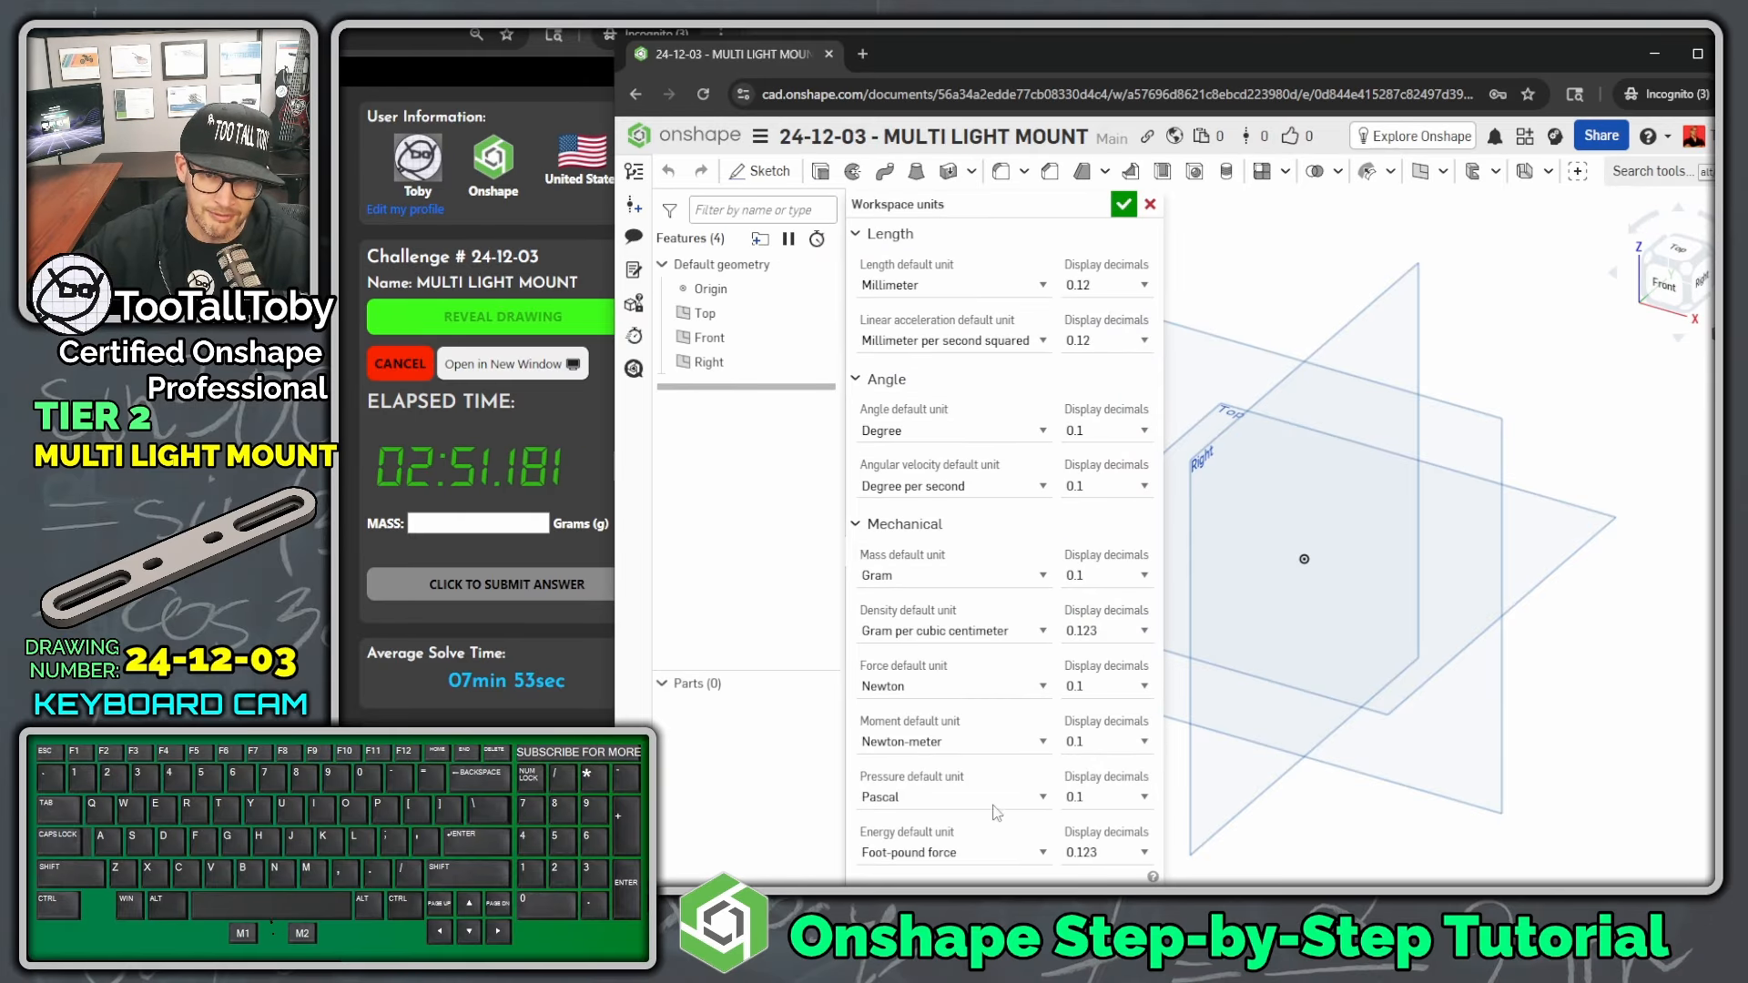
left_click(1123, 205)
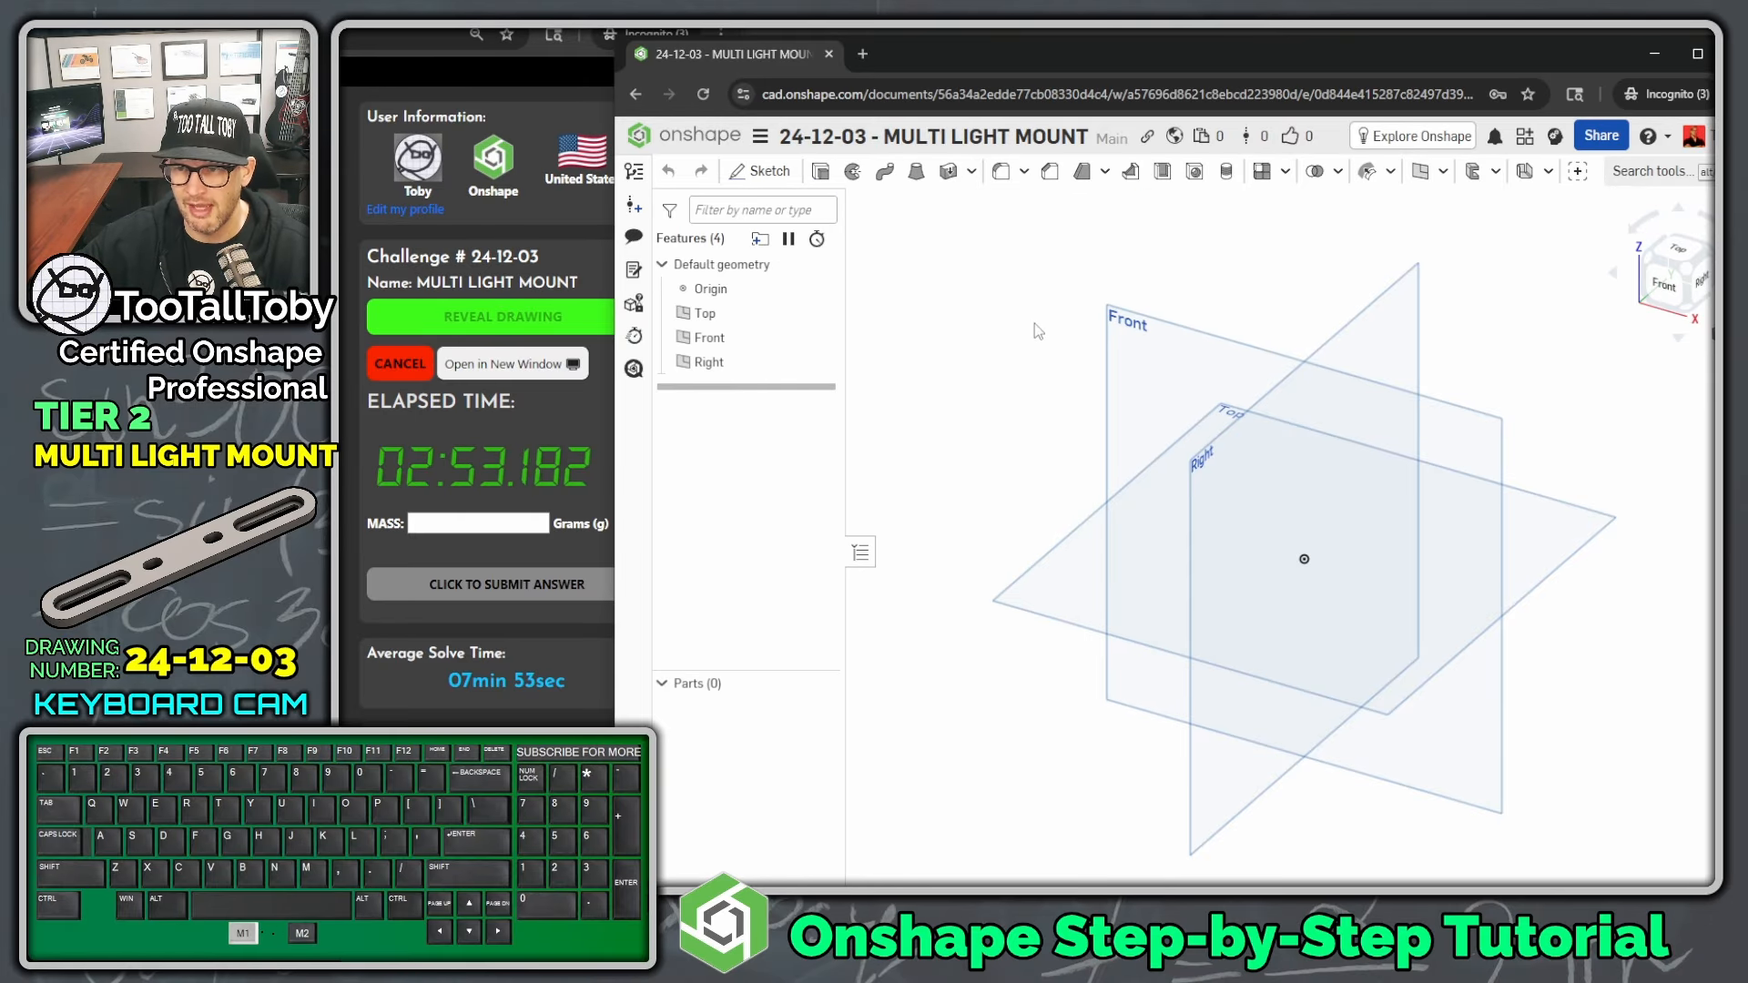
- Start a sketch on the Top plane, viewed face-on, and draw a horizontal line about 98 mm long above the origin
left_click(1049, 547)
key("s")
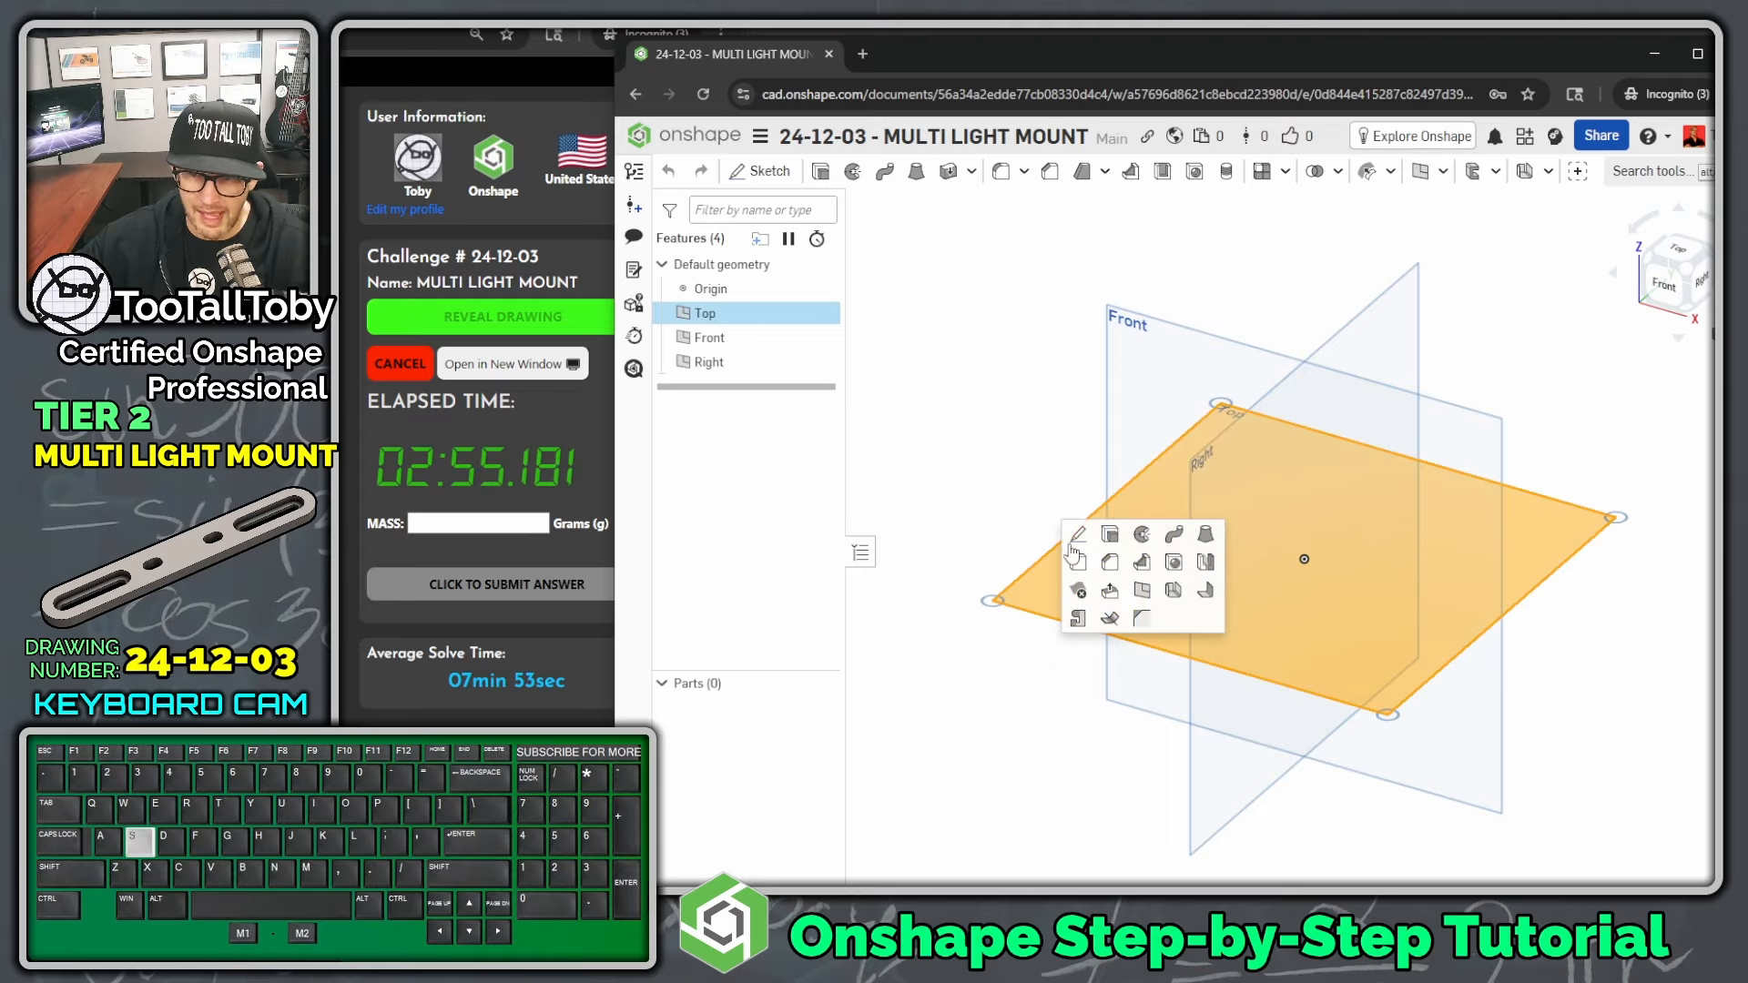
left_click(1077, 536)
key("n")
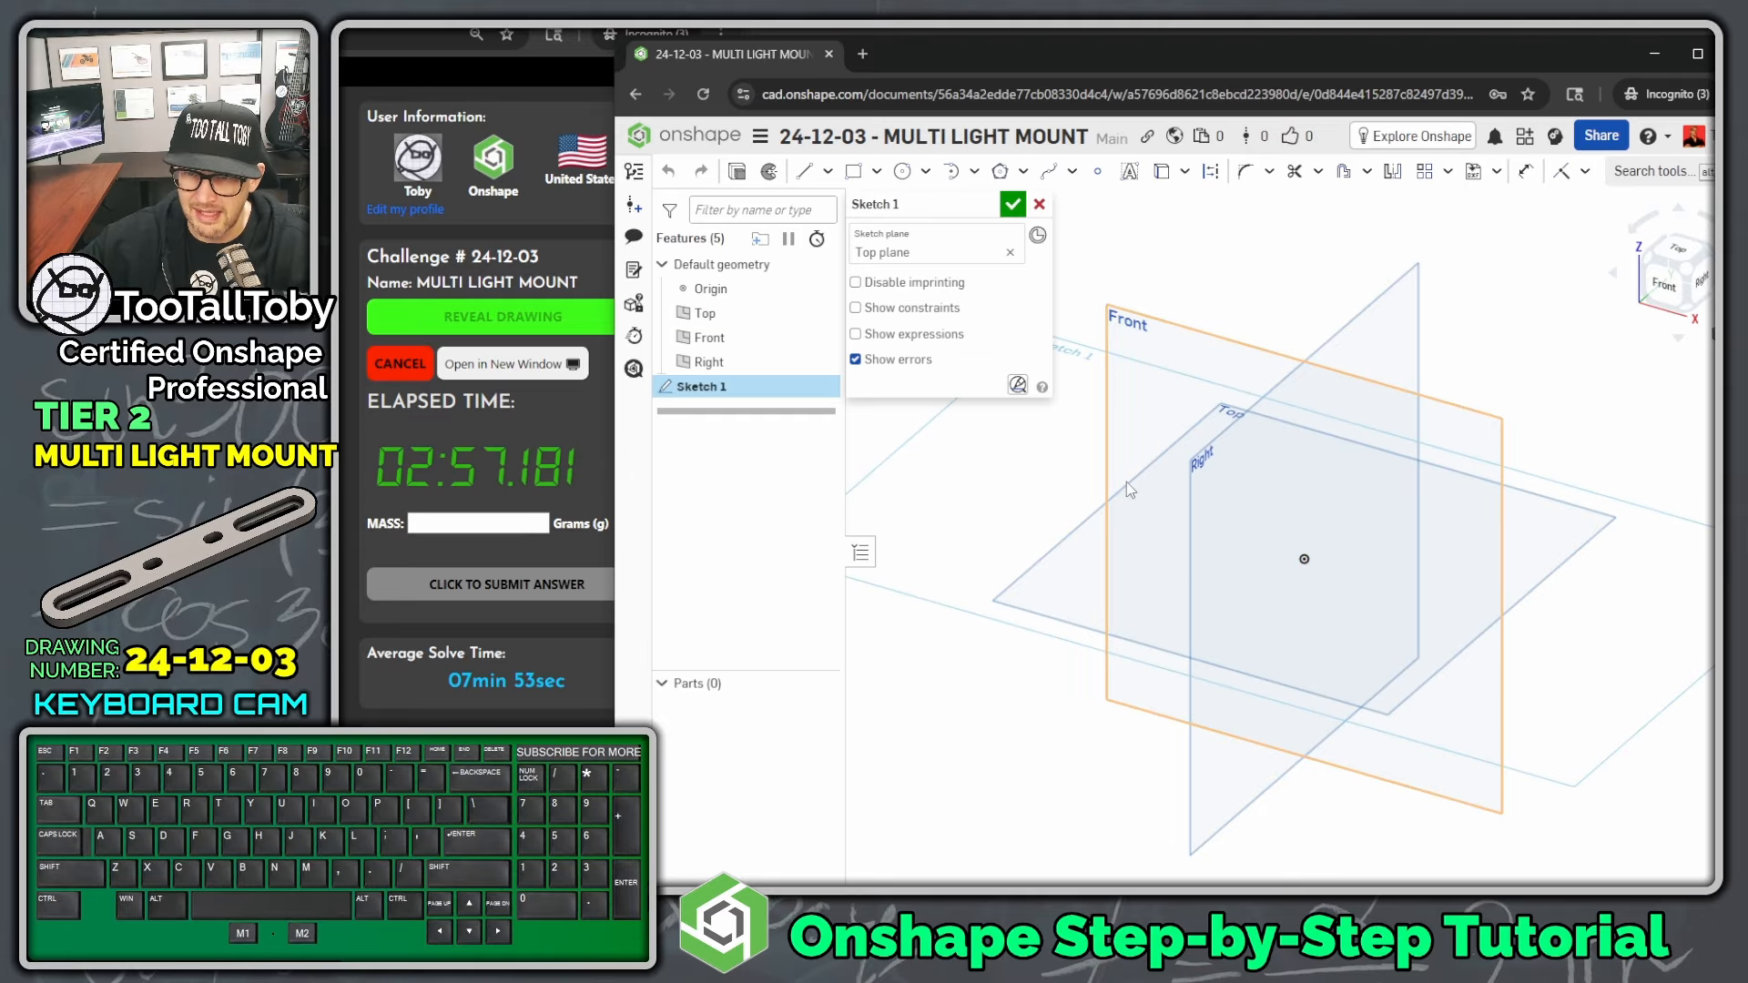
key("n")
key("s")
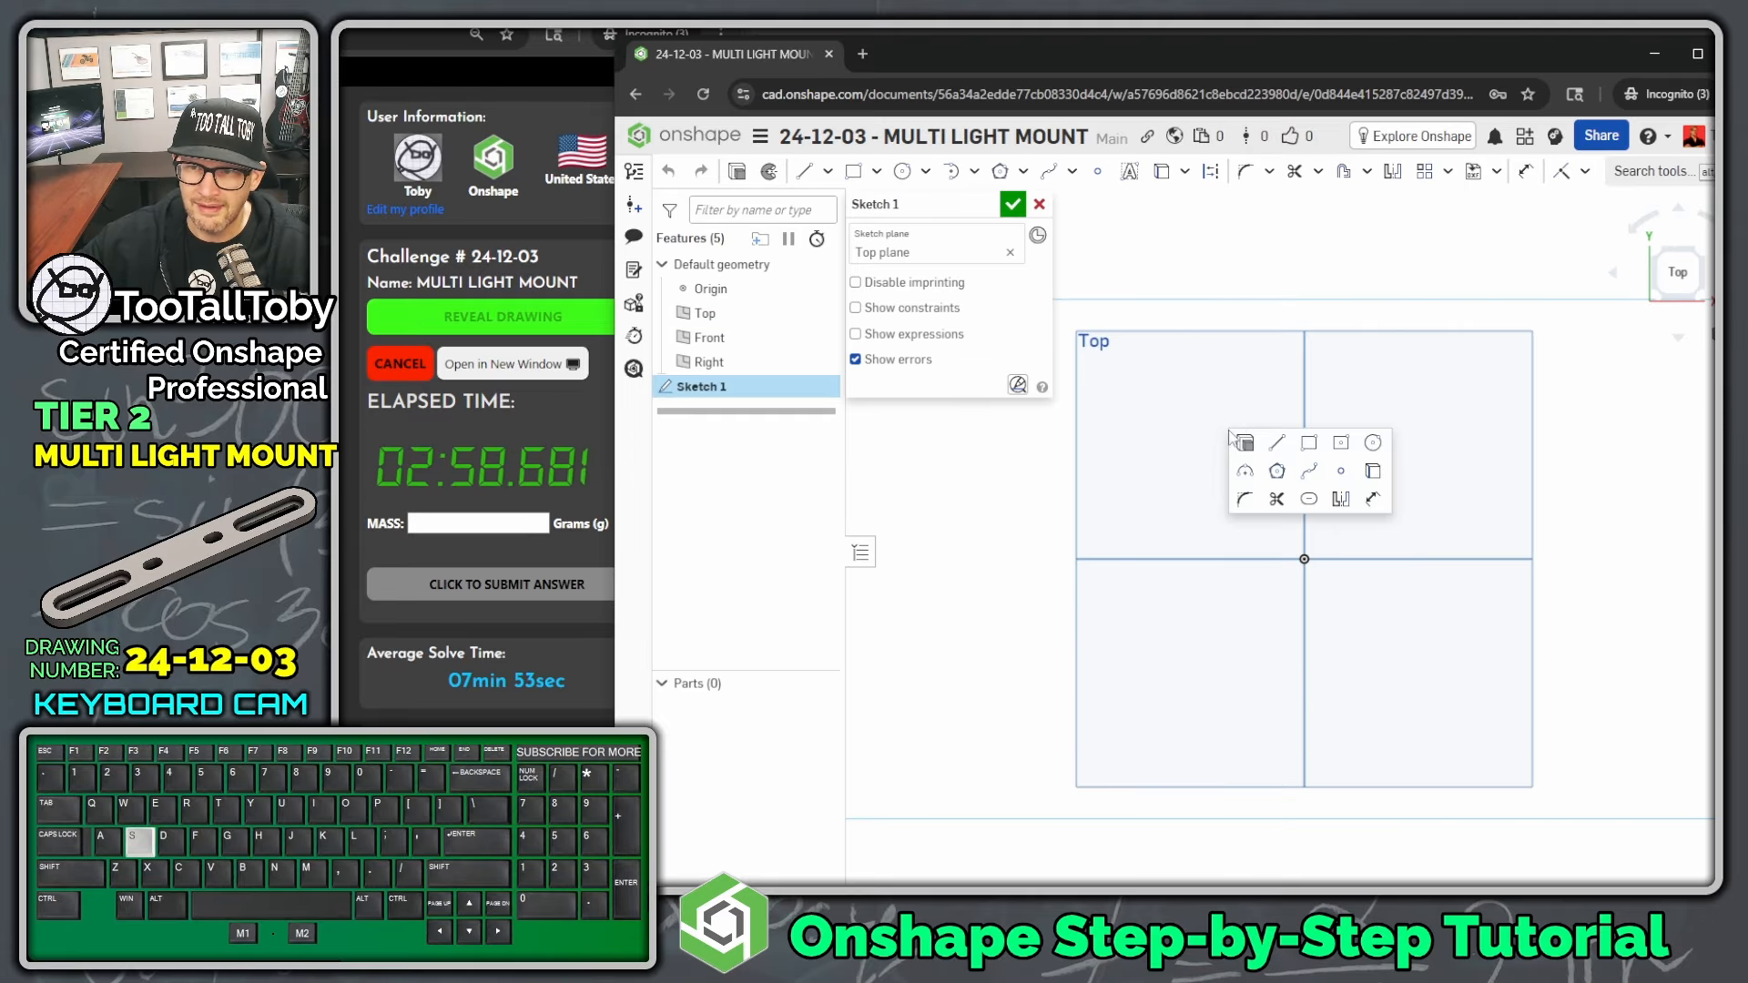
left_click(1284, 448)
left_click(1158, 485)
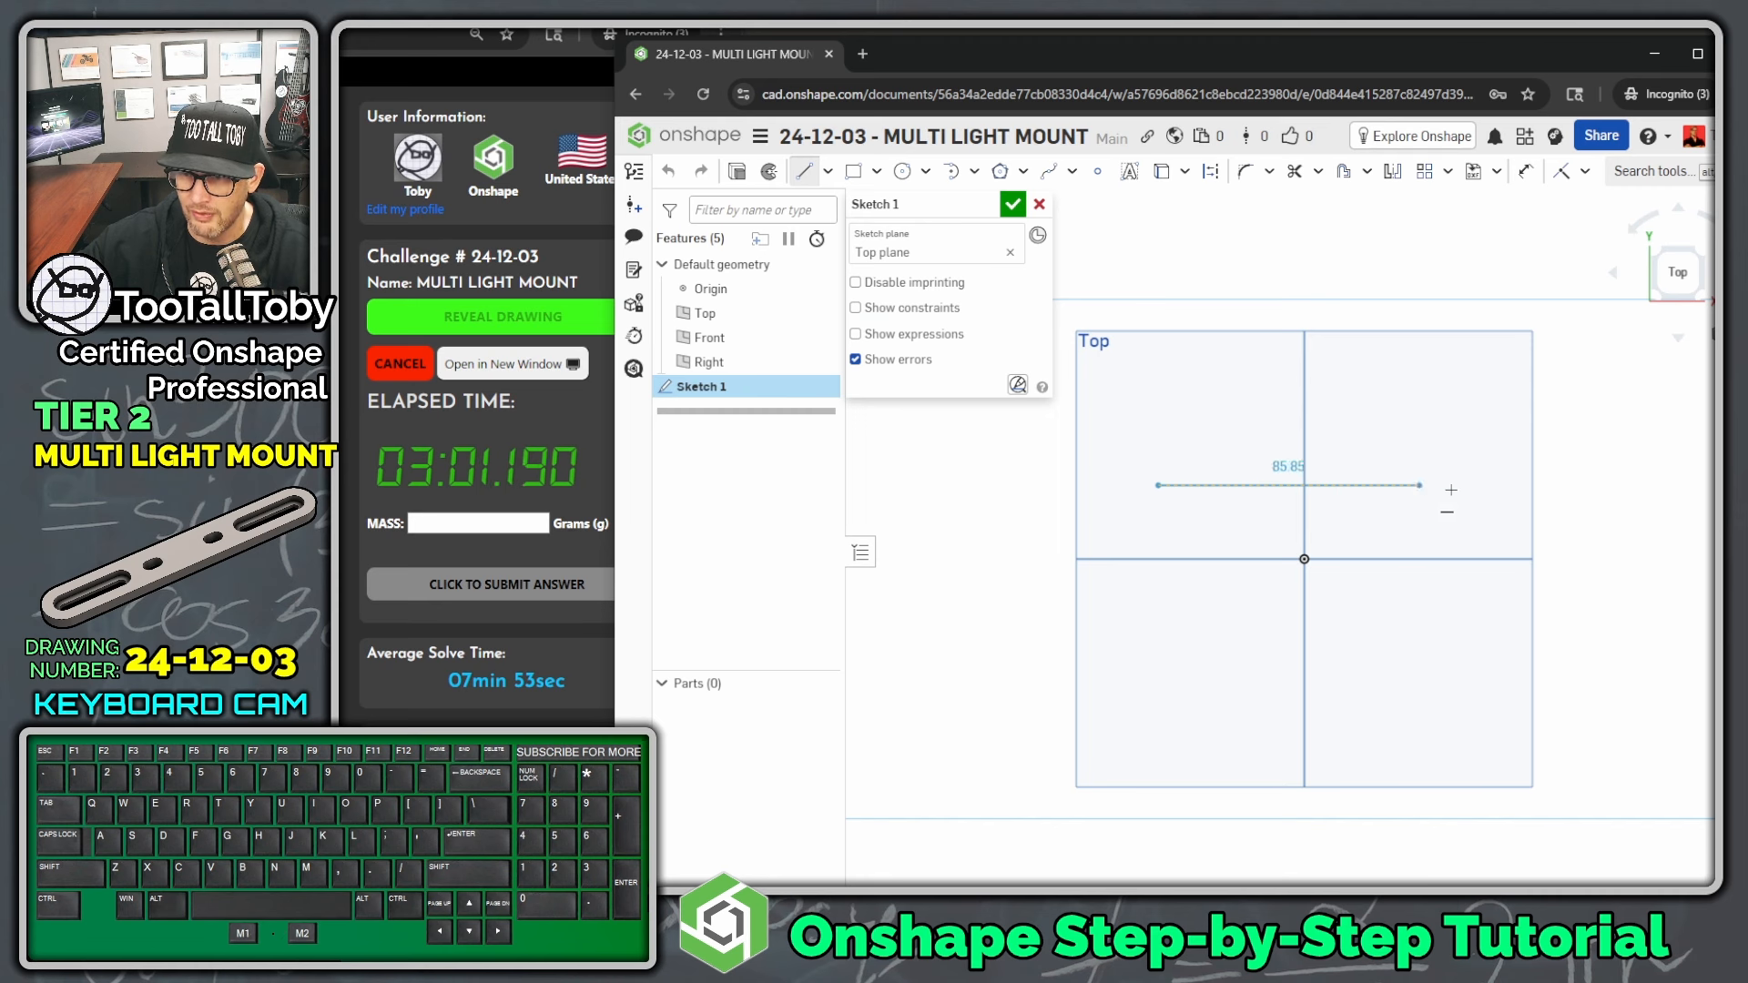
left_click(1455, 488)
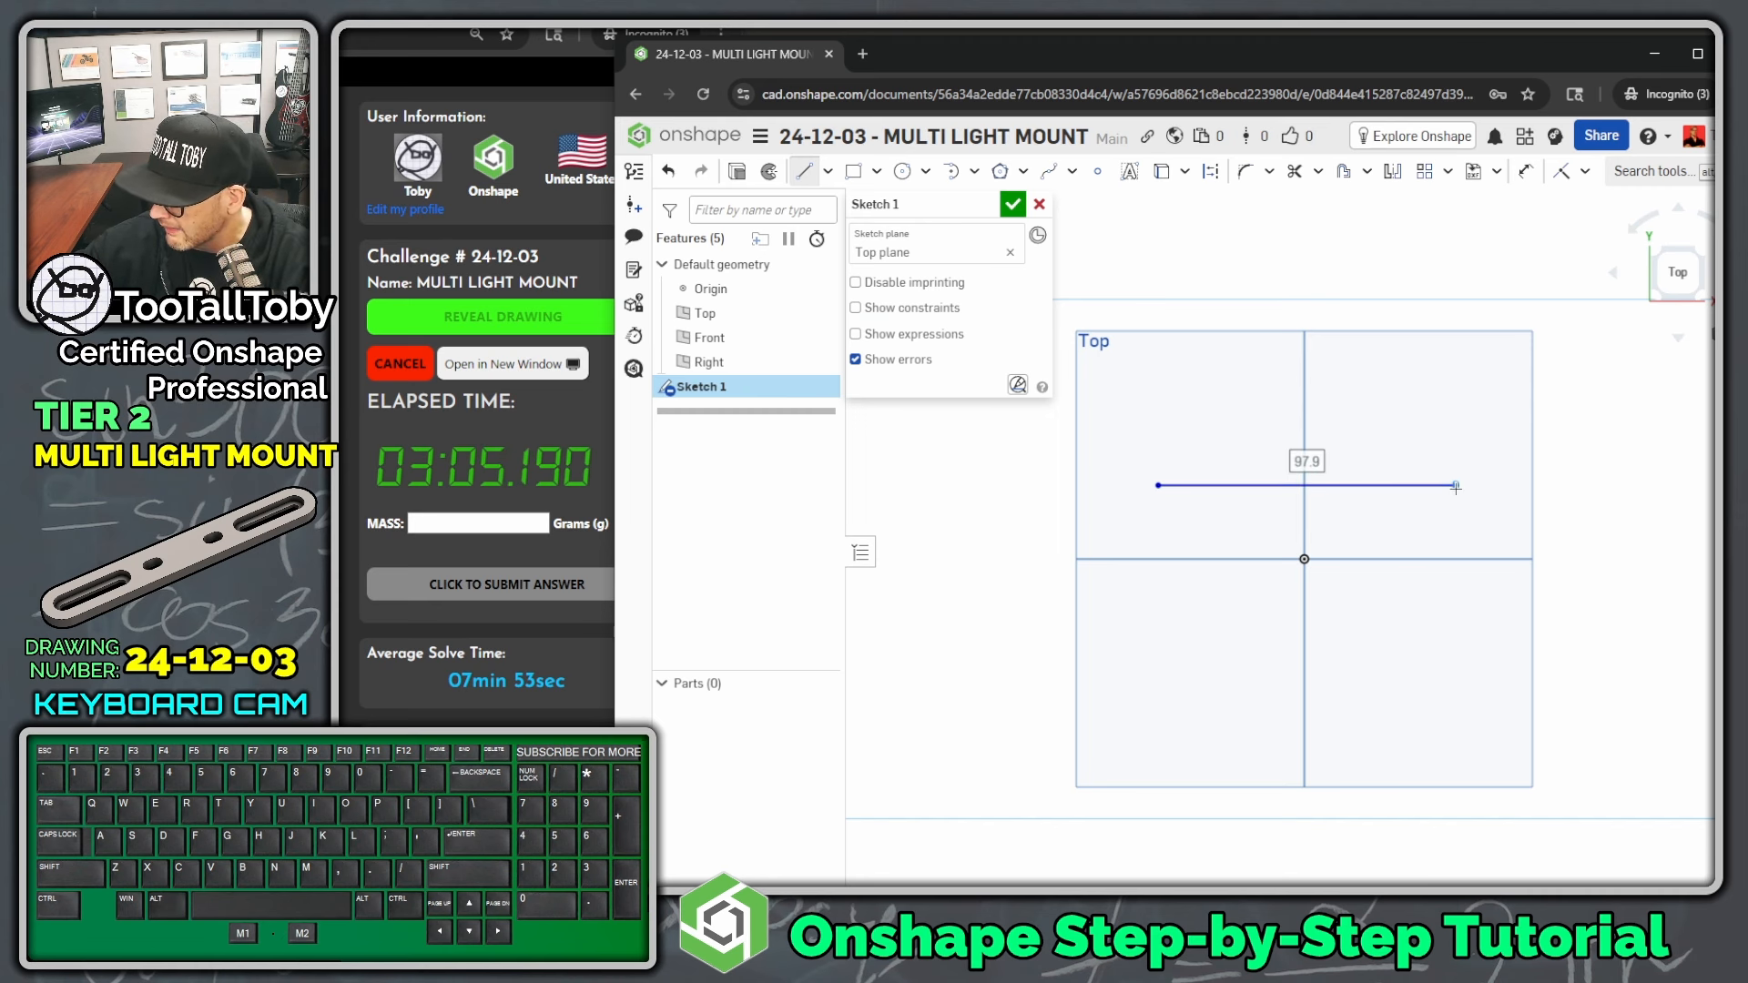
- Set the horizontal line's length to the expression 240-17-17 mm and finish the Line tool
type("240-17")
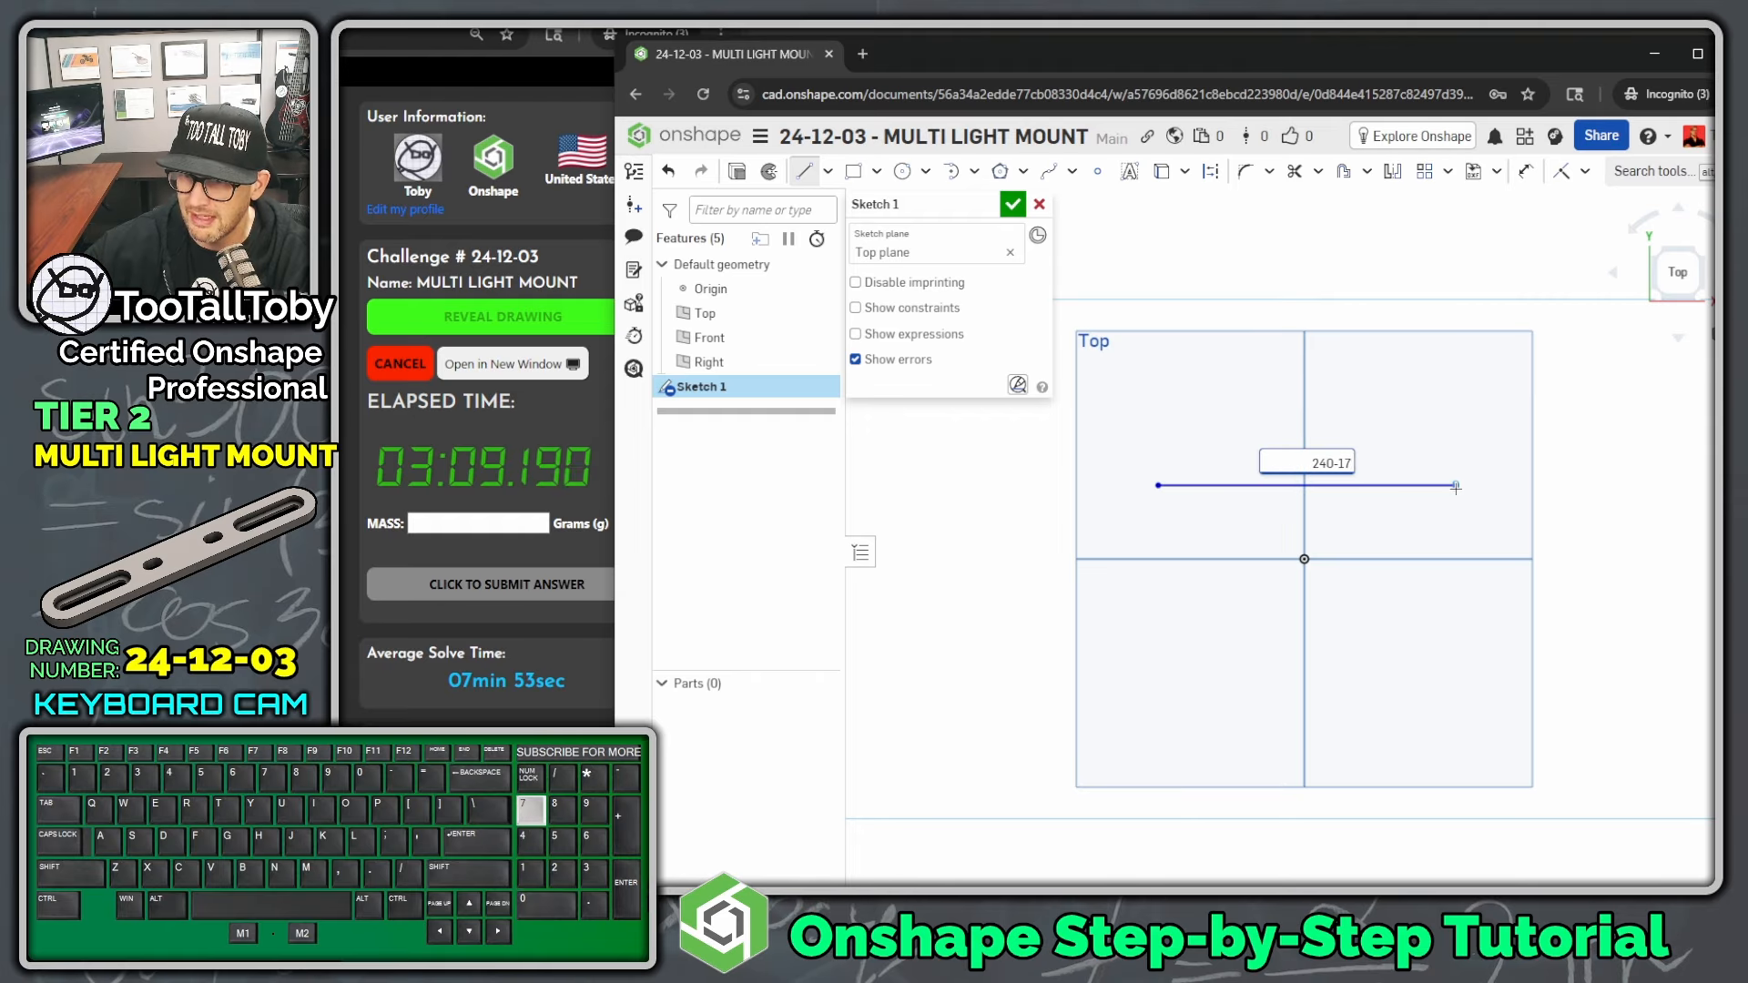
type("-17")
key("Return")
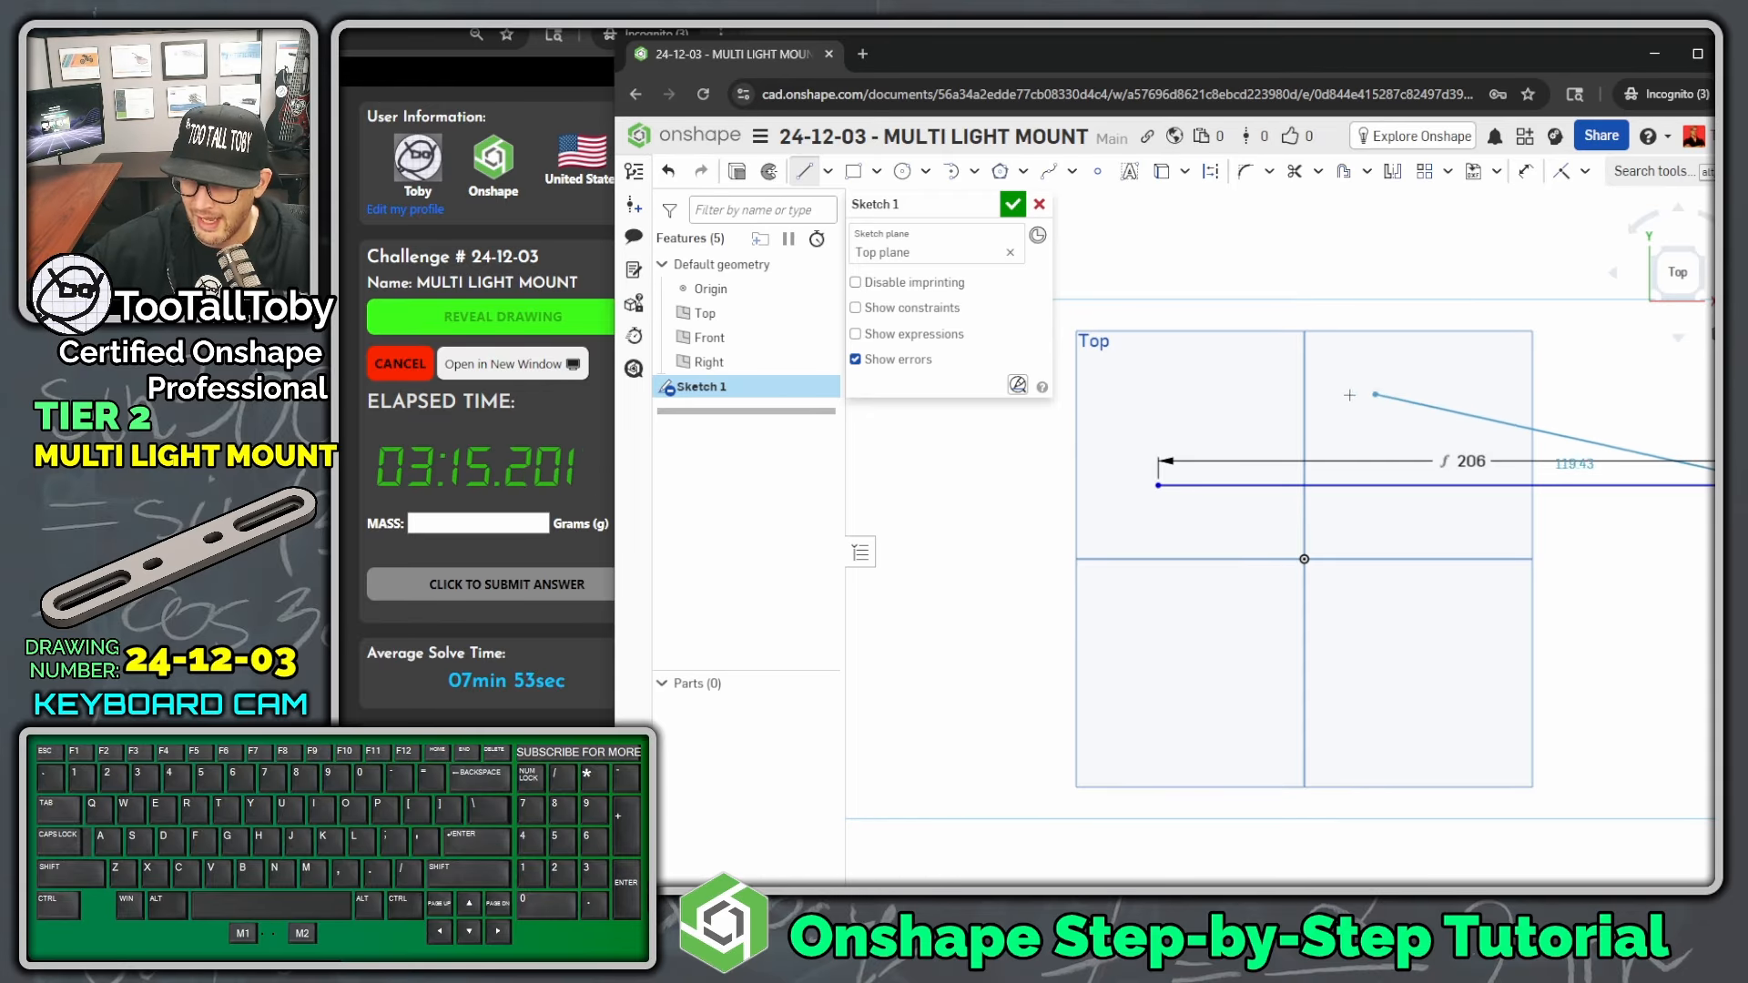
key("Escape")
- Constrain the line's midpoint to the origin and place its length dimension below the line
key("f")
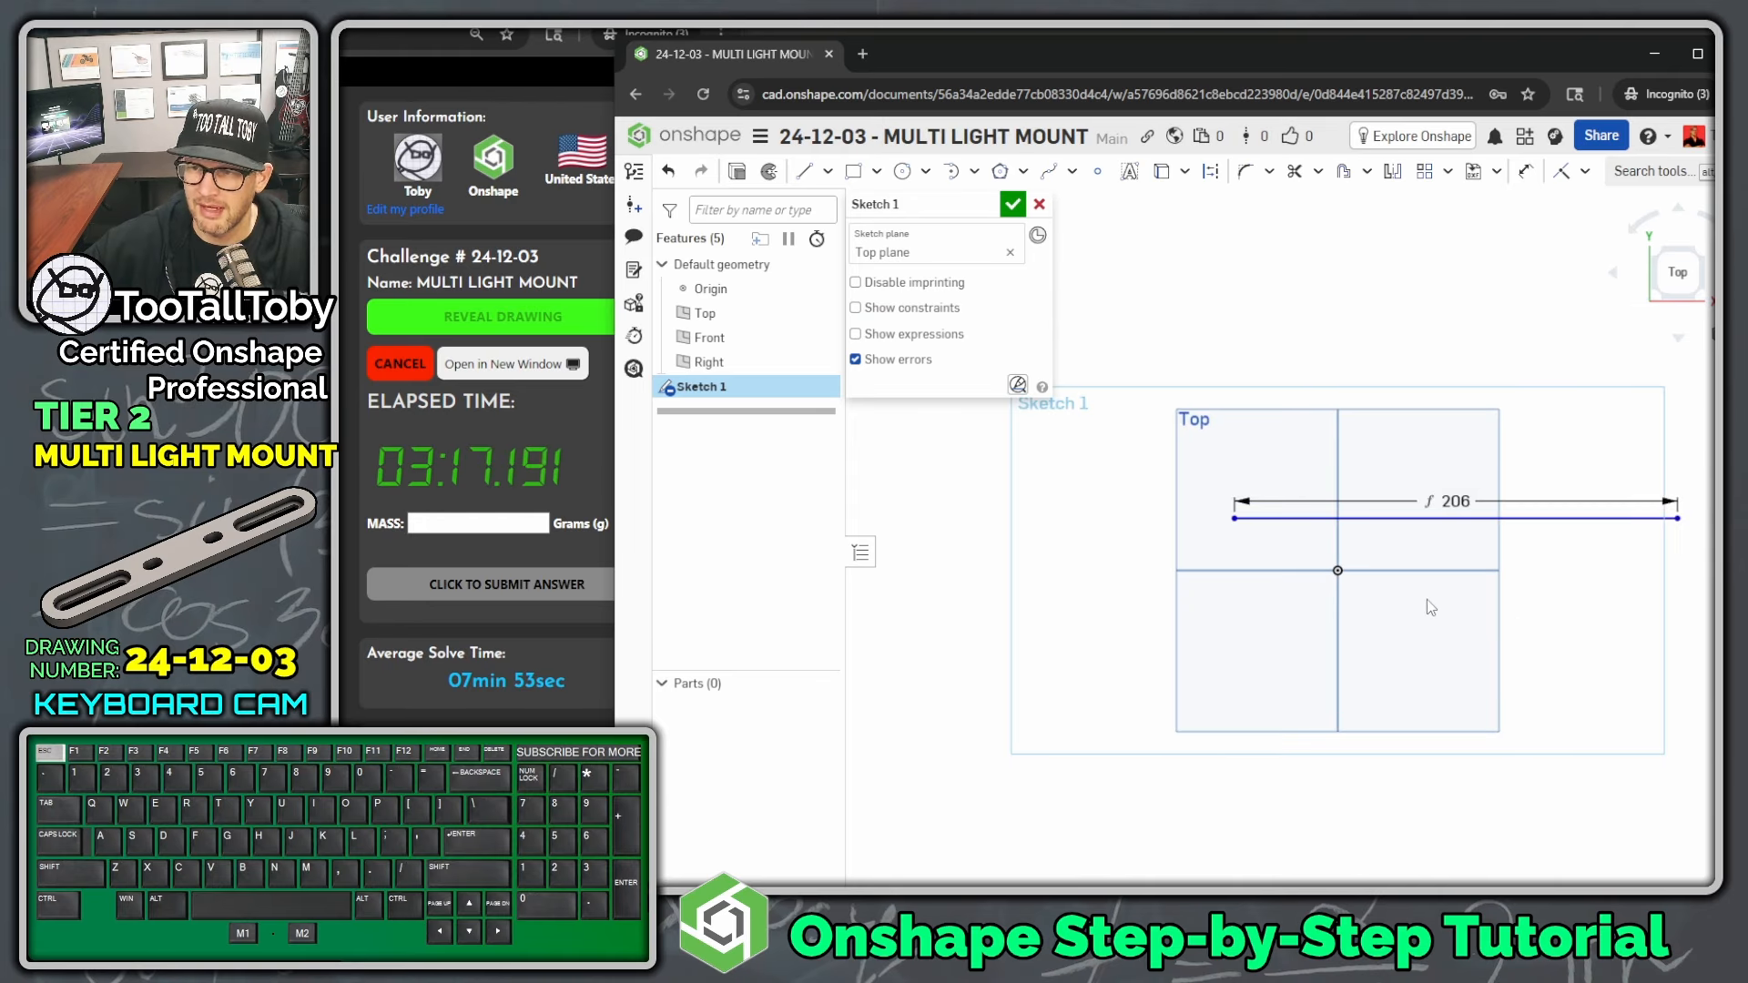
left_click(1296, 463)
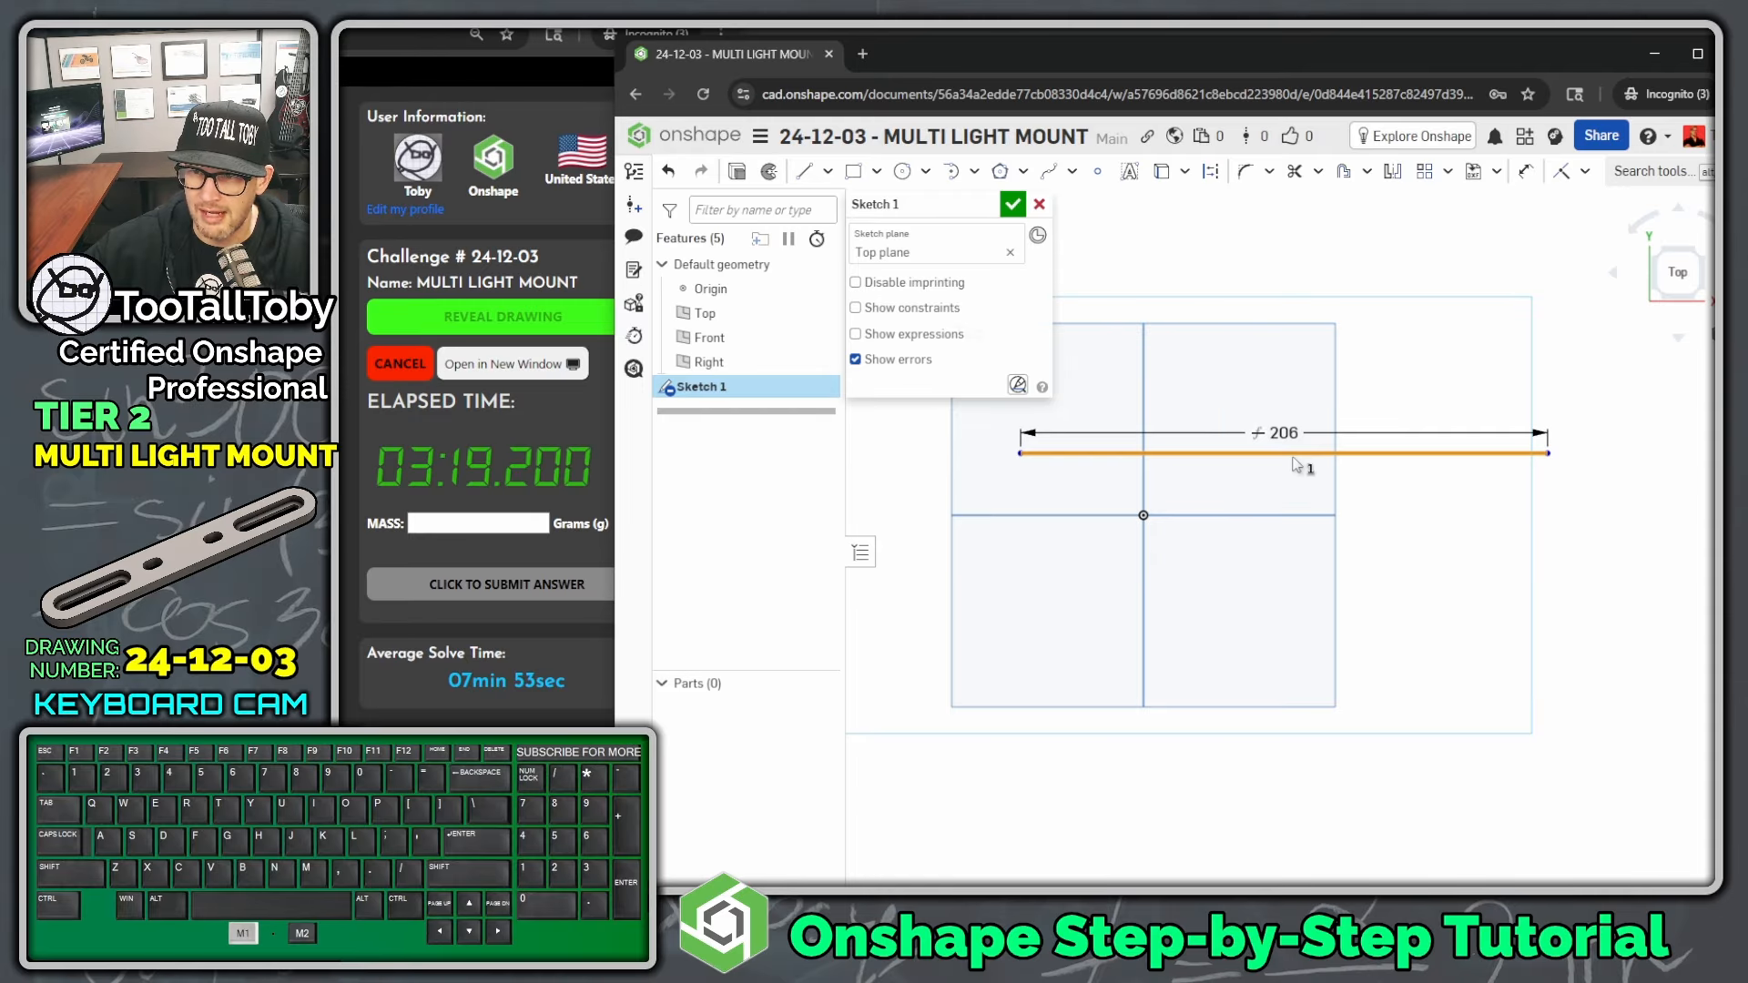
left_click(1149, 526)
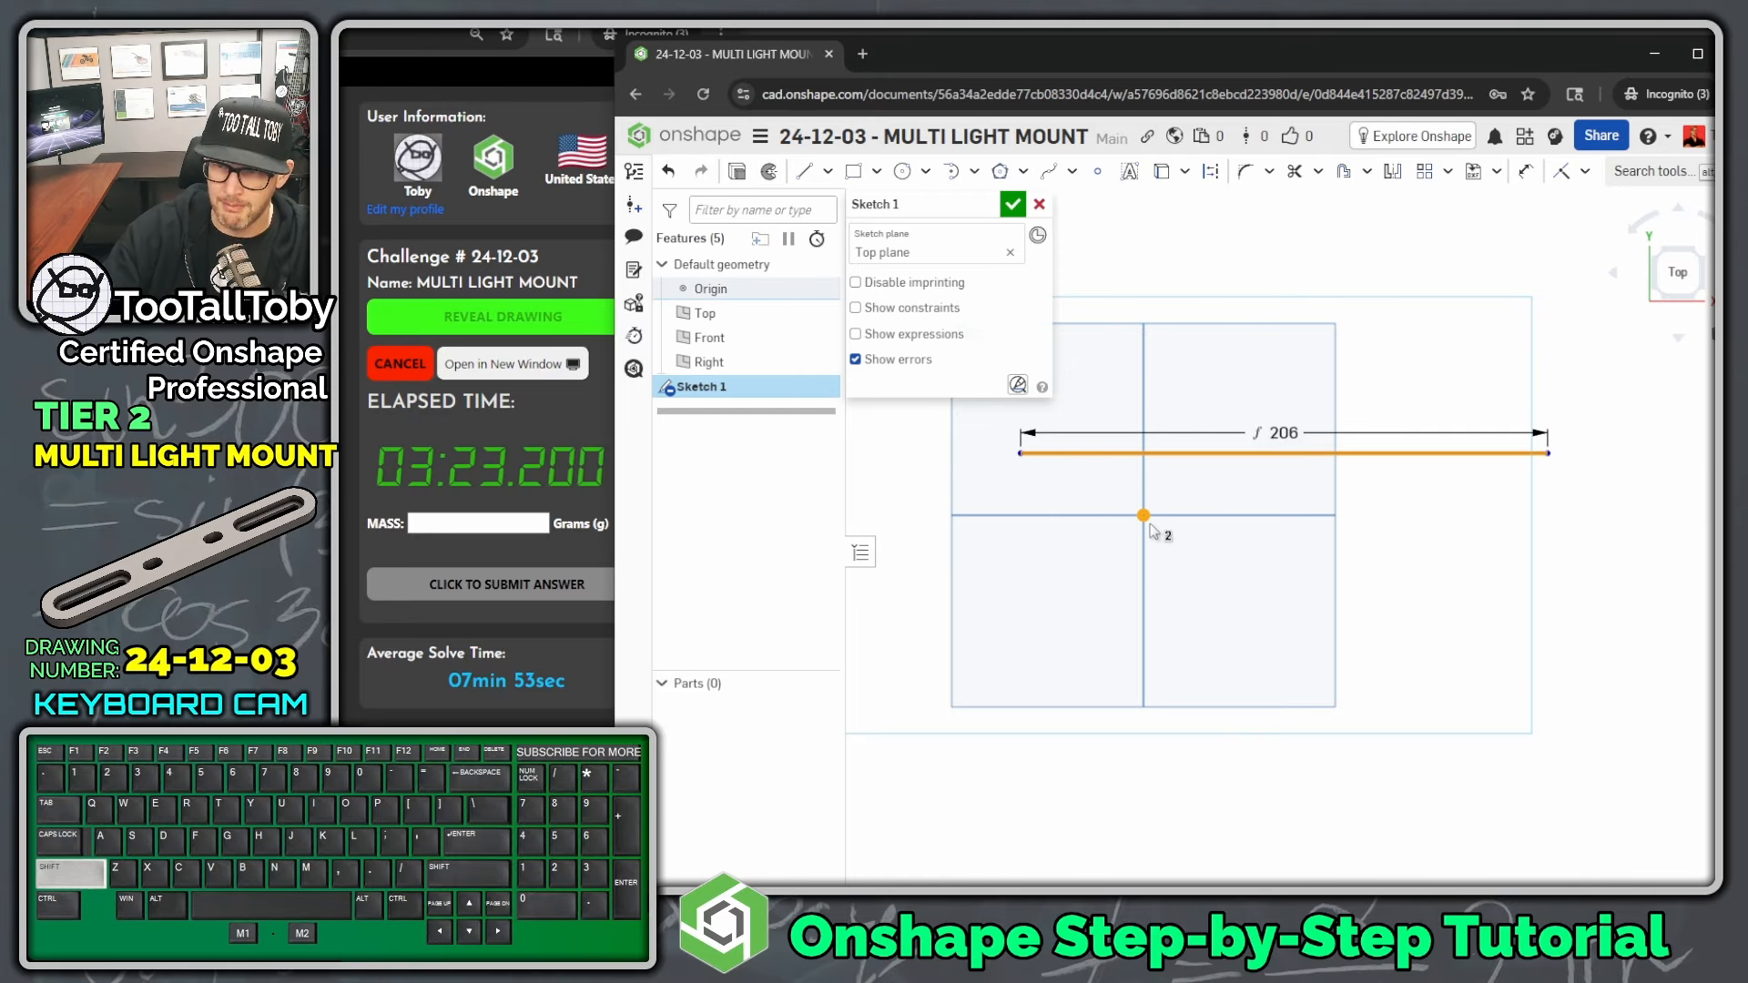
key("shift+m")
left_click(1446, 618)
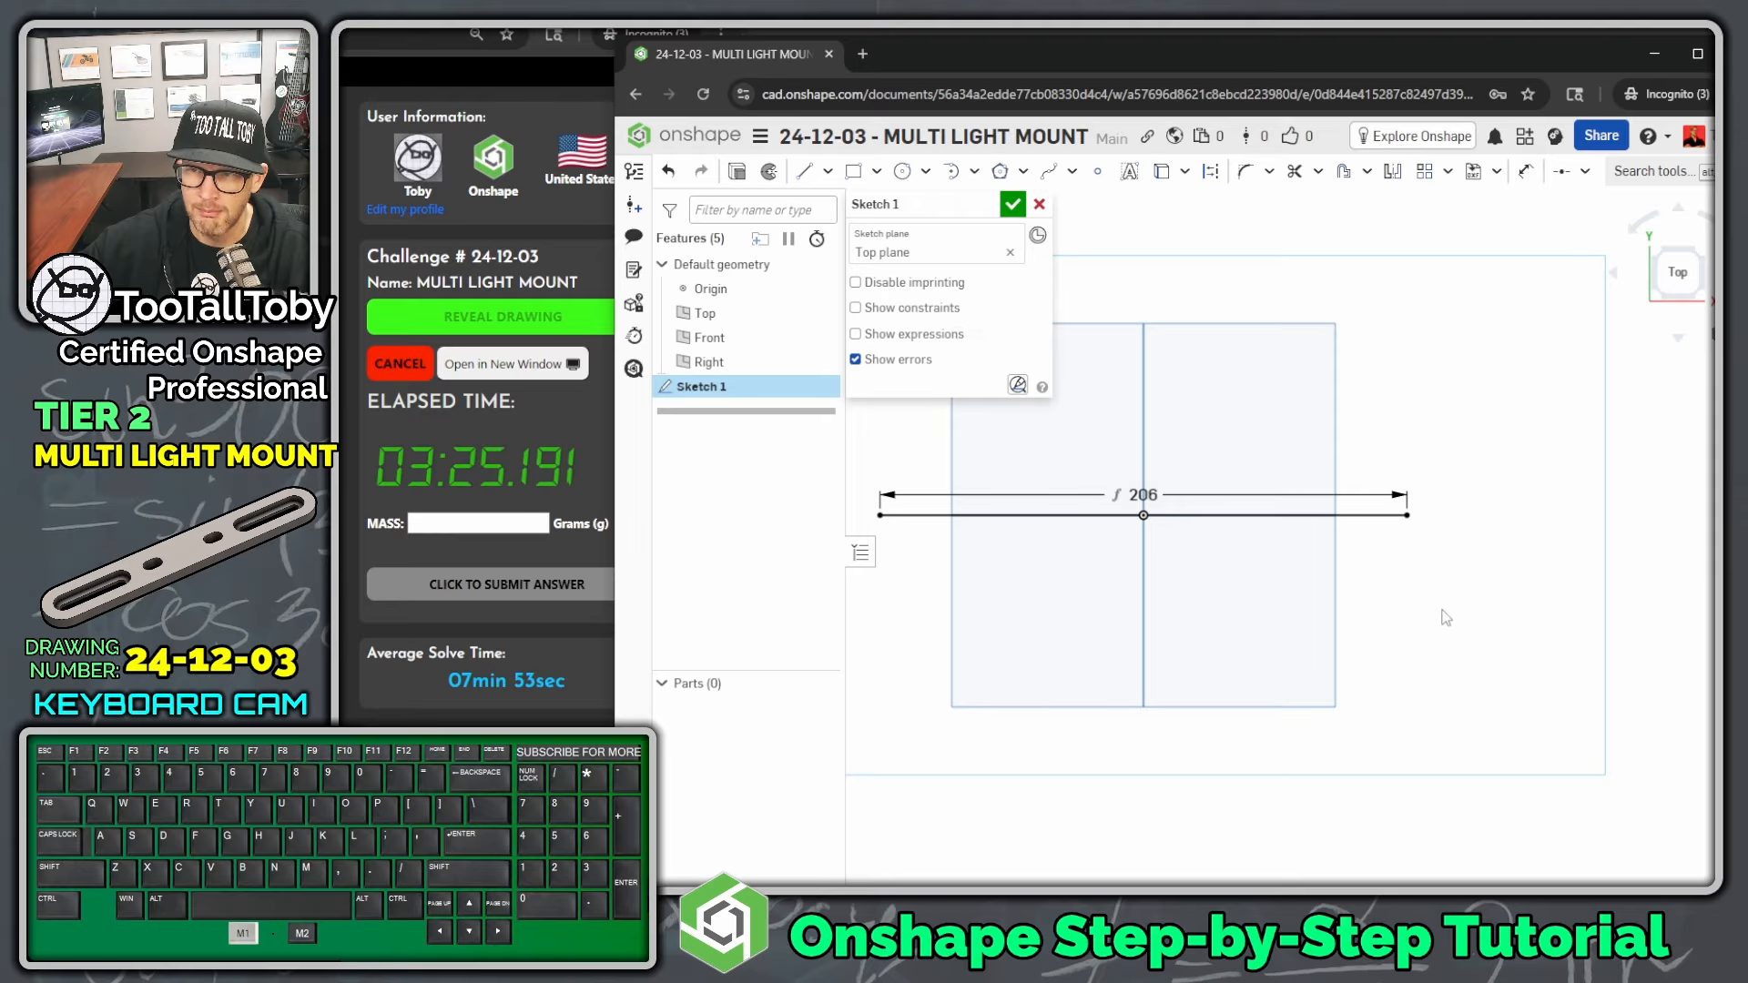
left_click_drag(1143, 495, 1149, 580)
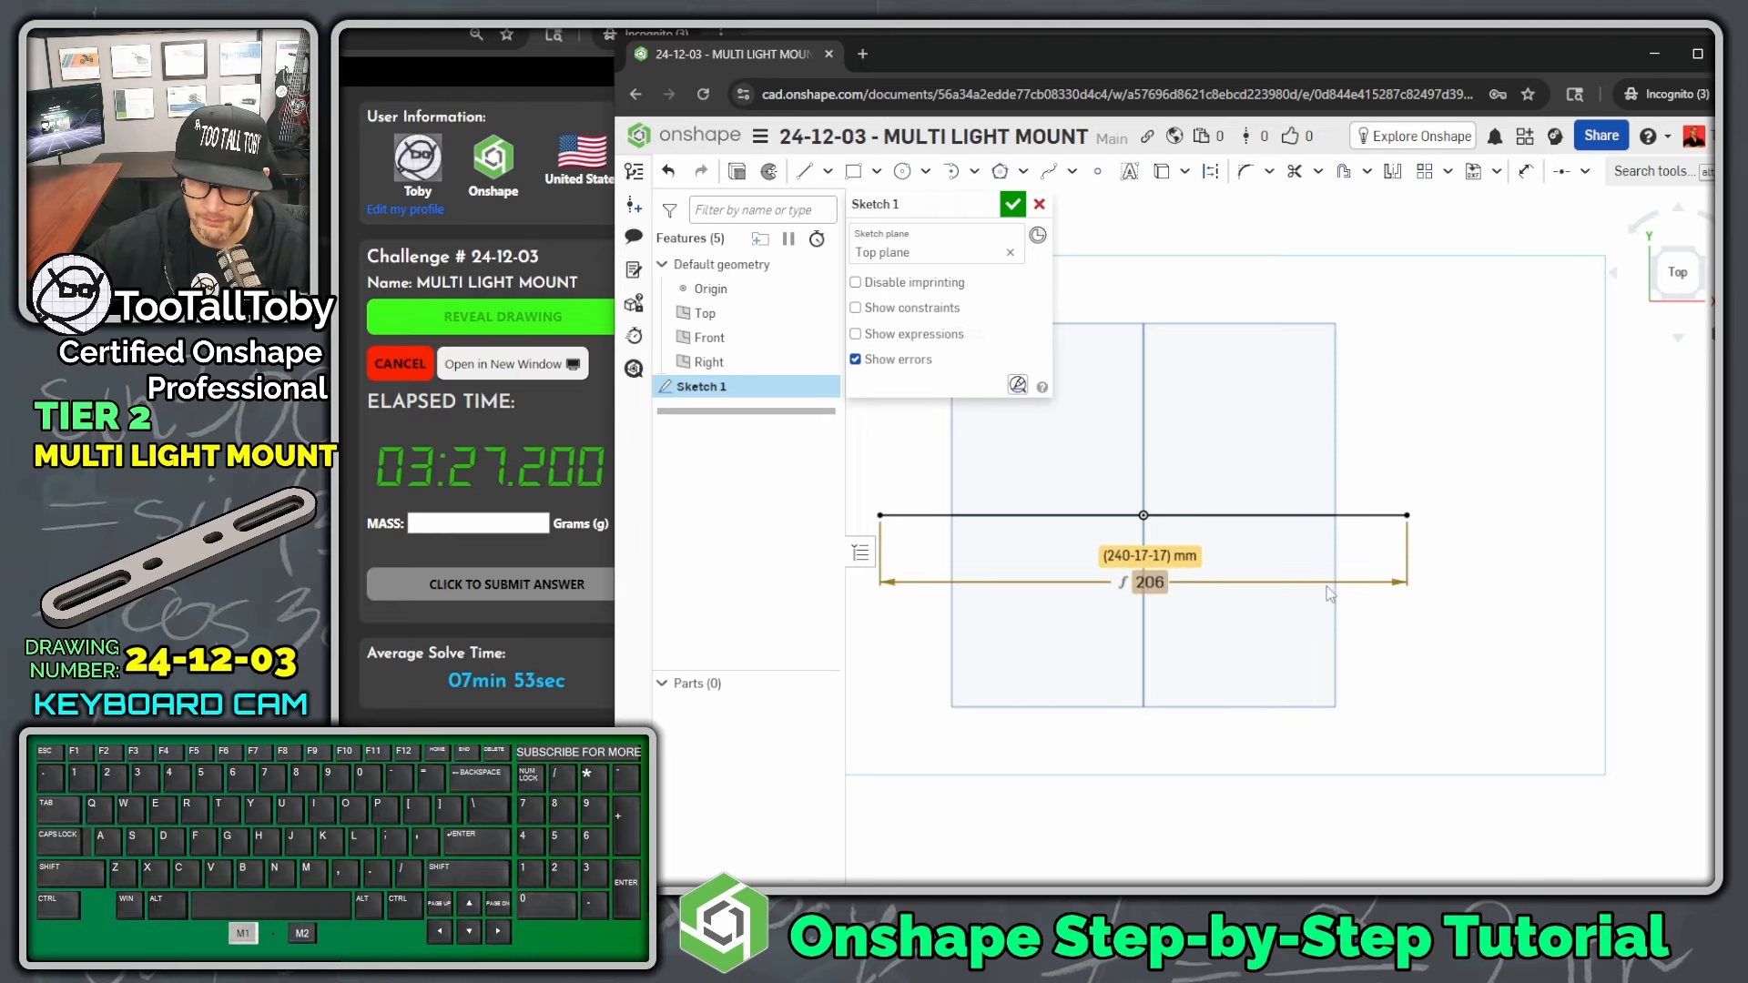
- Create a slot around the horizontal line with the Slot tool and set its diameter to 34 mm
right_click_drag(1205, 764, 1292, 759, "ctrl")
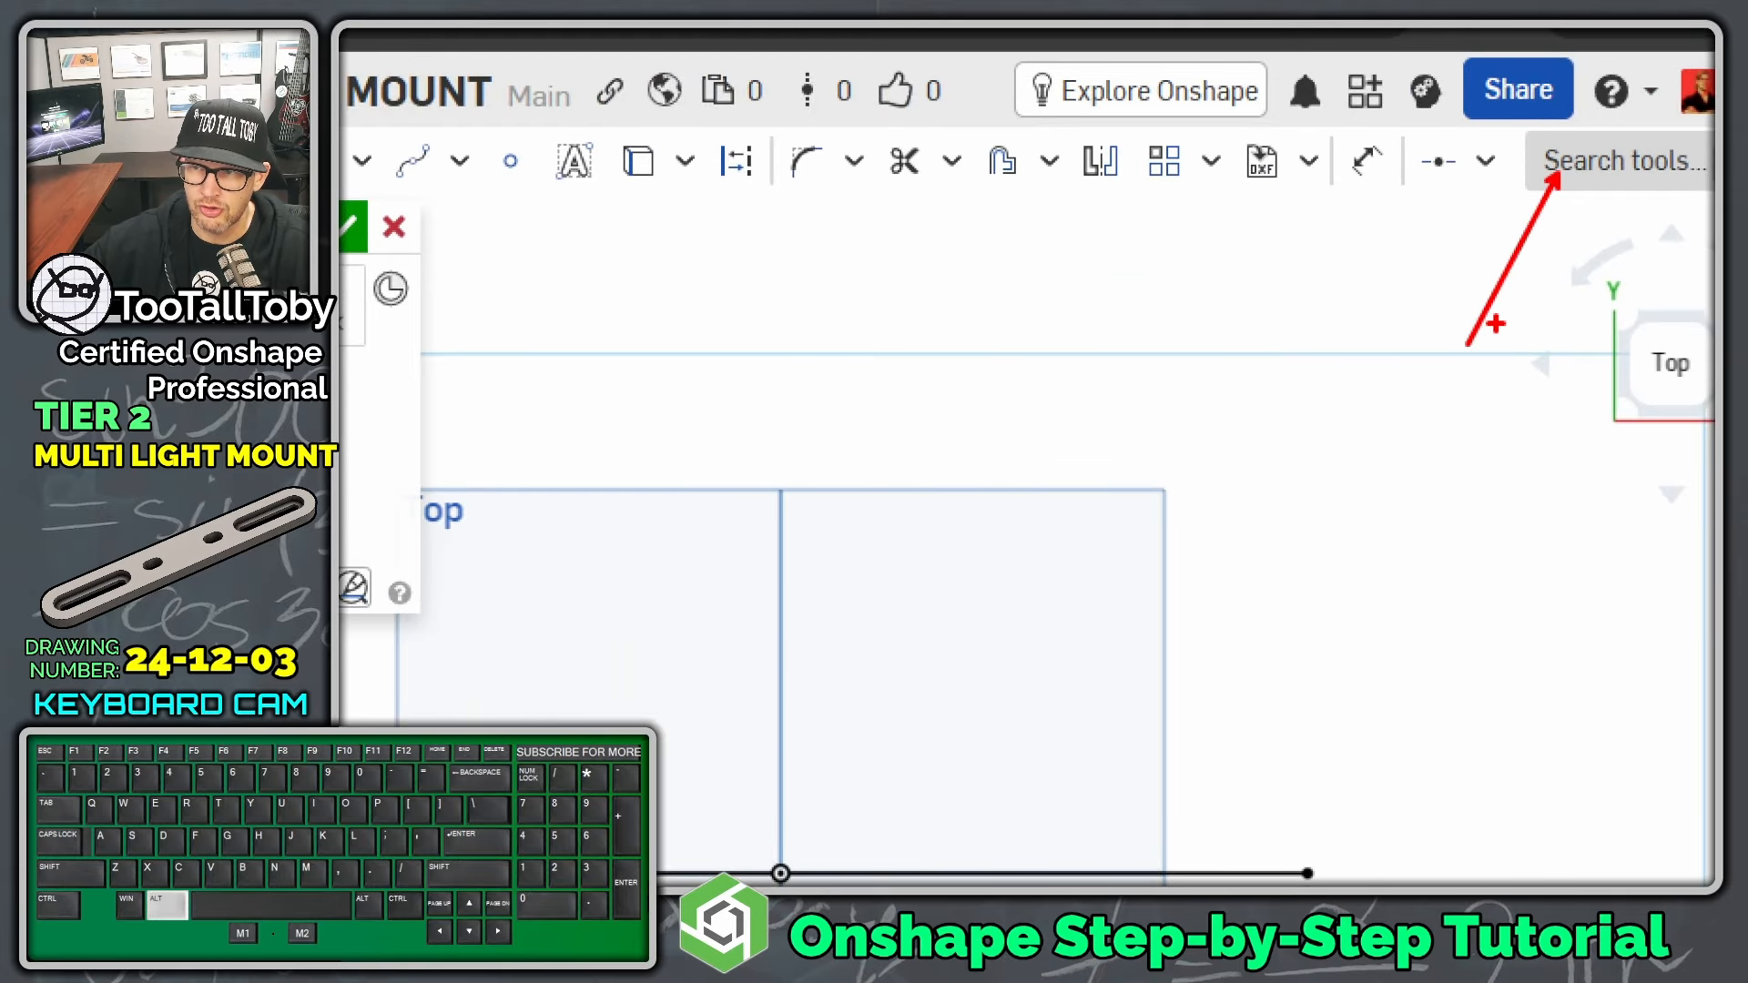
left_click(1569, 168)
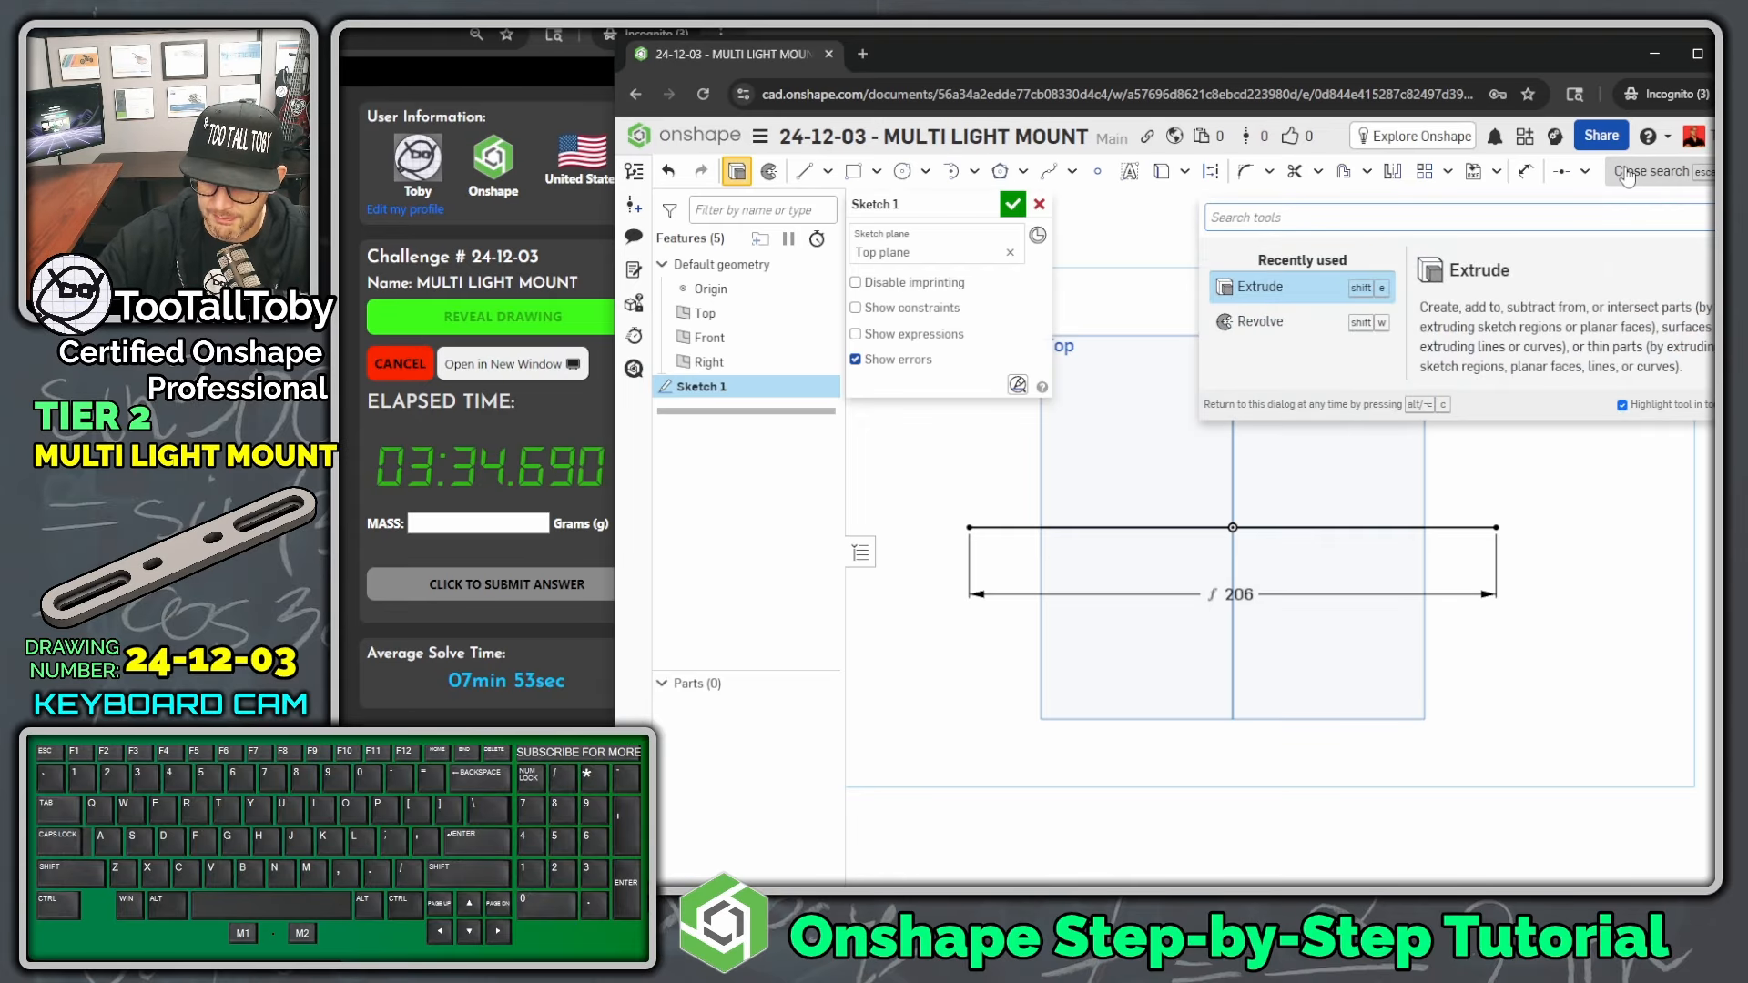
type("slot")
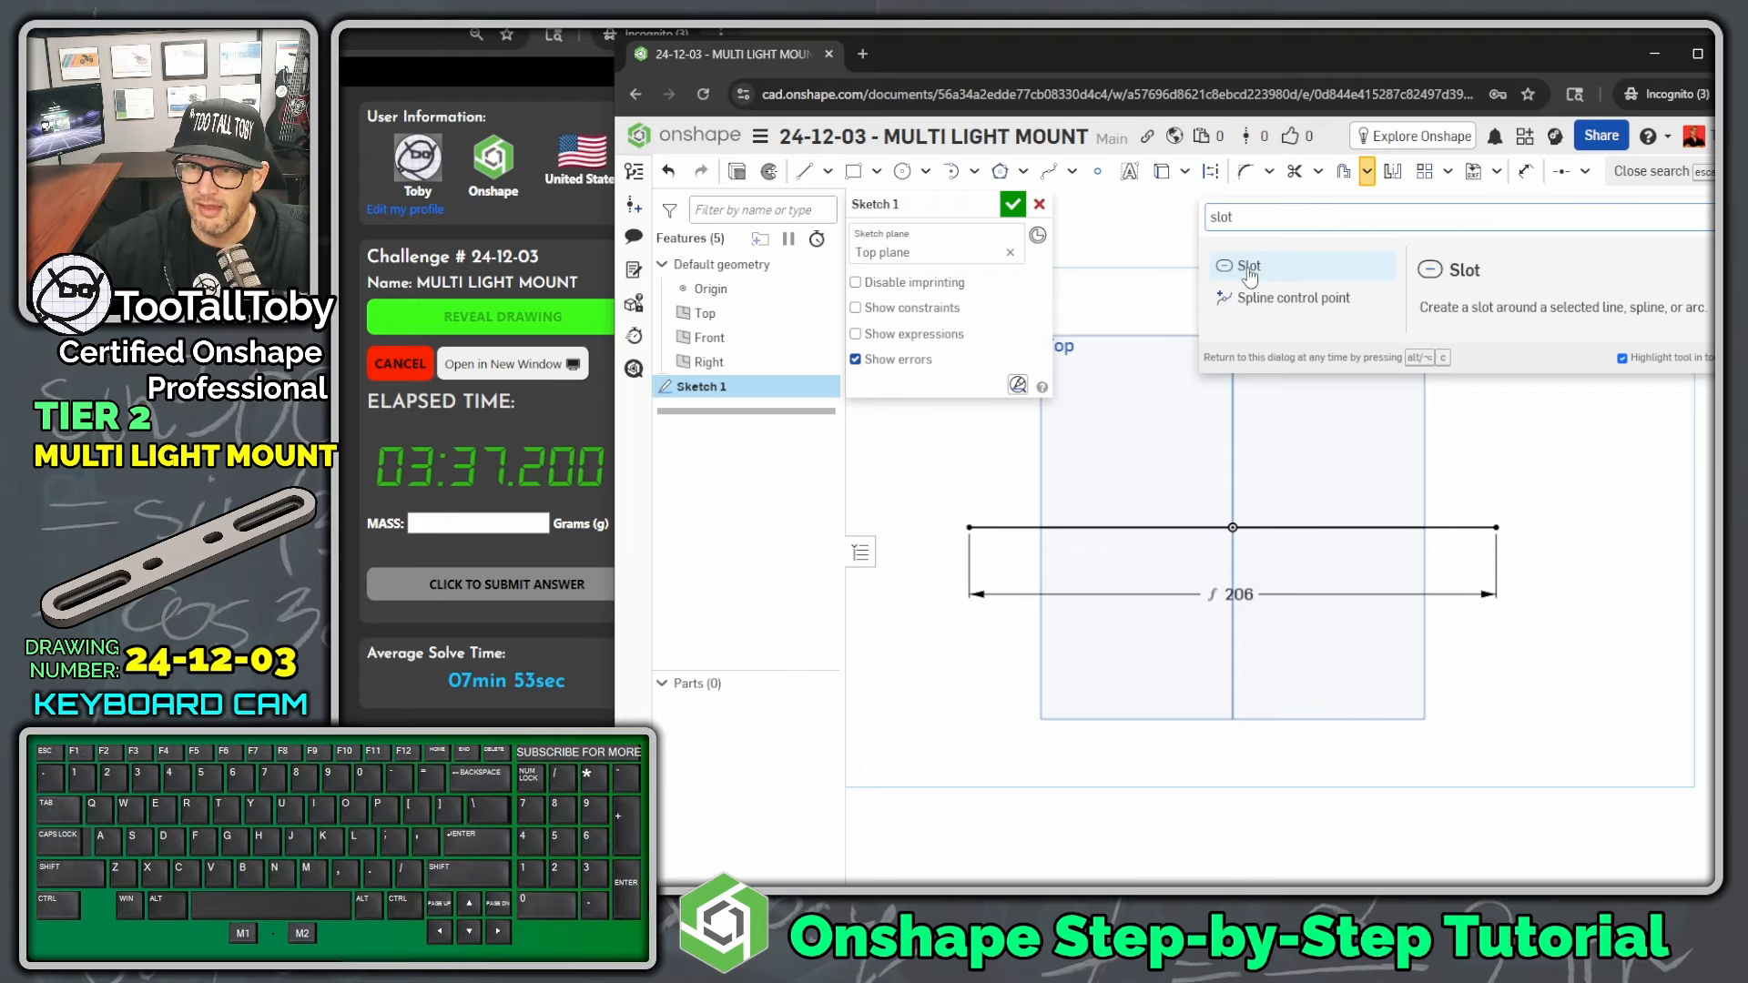
left_click(1248, 269)
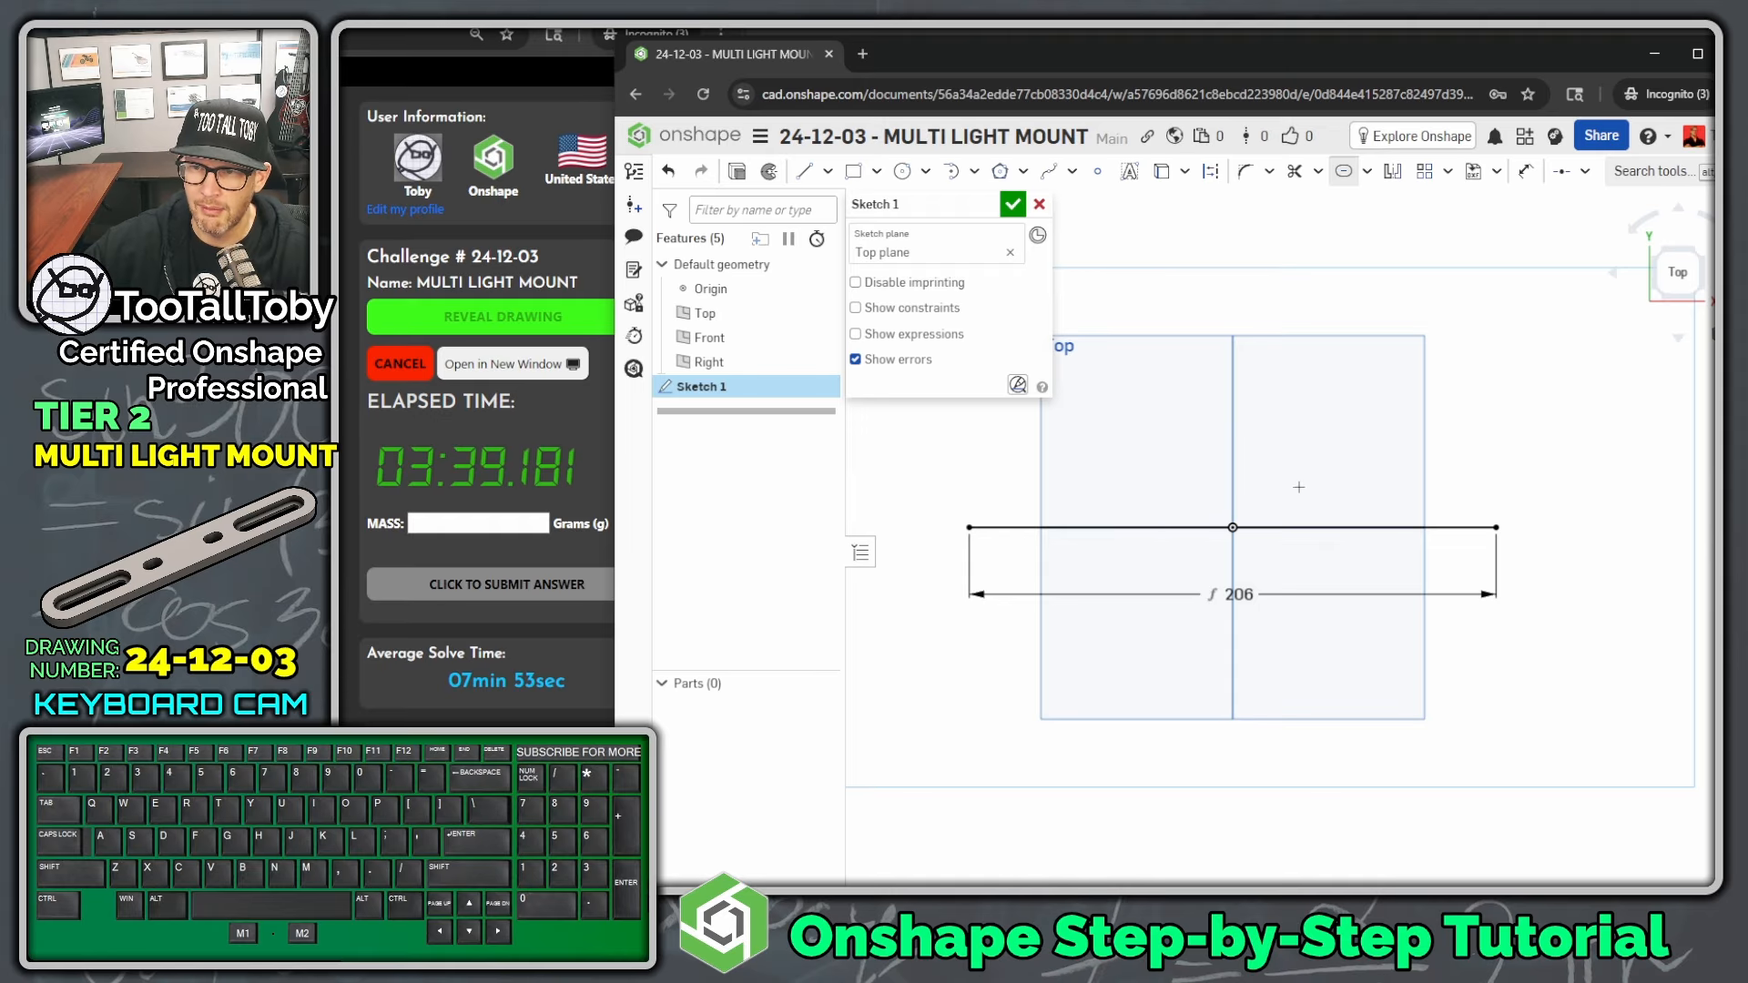
left_click(1293, 528)
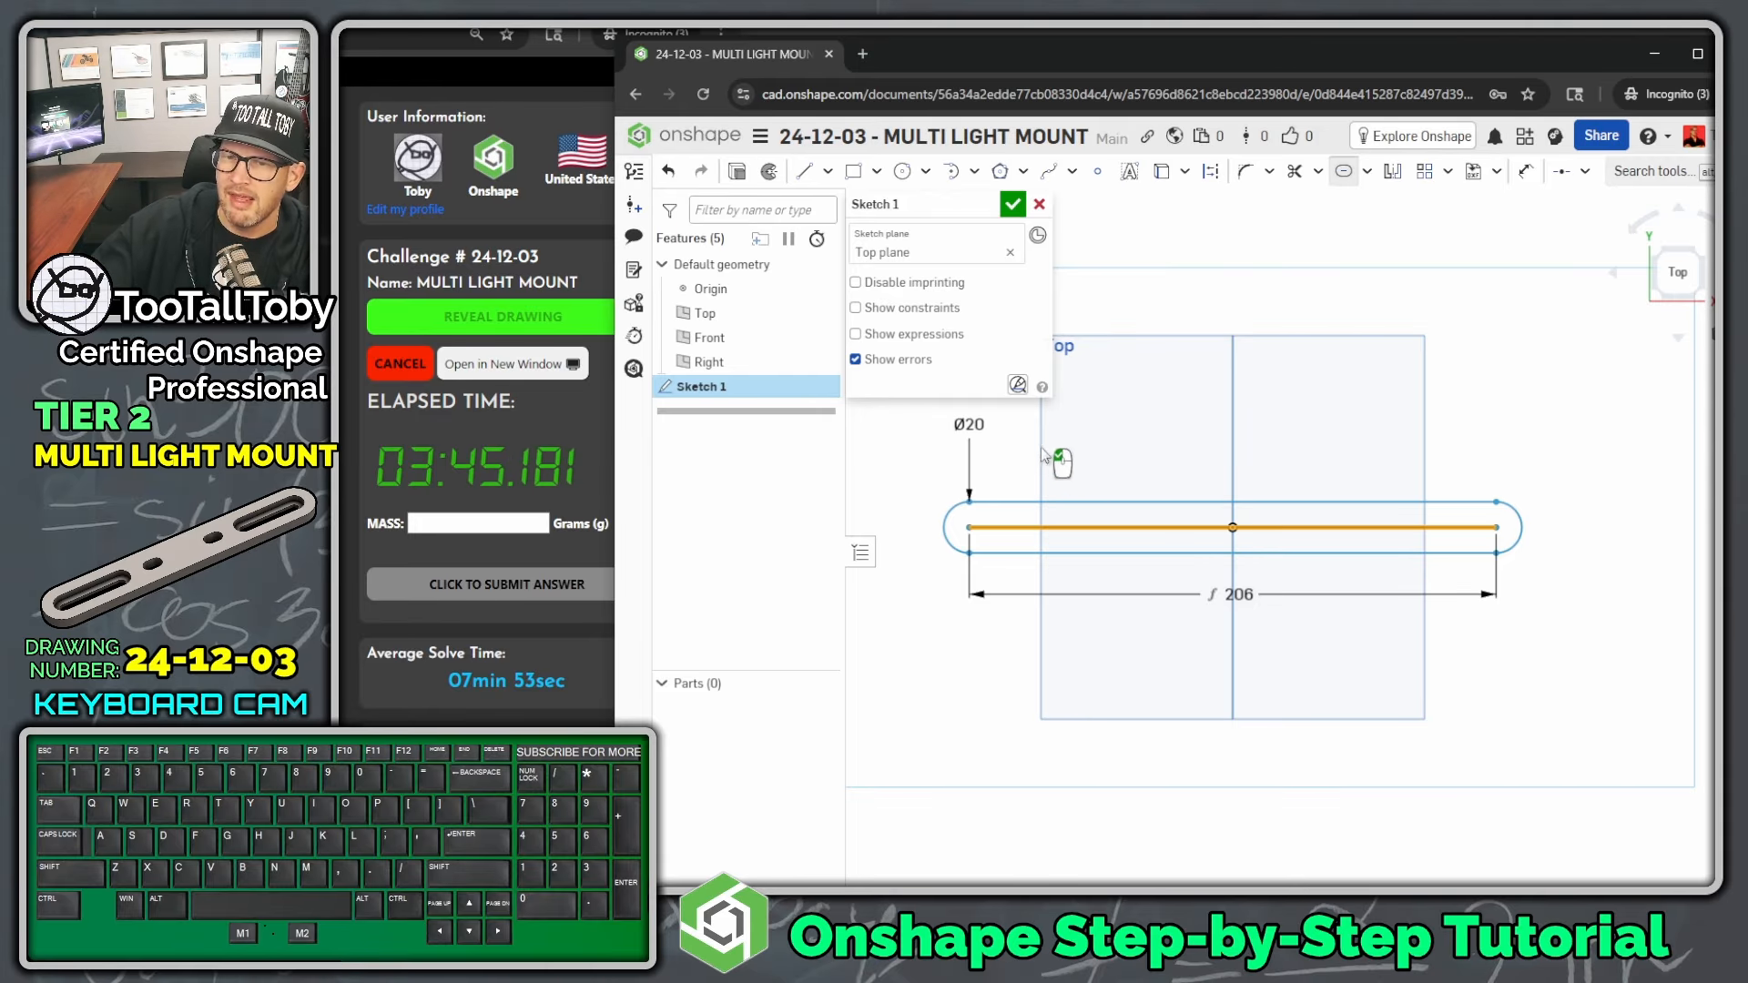
double_click(977, 420)
type("34")
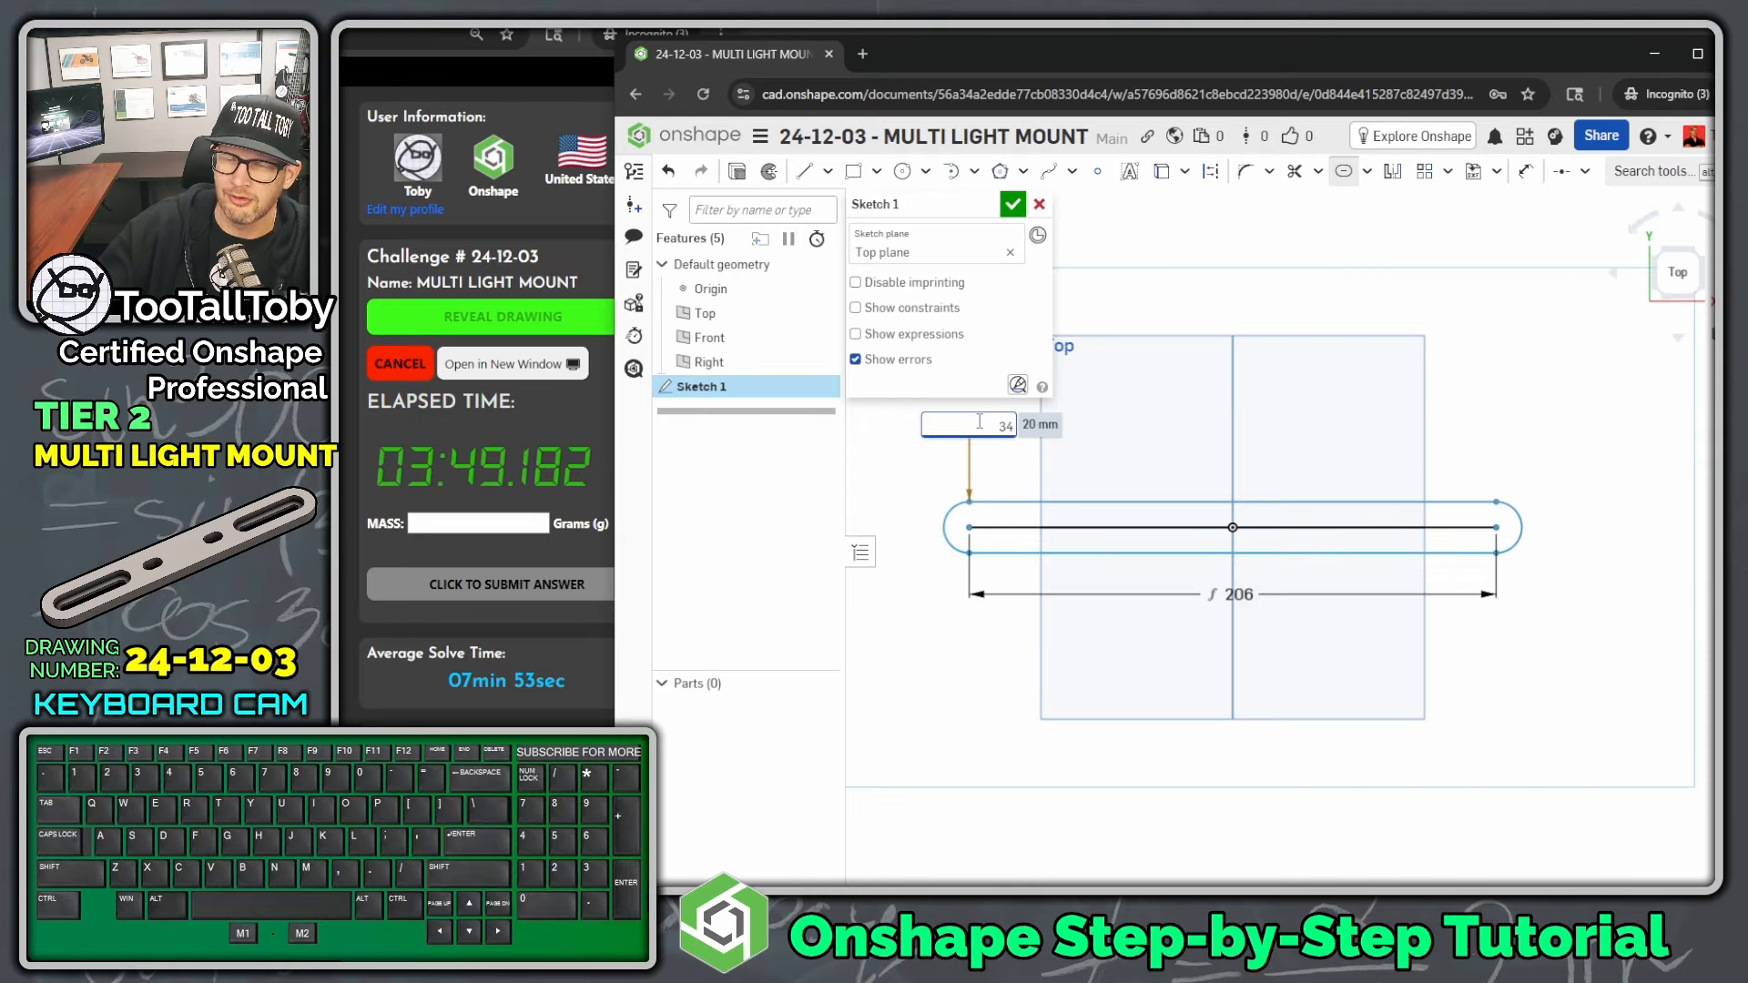
key("Return")
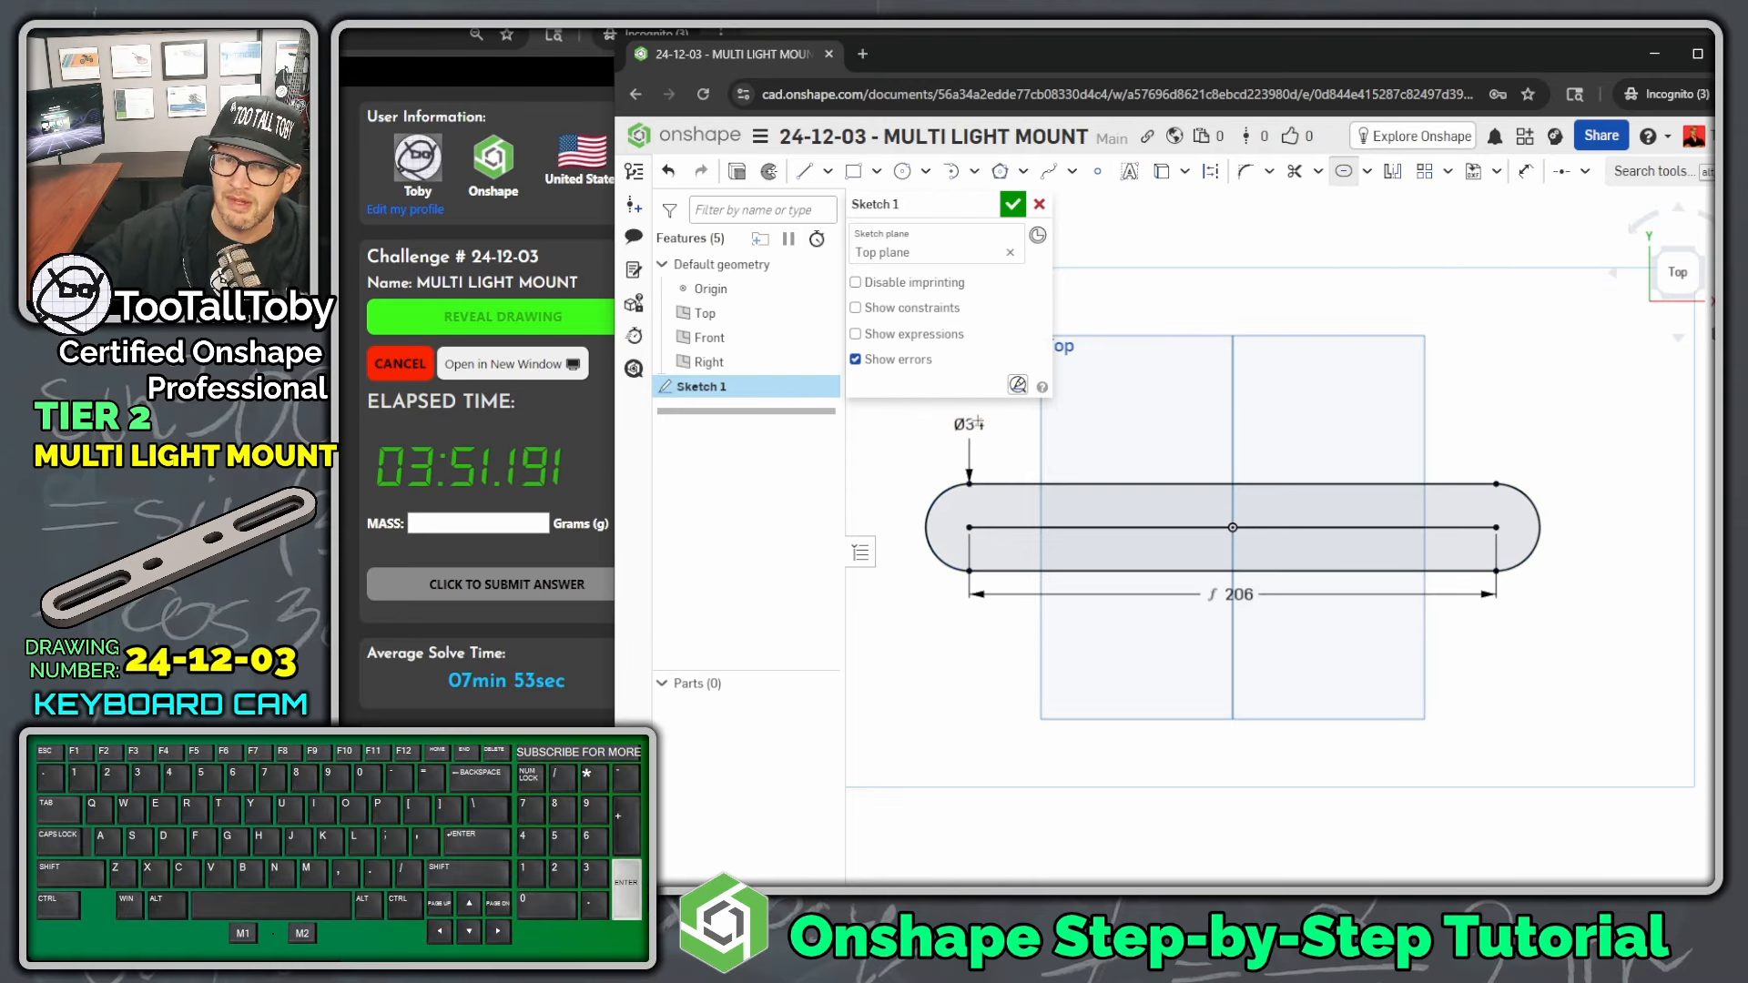
- Reposition the slot's diameter dimension outside its rounded end and the length dimension farther below the profile
scroll(1113, 573, "down", 1)
left_click_drag(992, 446, 925, 460)
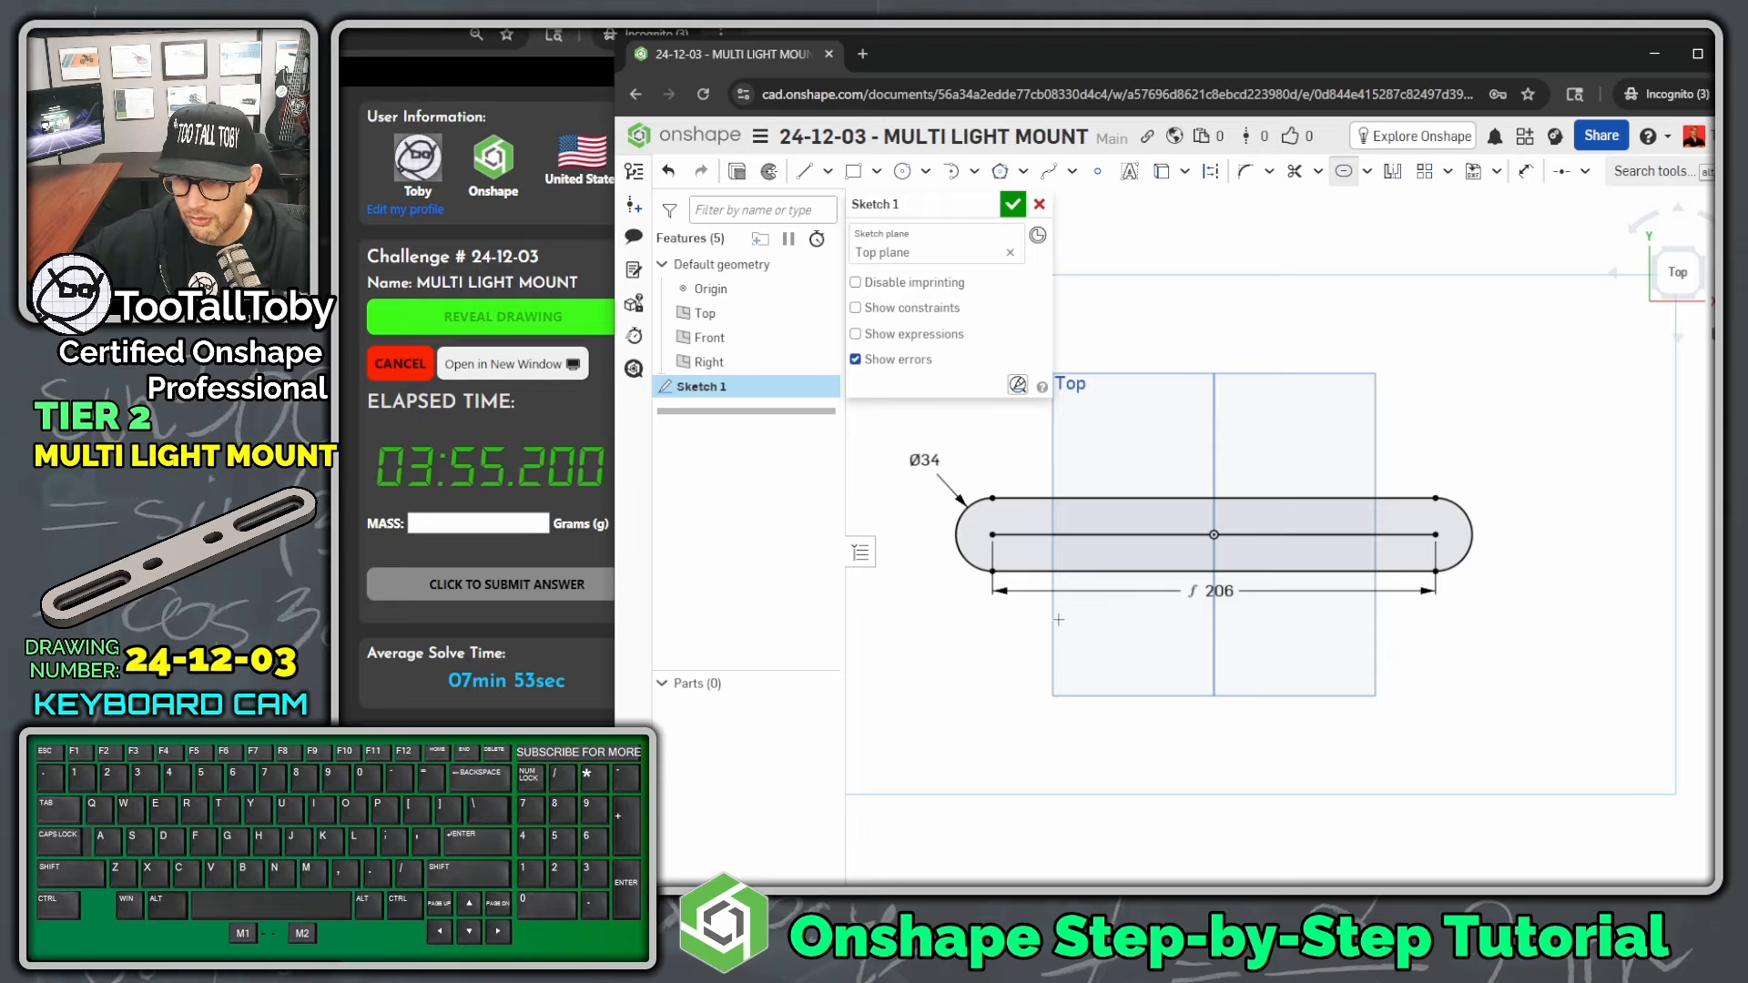
left_click_drag(1242, 597, 1285, 613)
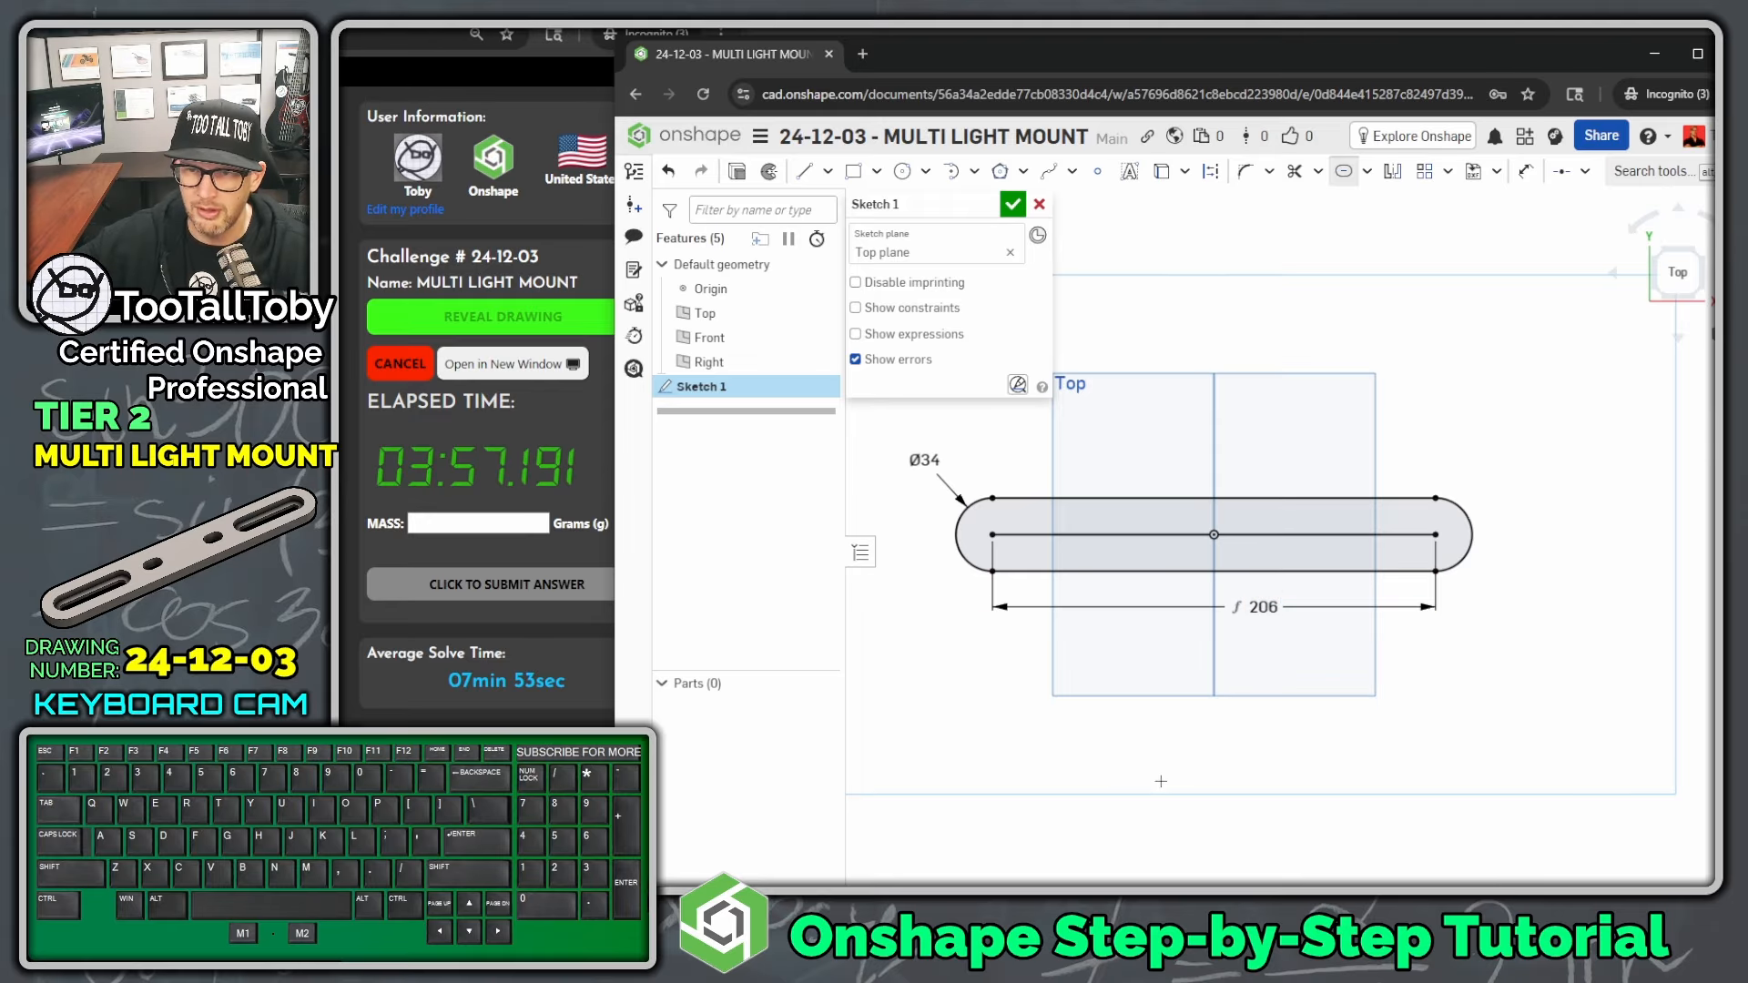
- Extrude the slot-shaped profile as a new solid with a blind depth of 9 mm
key("shift+7")
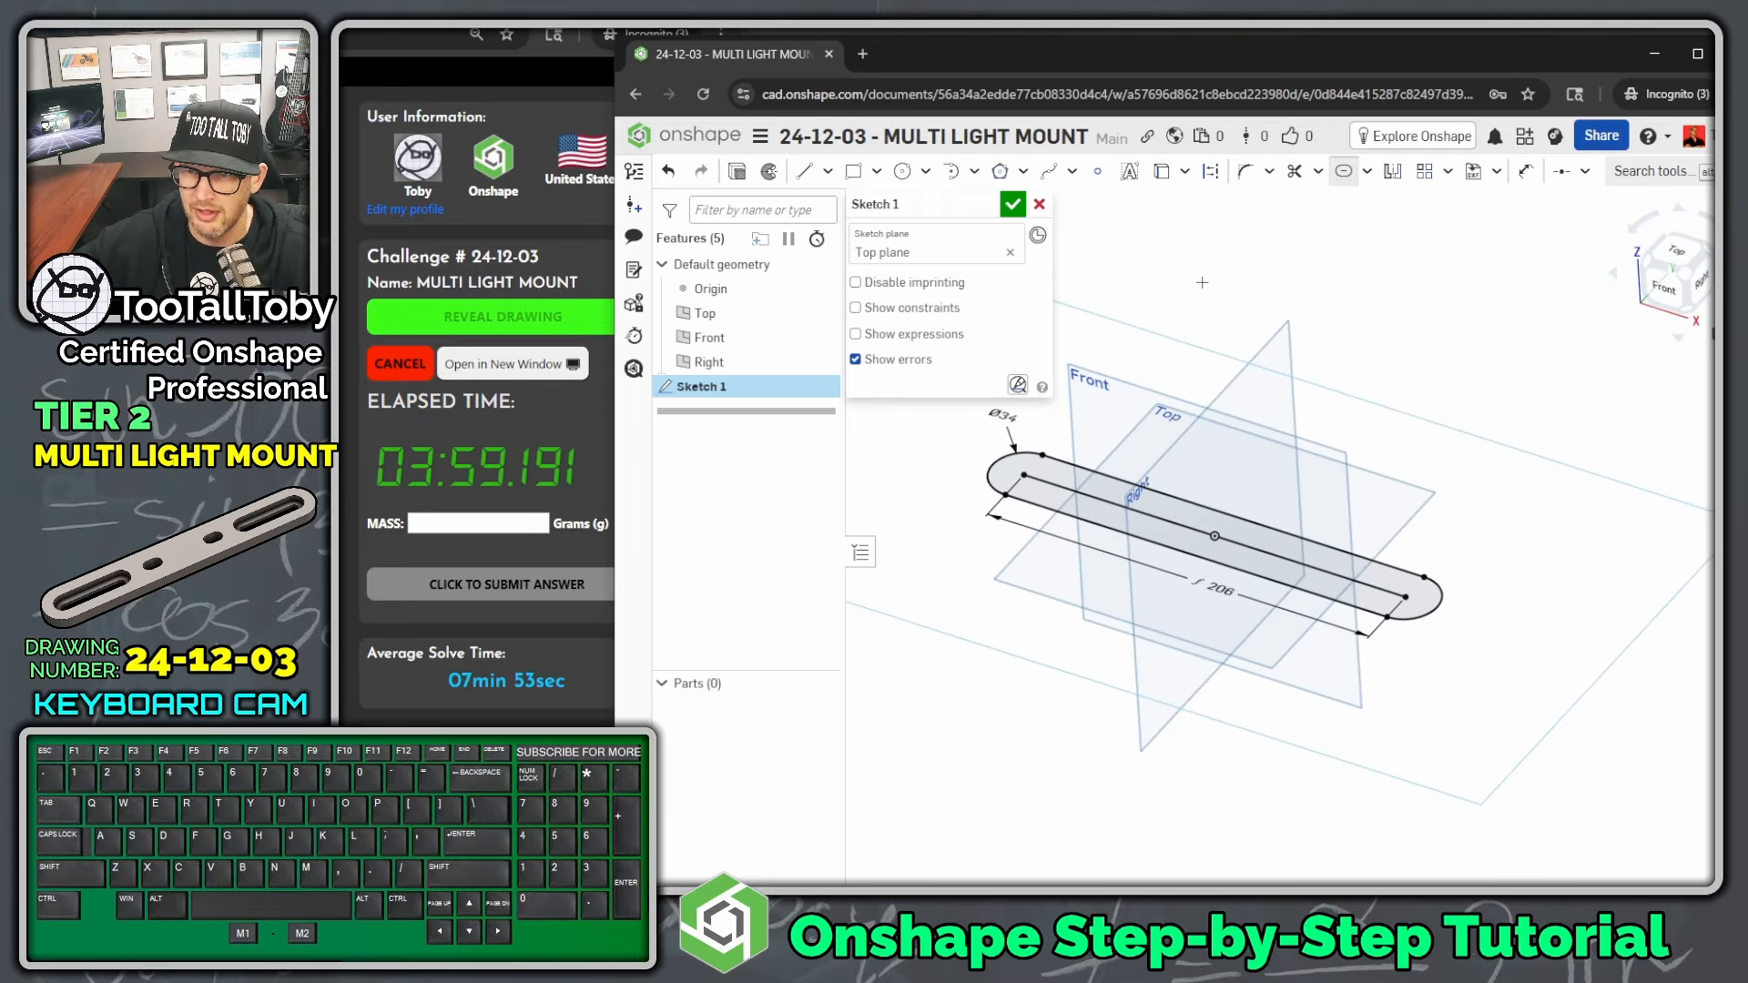
key("s")
left_click(1235, 276)
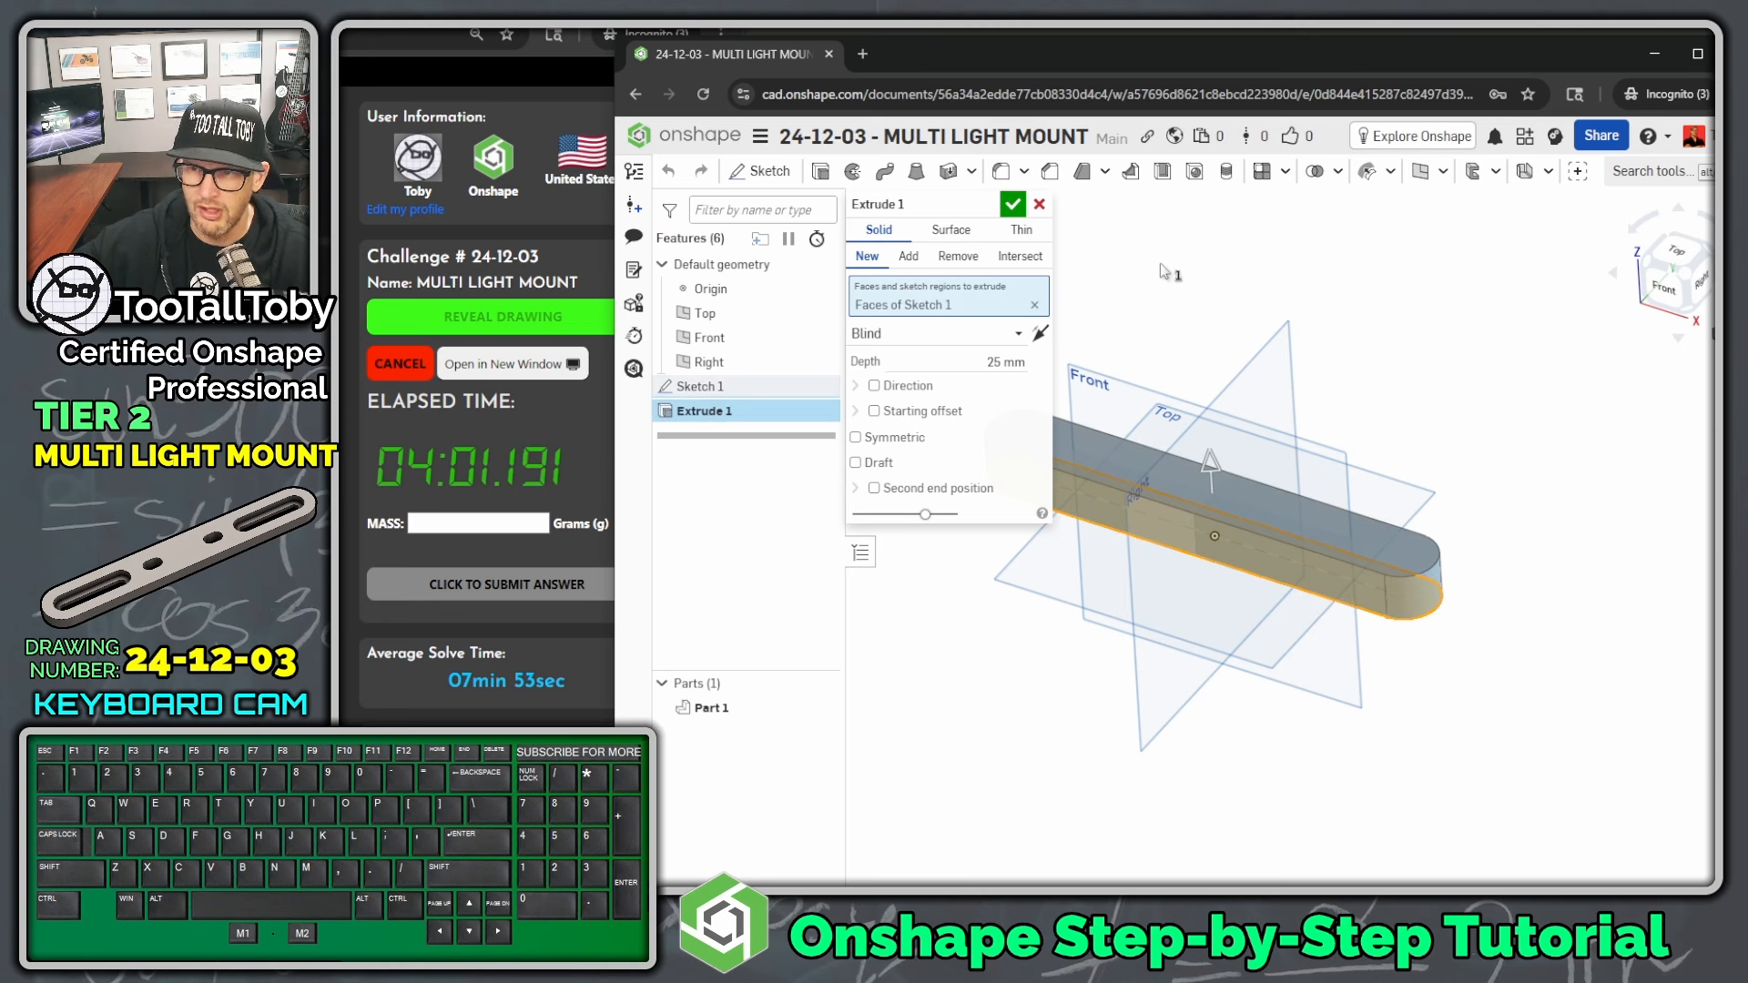
left_click(999, 356)
type("9")
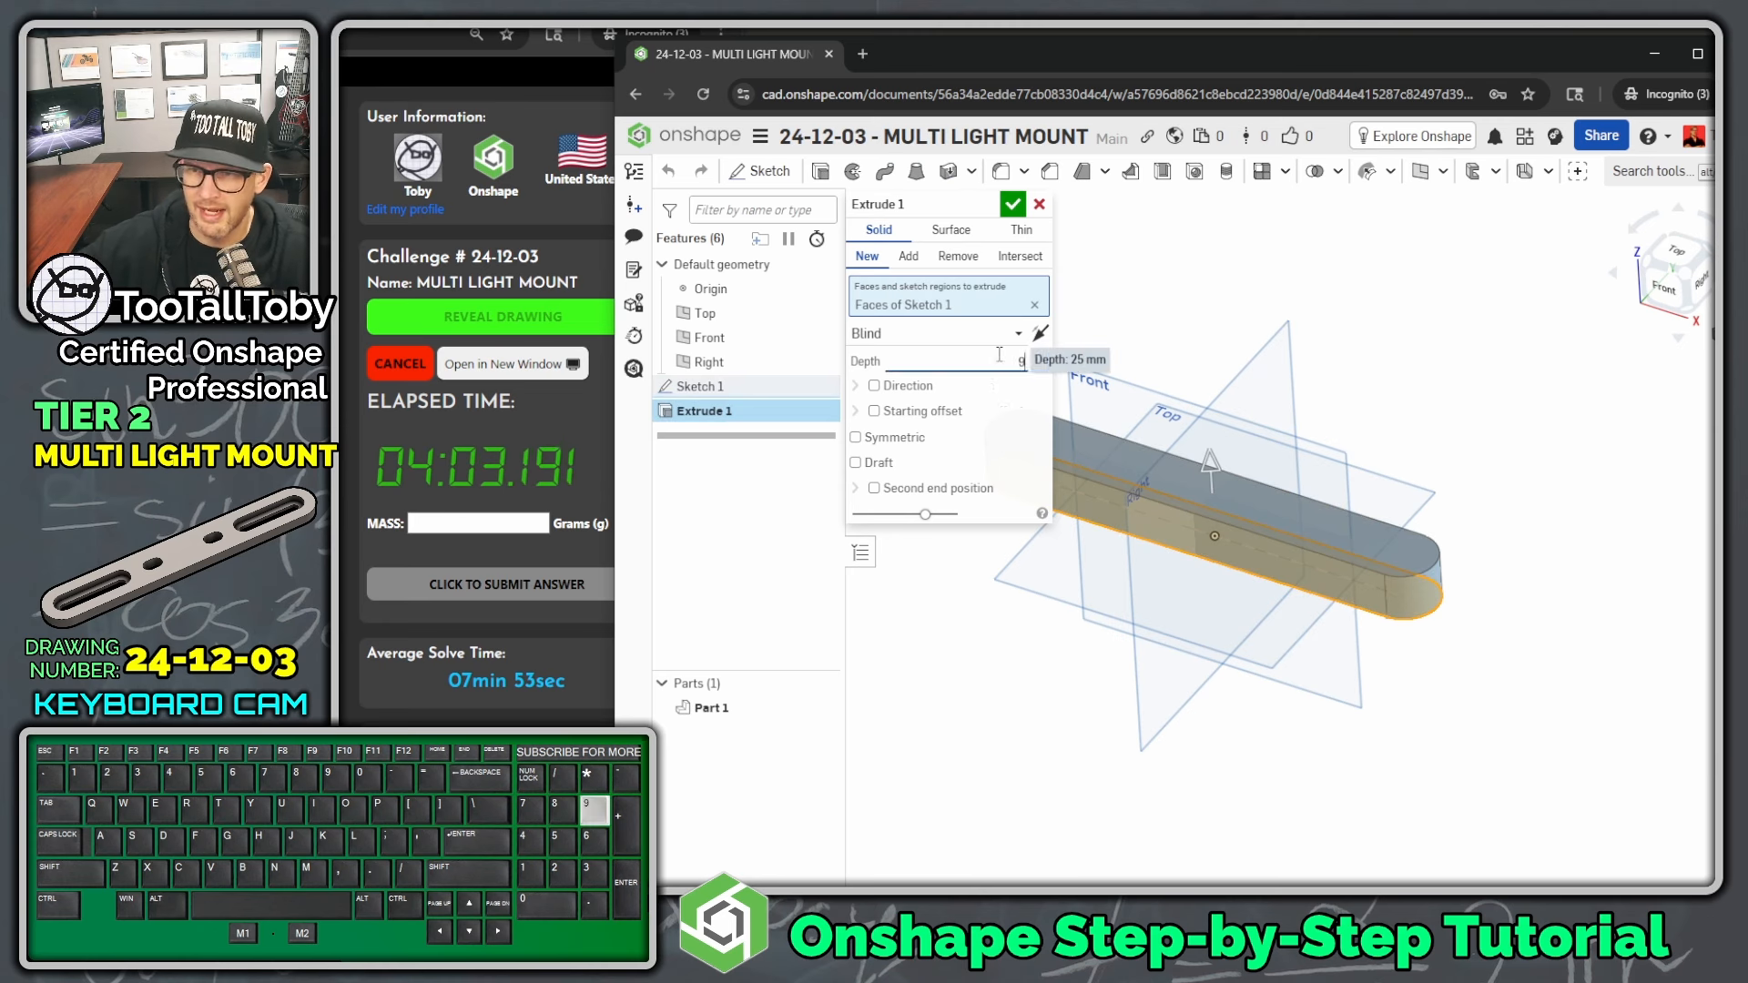
key("Return")
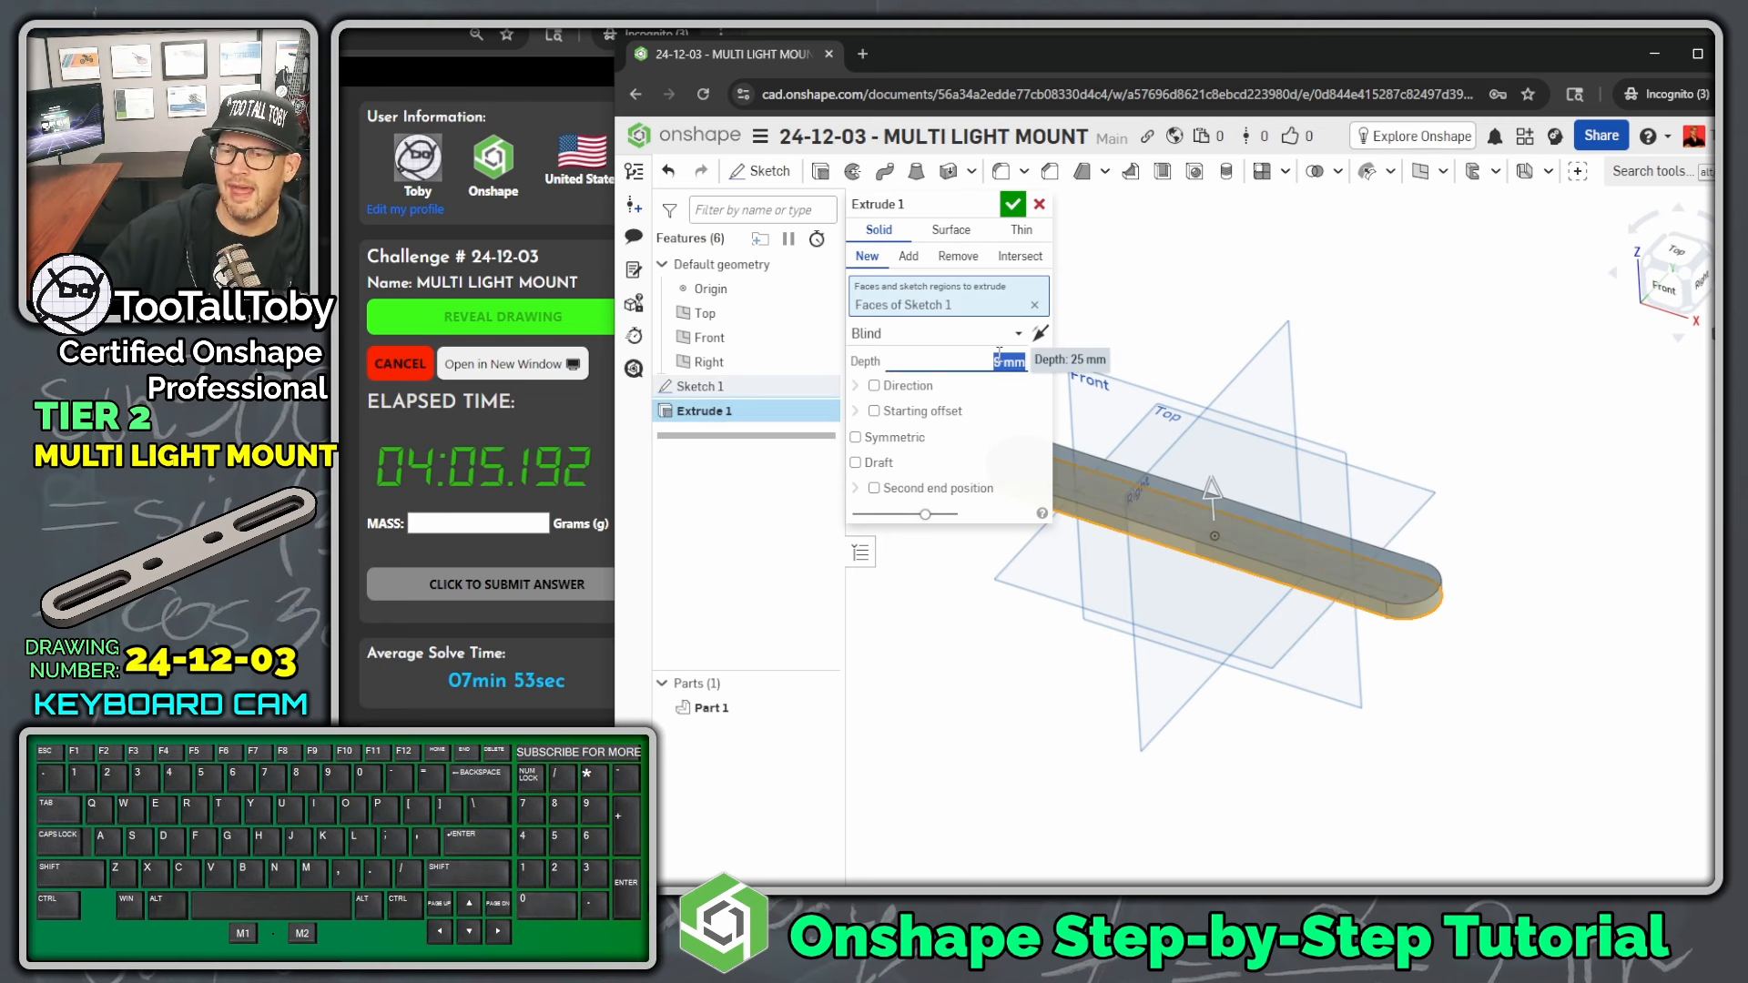
key("Return")
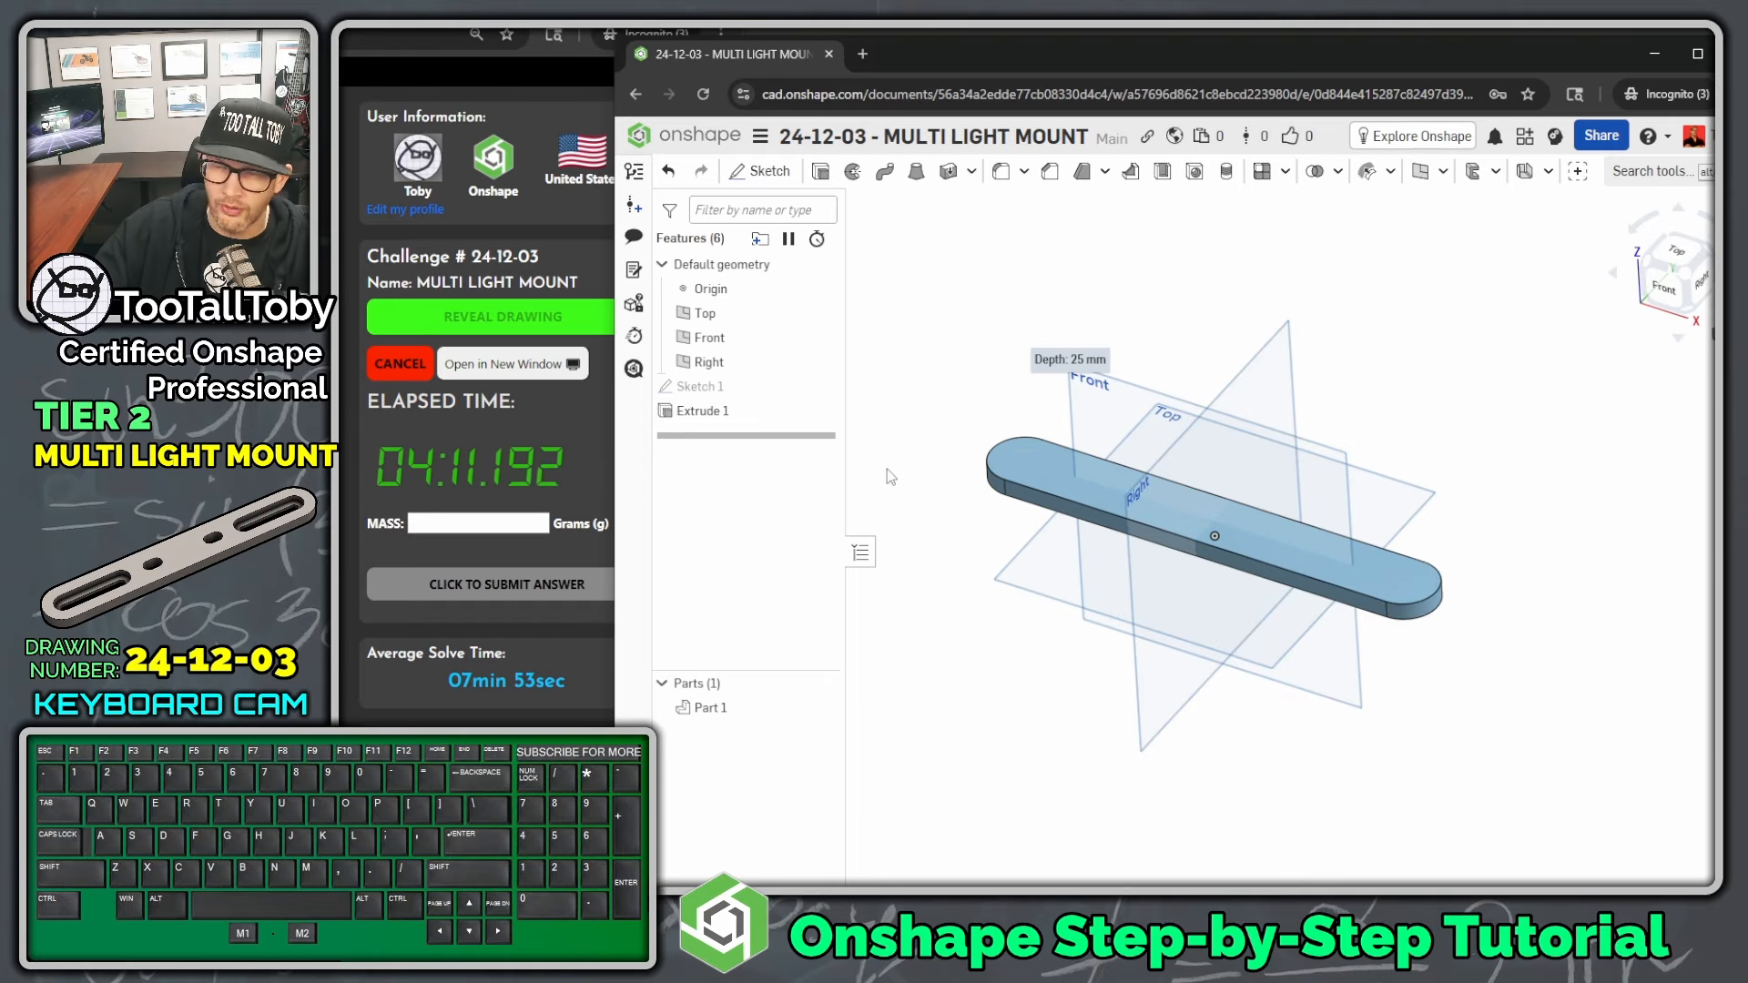
- Start a new sketch on the upper flat face of the extruded bar
left_click(1023, 465)
key("s")
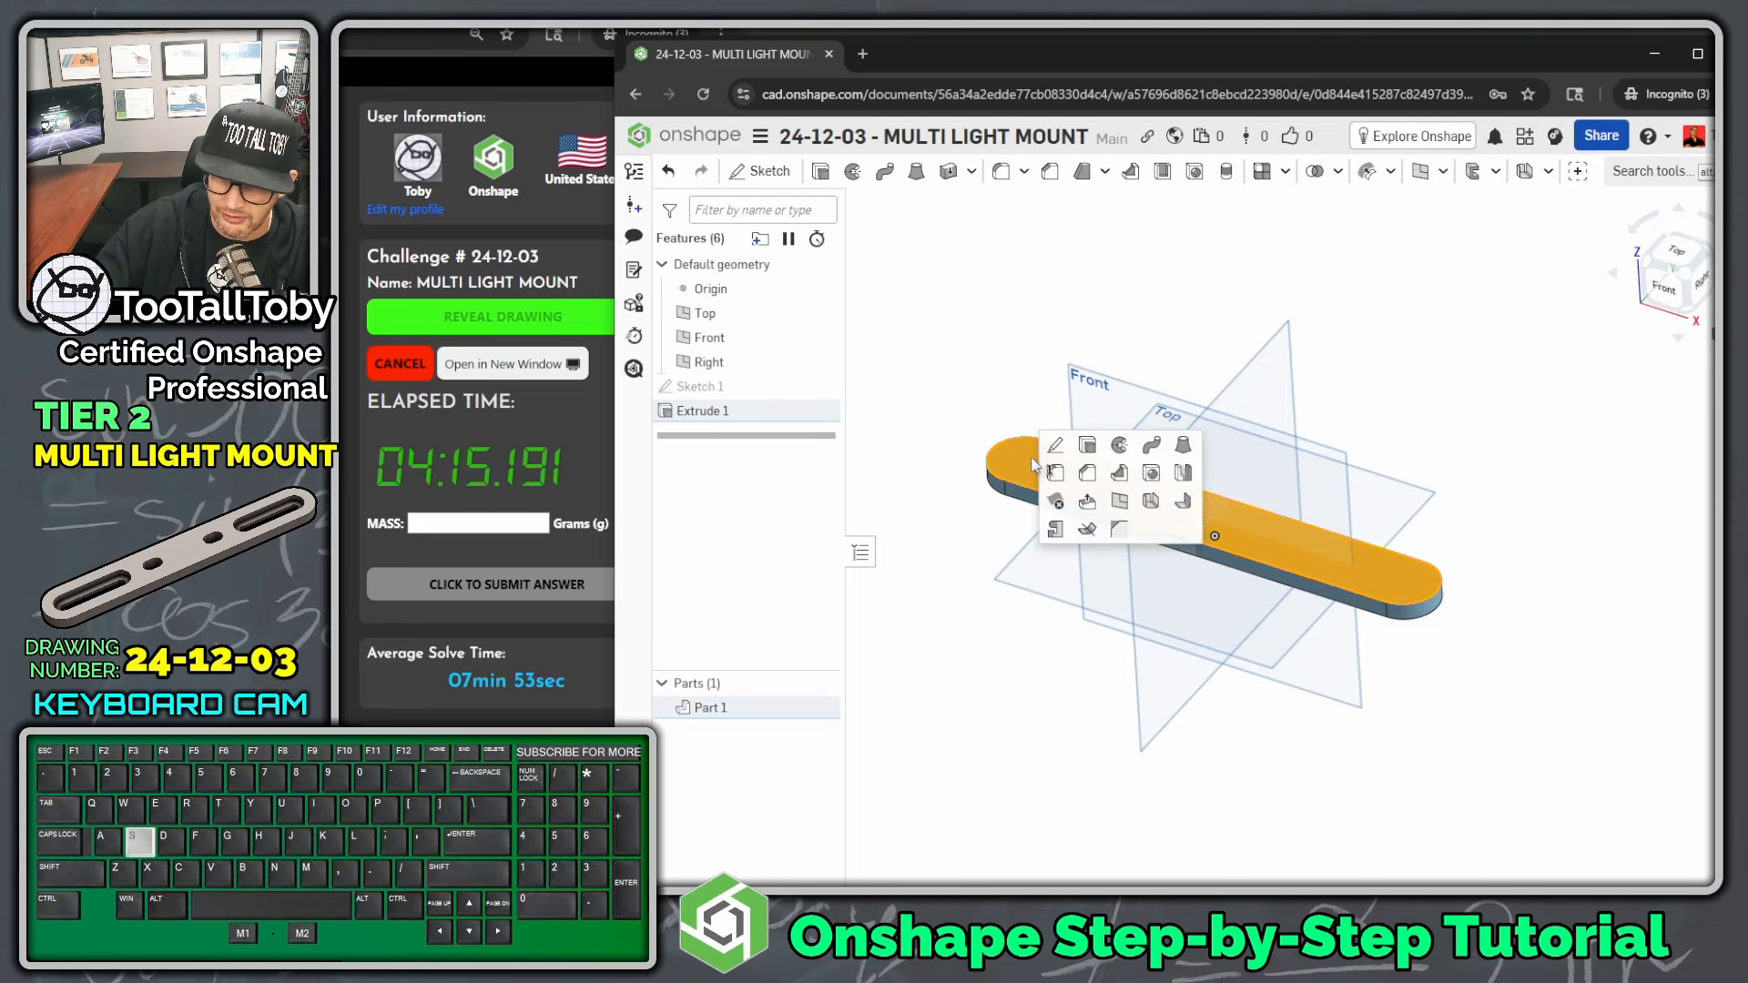
left_click(1058, 452)
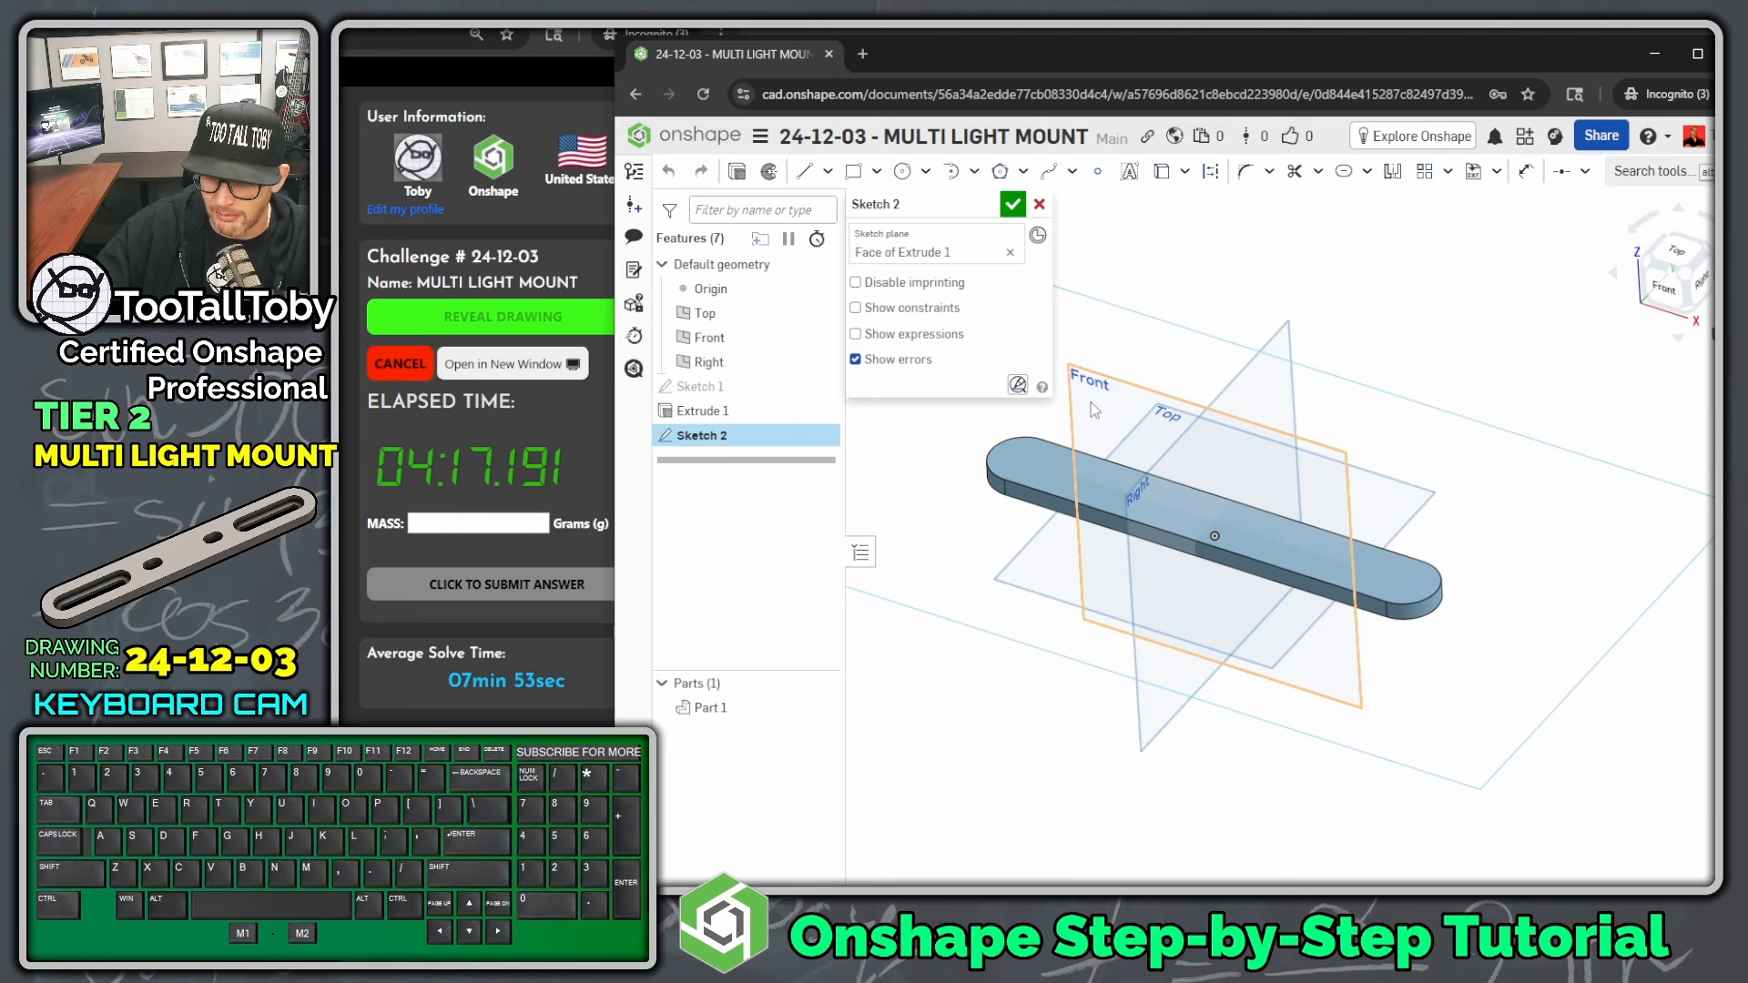
key("n")
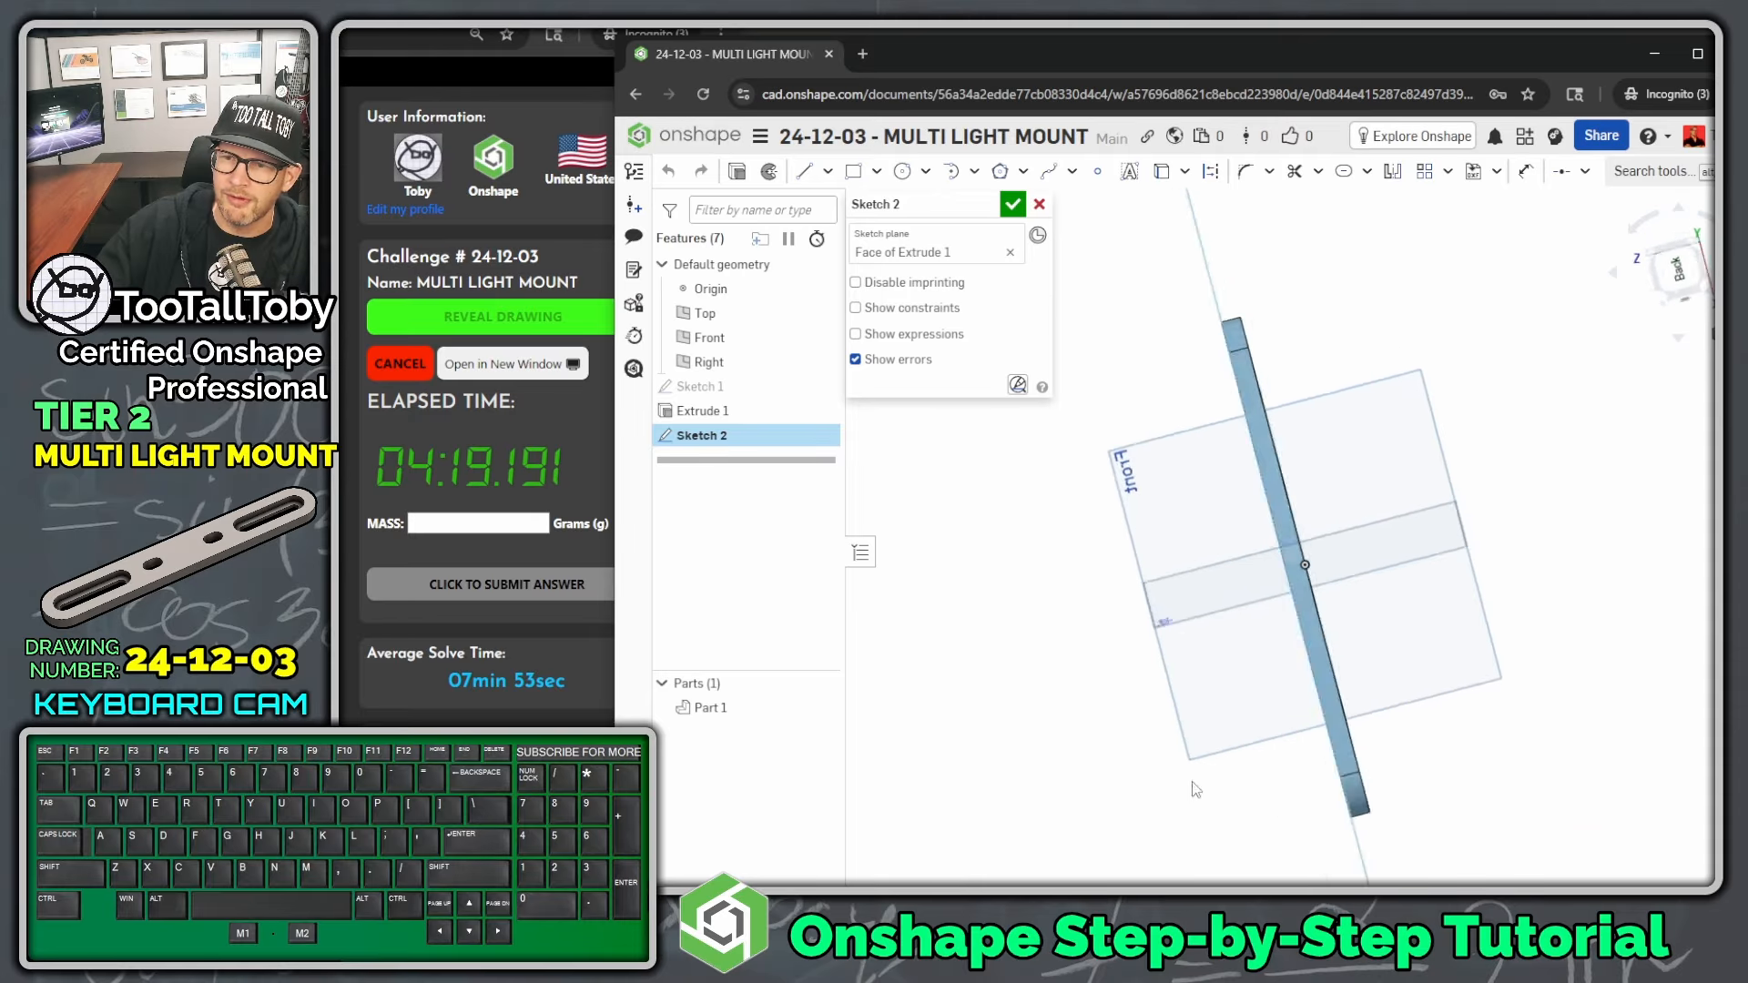
key("n")
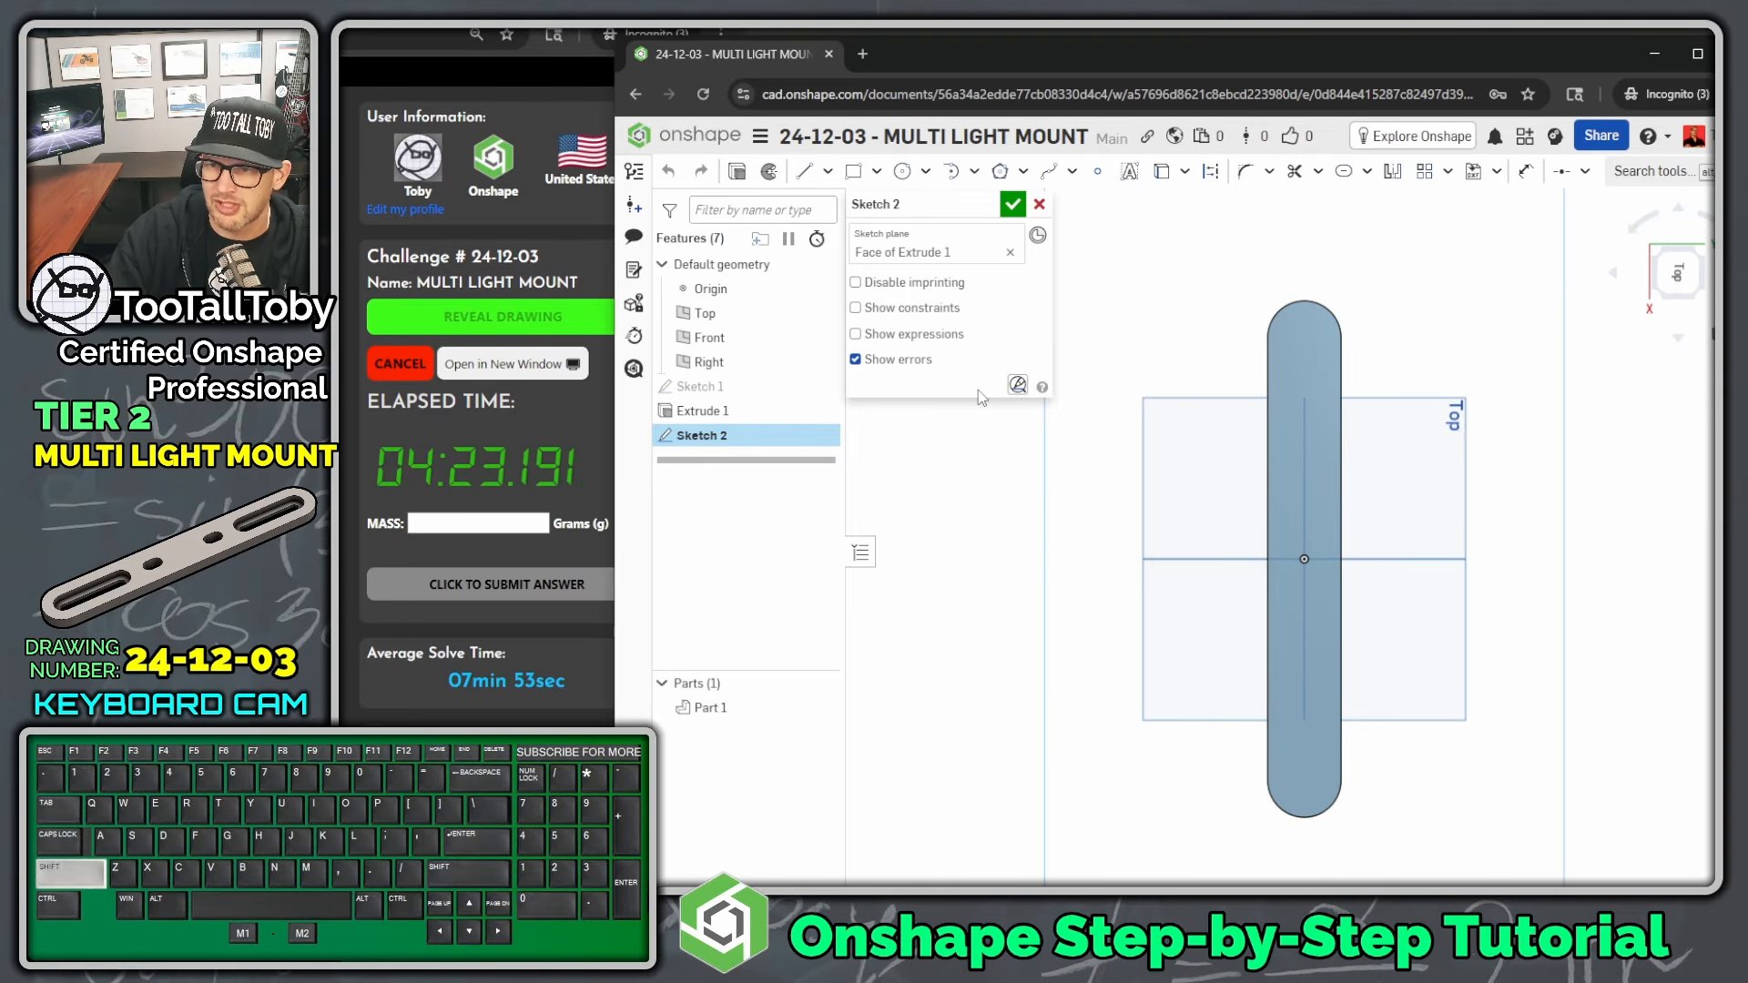
key("shift+5")
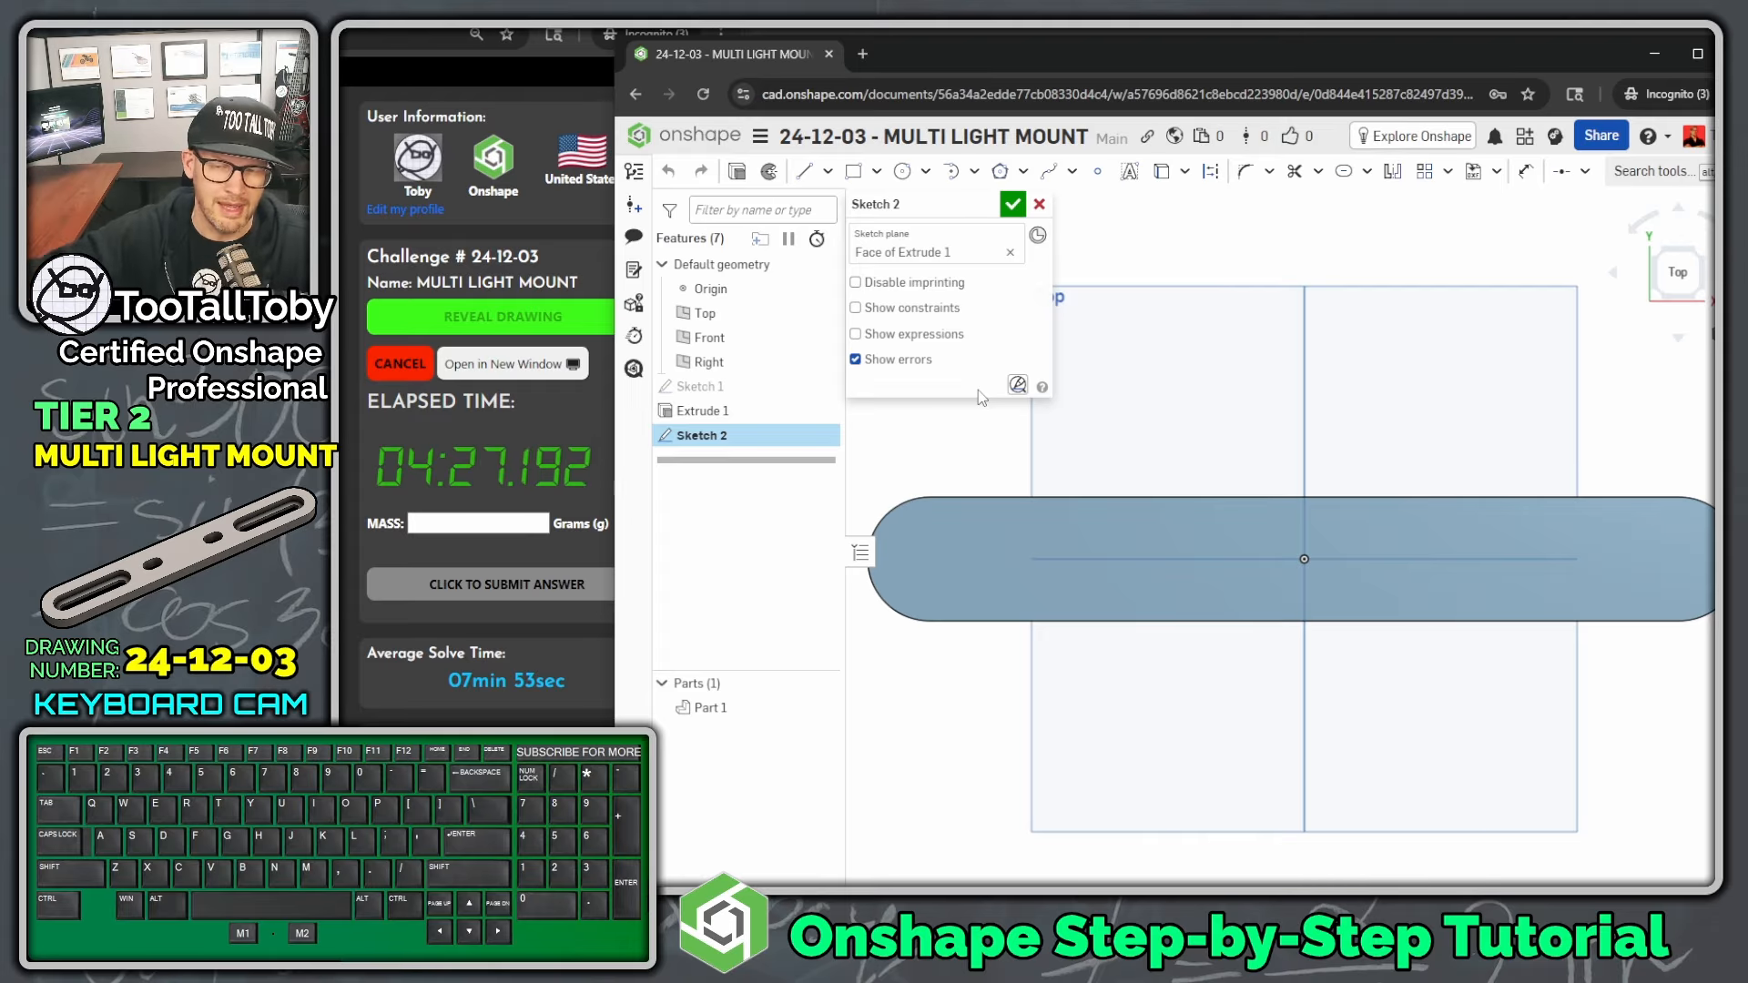
scroll(927, 632, "up", 1)
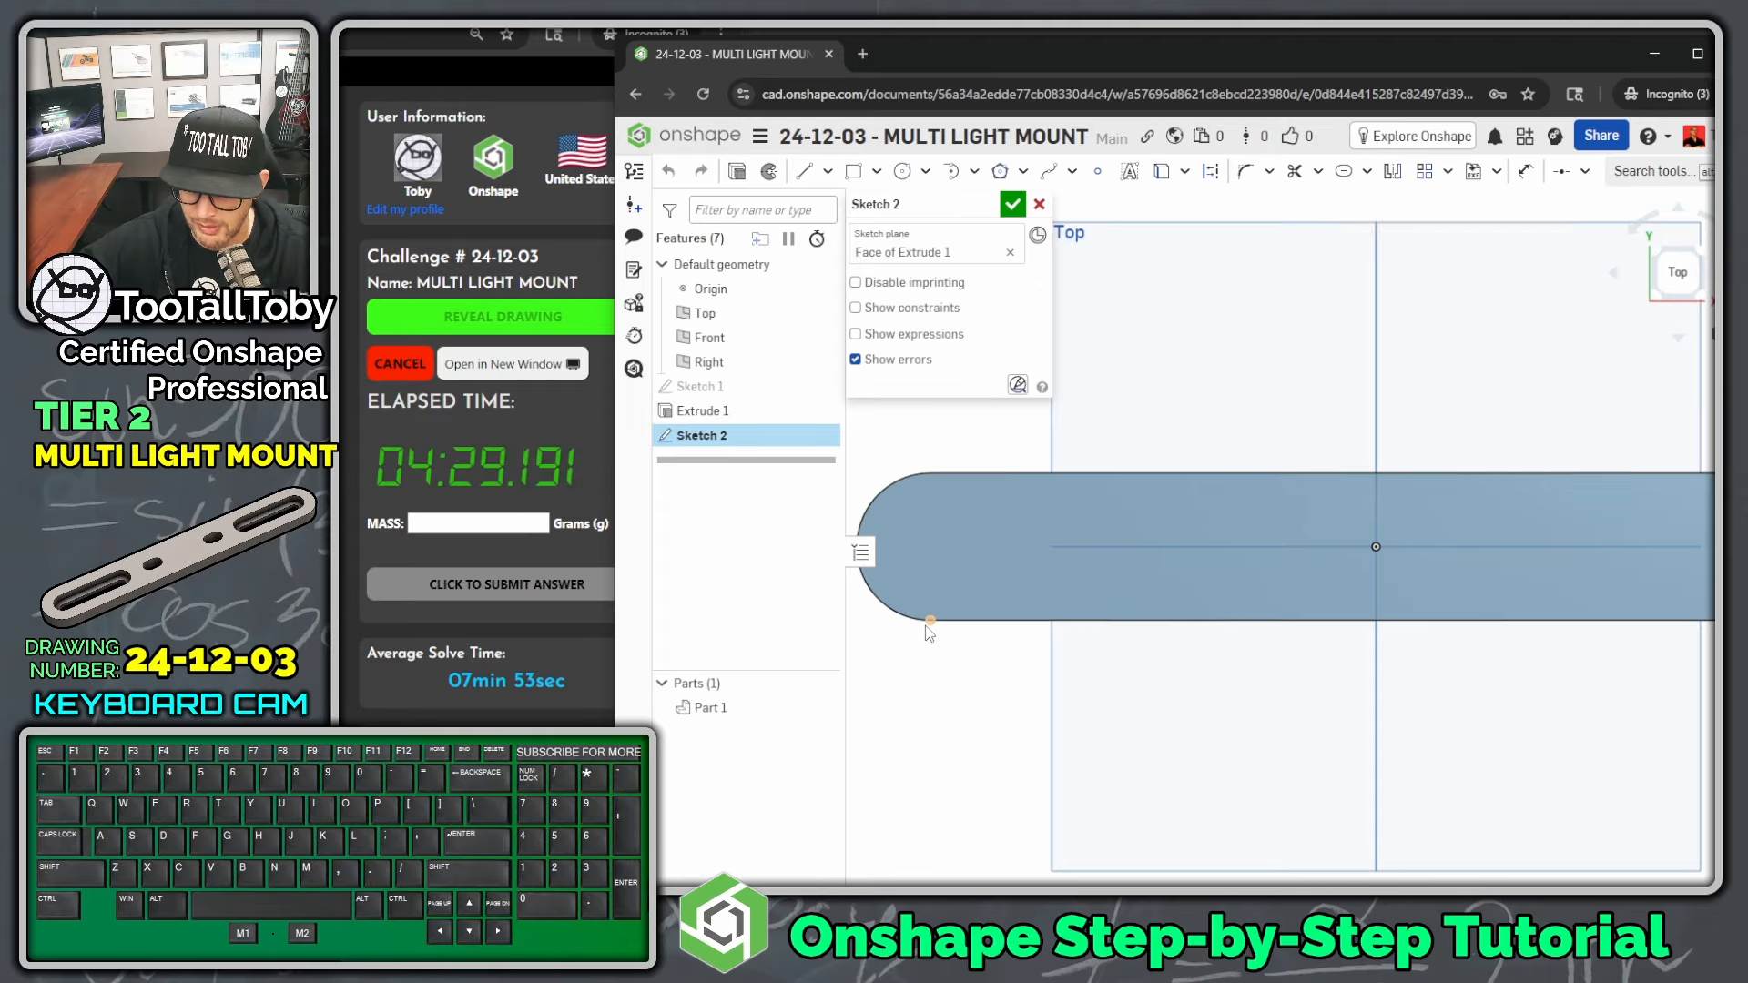
right_click_drag(976, 673, 1138, 670, "ctrl")
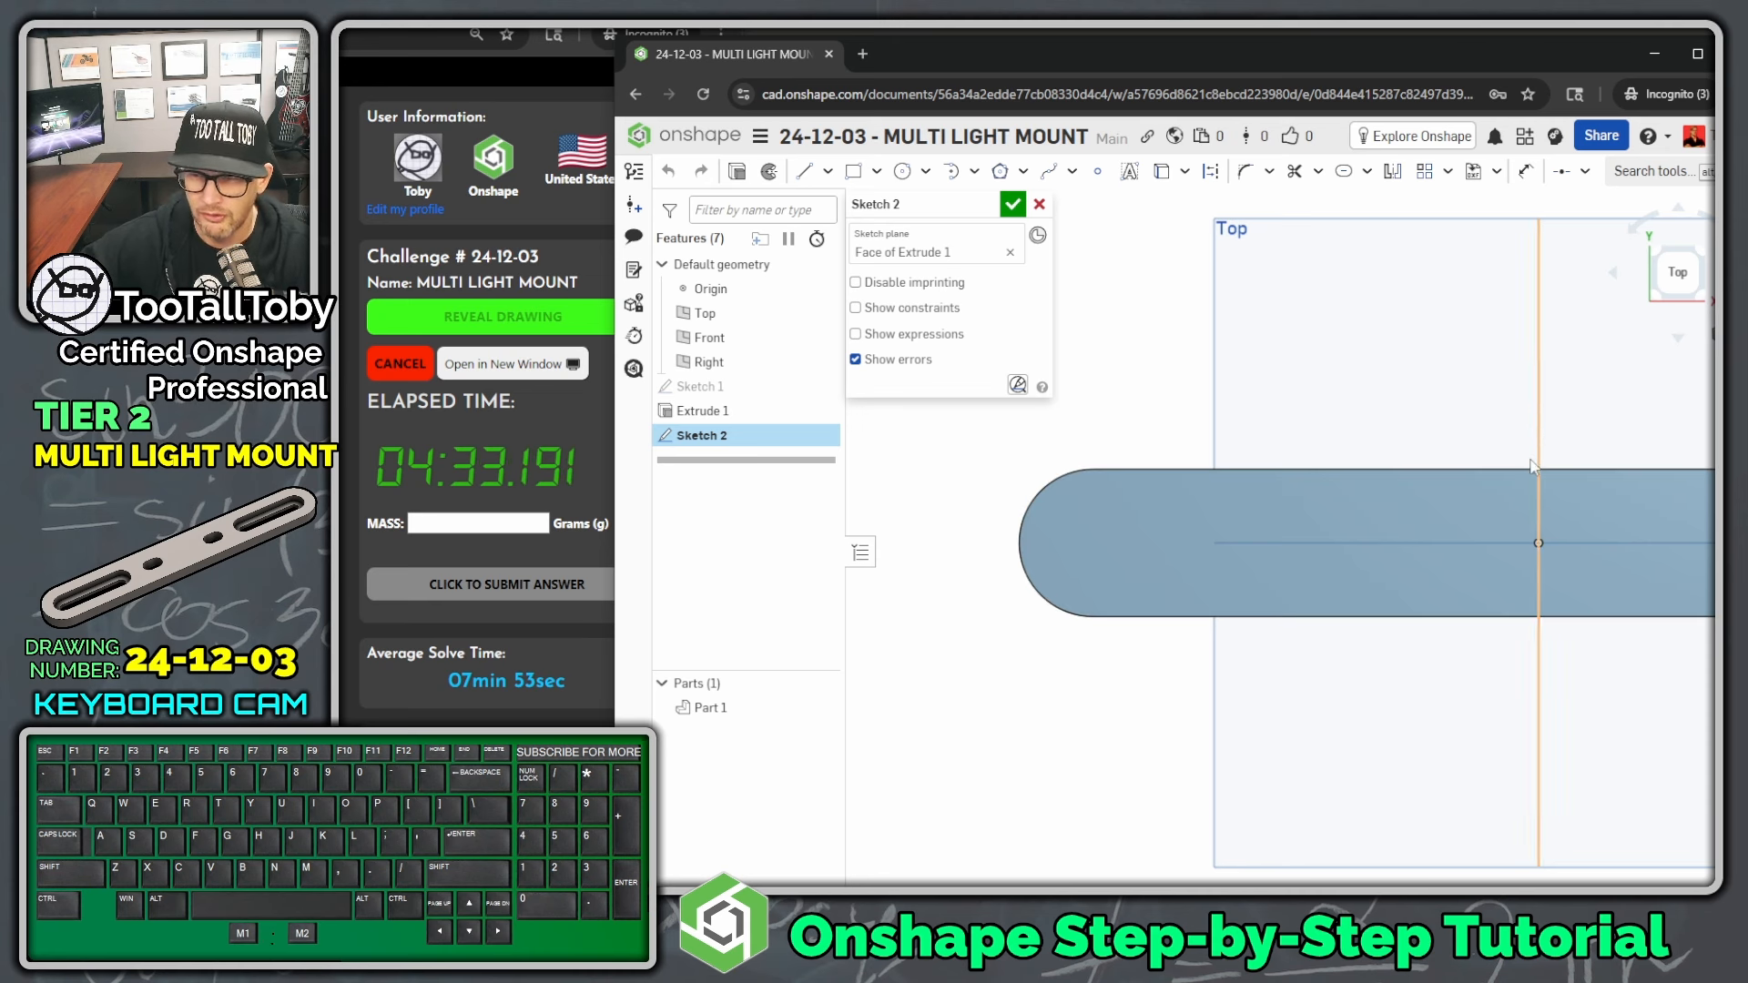
- Draw a 24 mm horizontal line leftward from the origin and continue it with a collinear 6 mm line
key("s")
left_click(1473, 413)
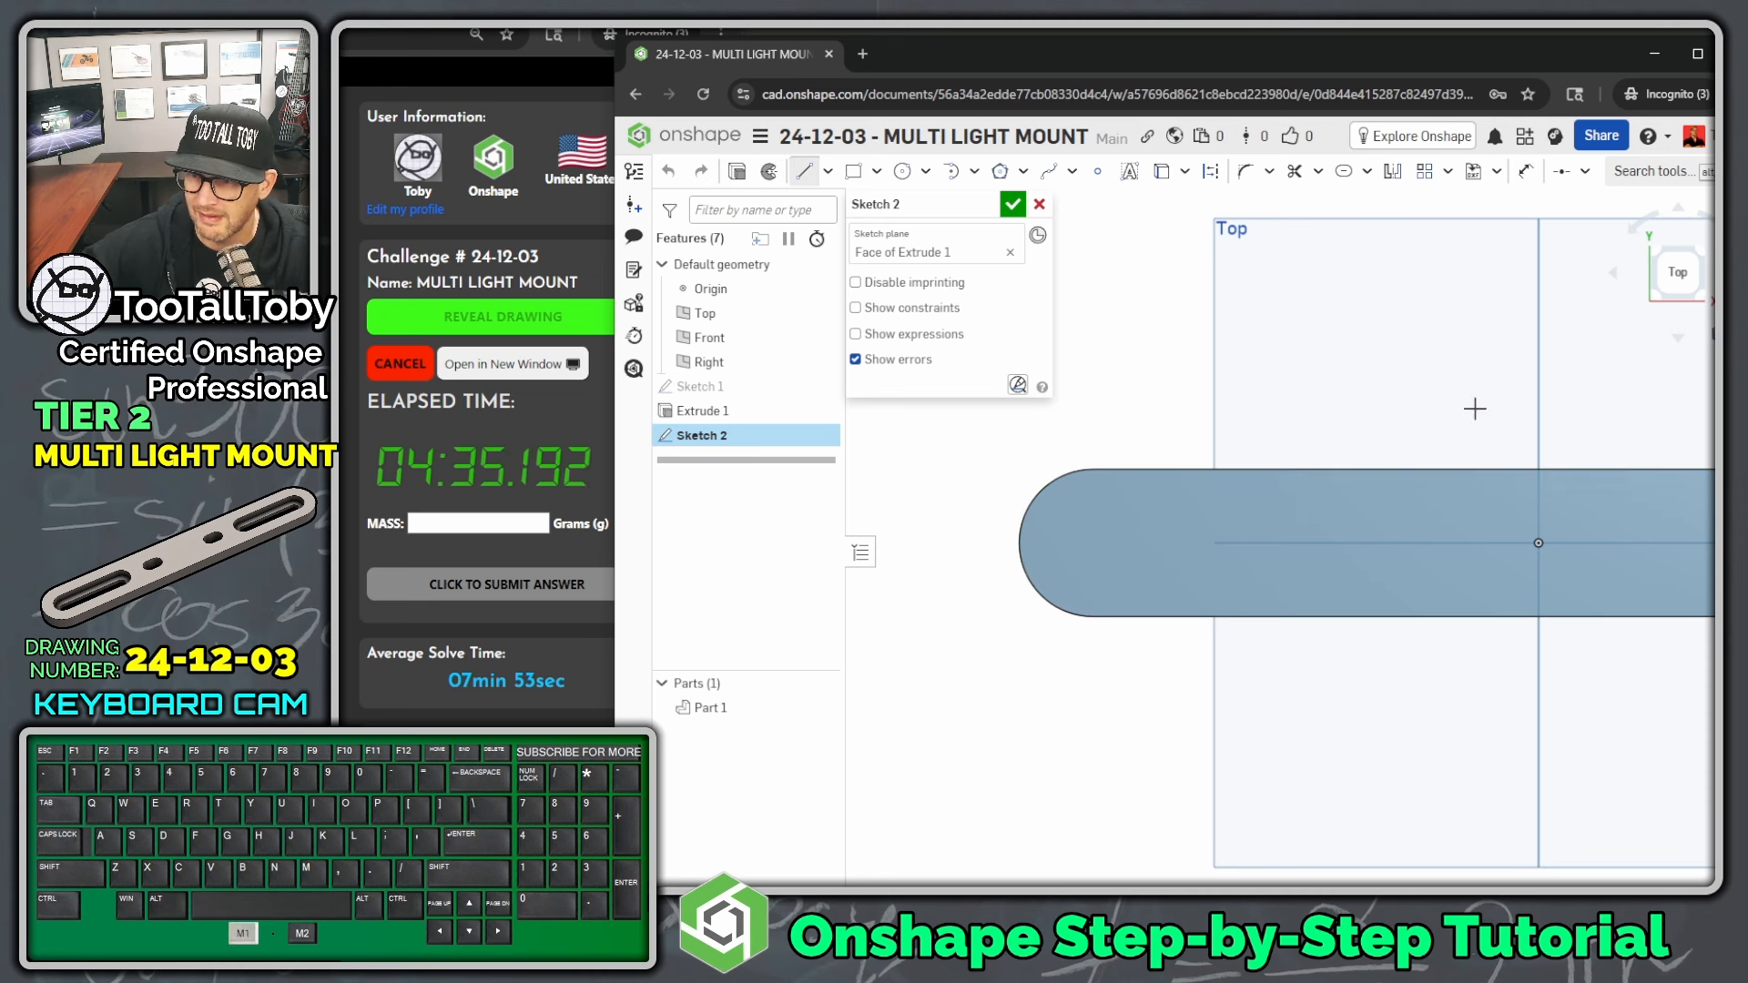
left_click(1537, 544)
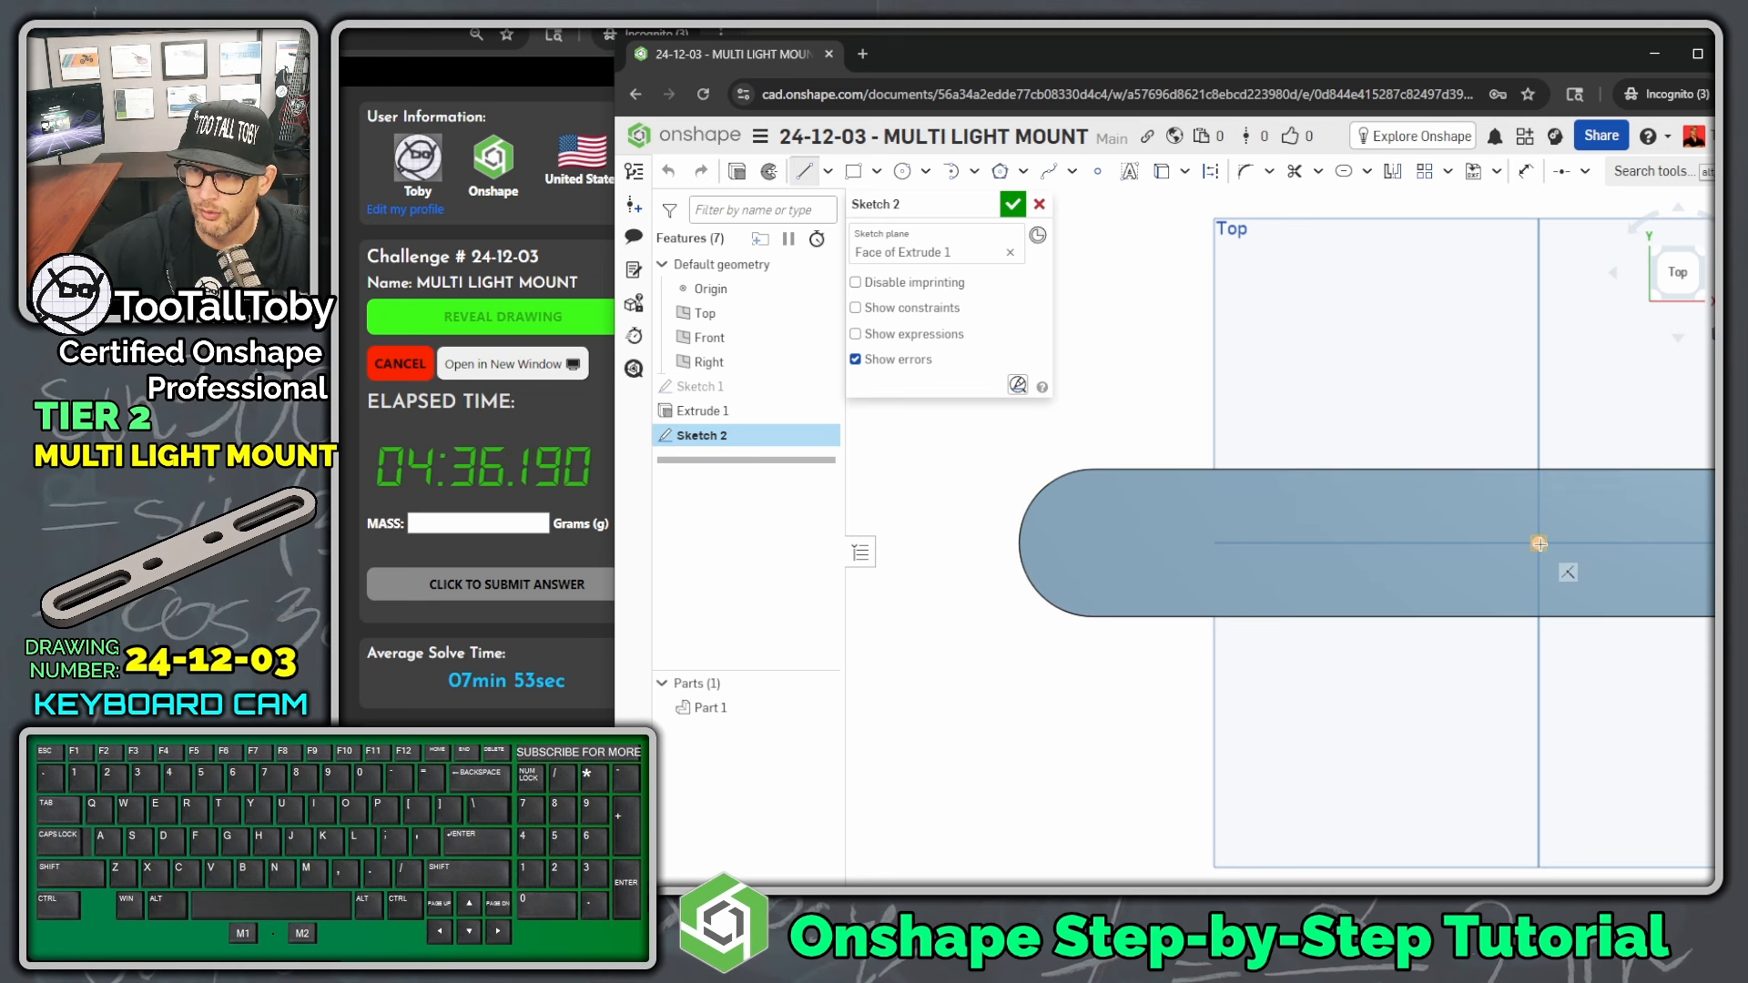
left_click(1431, 544)
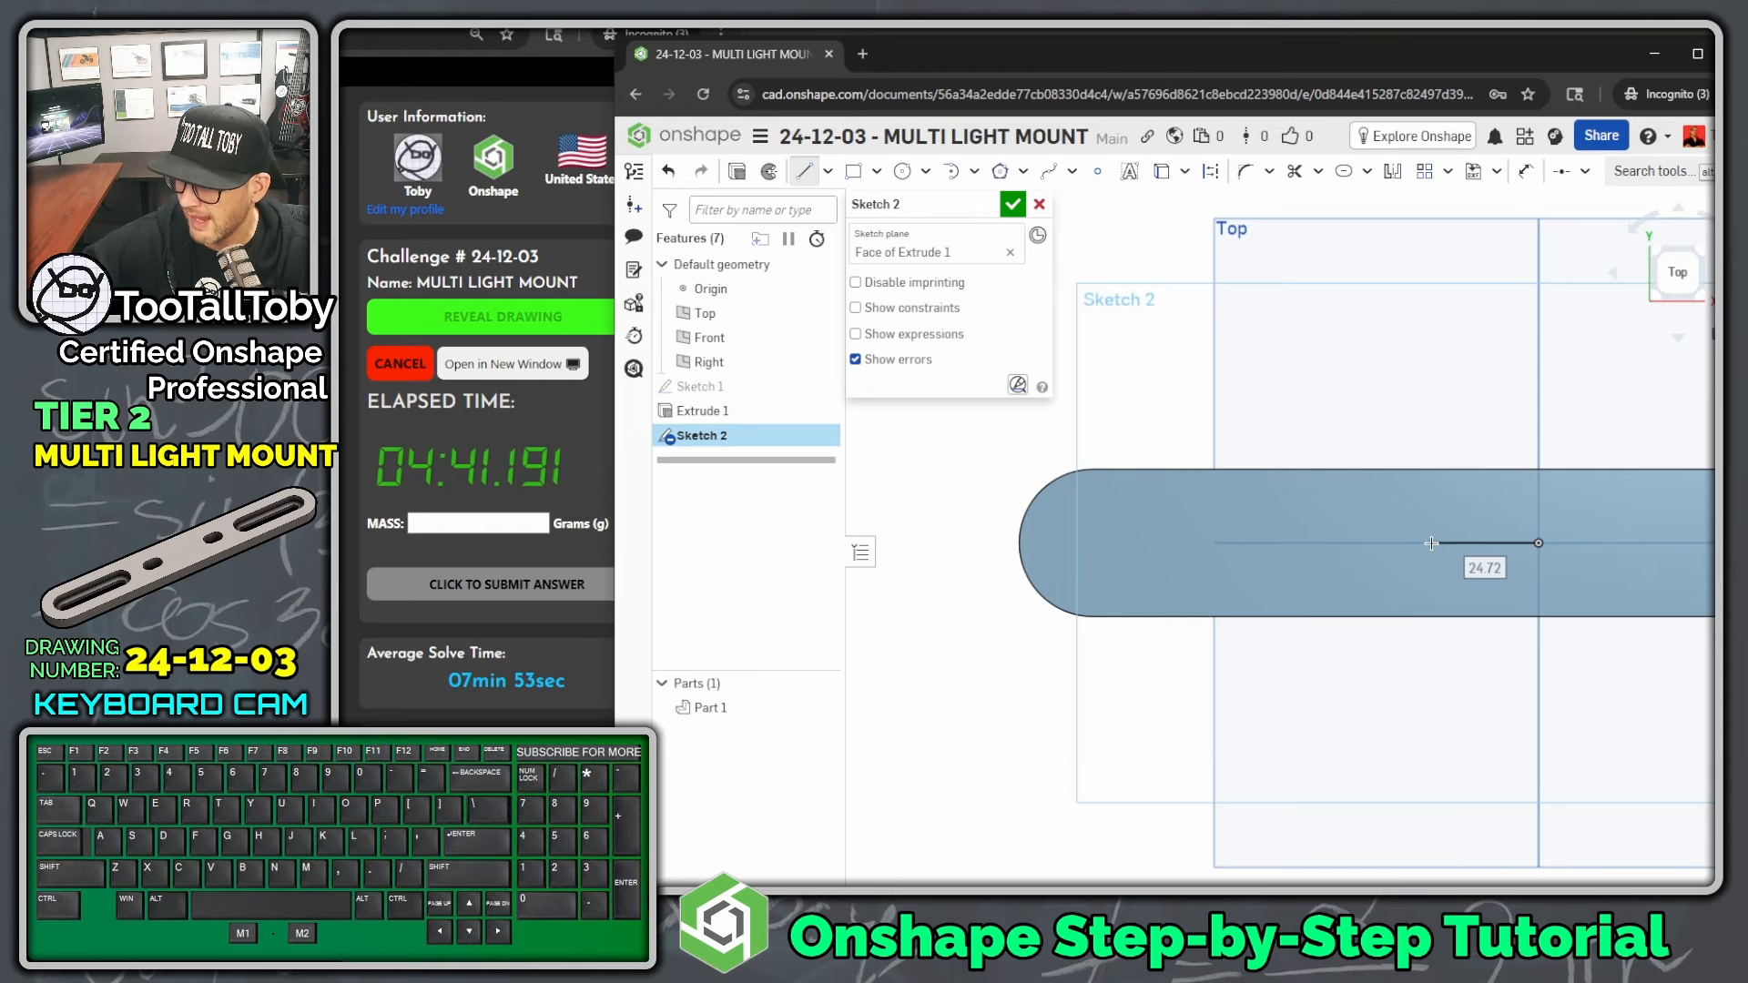
type("24")
key("Return")
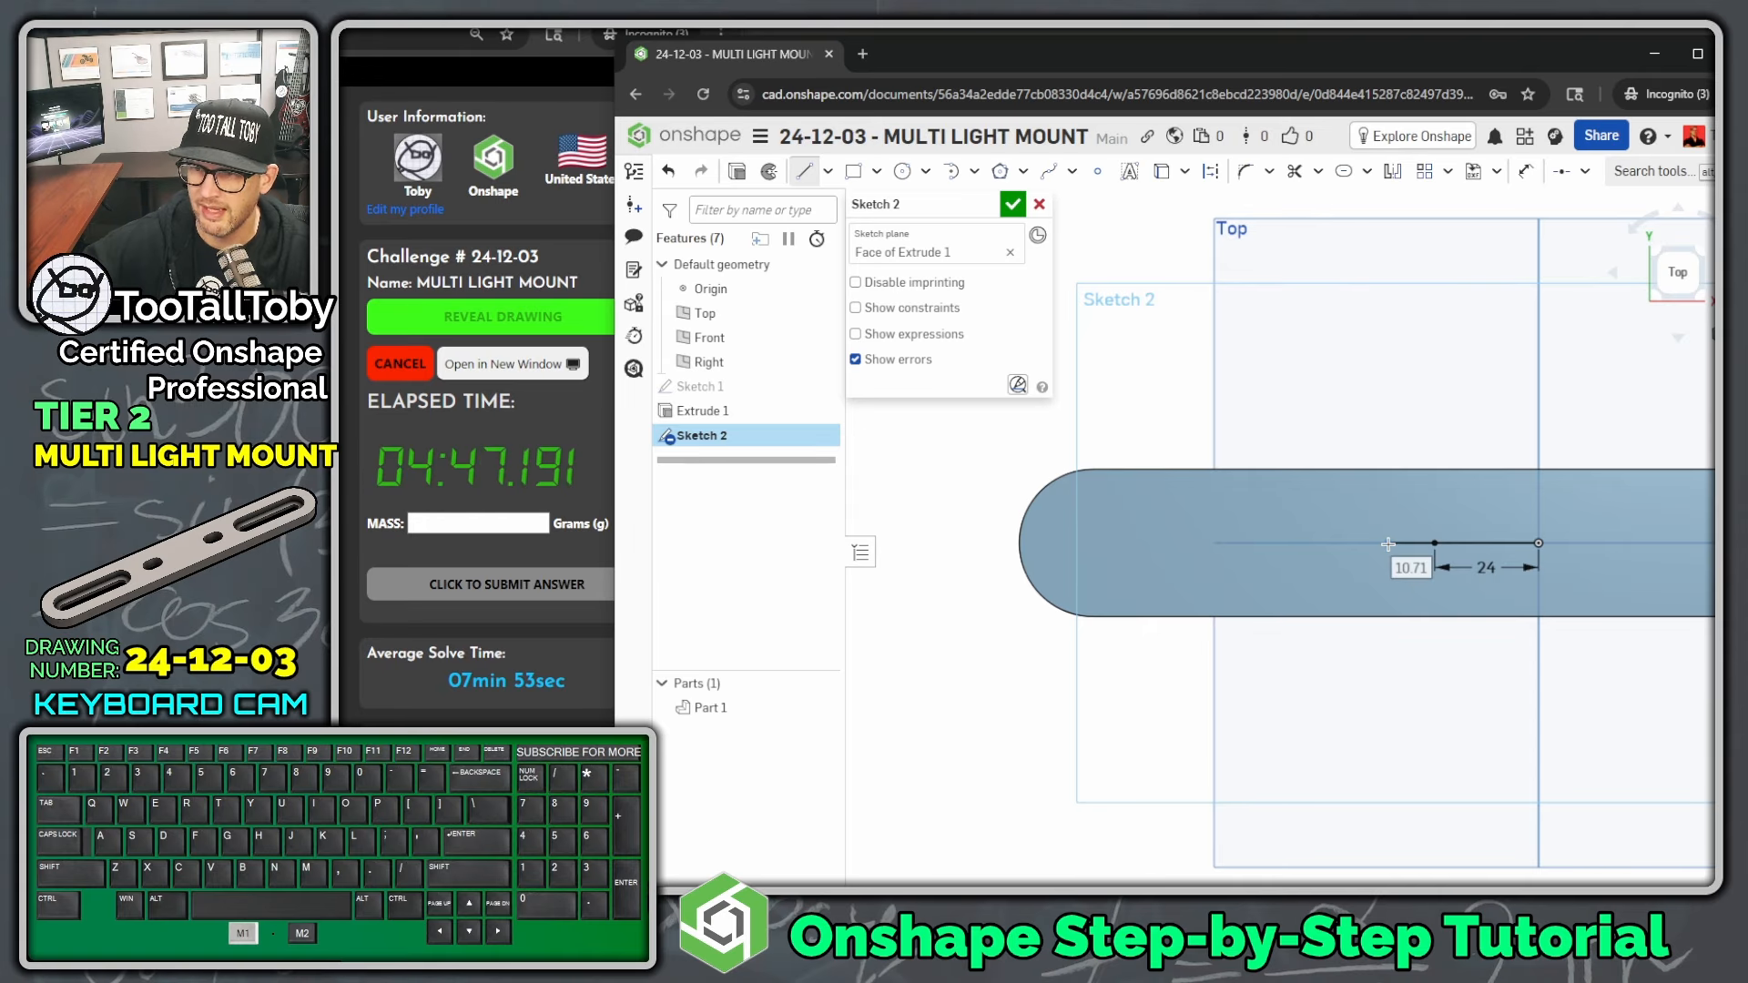
type("6")
key("Return")
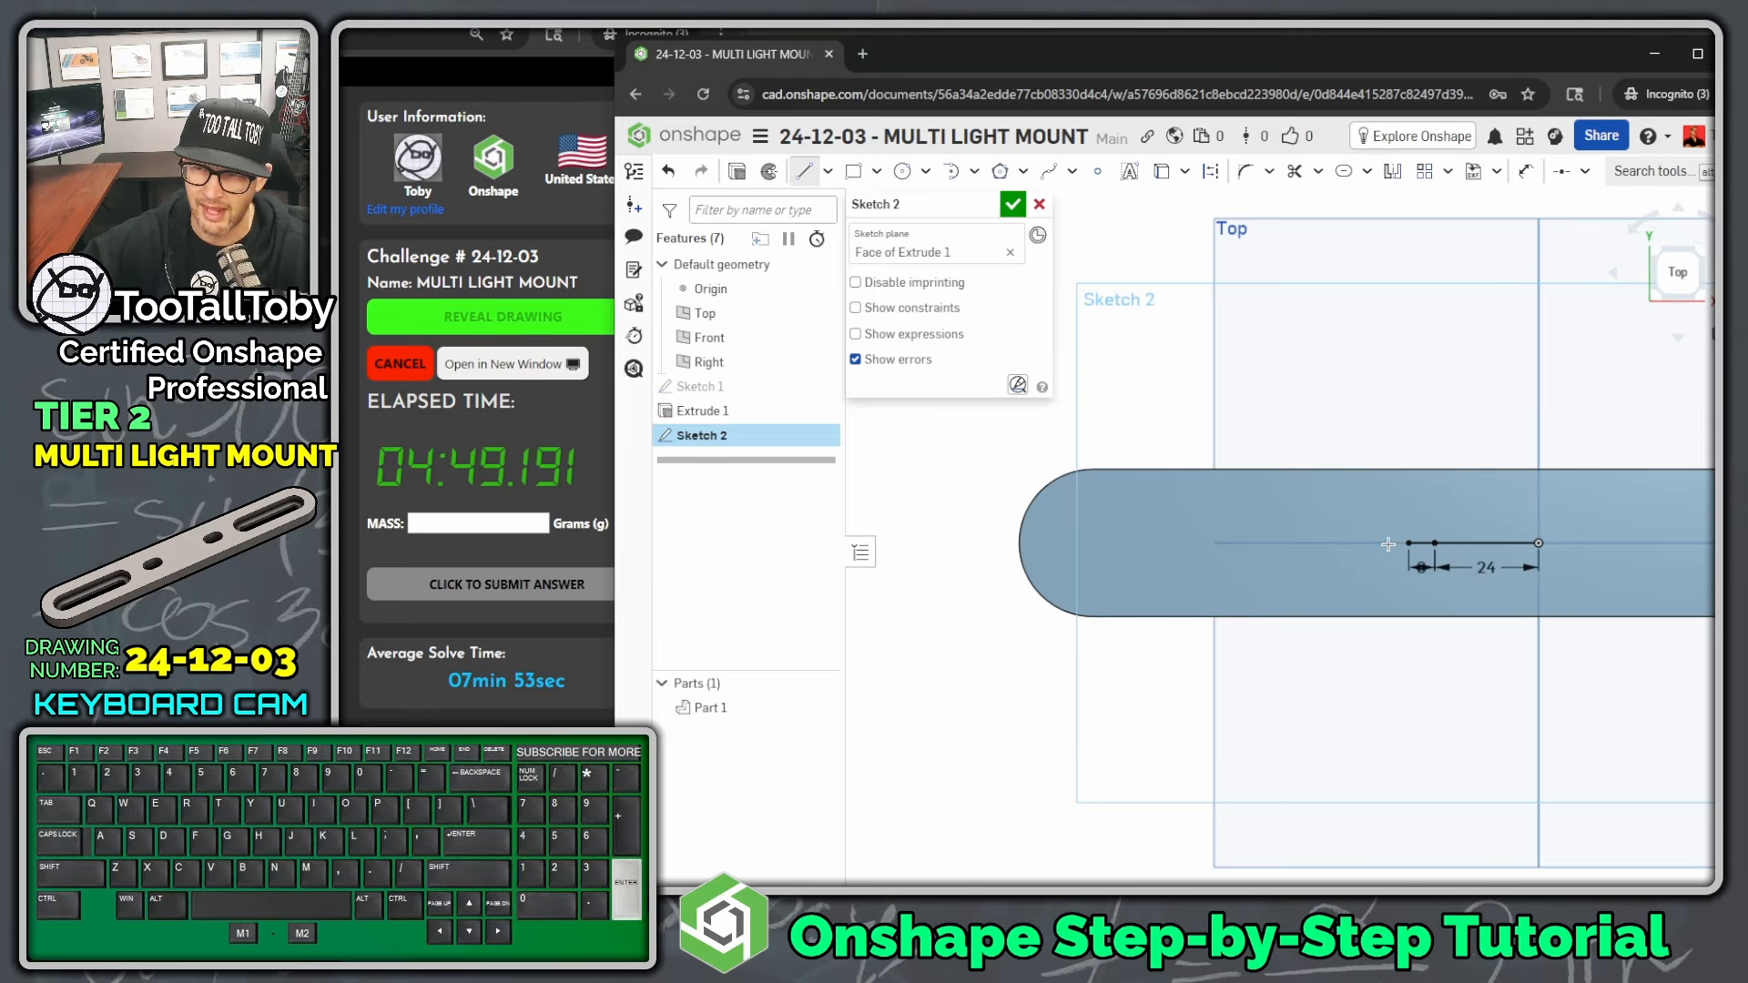
key("Escape")
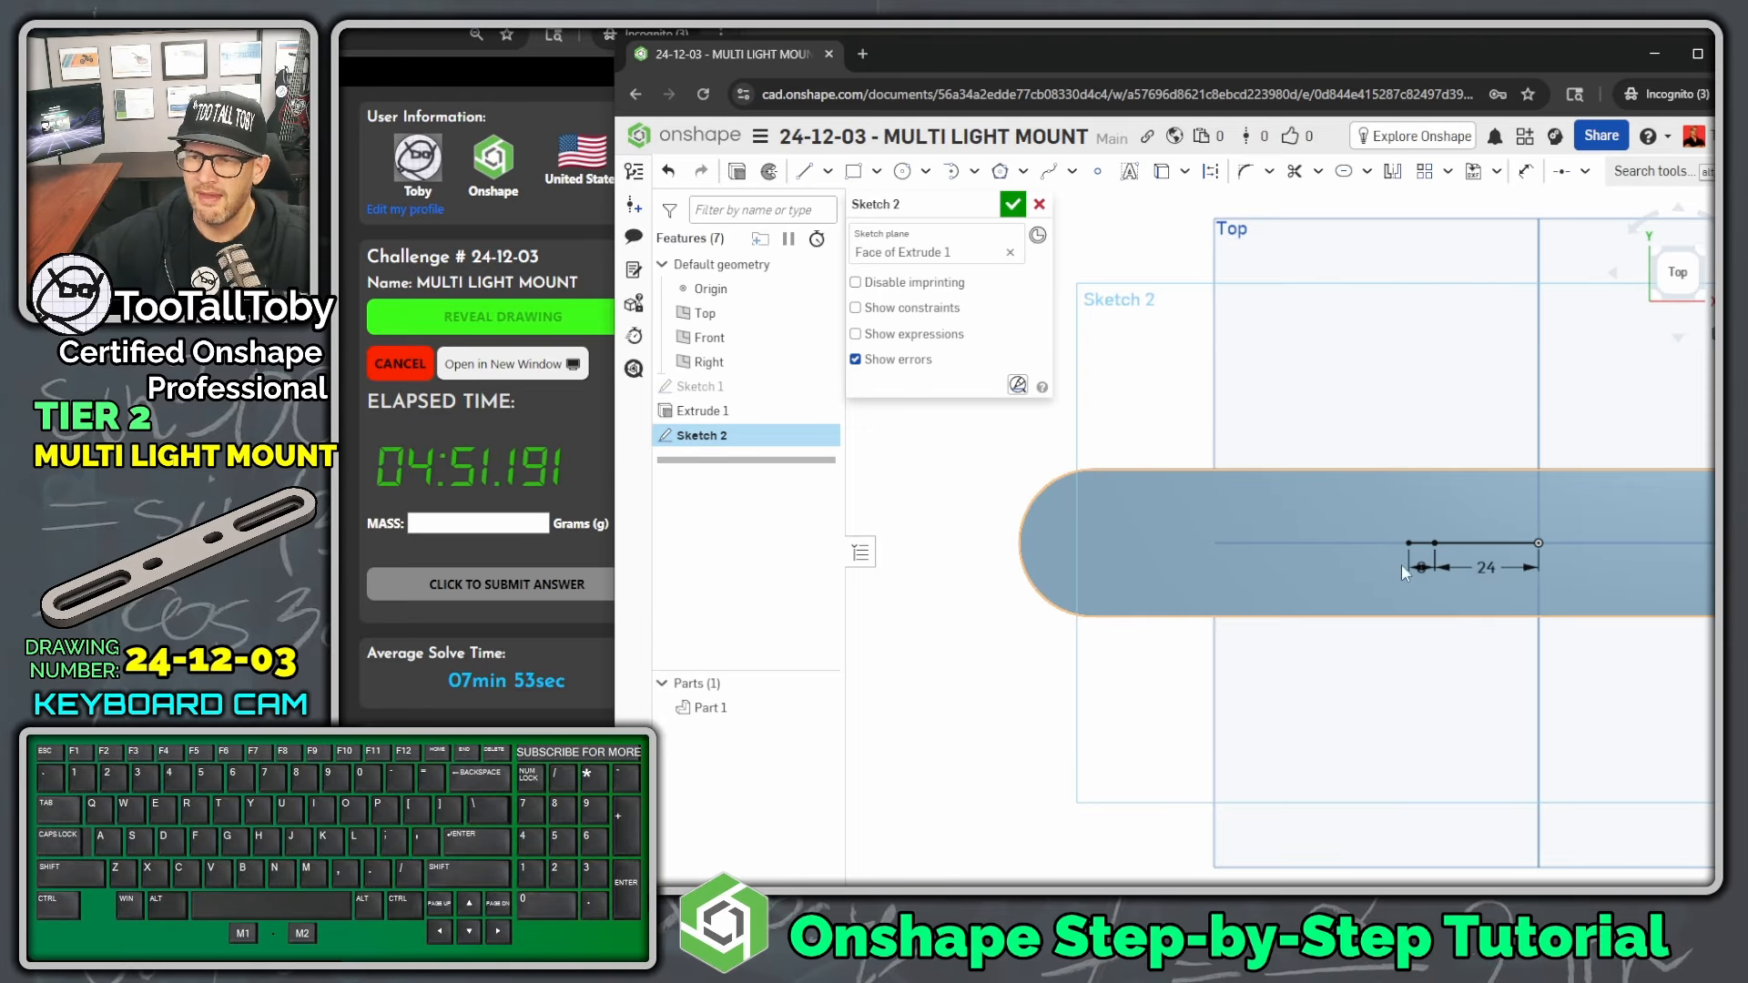
- Create a slot around the 6 mm line with the Slot tool
left_click(1419, 546)
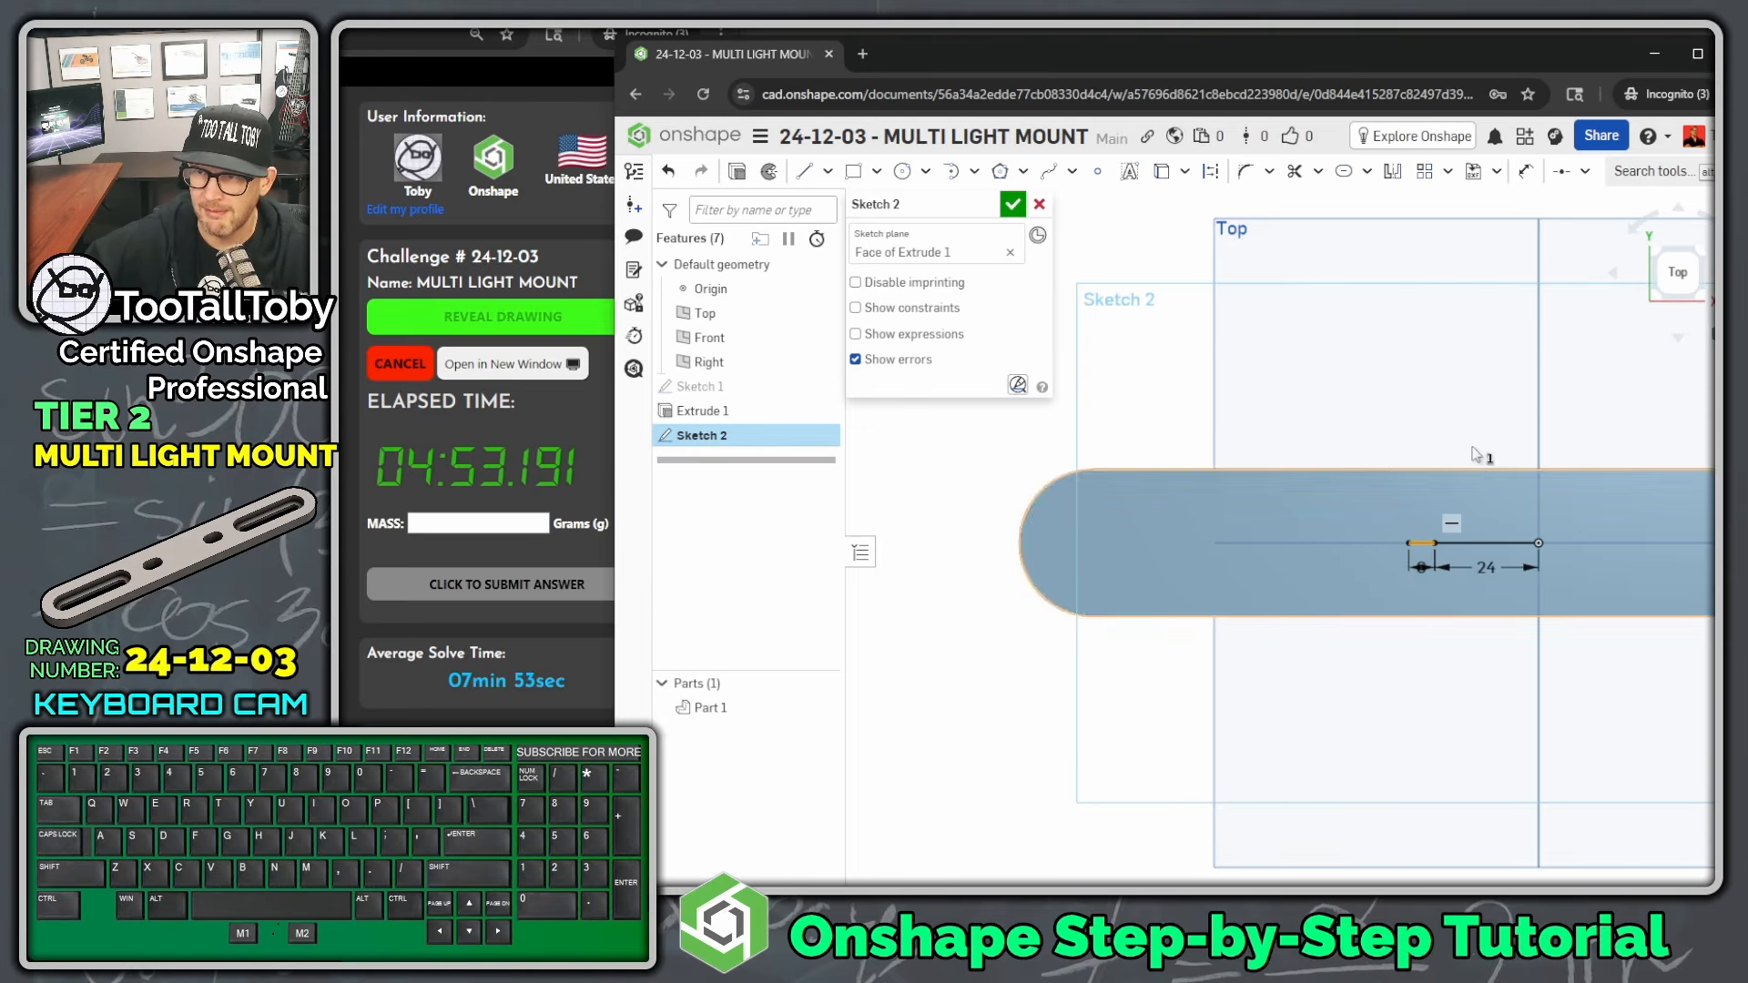
left_click(1636, 178)
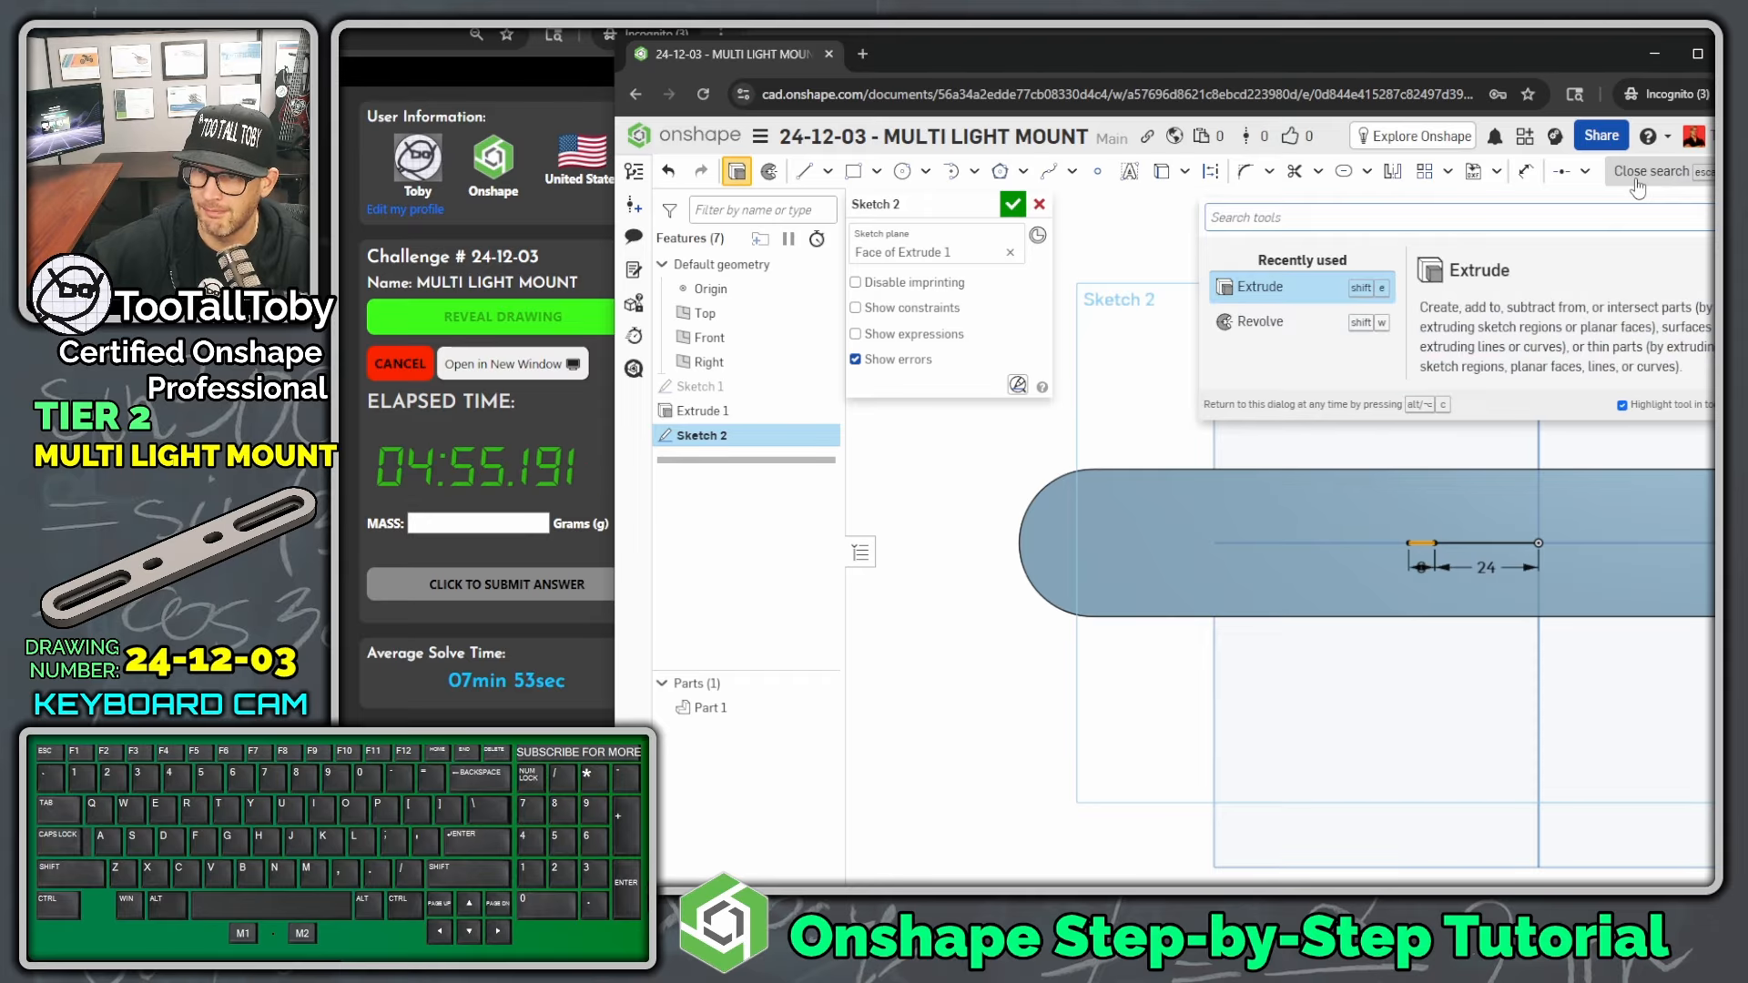
type("slaot")
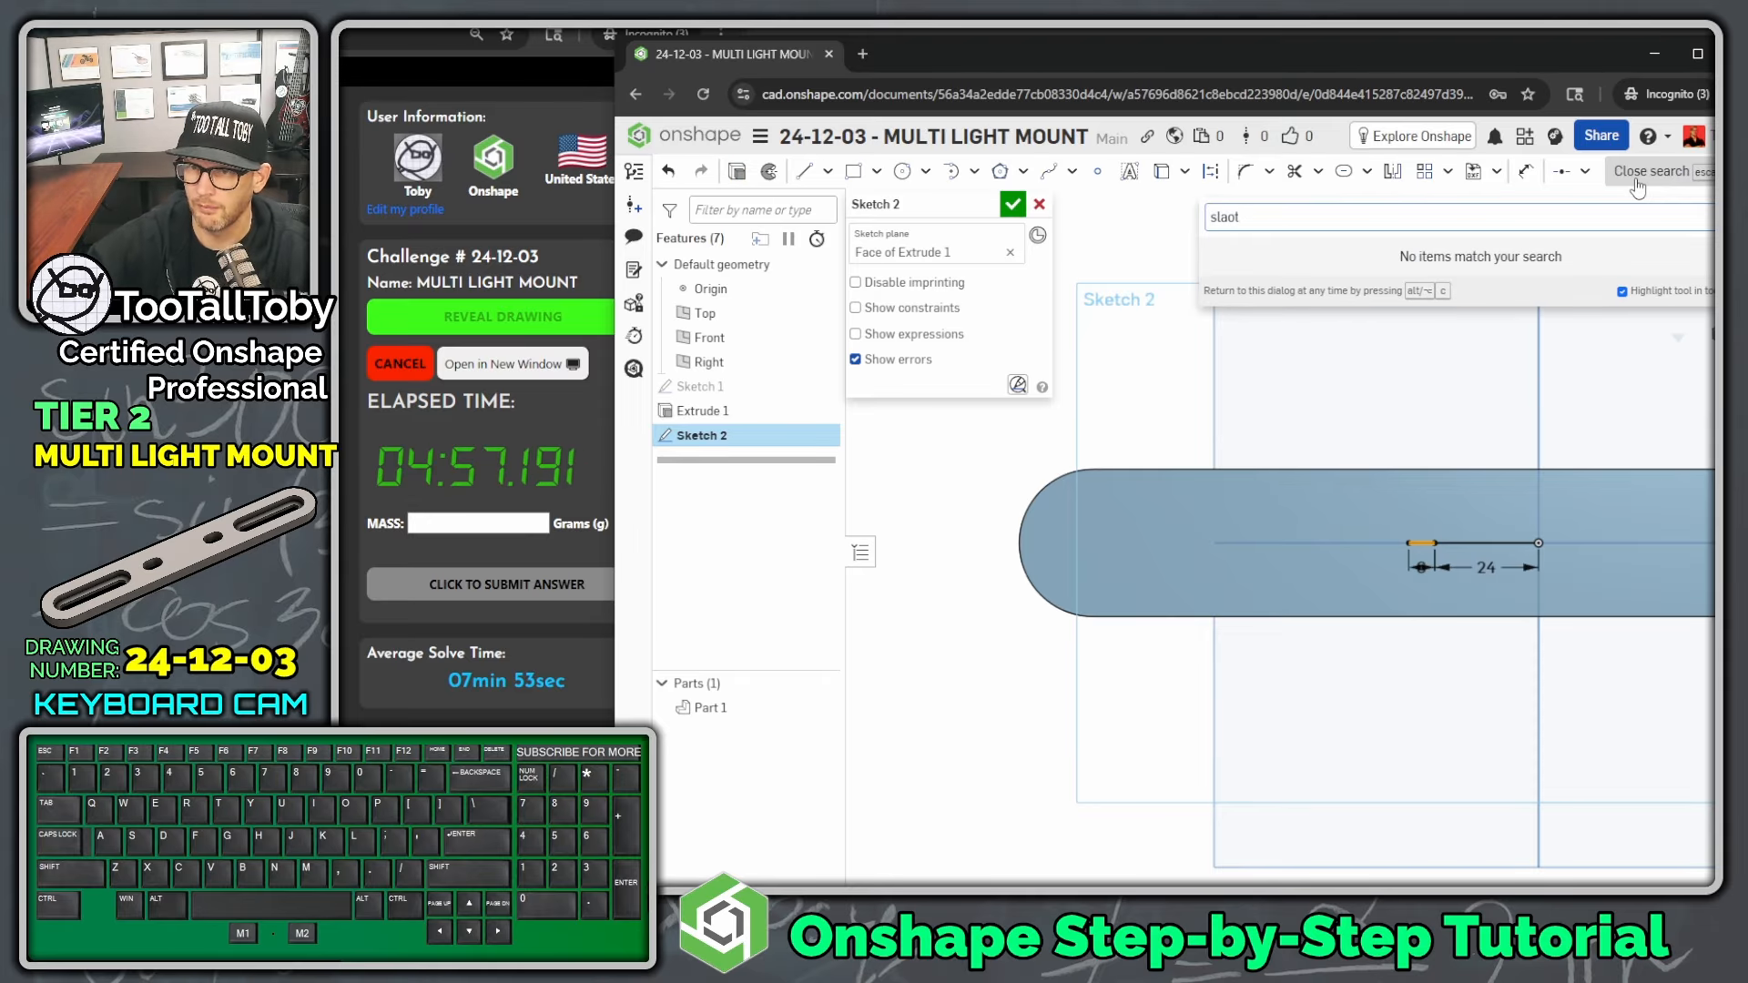
key("BackSpace")
key("BackSpace")
key("BackSpace")
type("p")
key("BackSpace")
type("ot")
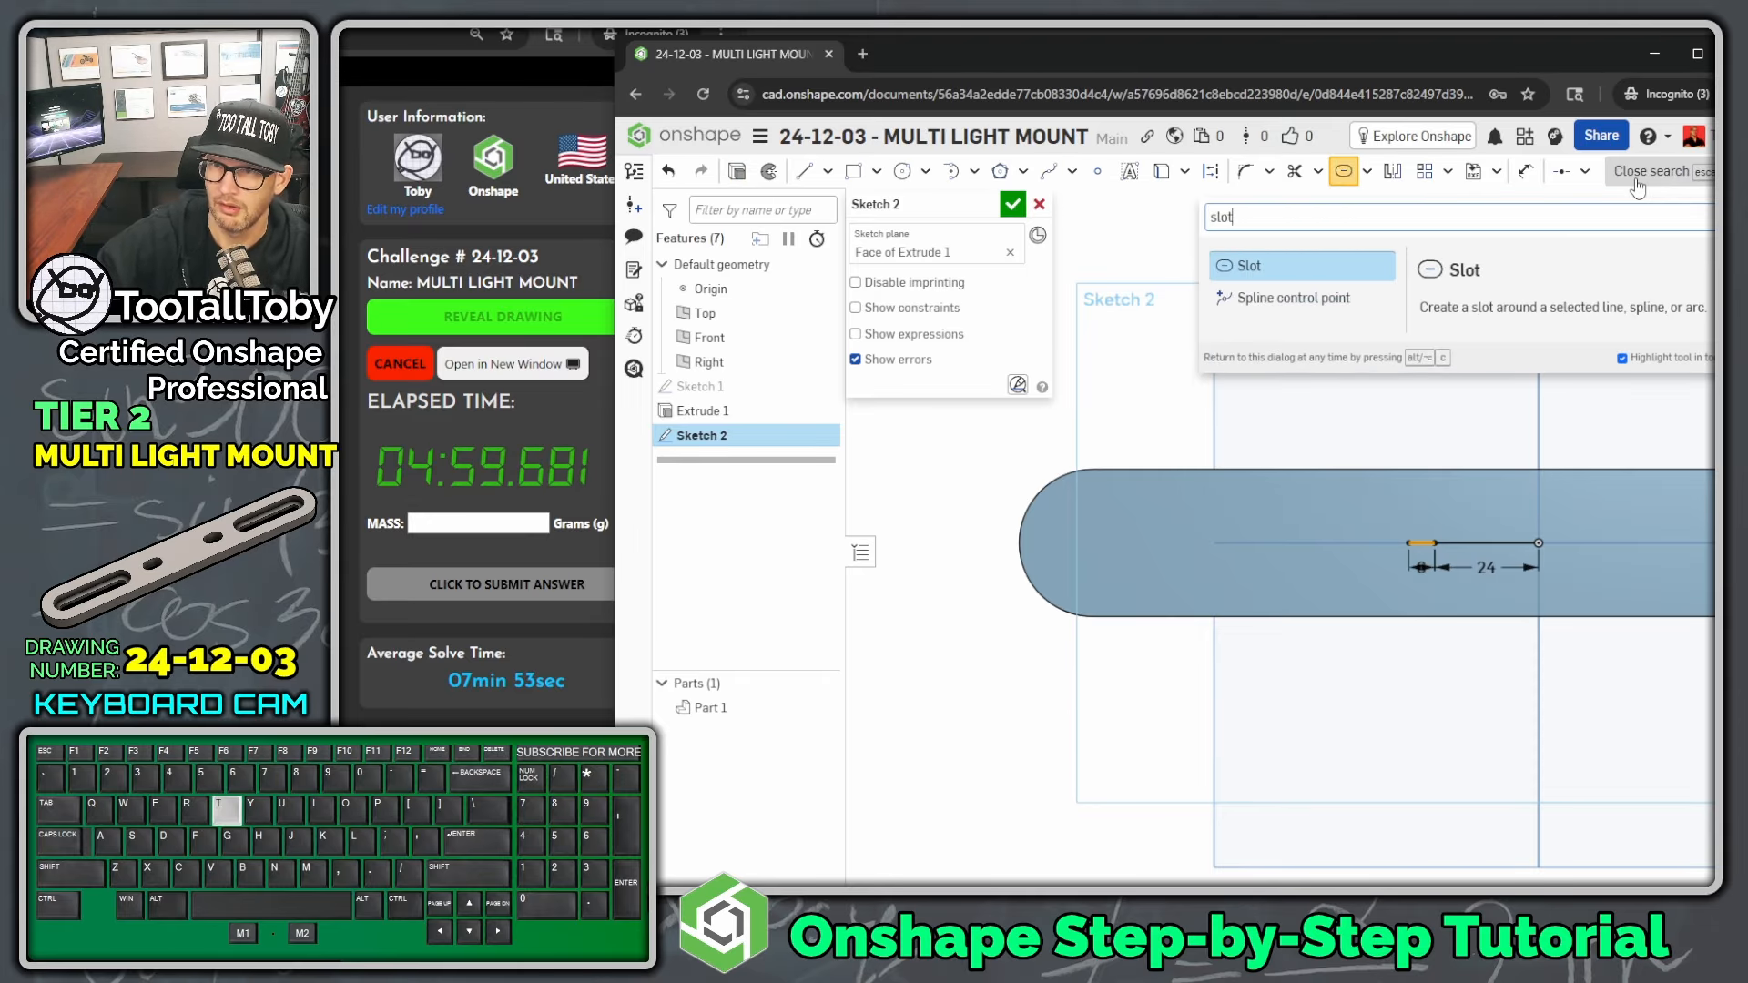
left_click(1241, 266)
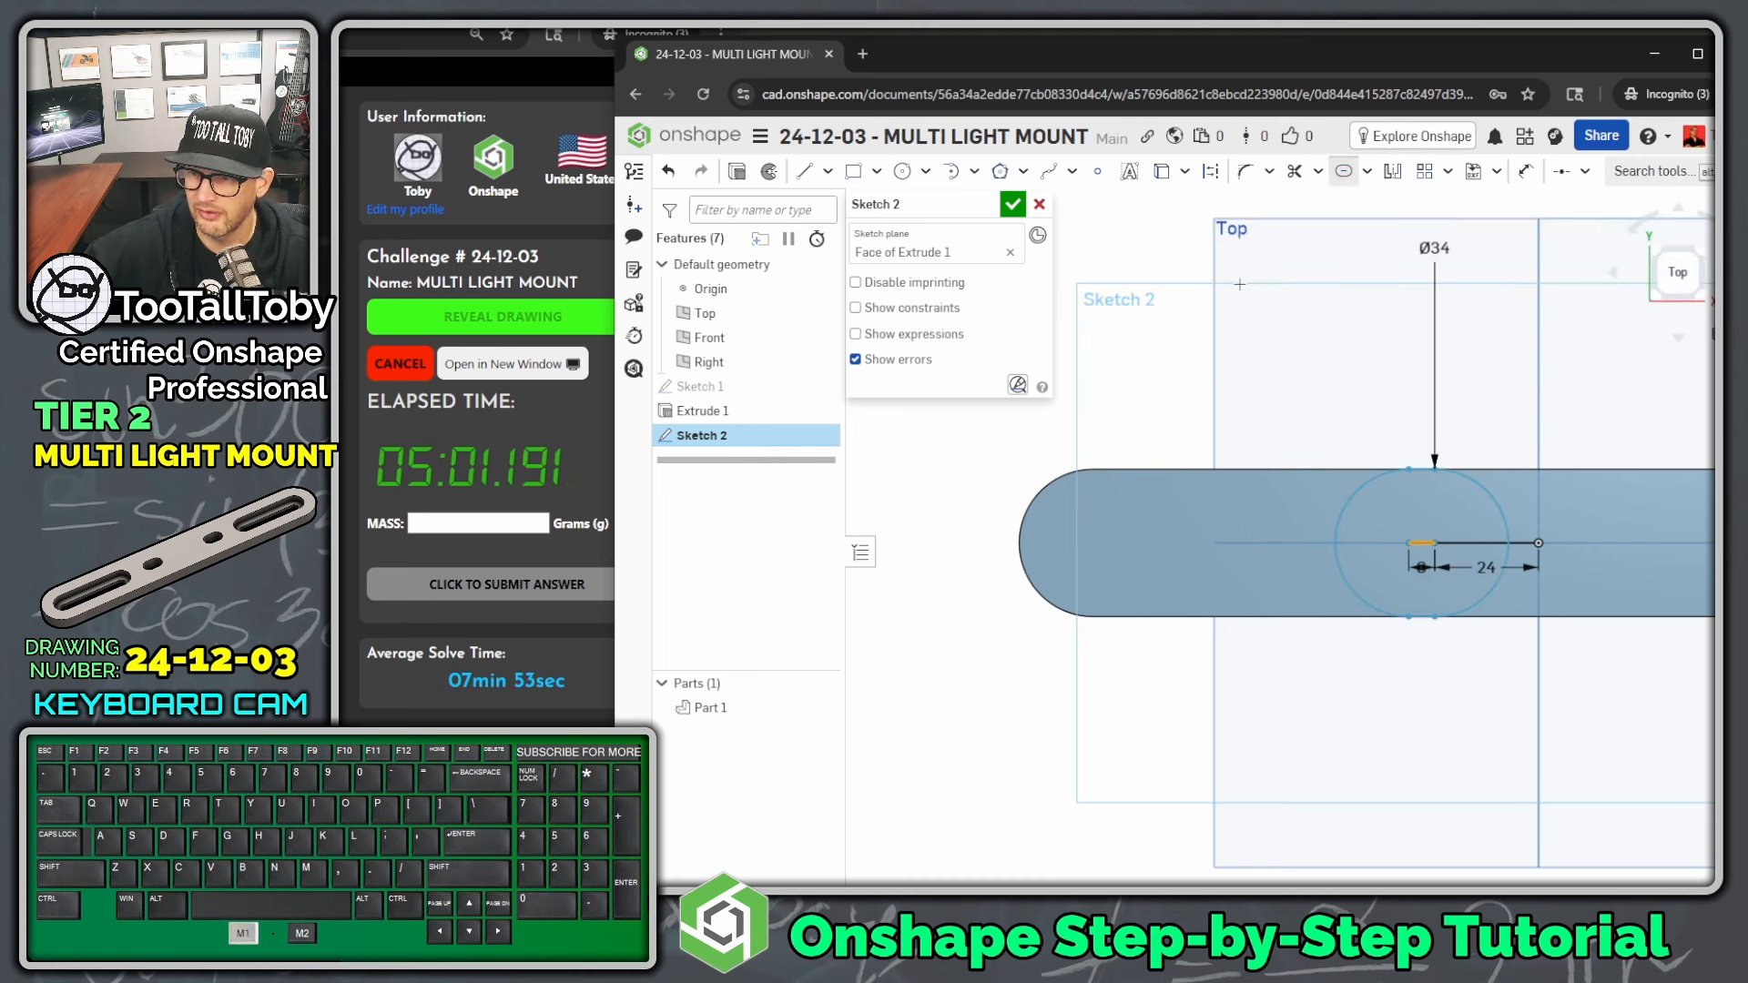
- Set the small slot's diameter to 10 mm and complete the slot
double_click(1435, 249)
type("10")
key("Return")
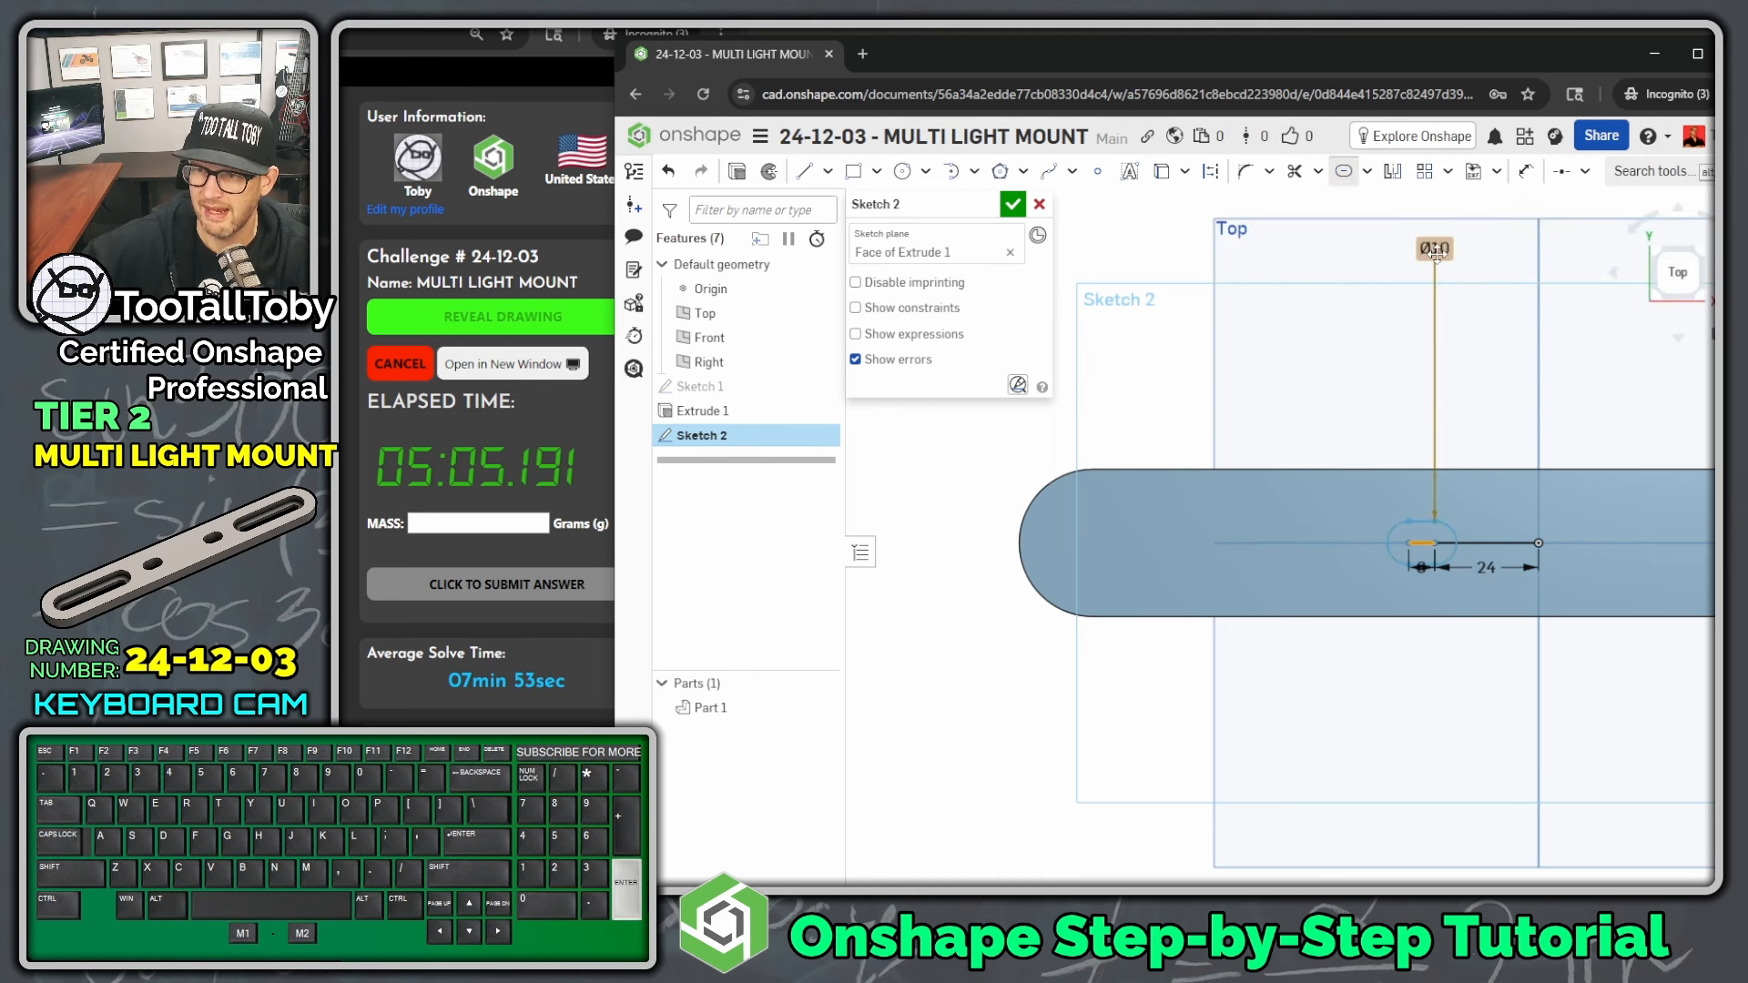
key("Return")
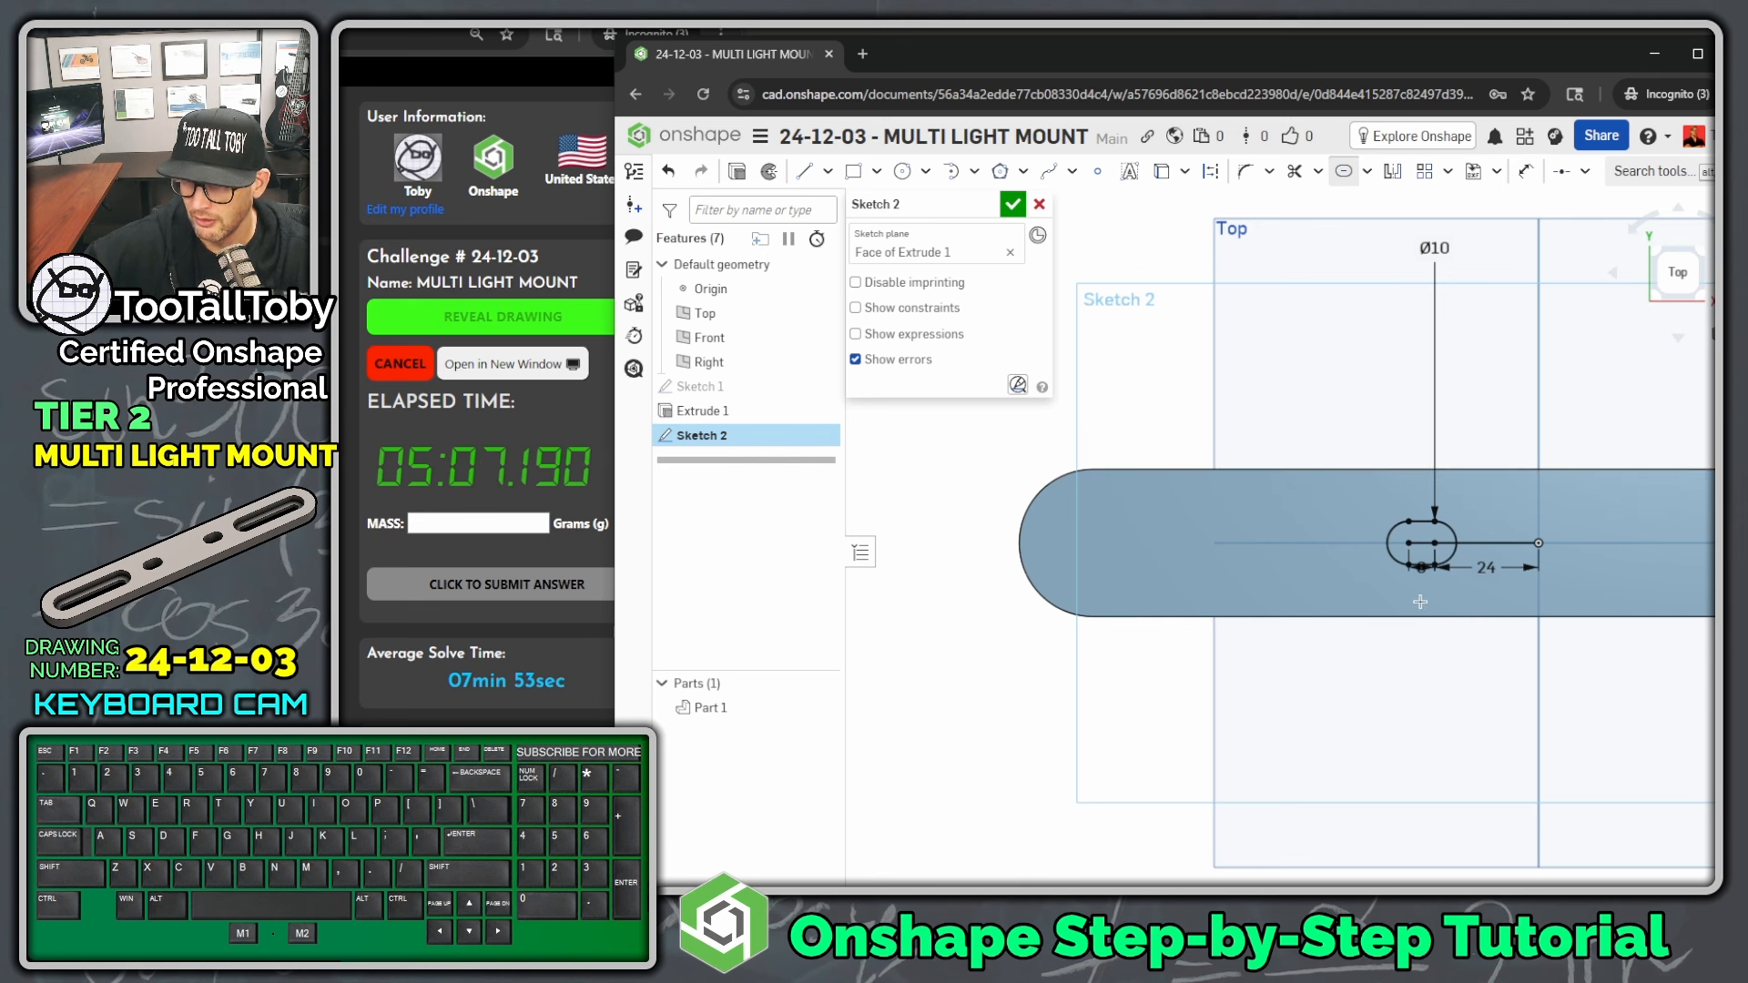
- Reposition the 6 mm and 24 mm dimensions side by side below the bar's lower edge
left_click_drag(1425, 569, 1420, 653)
left_click_drag(1384, 671, 1379, 673)
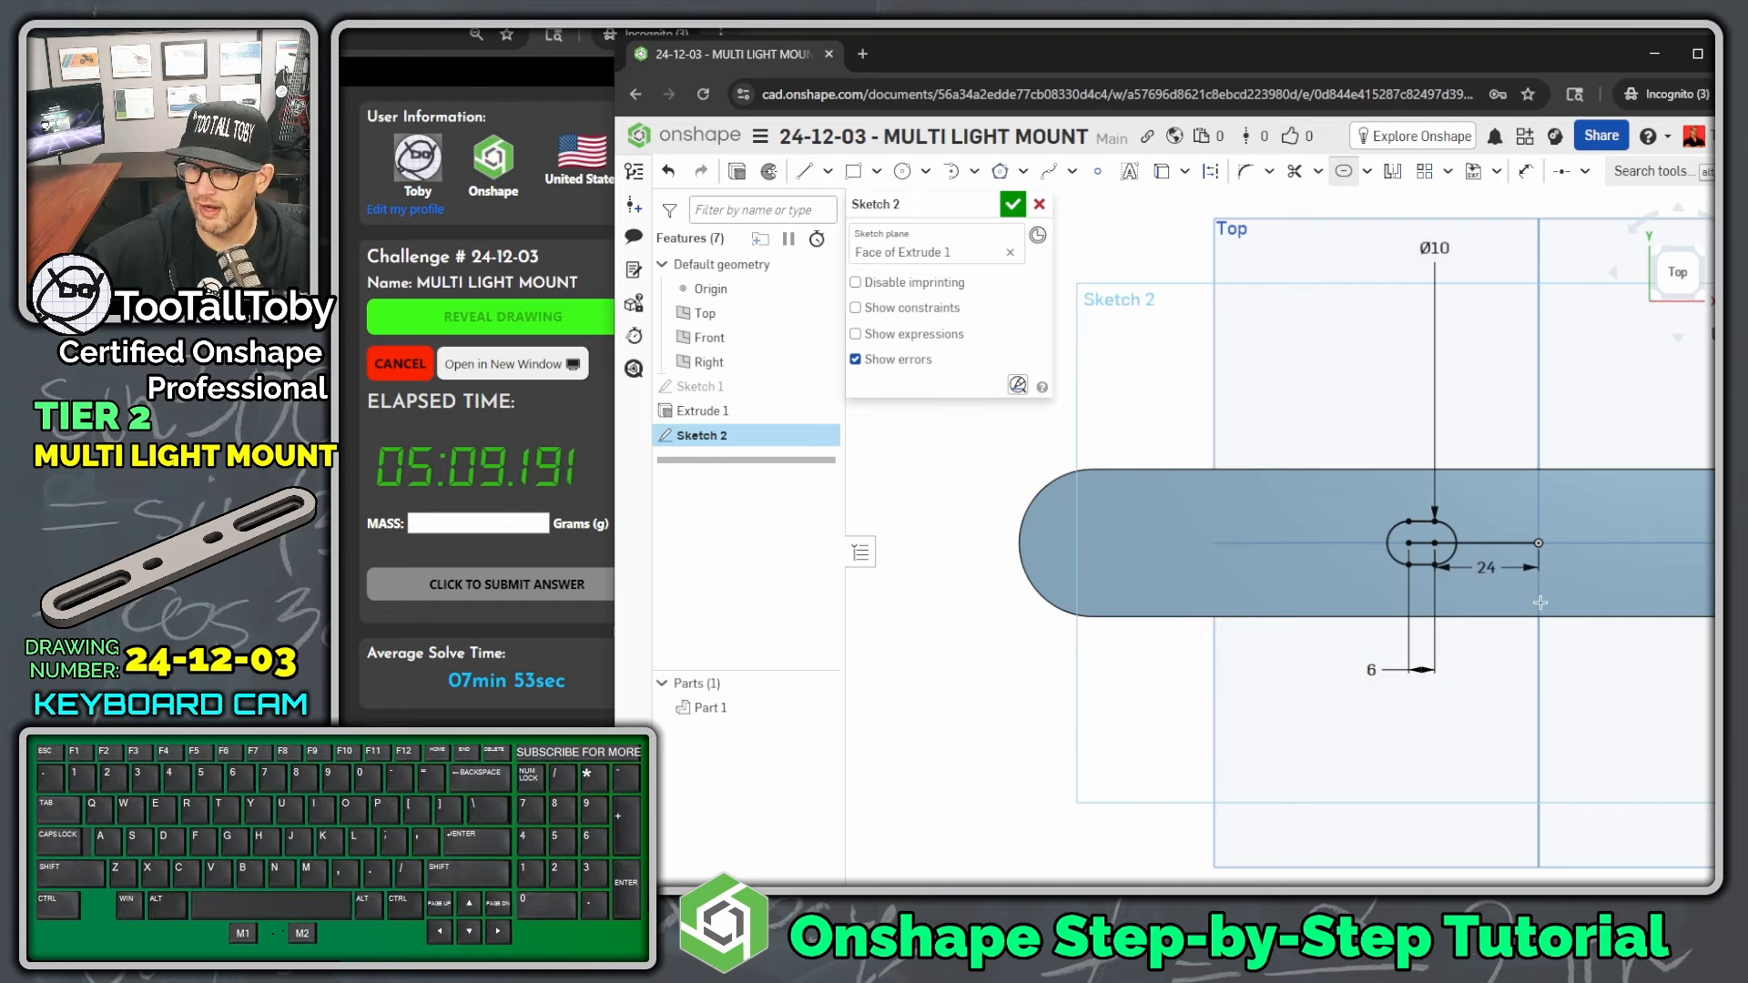
left_click_drag(1489, 569, 1497, 670)
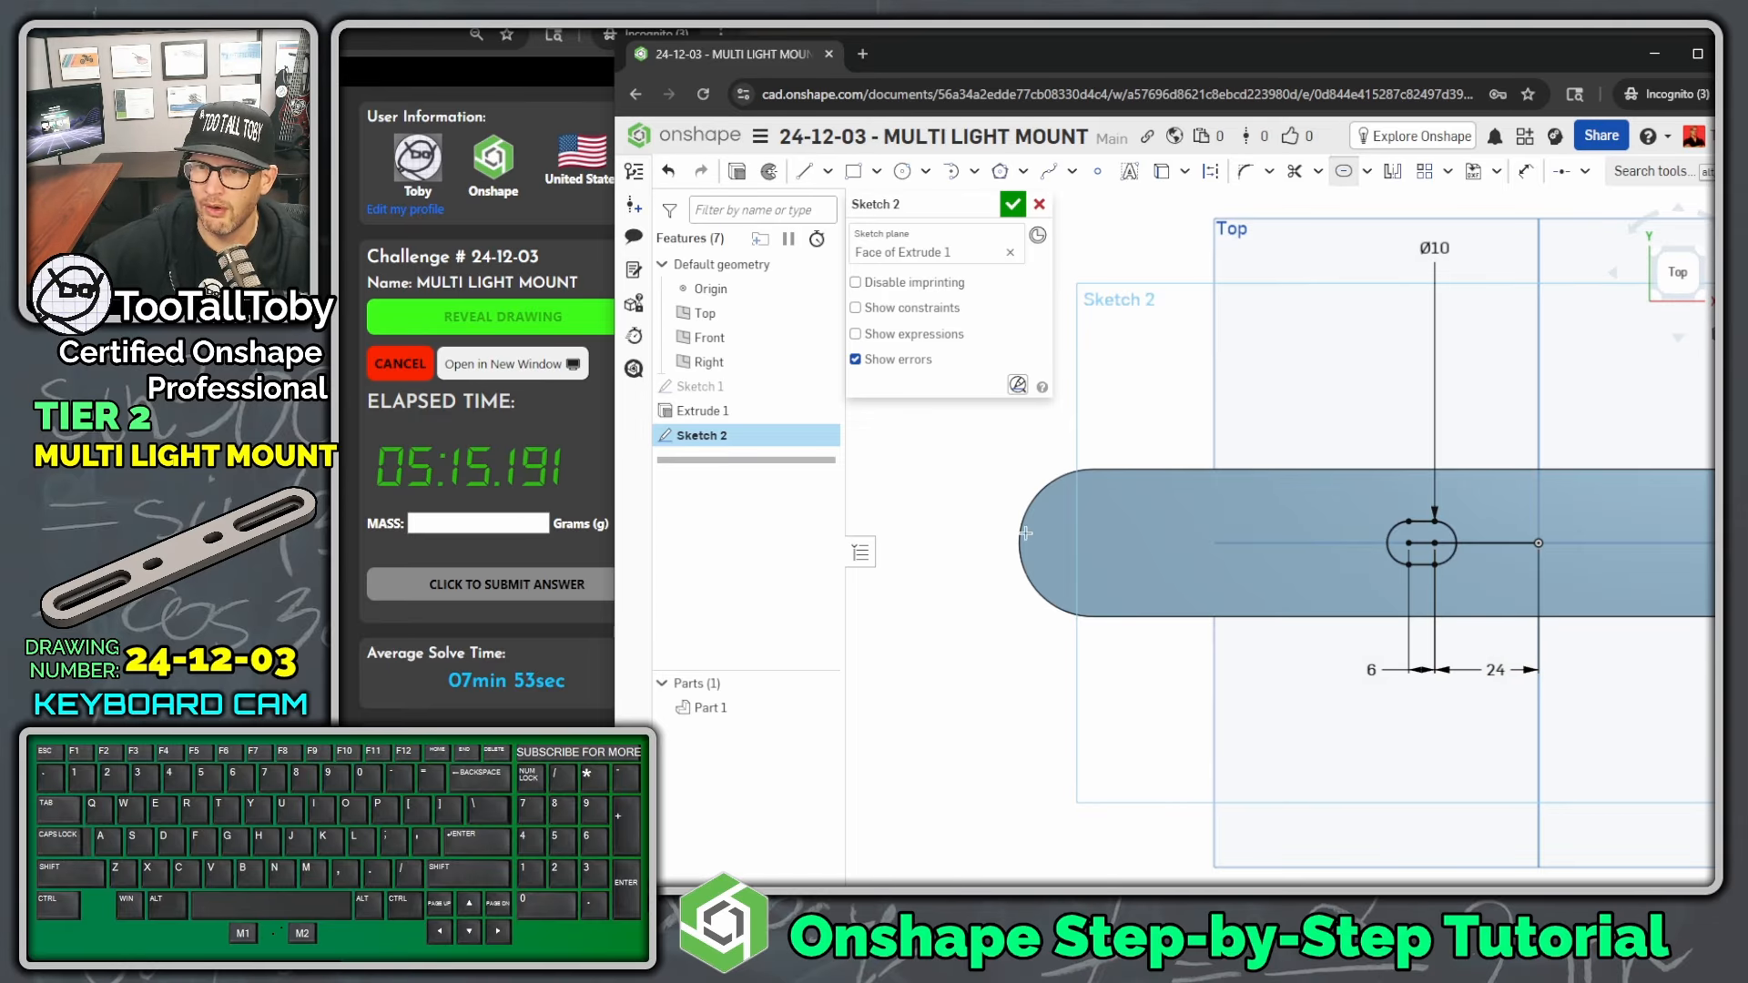
- Draw a 48 mm horizontal line from the center of the bar's left rounded end toward the origin
left_click(803, 170)
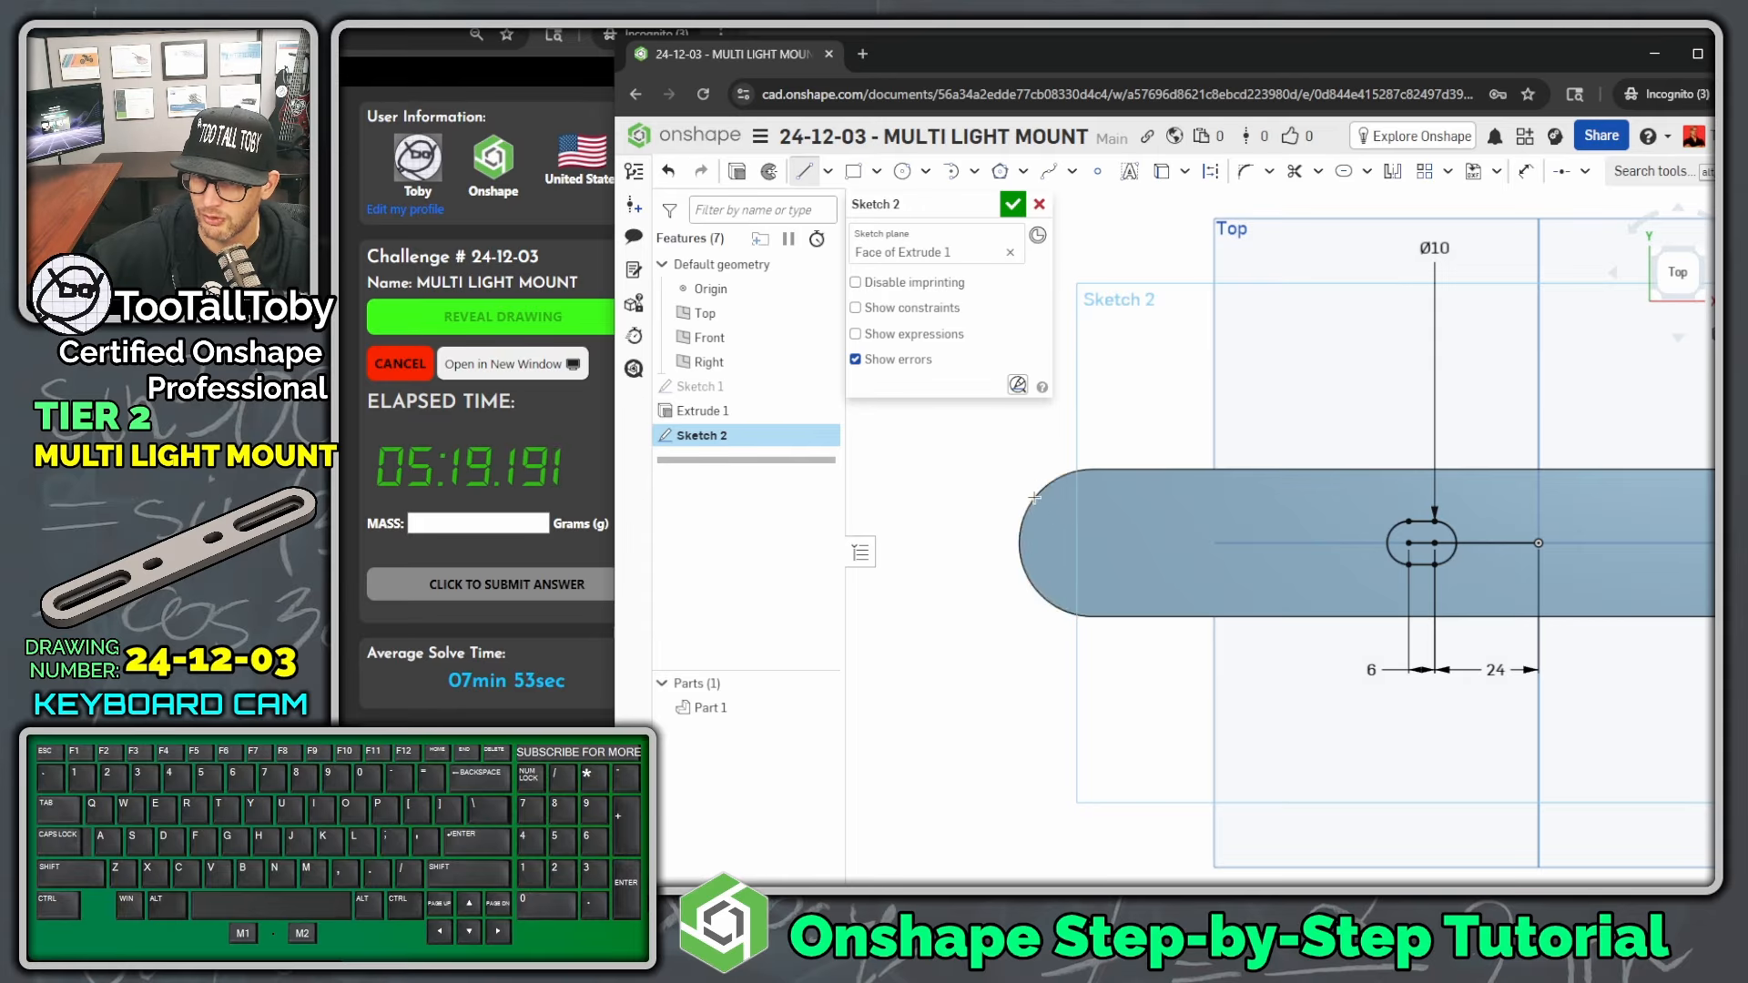
left_click(1094, 542)
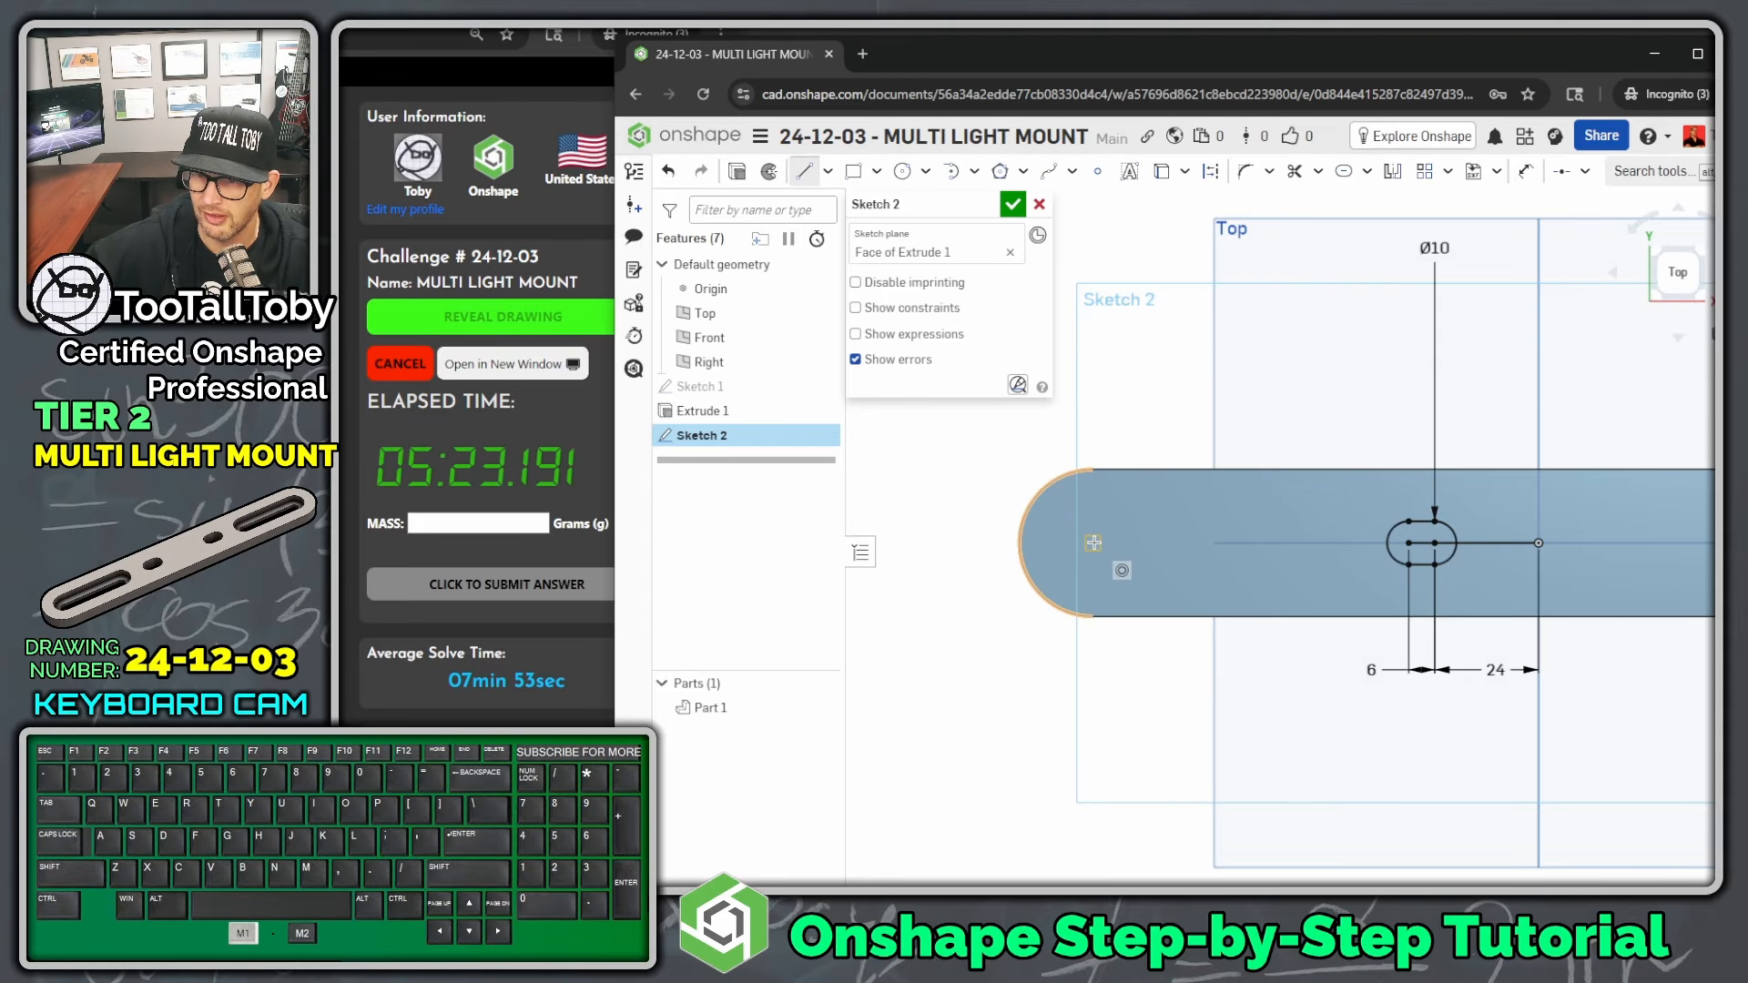
left_click(1219, 545)
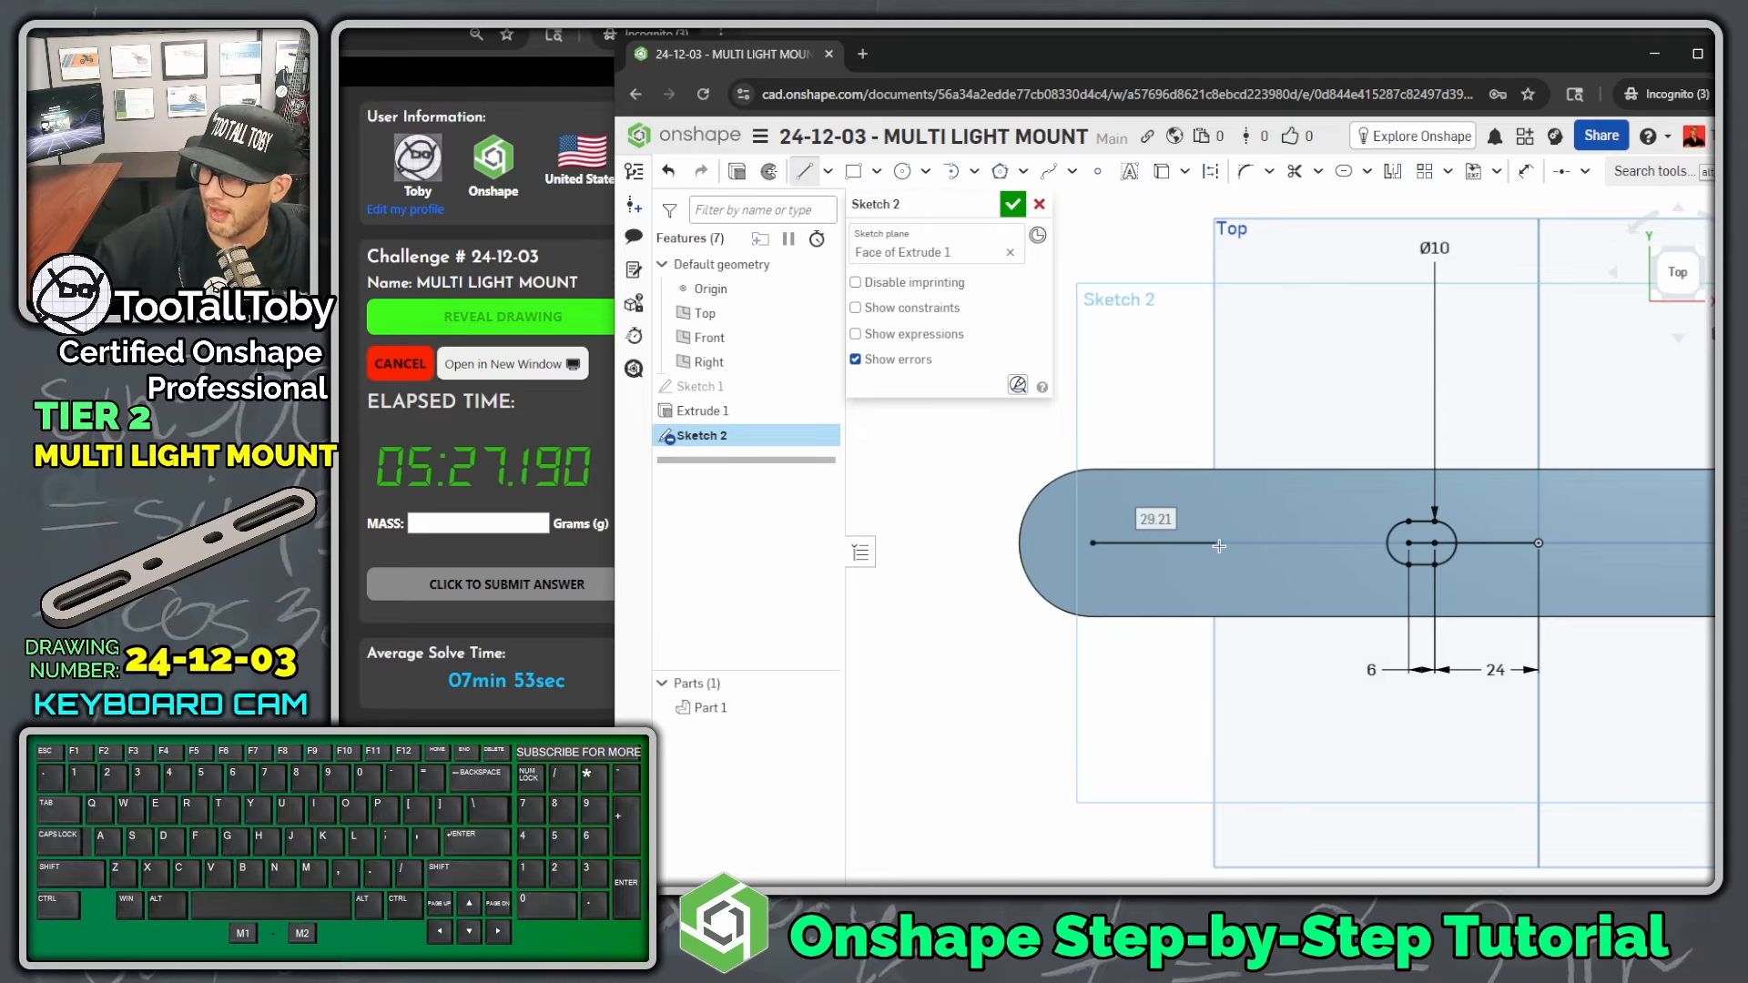
type("48")
key("Return")
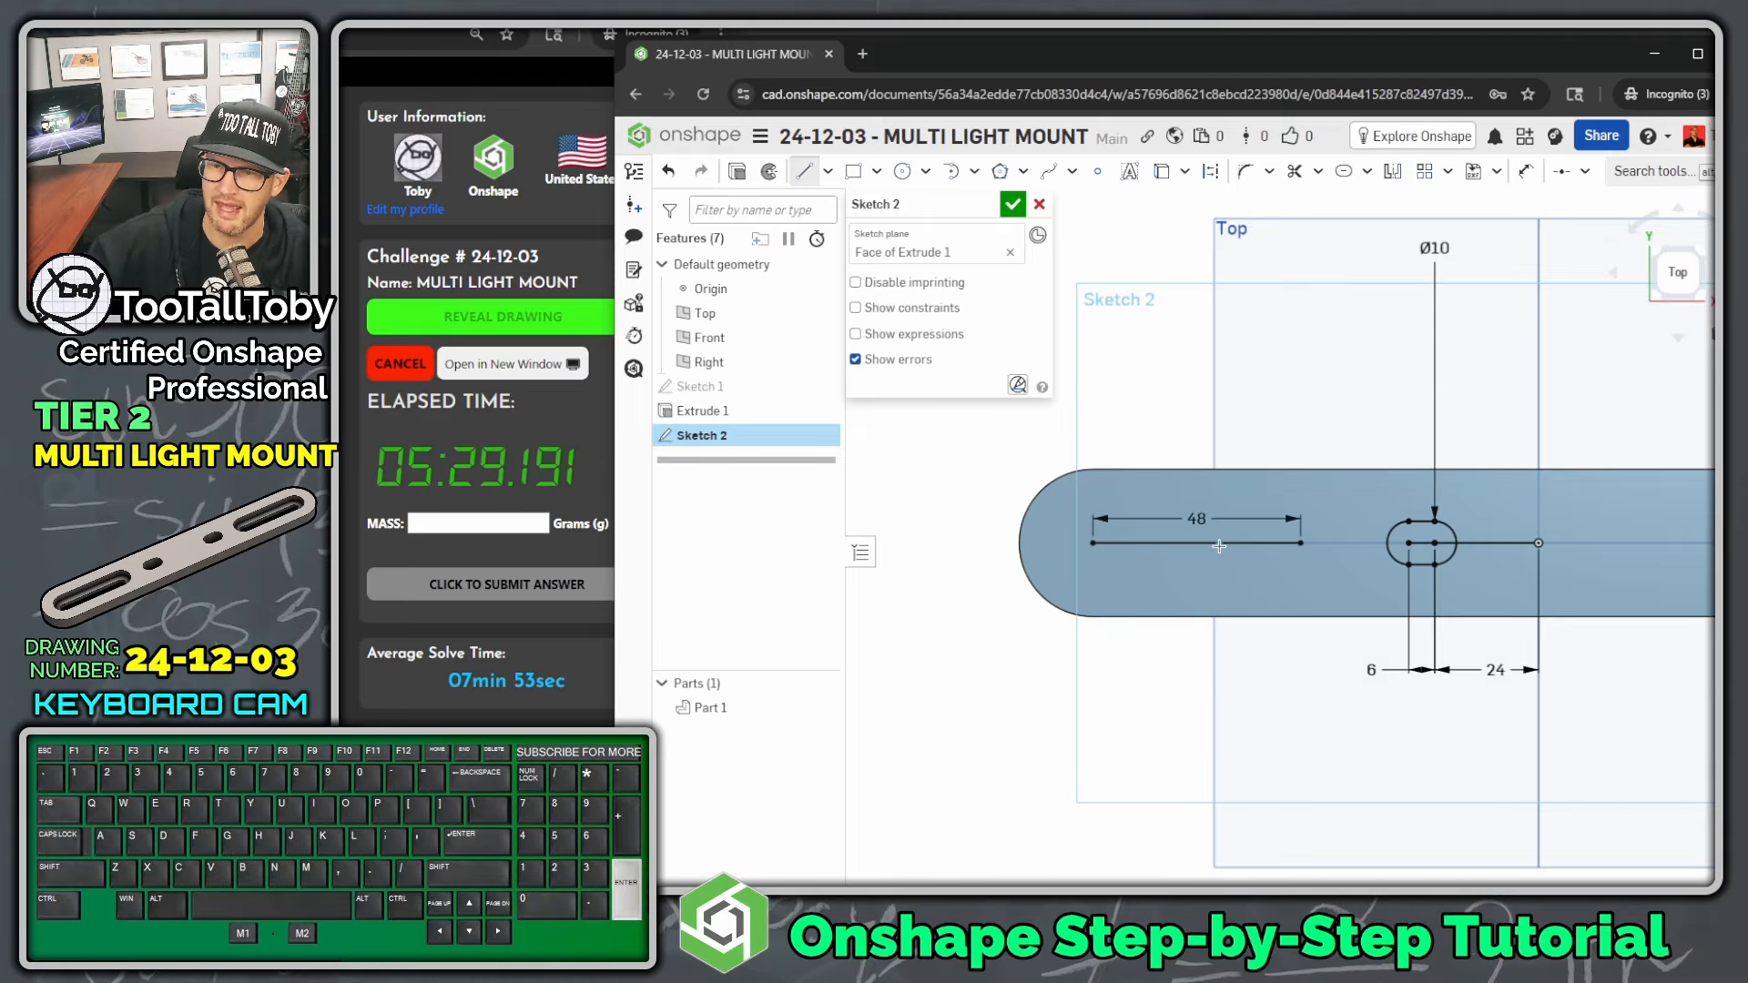
key("Escape")
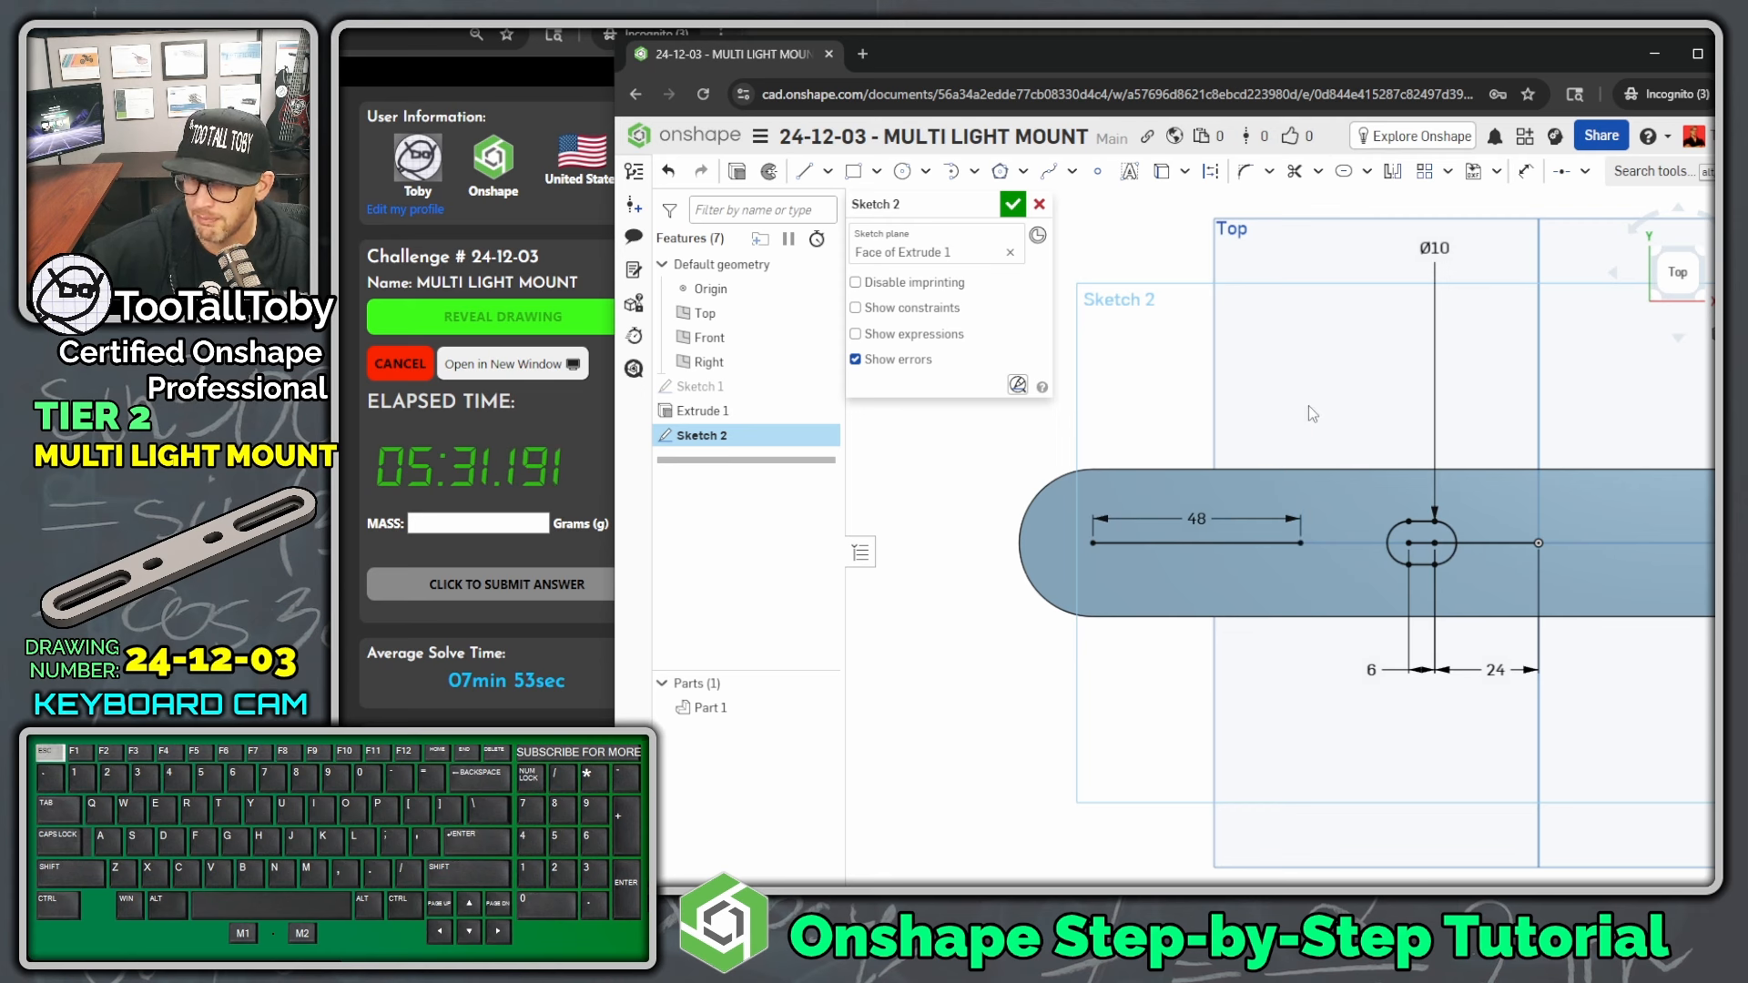
- Create a slot around the 48 mm line and set its diameter to 7 mm
left_click(1220, 544)
left_click(1636, 179)
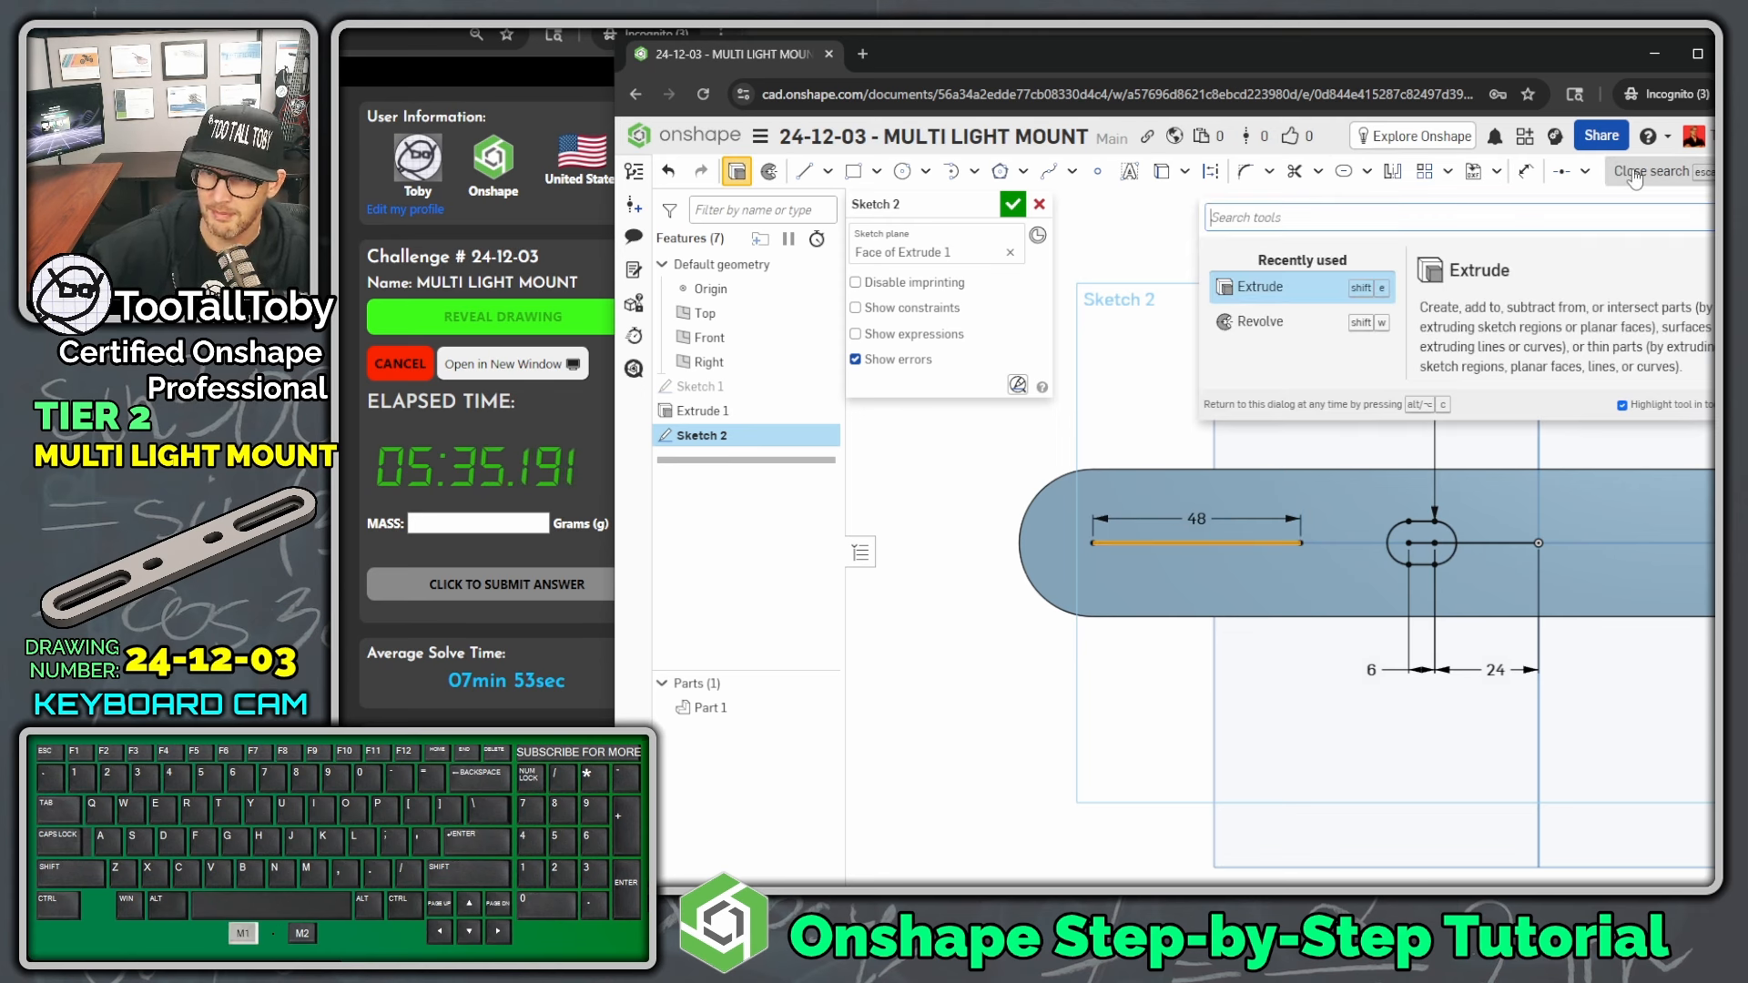
type("slot")
key("Return")
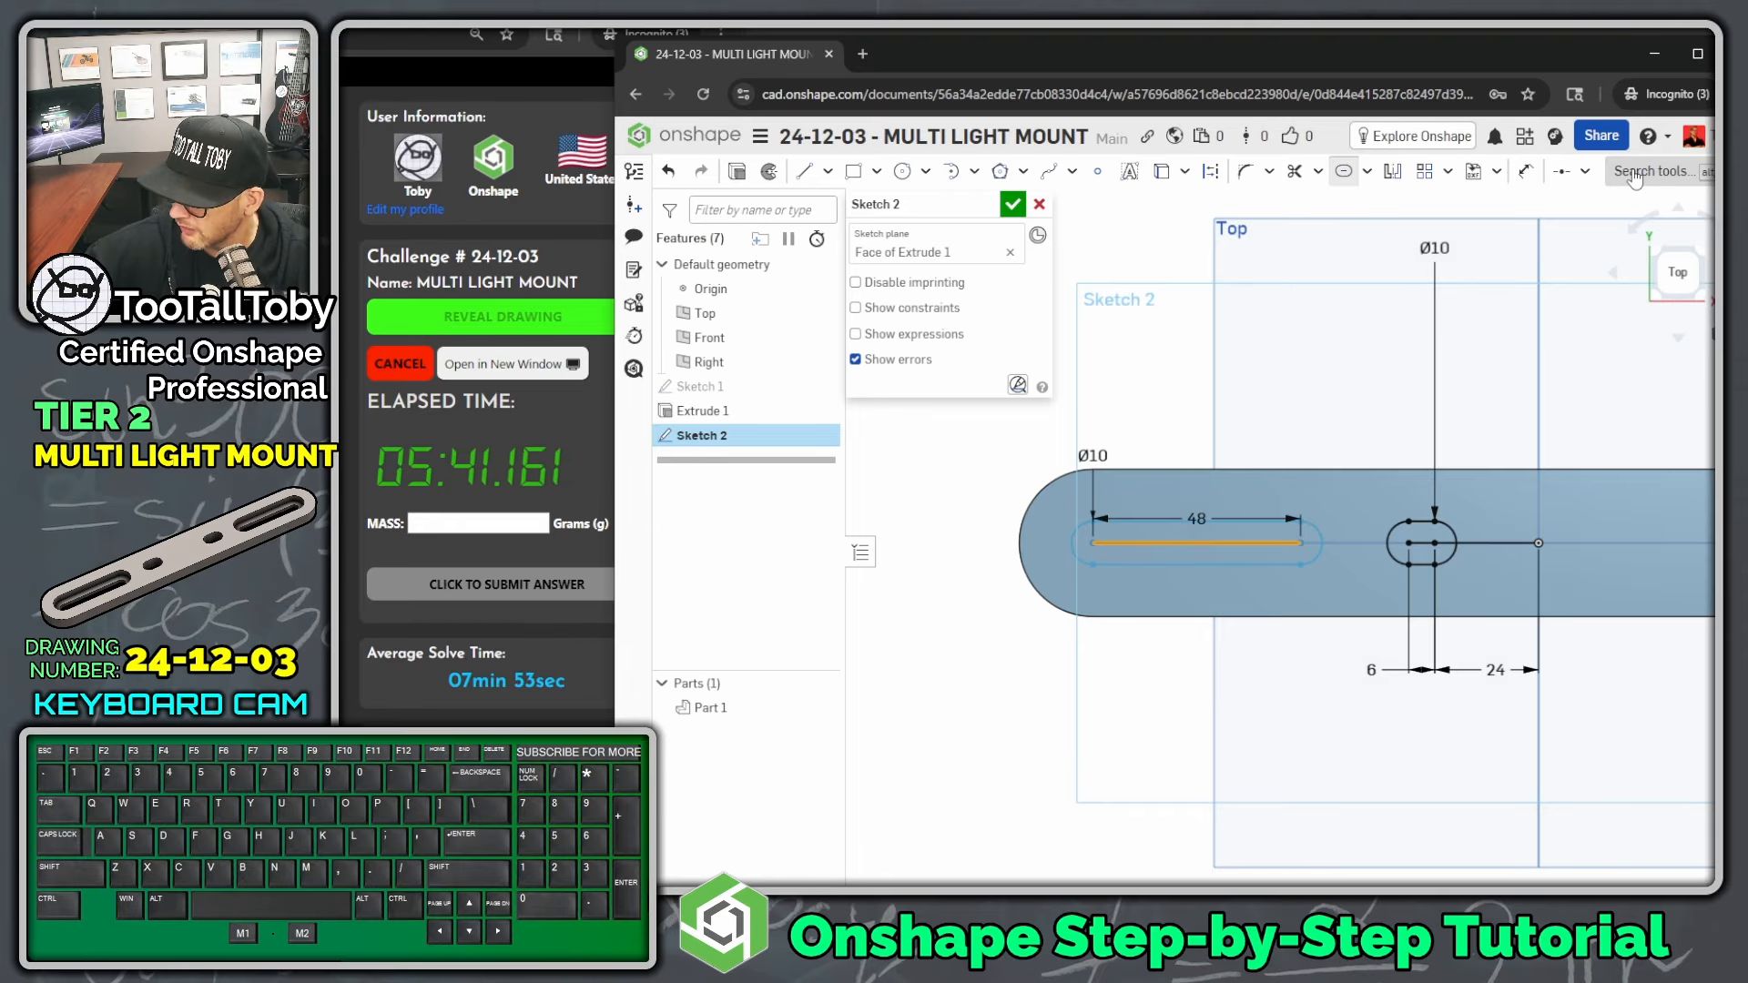
double_click(1096, 455)
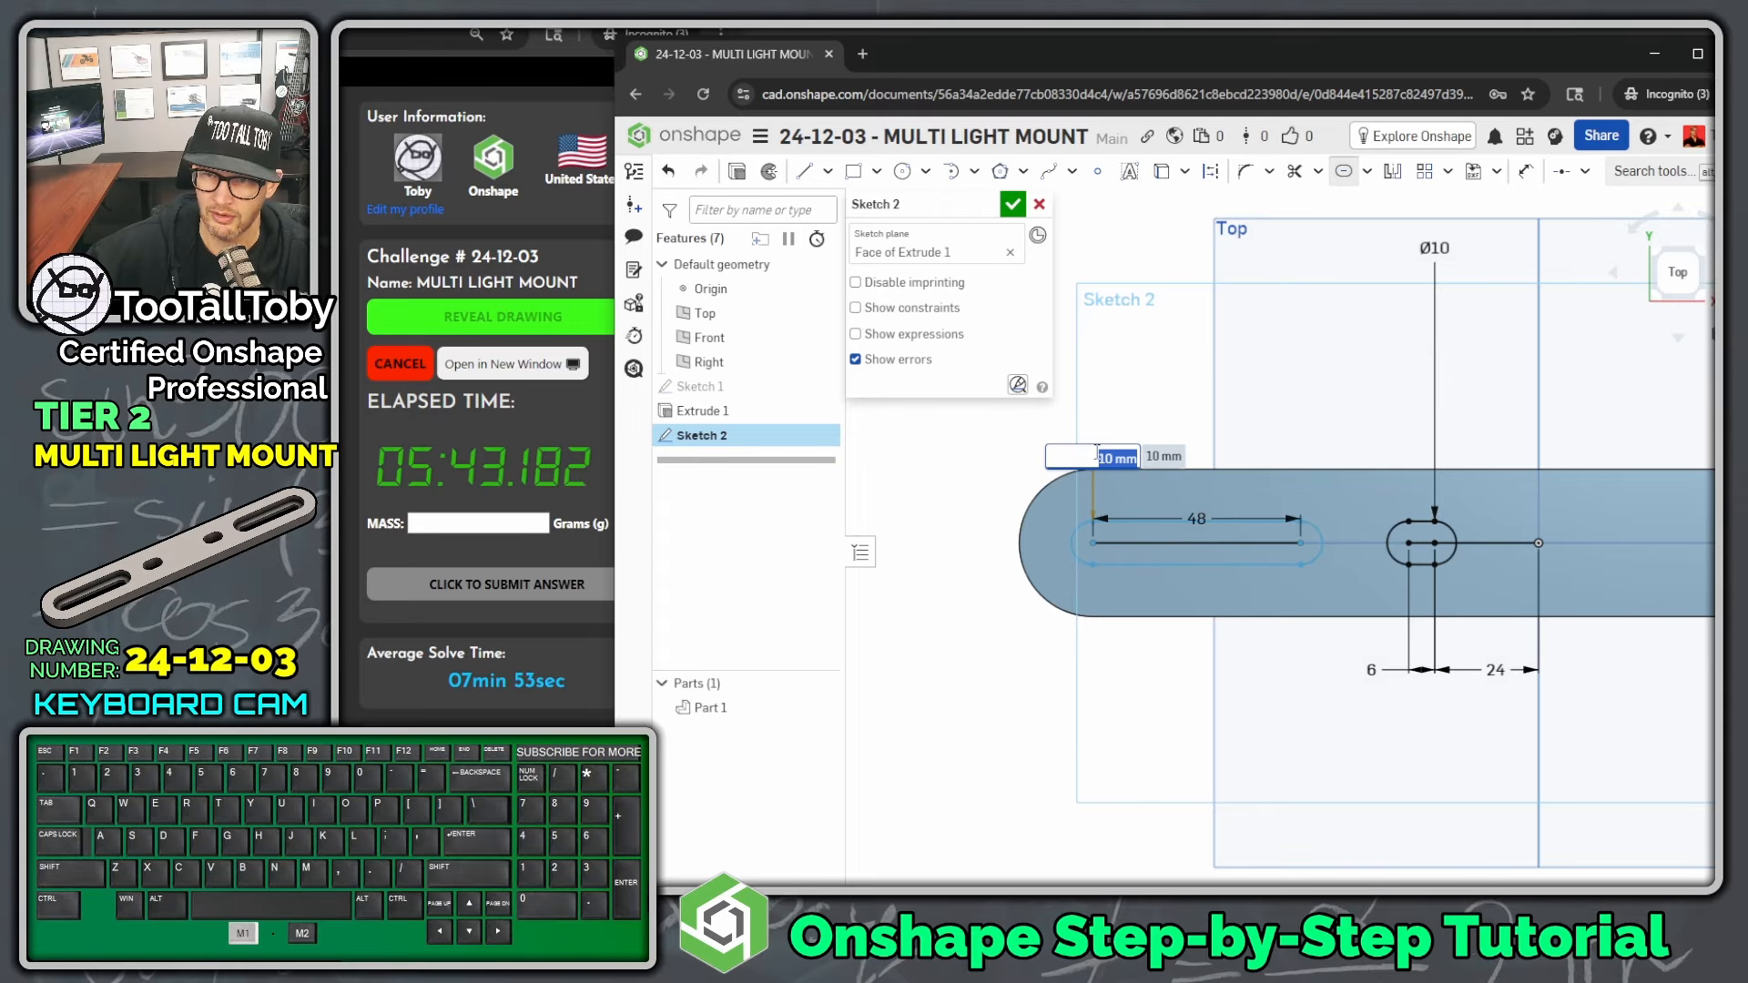
type("7")
key("Return")
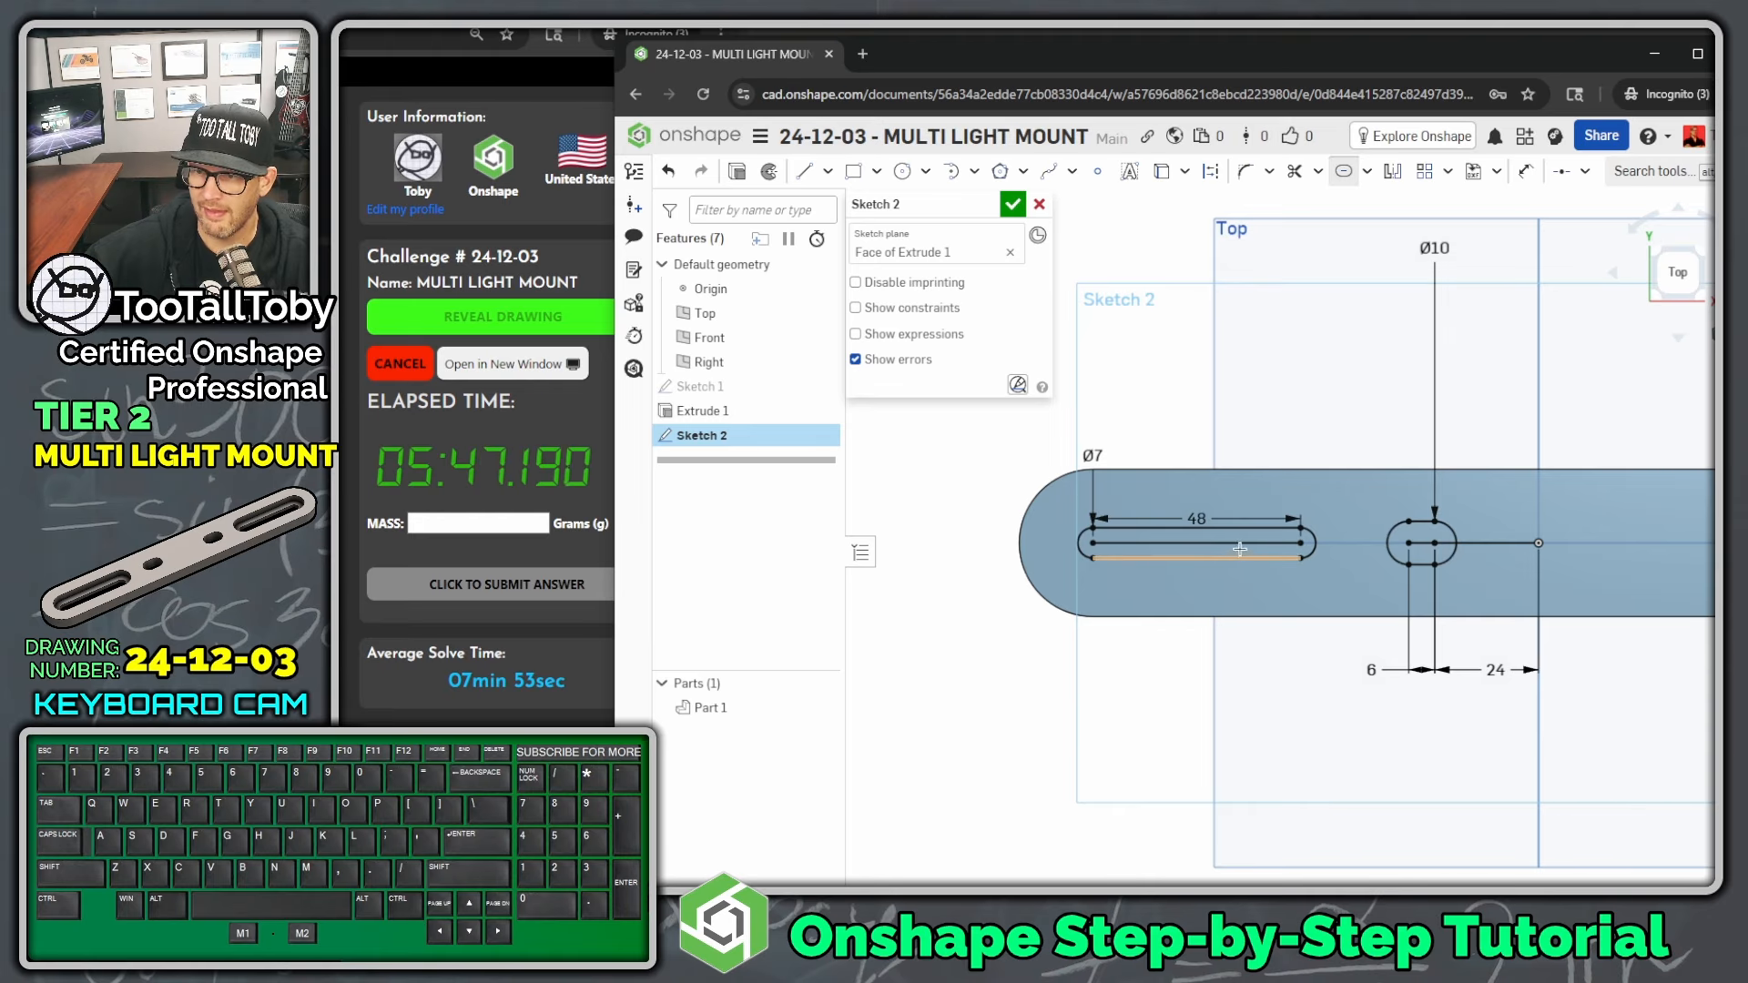
- Add a second slot around the same 48 mm line and place its diameter dimension outside the bar's rounded end
left_click(1285, 543)
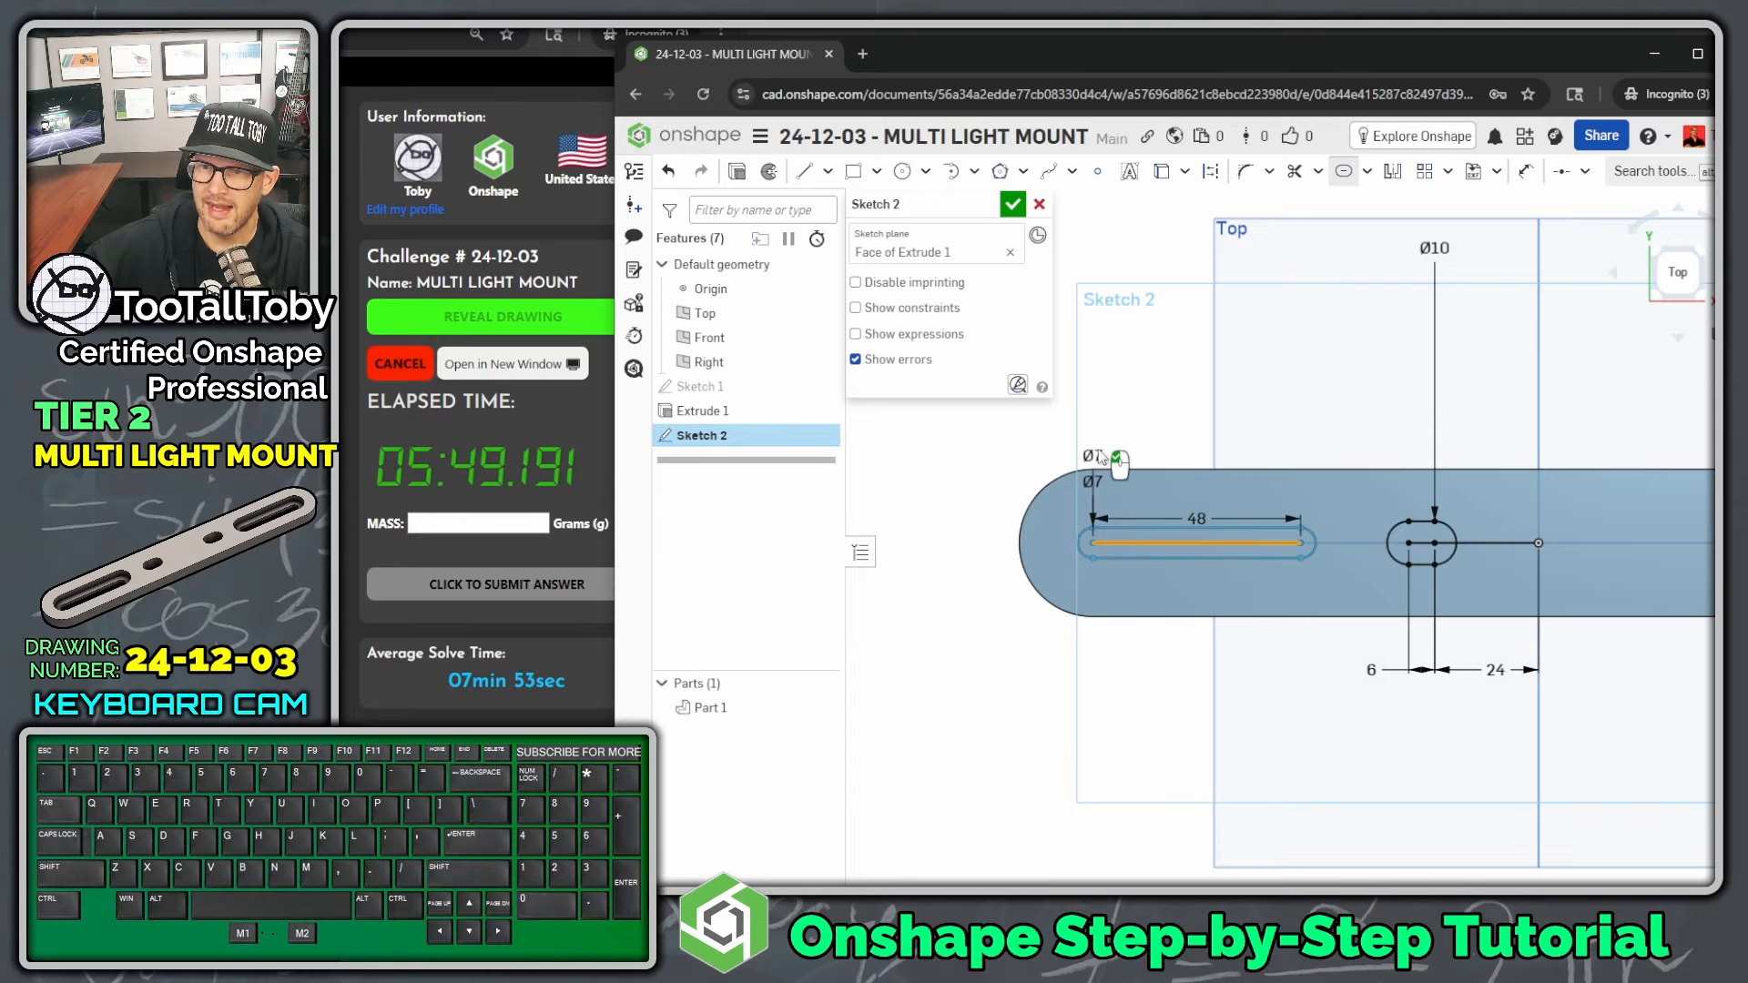
left_click_drag(1089, 449, 975, 614)
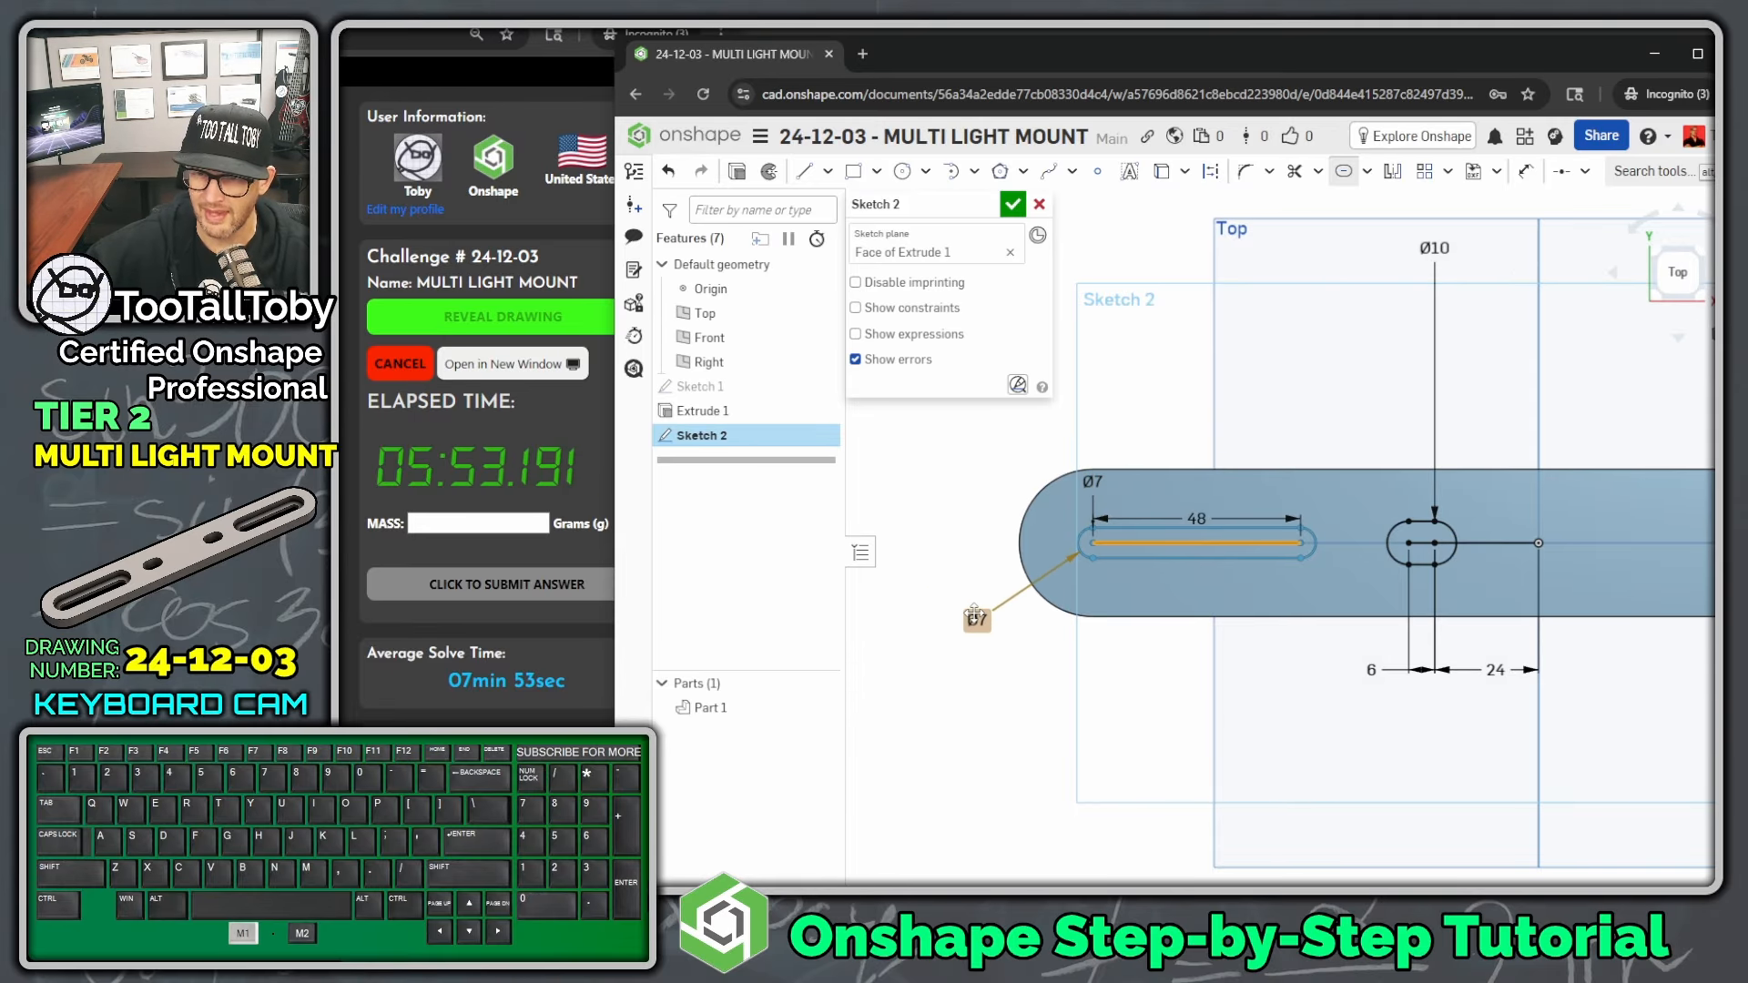
key("alt+1")
left_click(1316, 182)
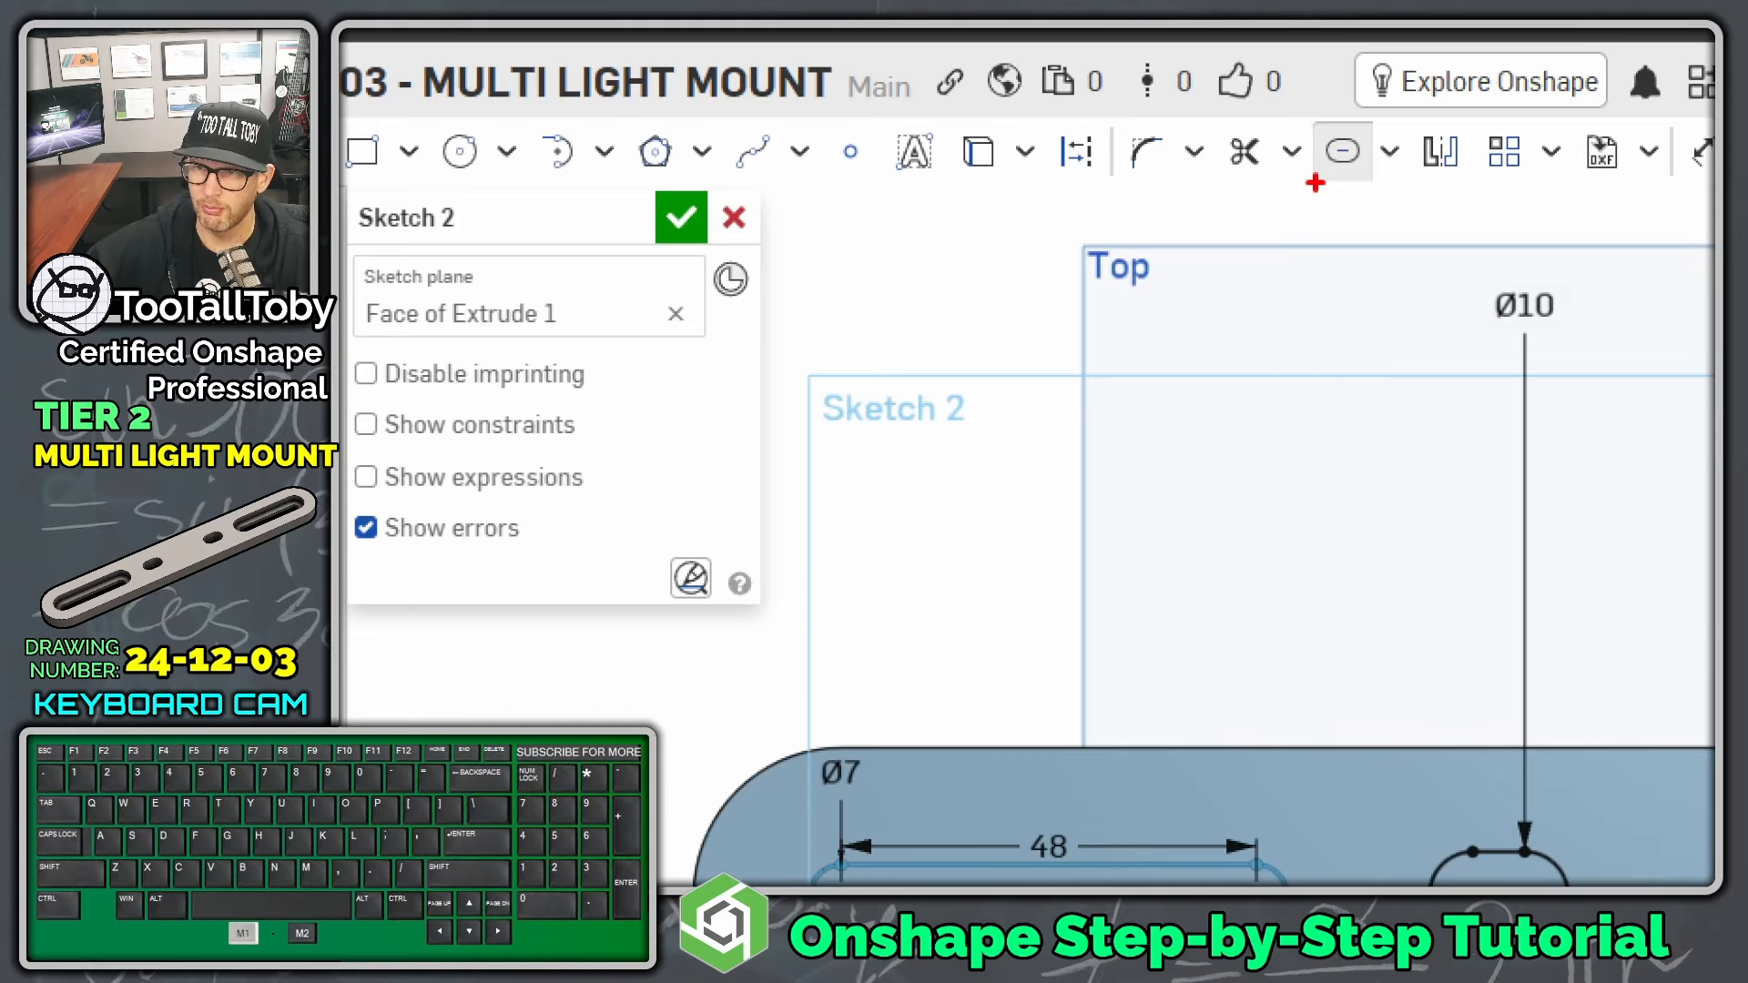
left_click_drag(1315, 182, 1309, 140)
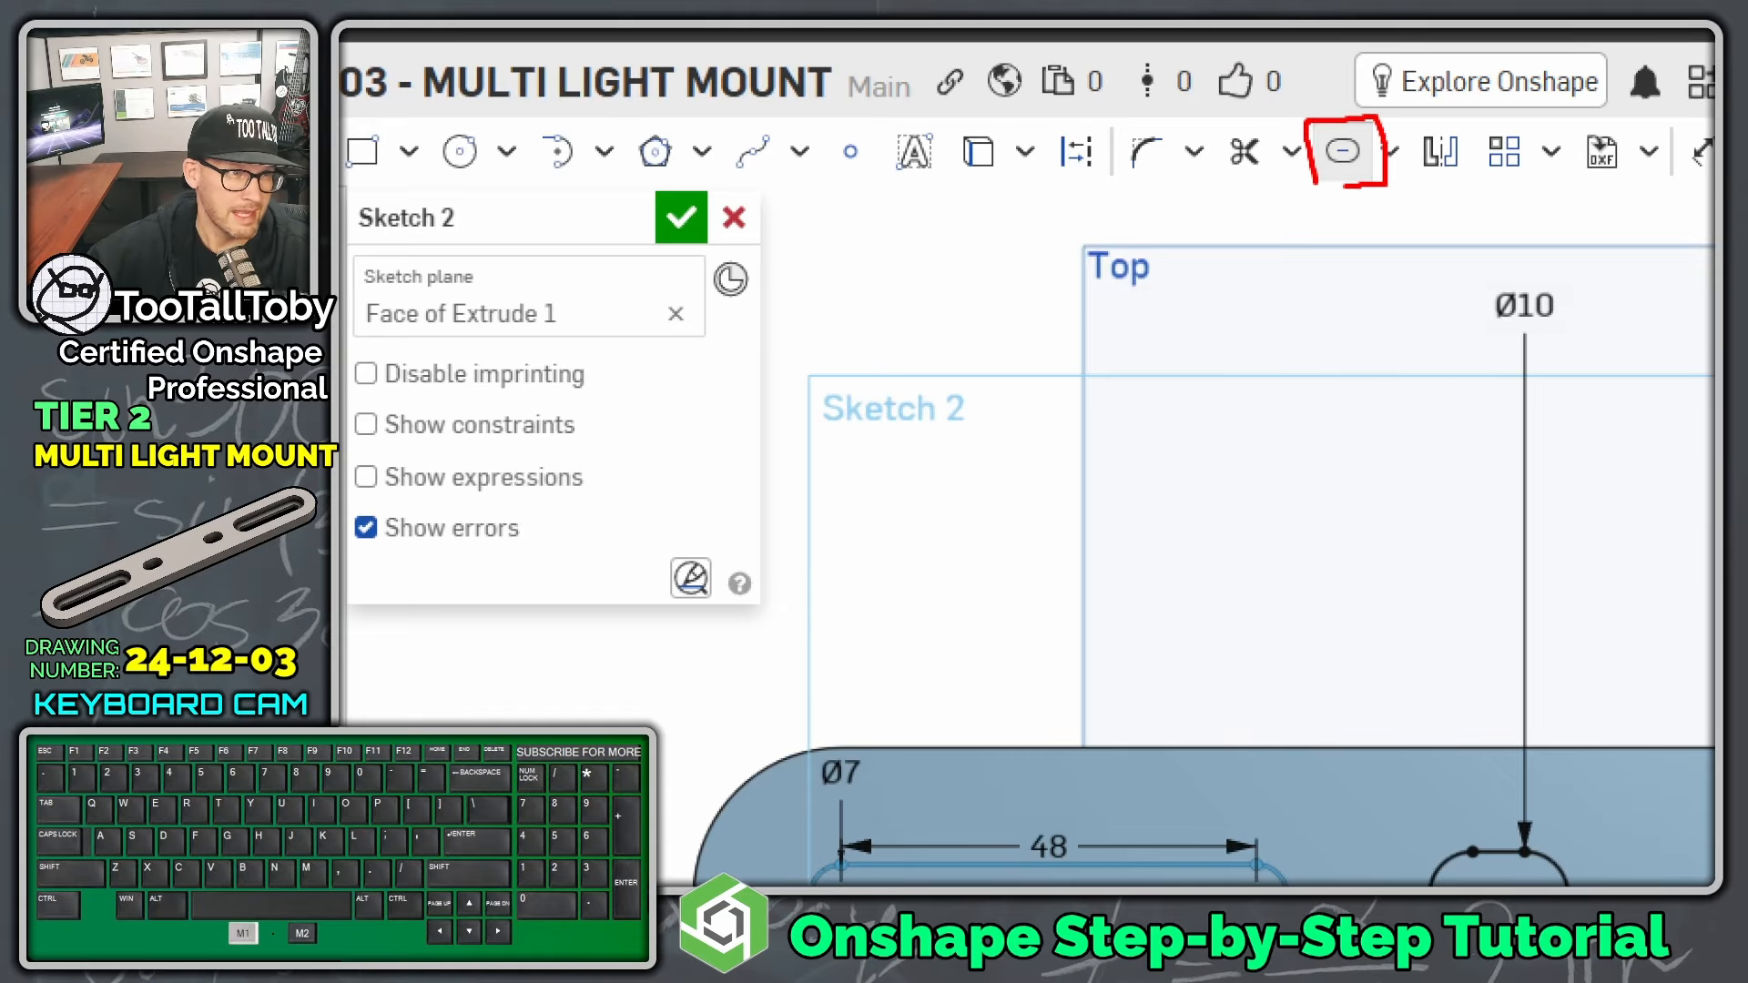
key("alt+1")
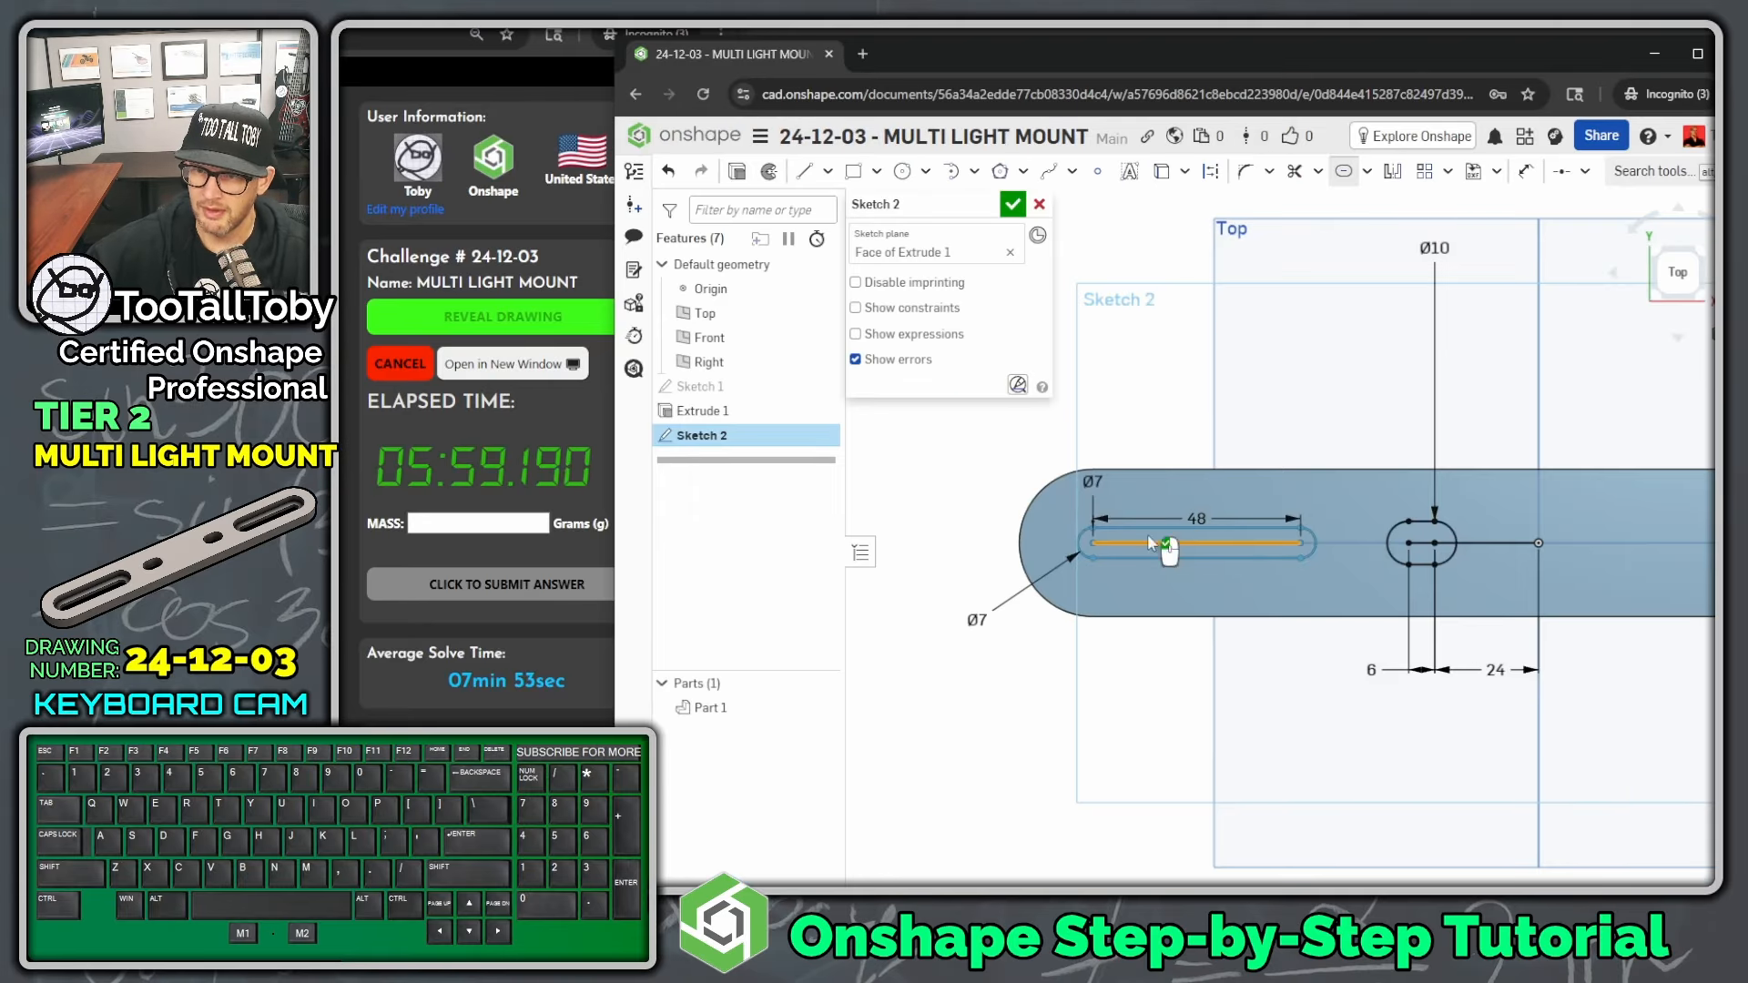
- Set the second slot's diameter to 16 mm and finish the Slot tool
left_click(976, 618)
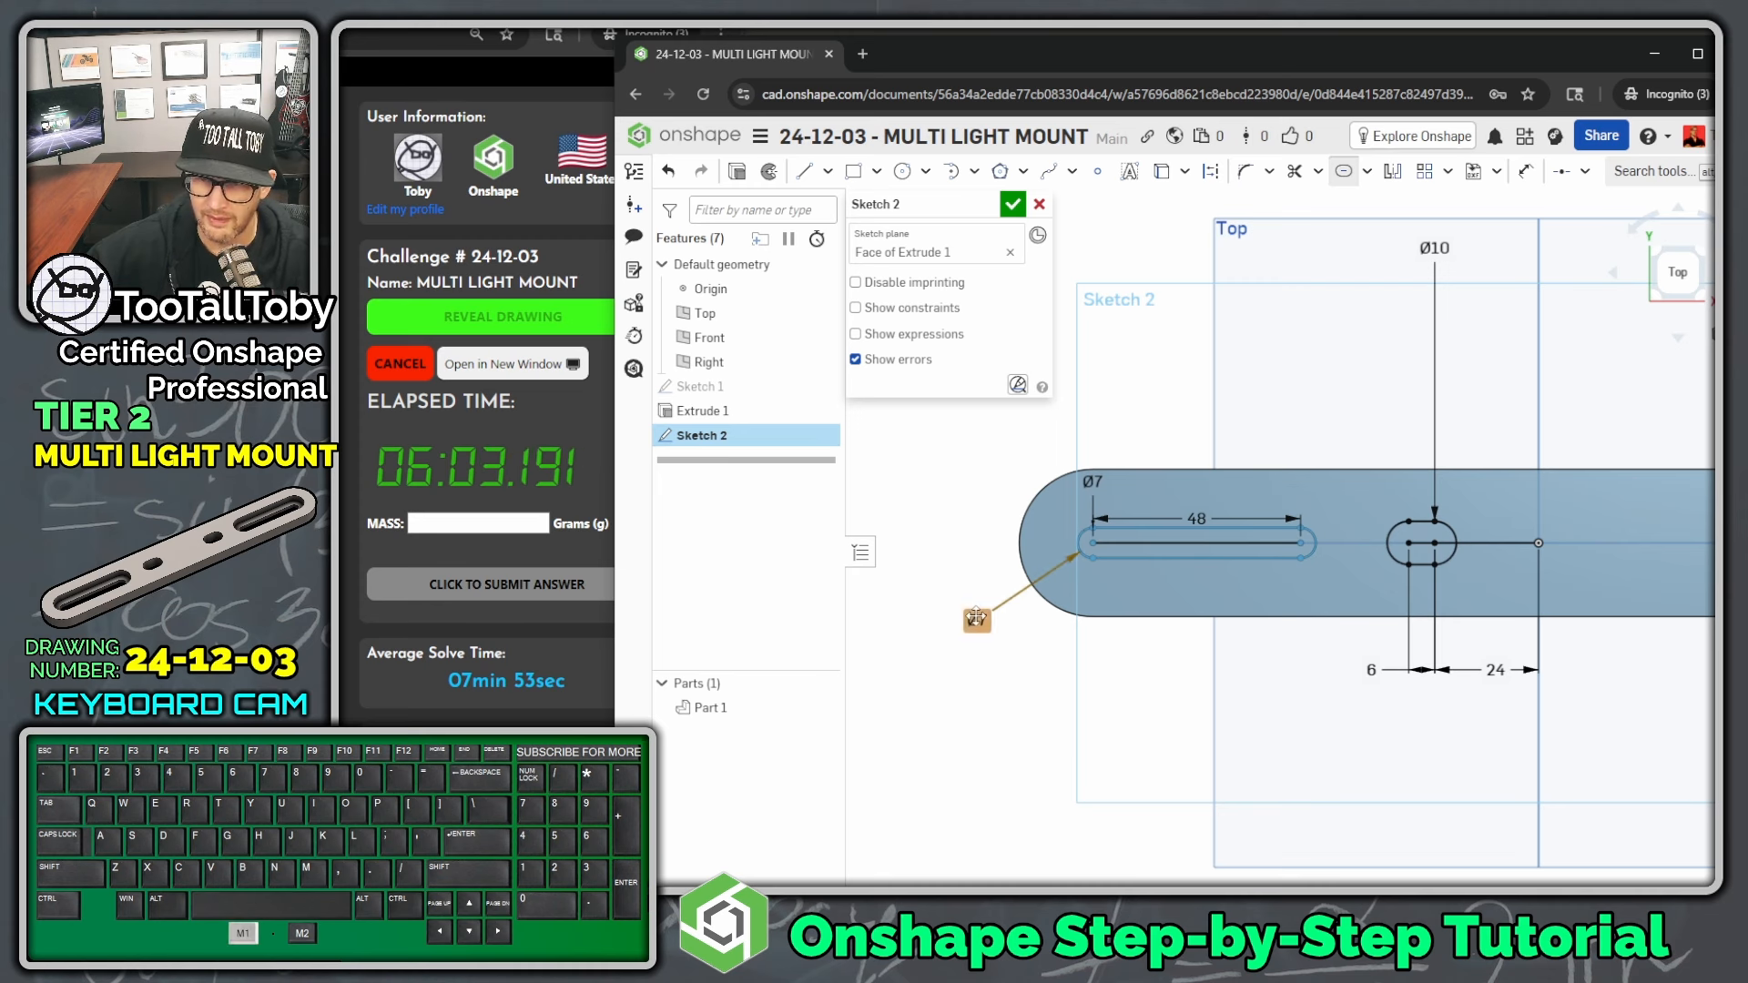
type("16")
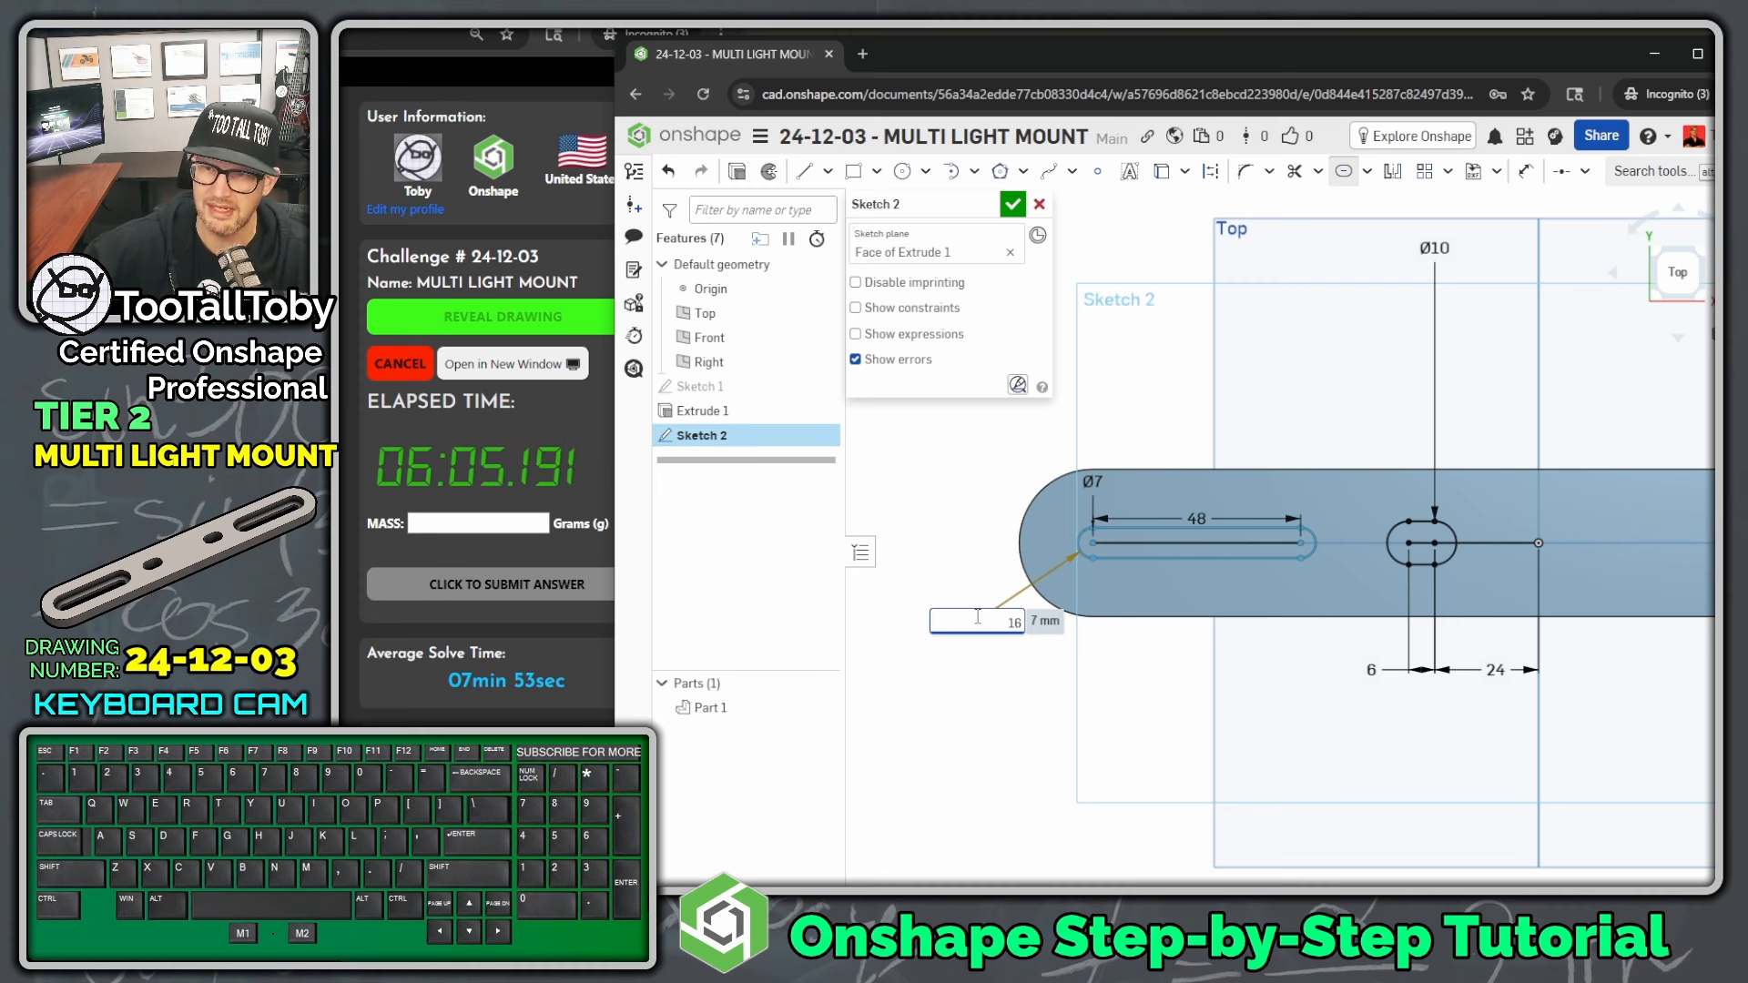
key("Return")
key("Return")
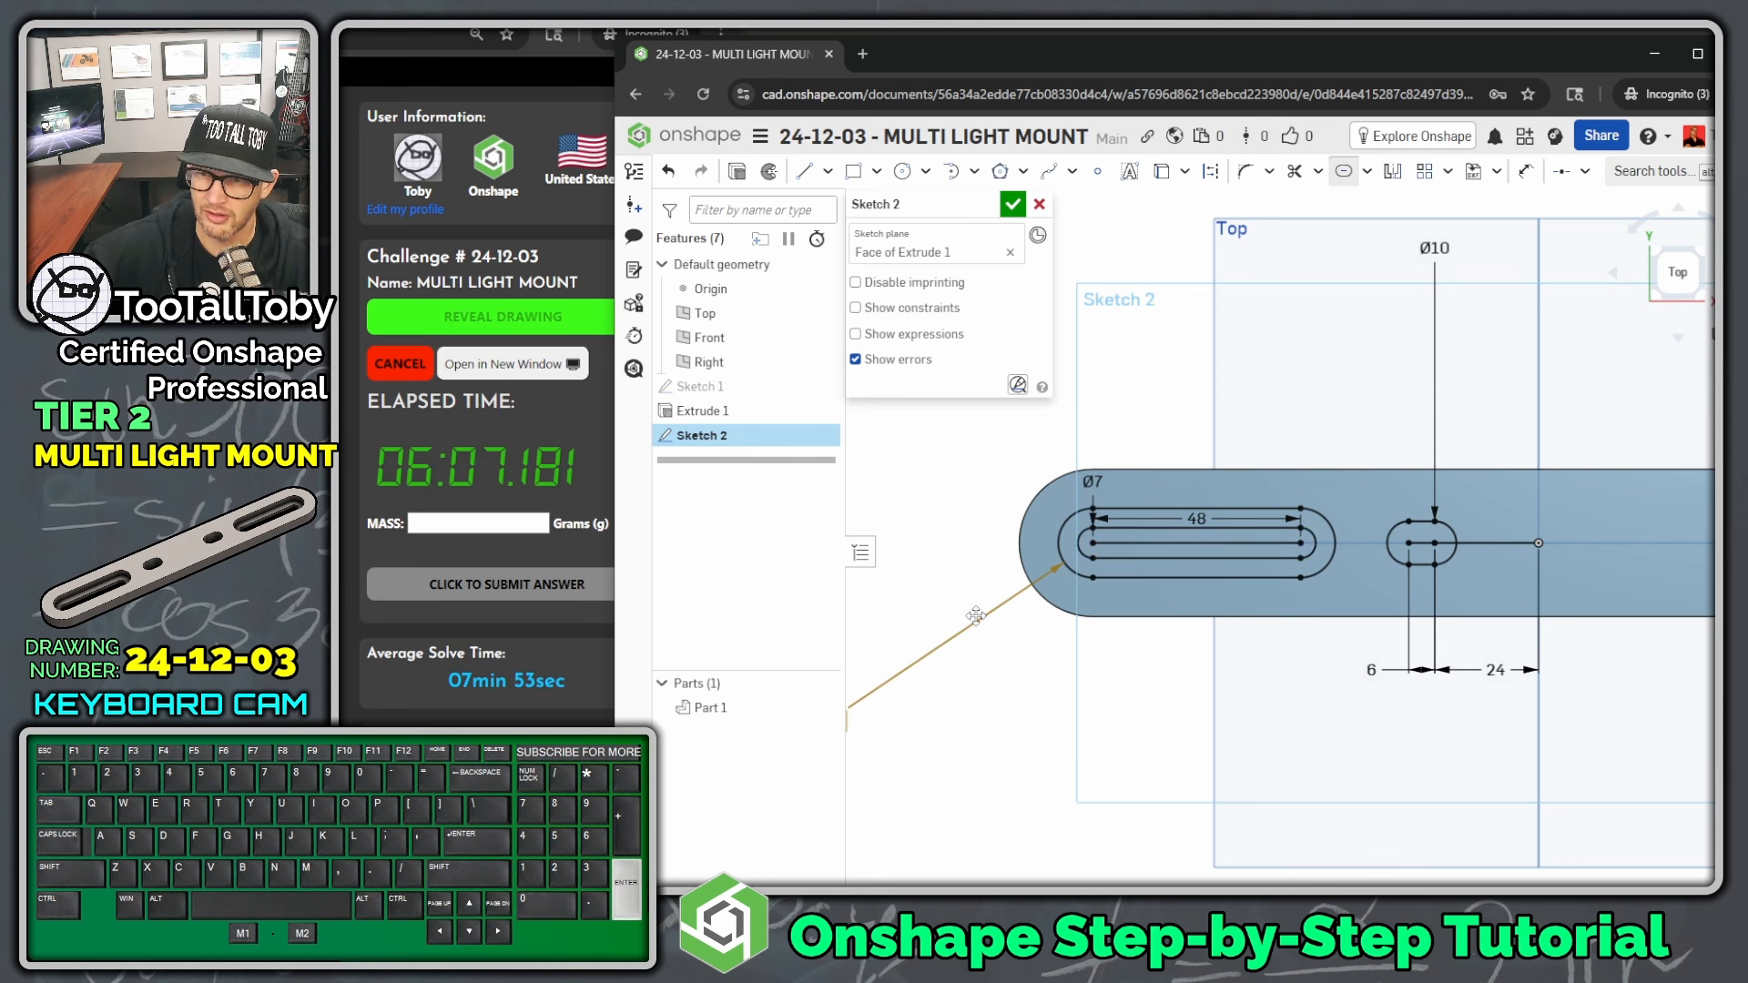
scroll(1220, 560, "down", 3)
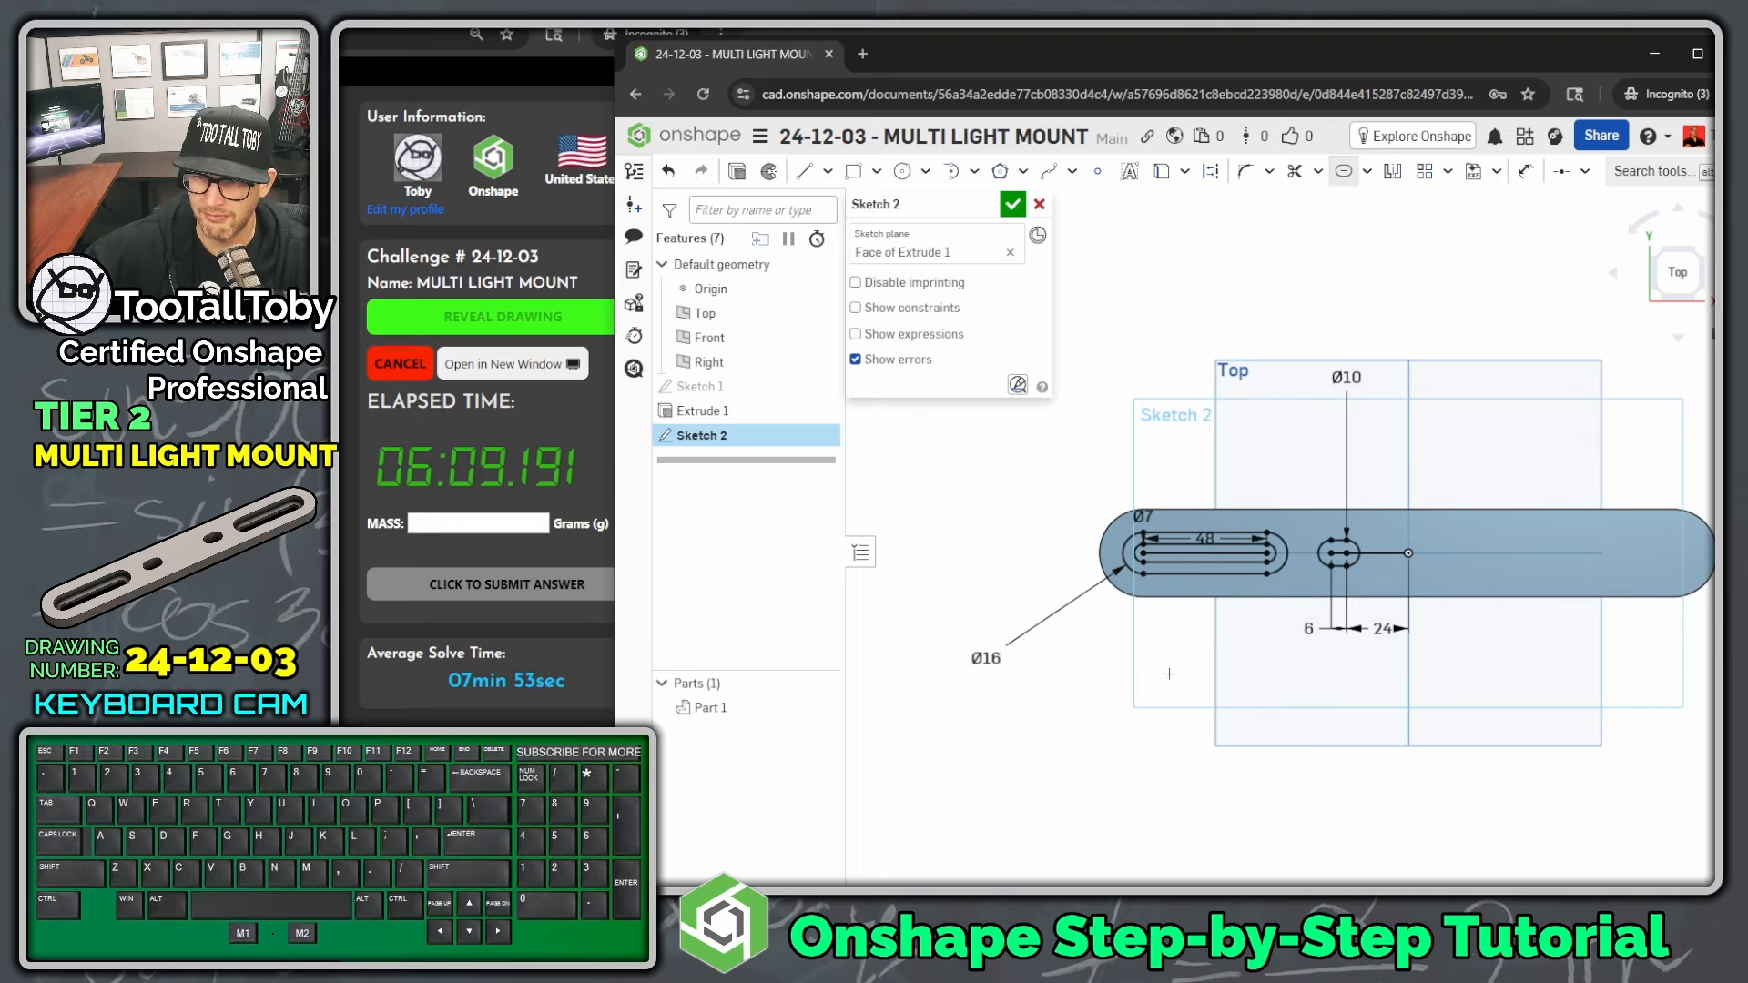
right_click_drag(1172, 674, 1278, 367)
scroll(1278, 367, "up", 2)
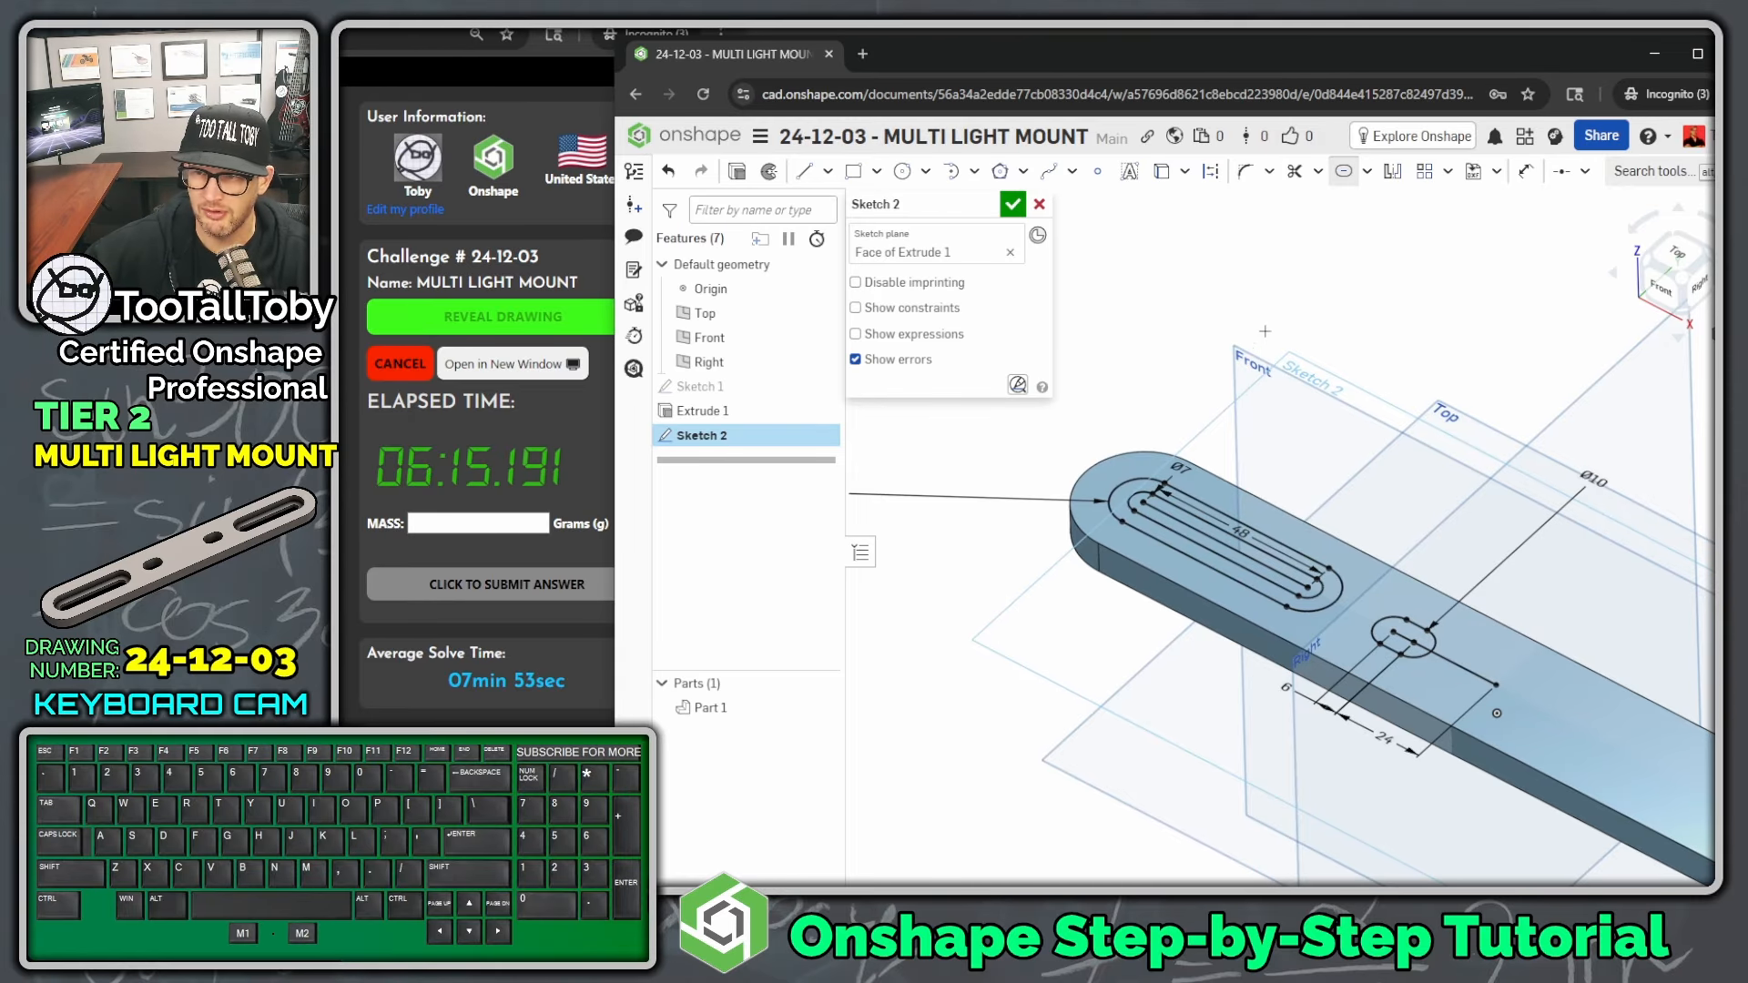
key("Escape")
- Extrude the small 10 mm slot region as a Remove cut with the Through all end condition
scroll(1413, 624, "up", 4)
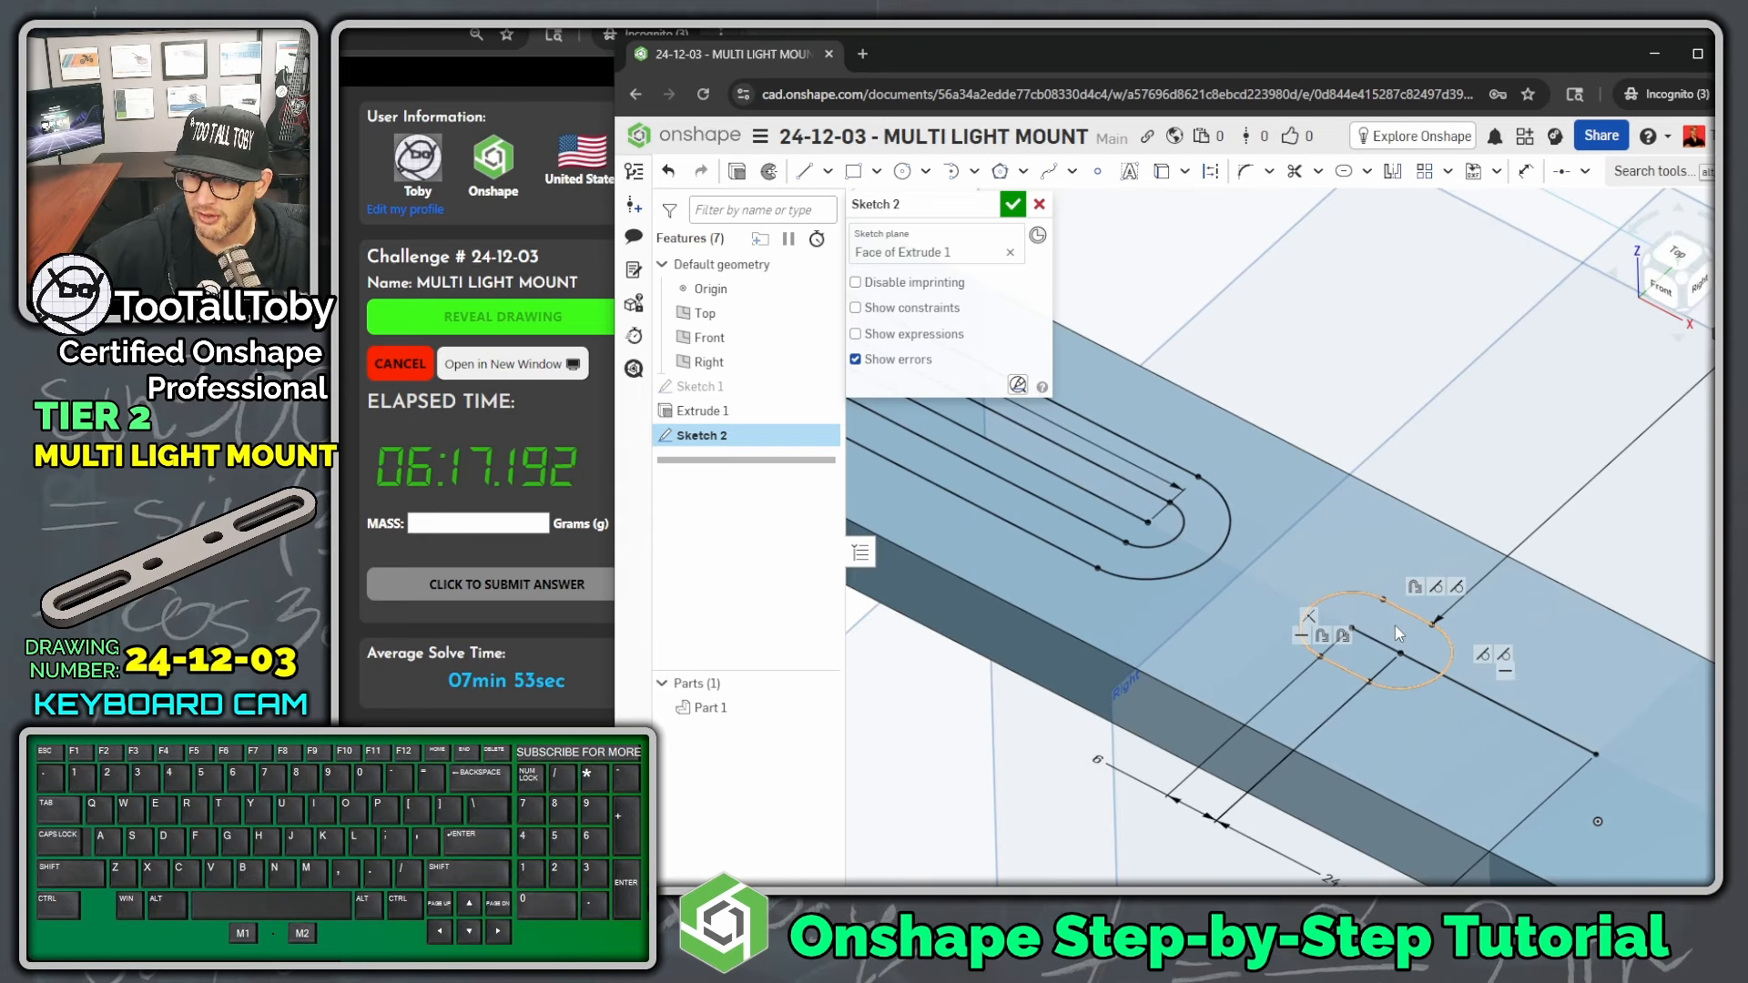
left_click(1394, 625)
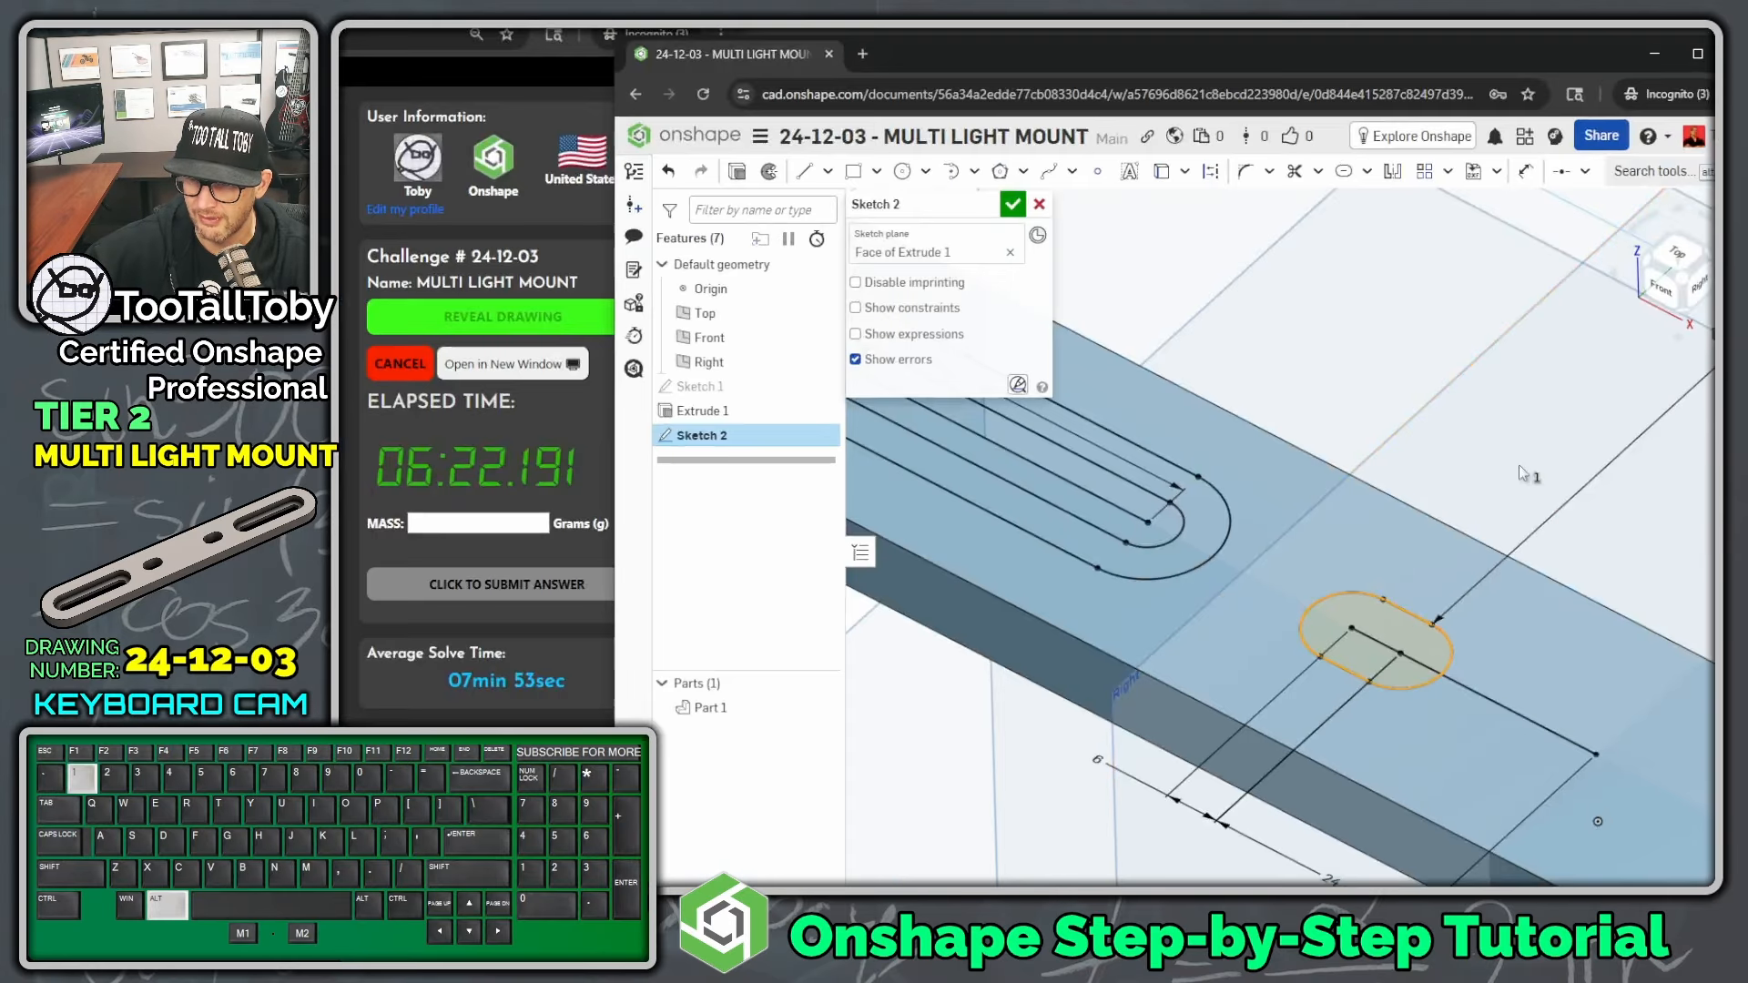
scroll(1502, 487, "down", 6)
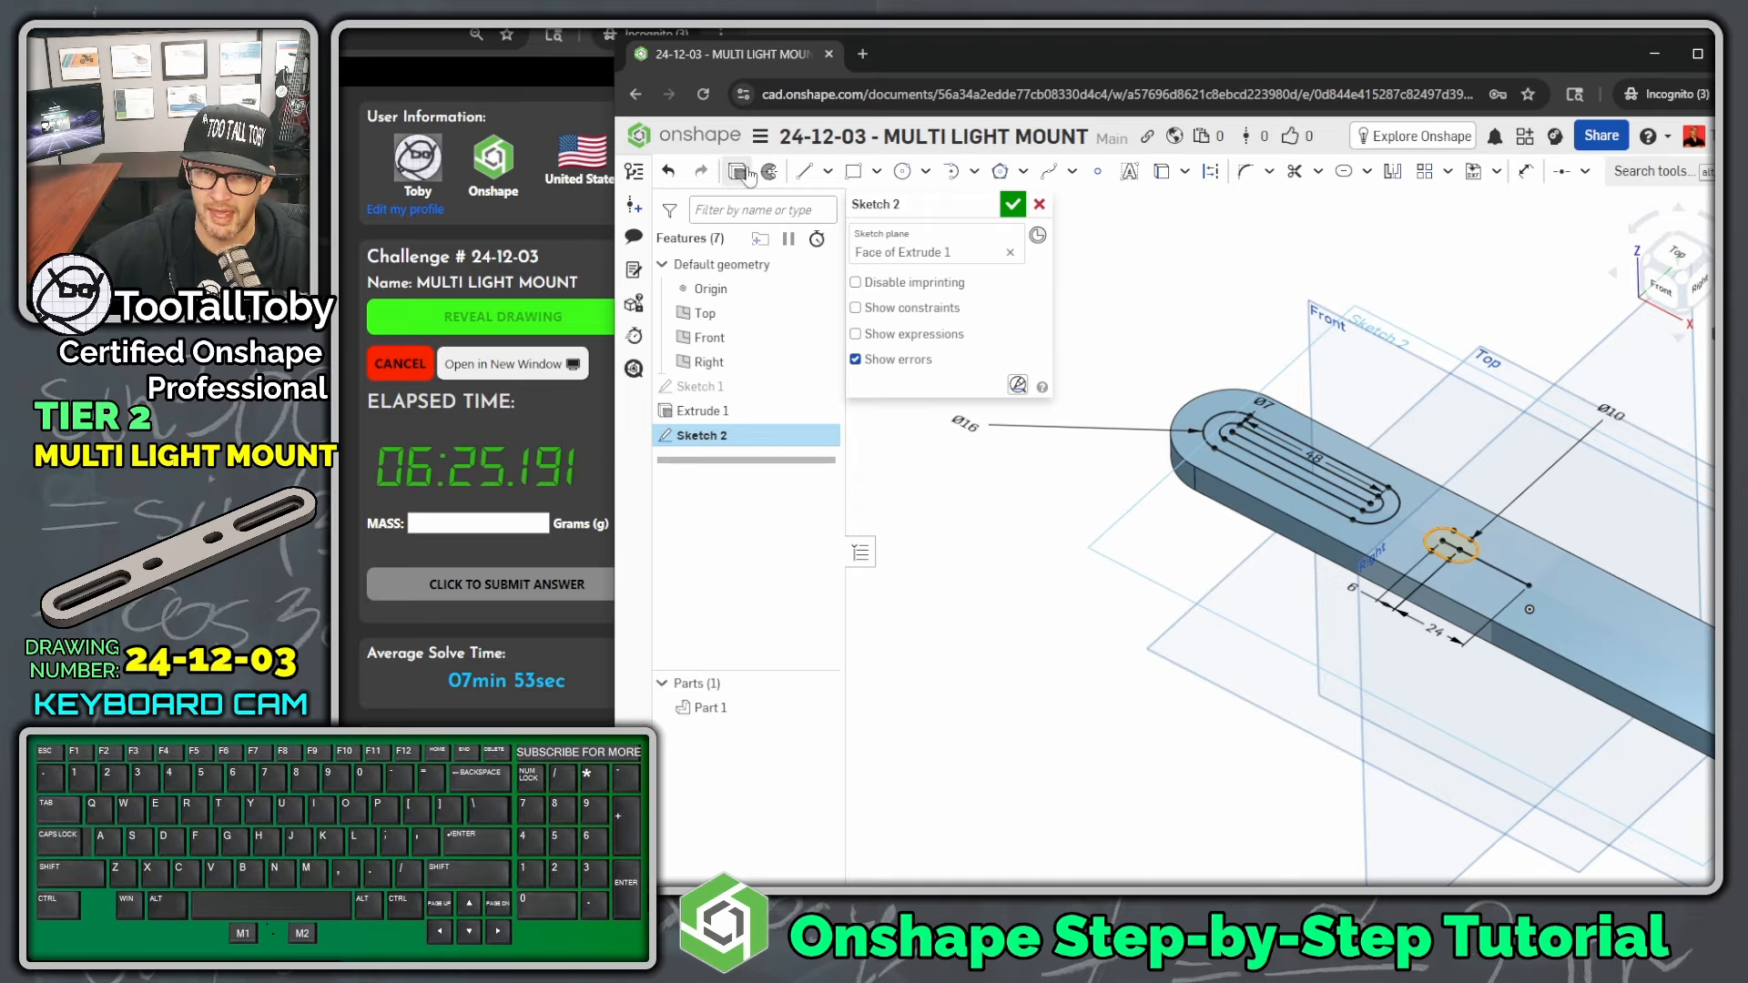
key("shift+e")
left_click(957, 256)
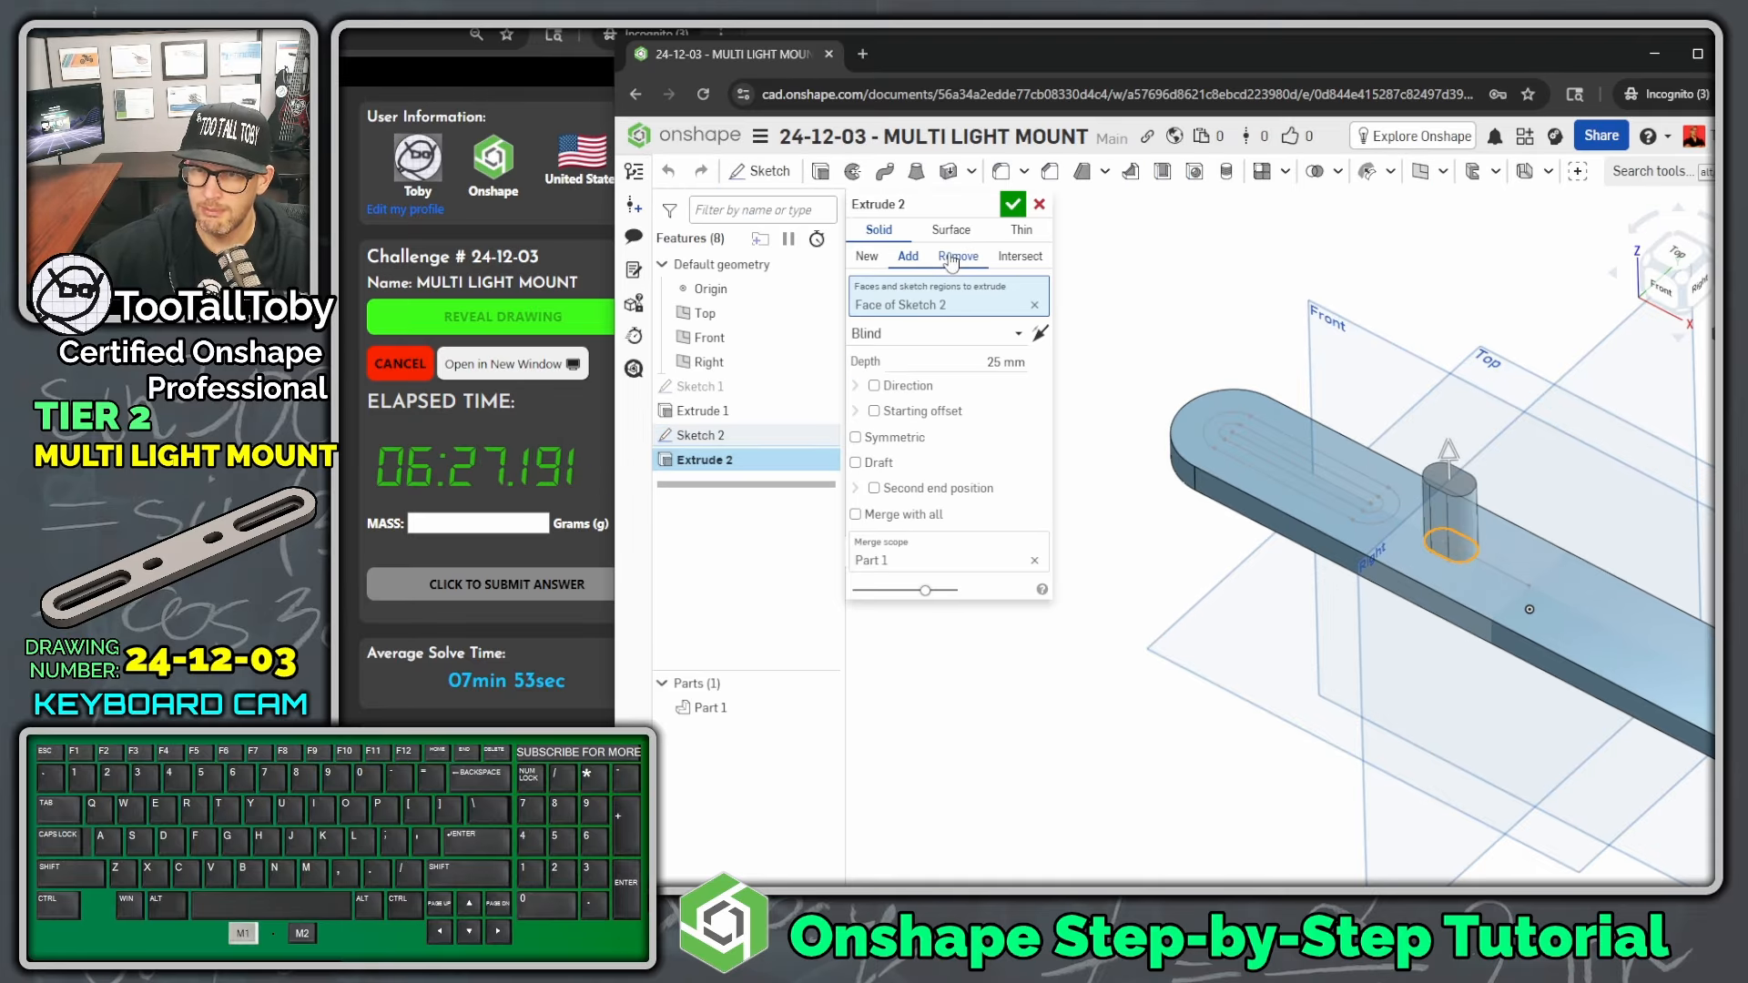
left_click(956, 335)
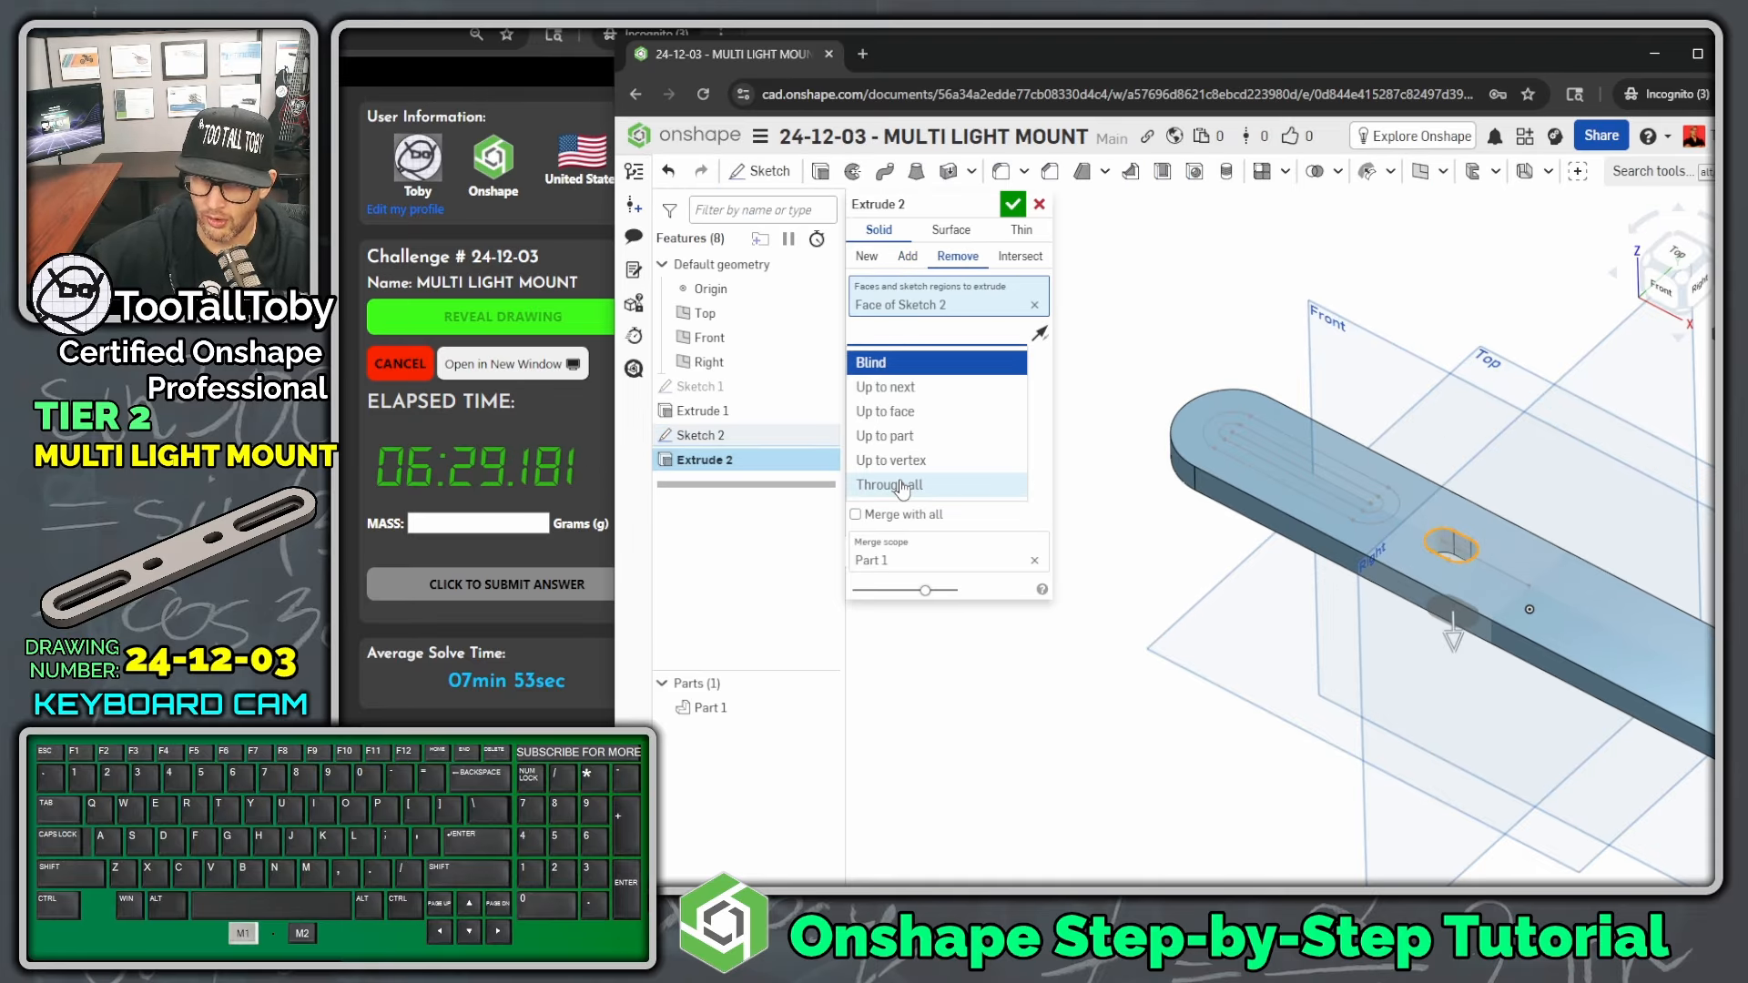
left_click(897, 484)
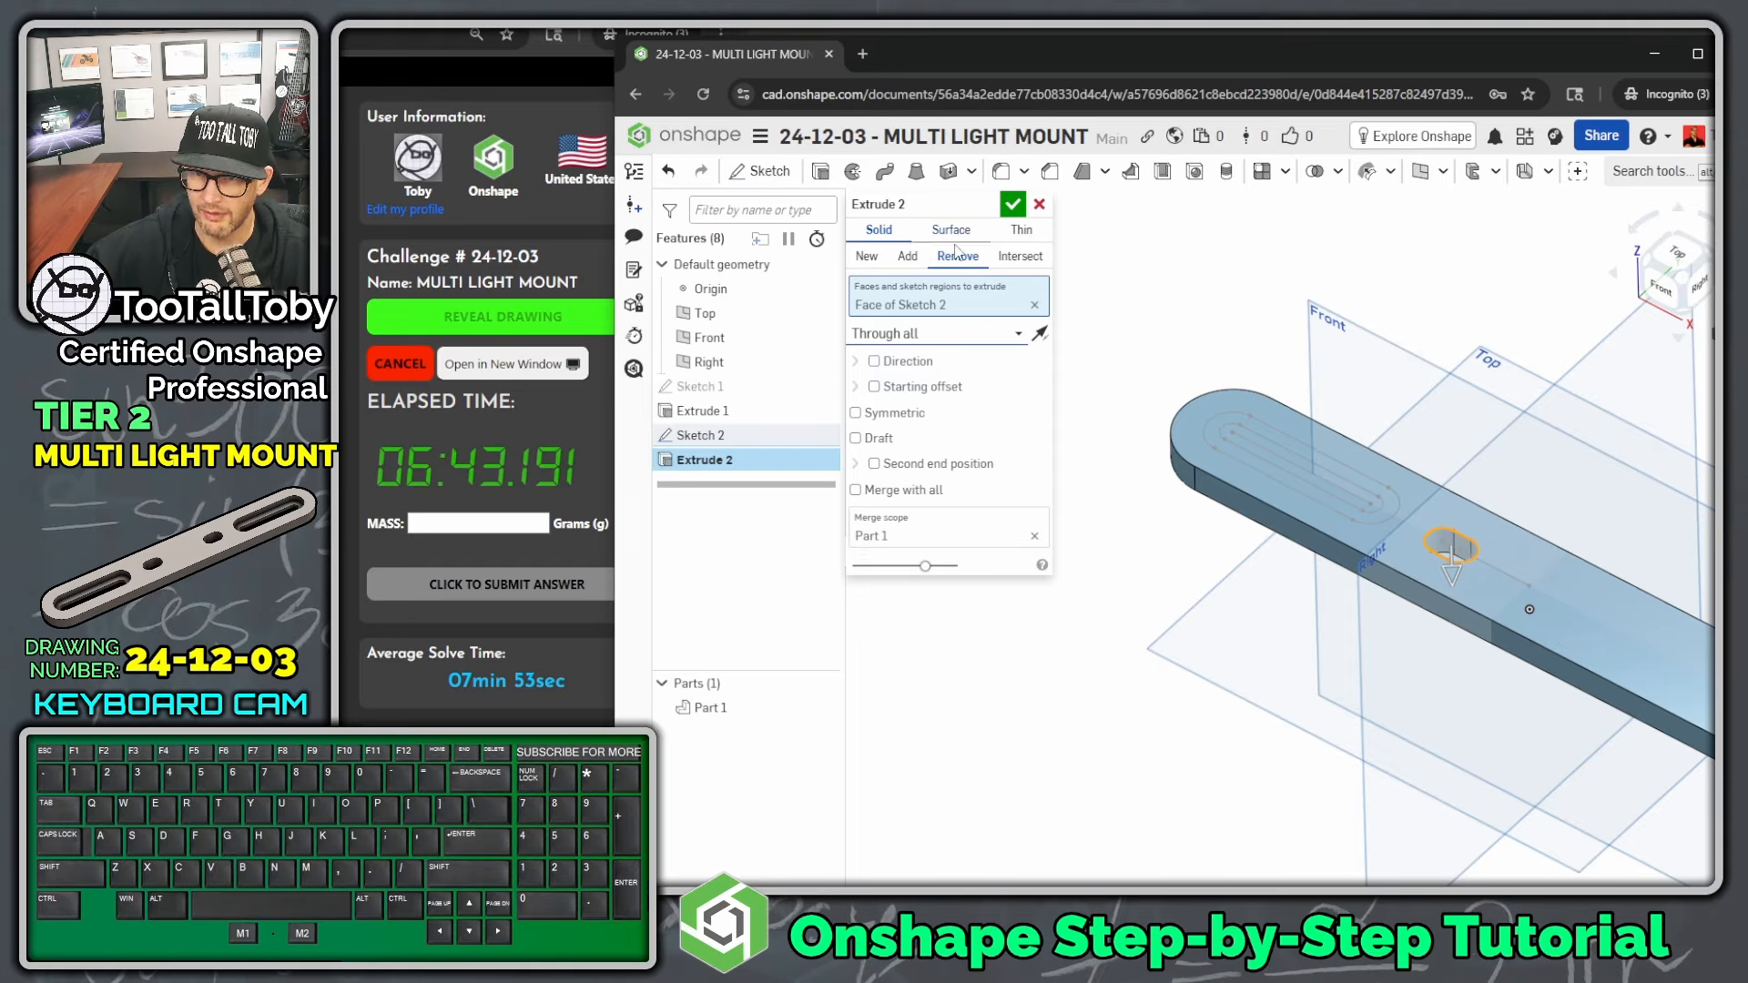
left_click(1013, 204)
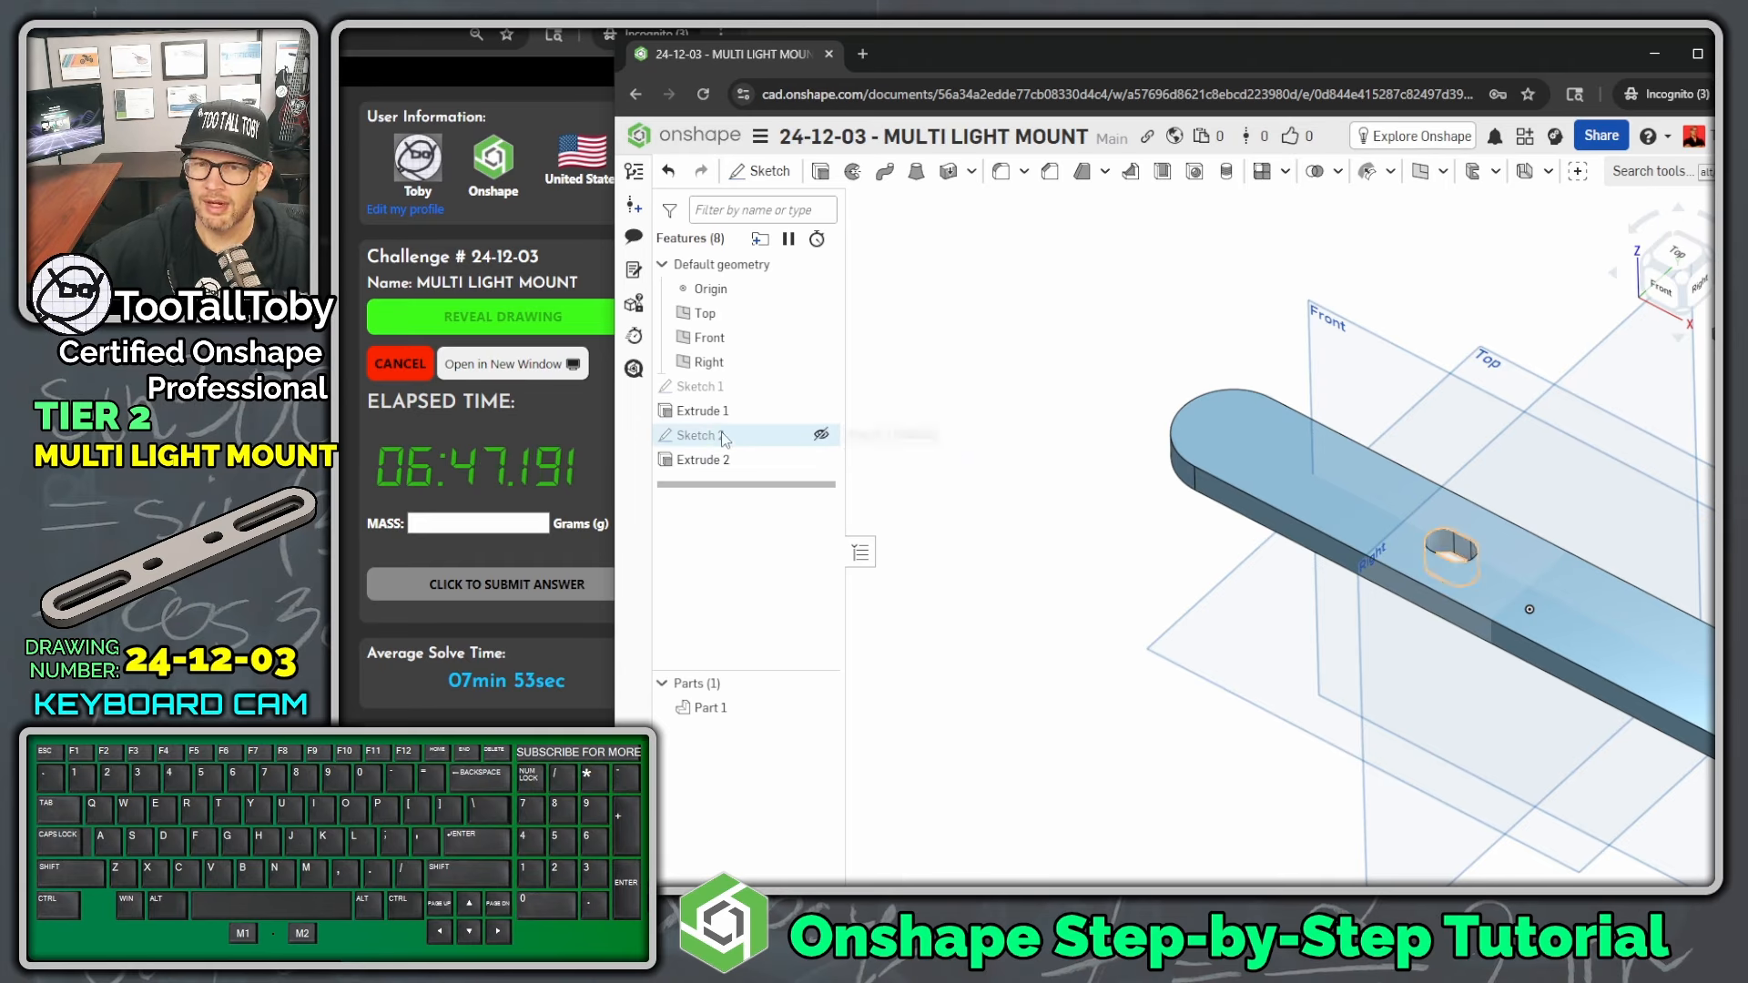
- Show Sketch 2 again and try to pick the inner long slot's region directly on the bar
left_click(821, 434)
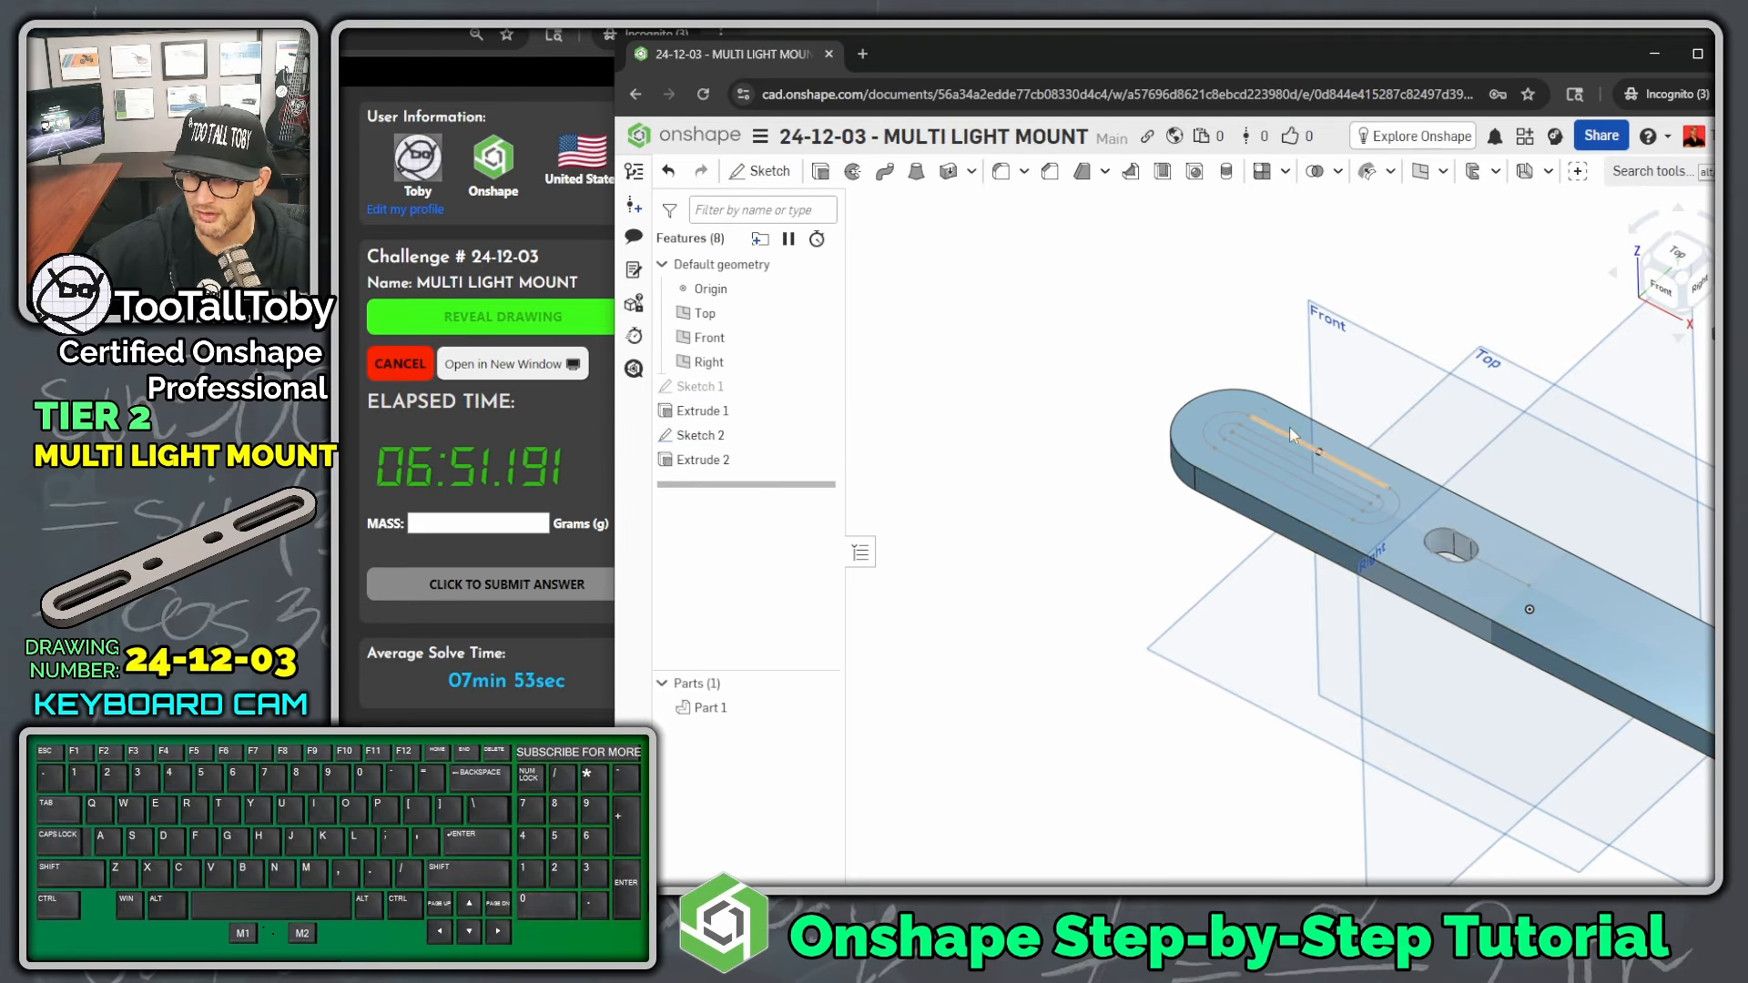
scroll(1347, 442, "up", 5)
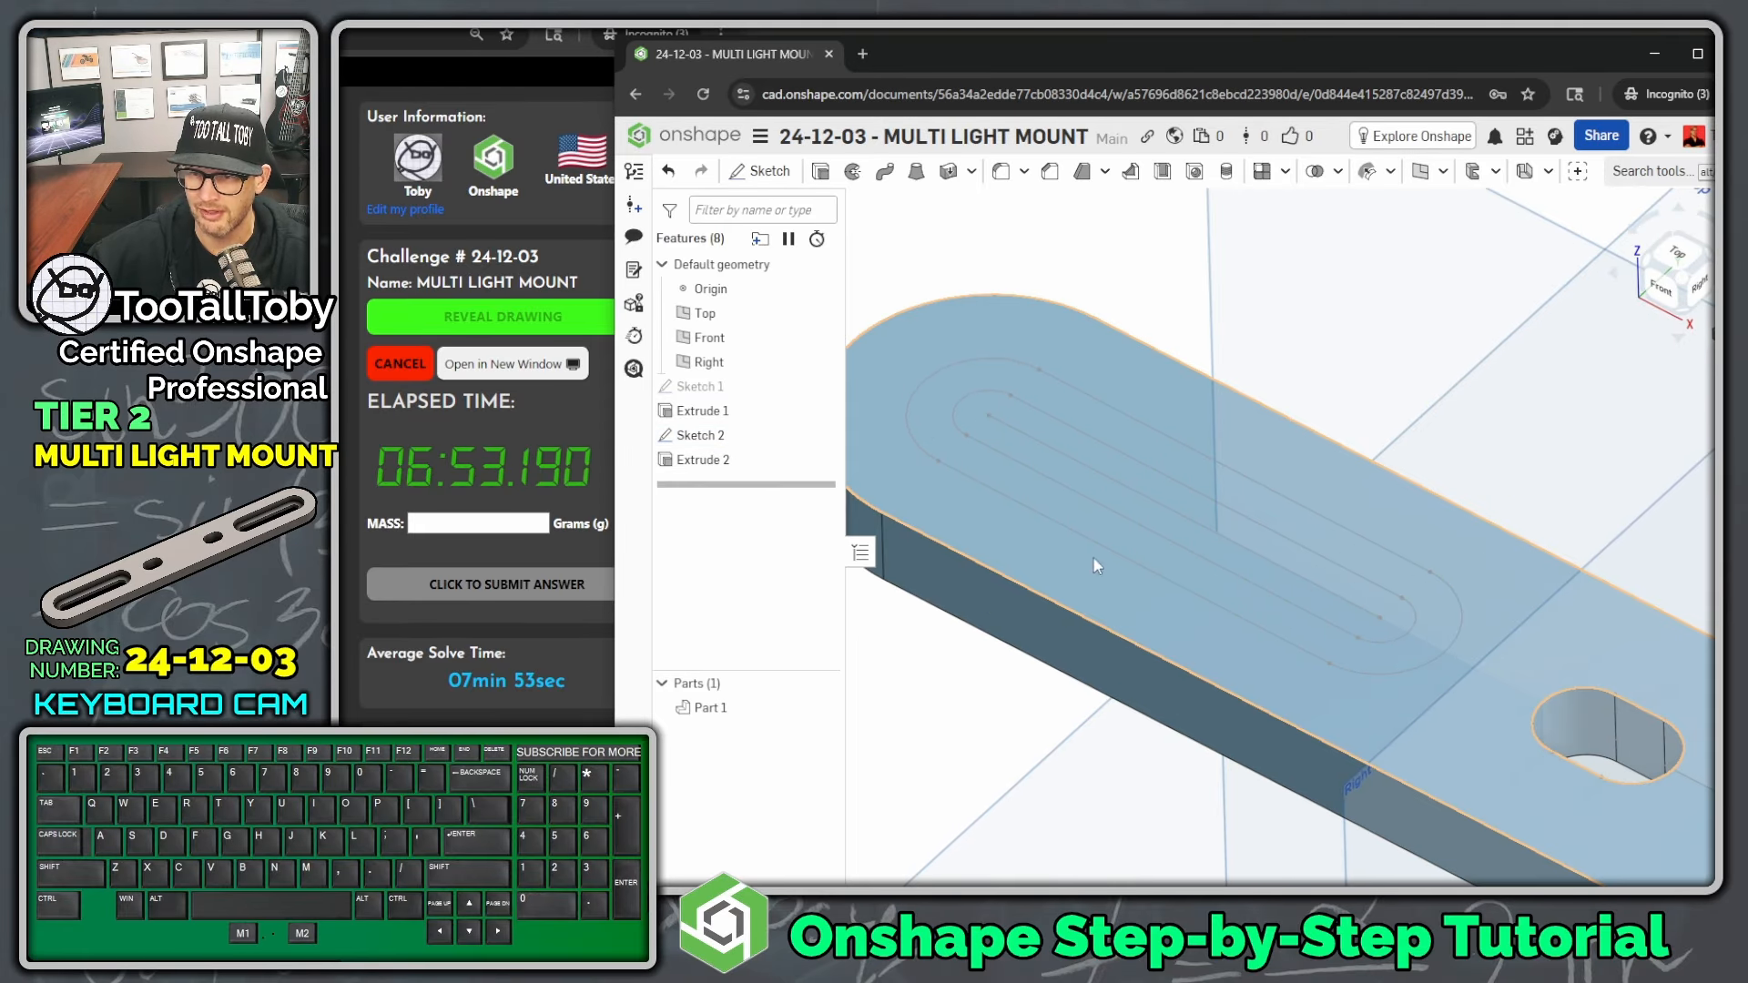
left_click(1078, 440)
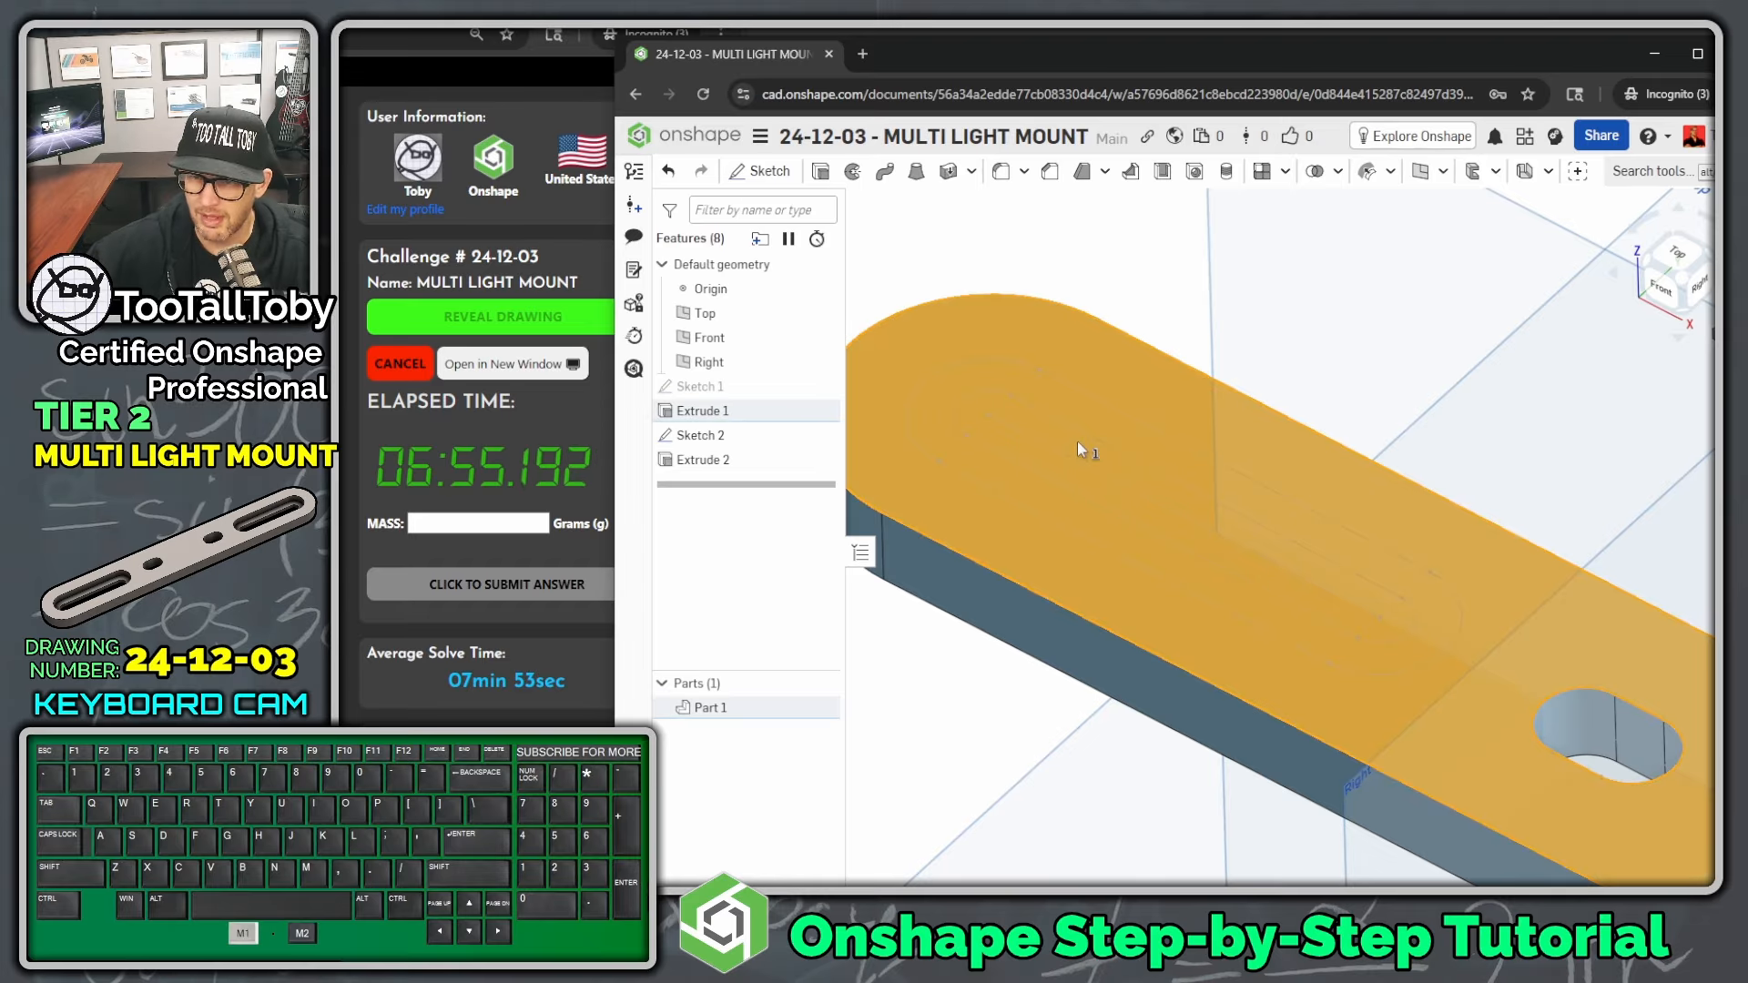
left_click(1078, 440)
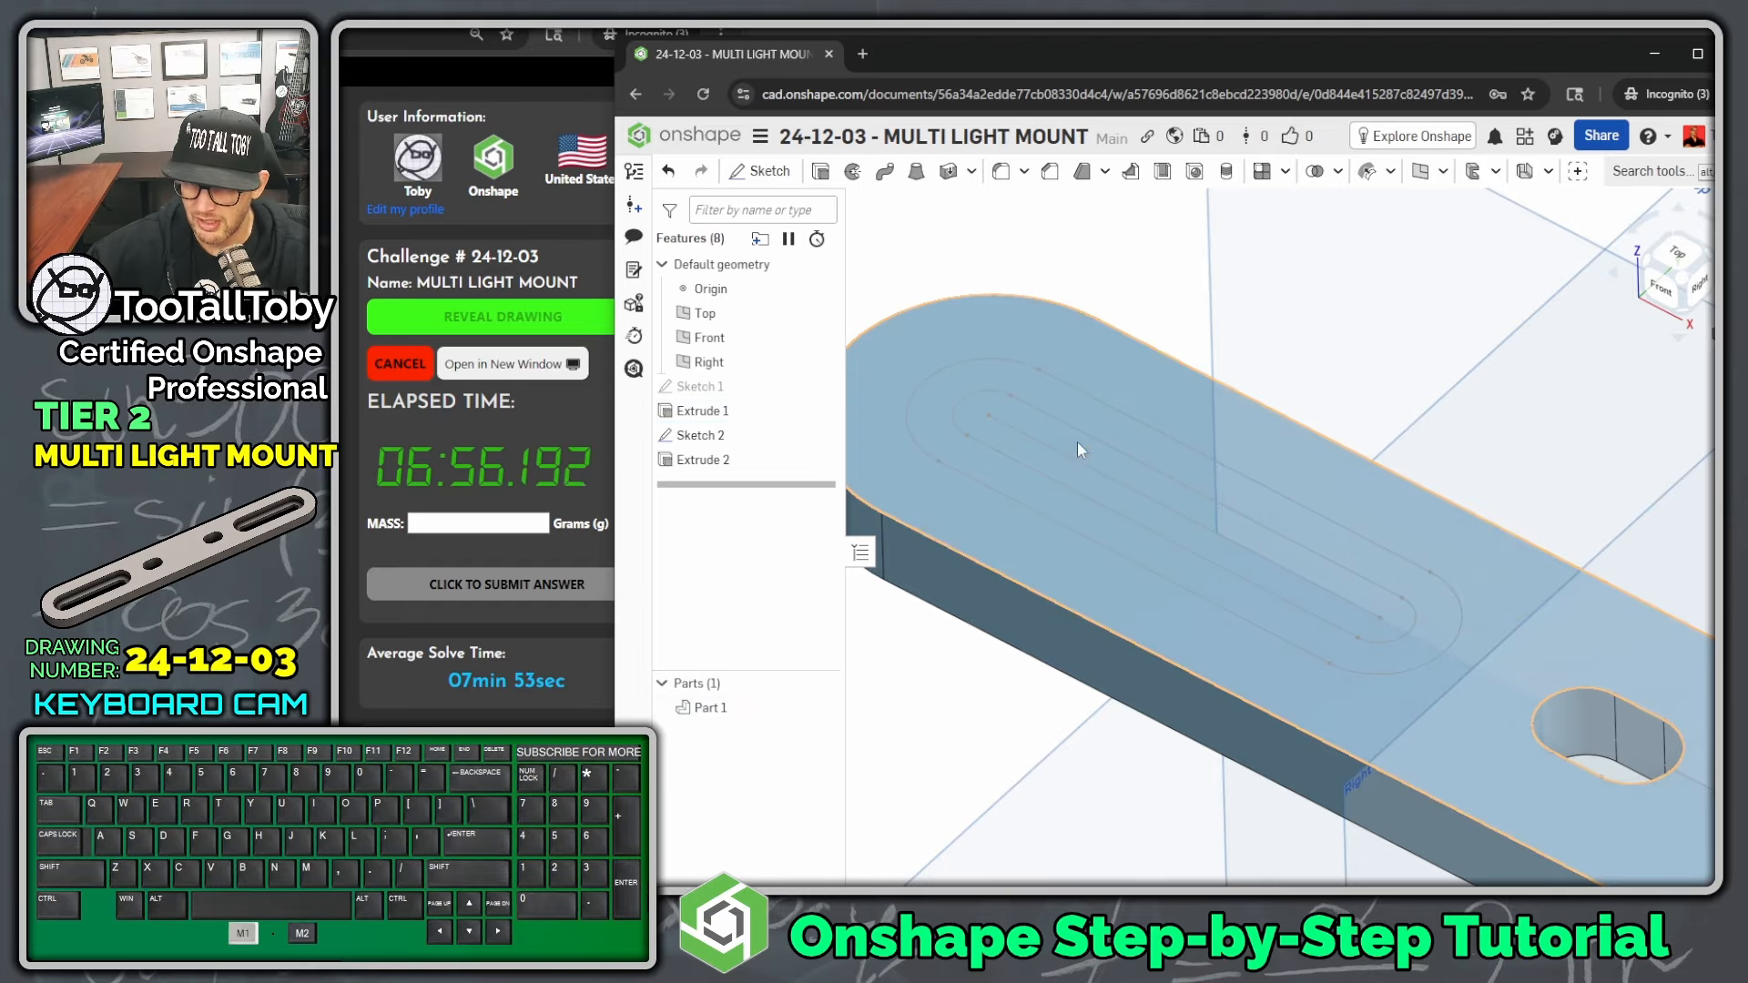
left_click(1013, 407)
left_click(1012, 407)
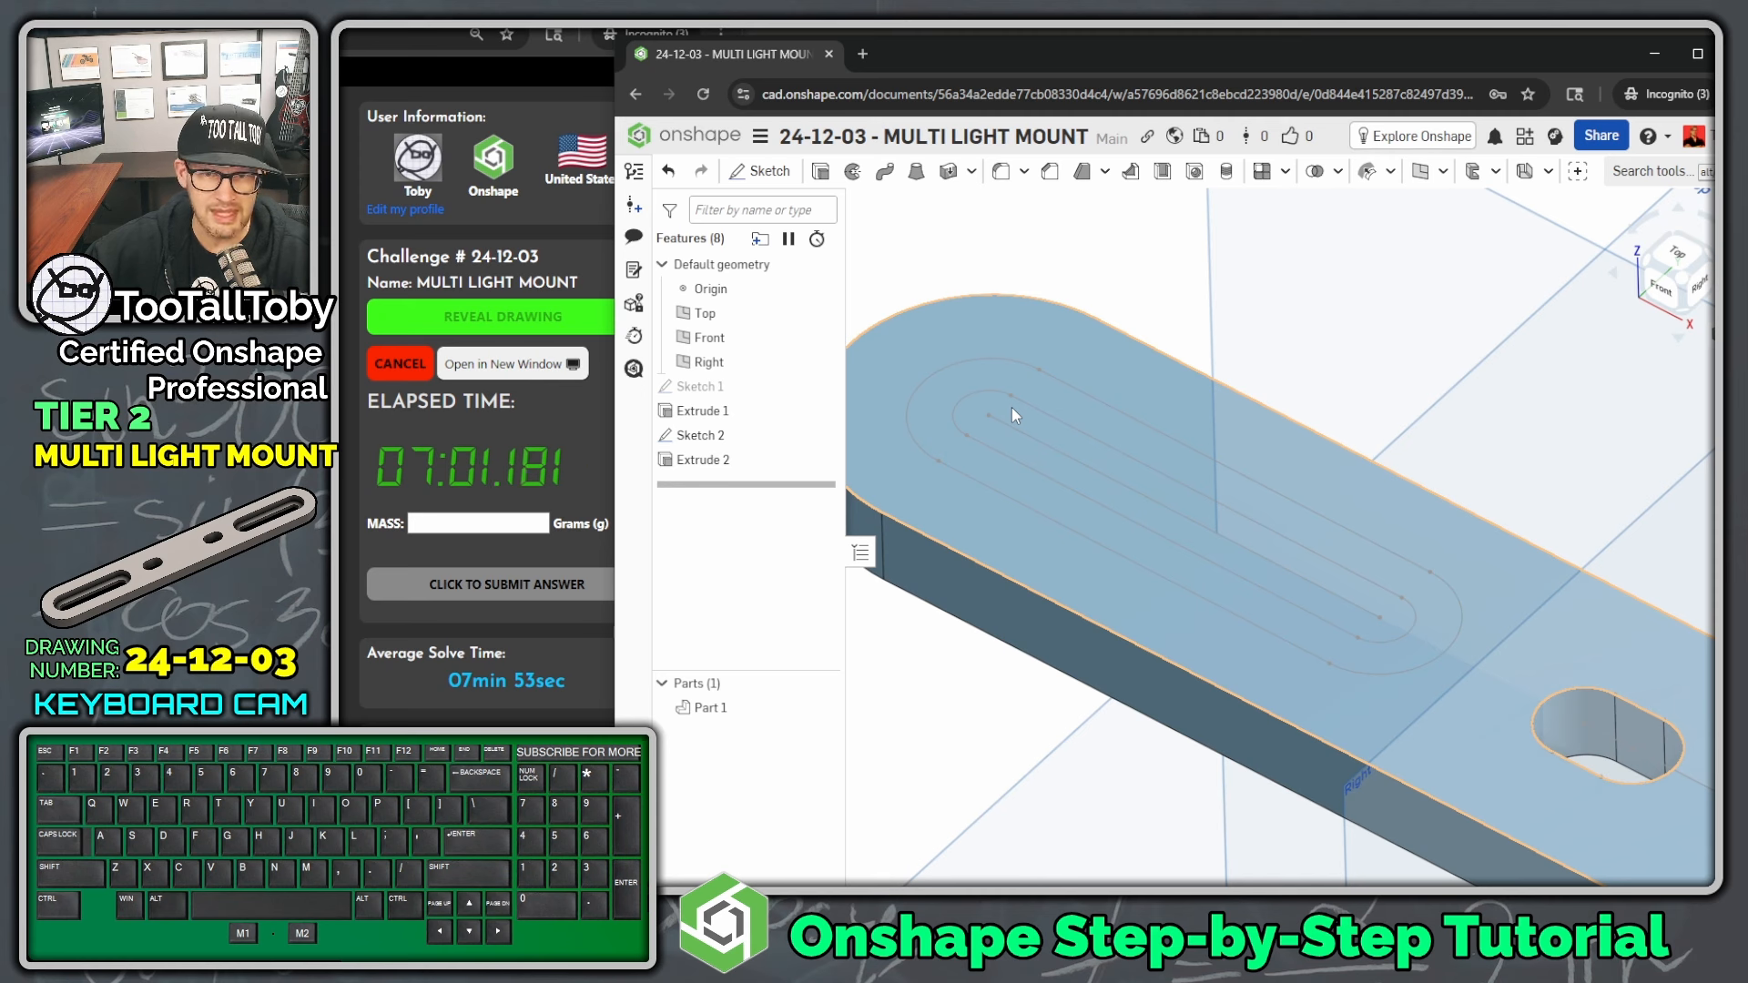
- Cycle through the overlapping sketch and part entities at the inner long slot's rounded end using Select other
left_click(1013, 407)
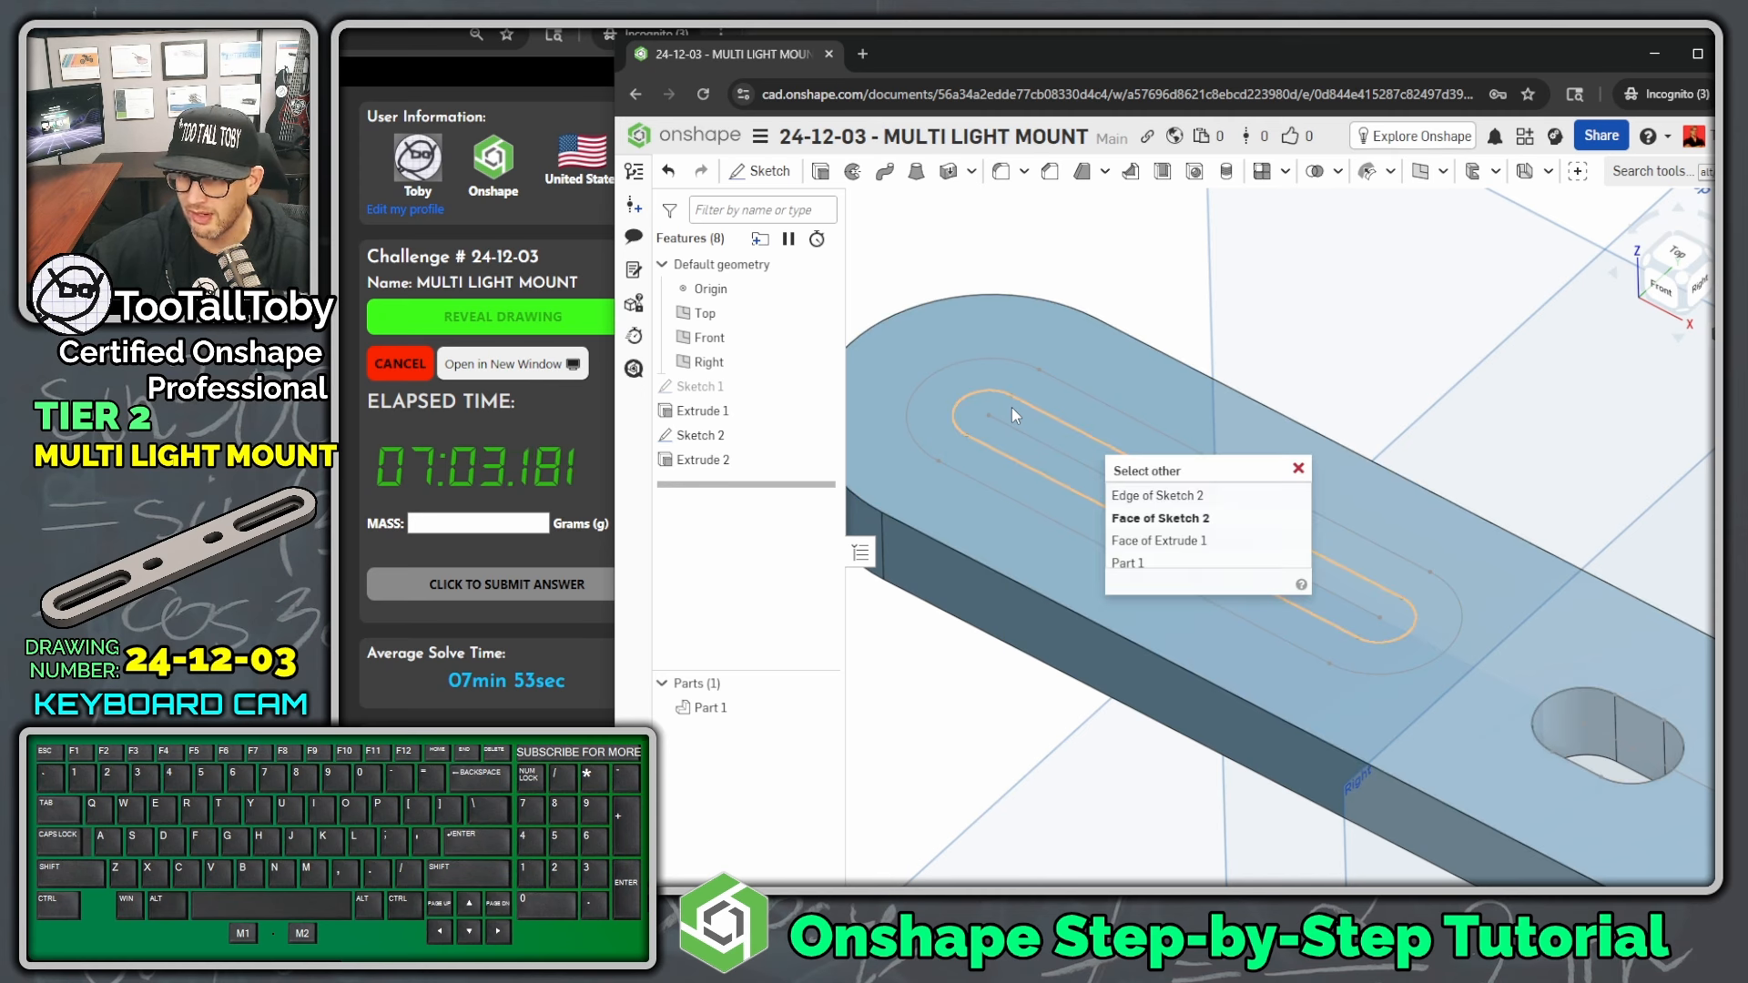
key("grave")
key("grave")
key("grave")
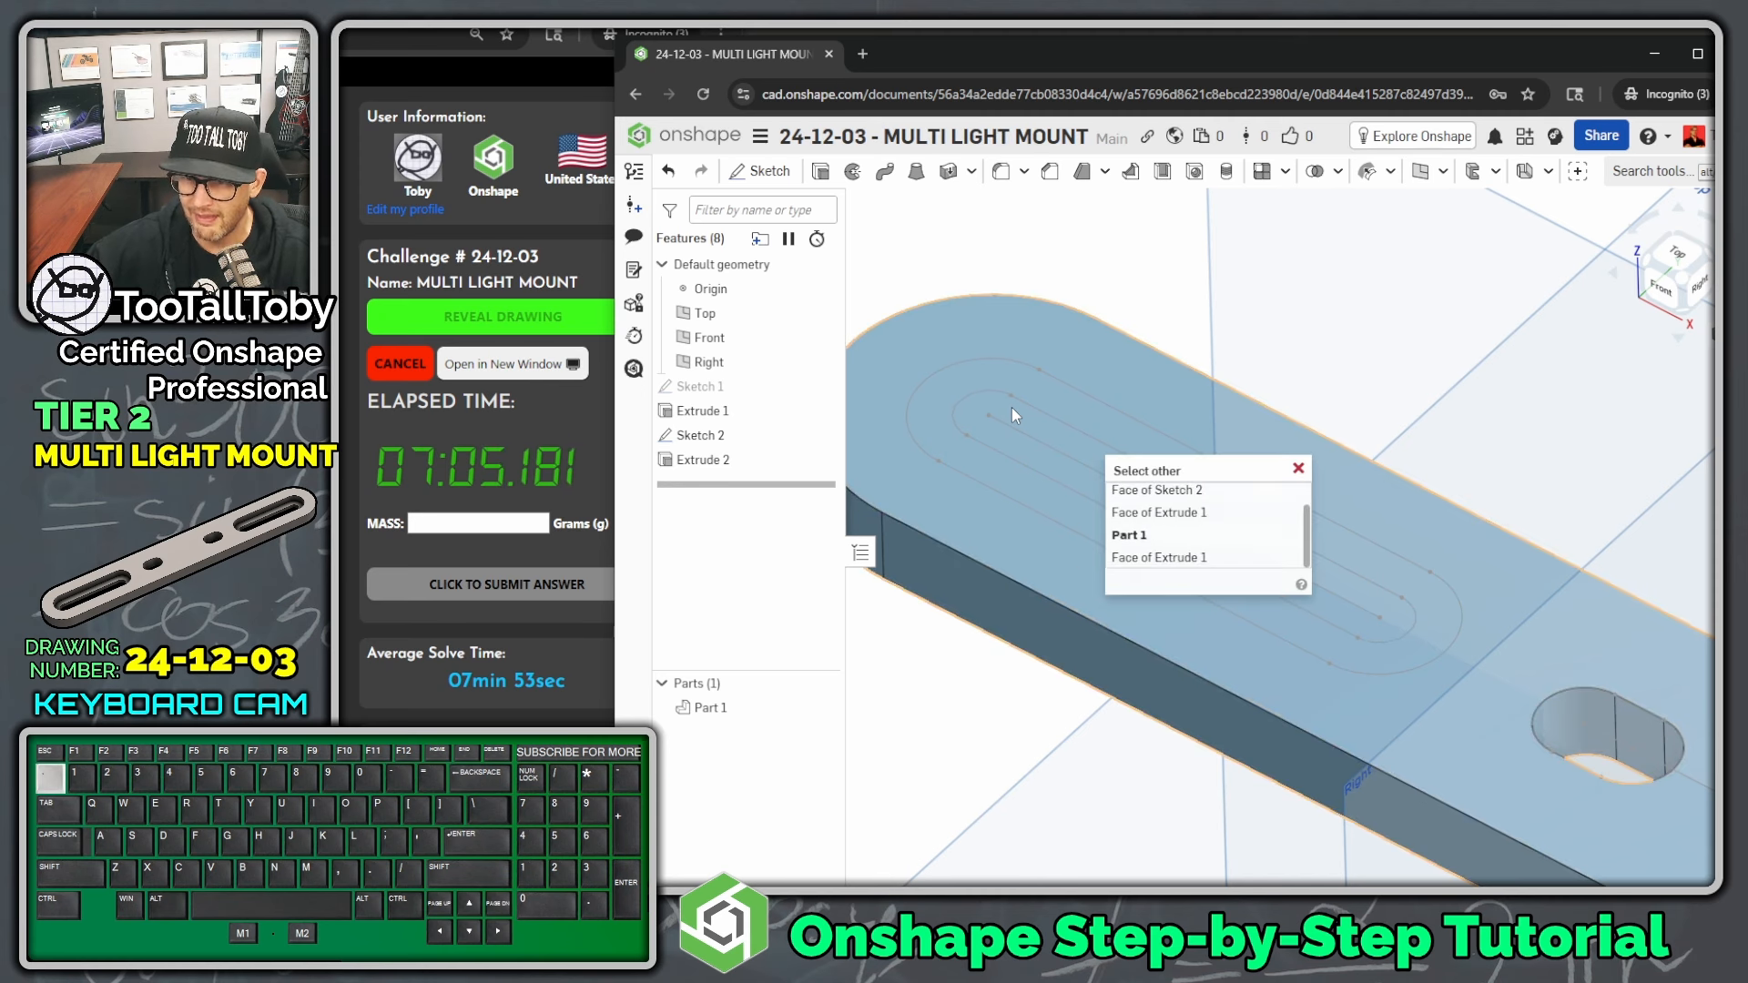
key("grave")
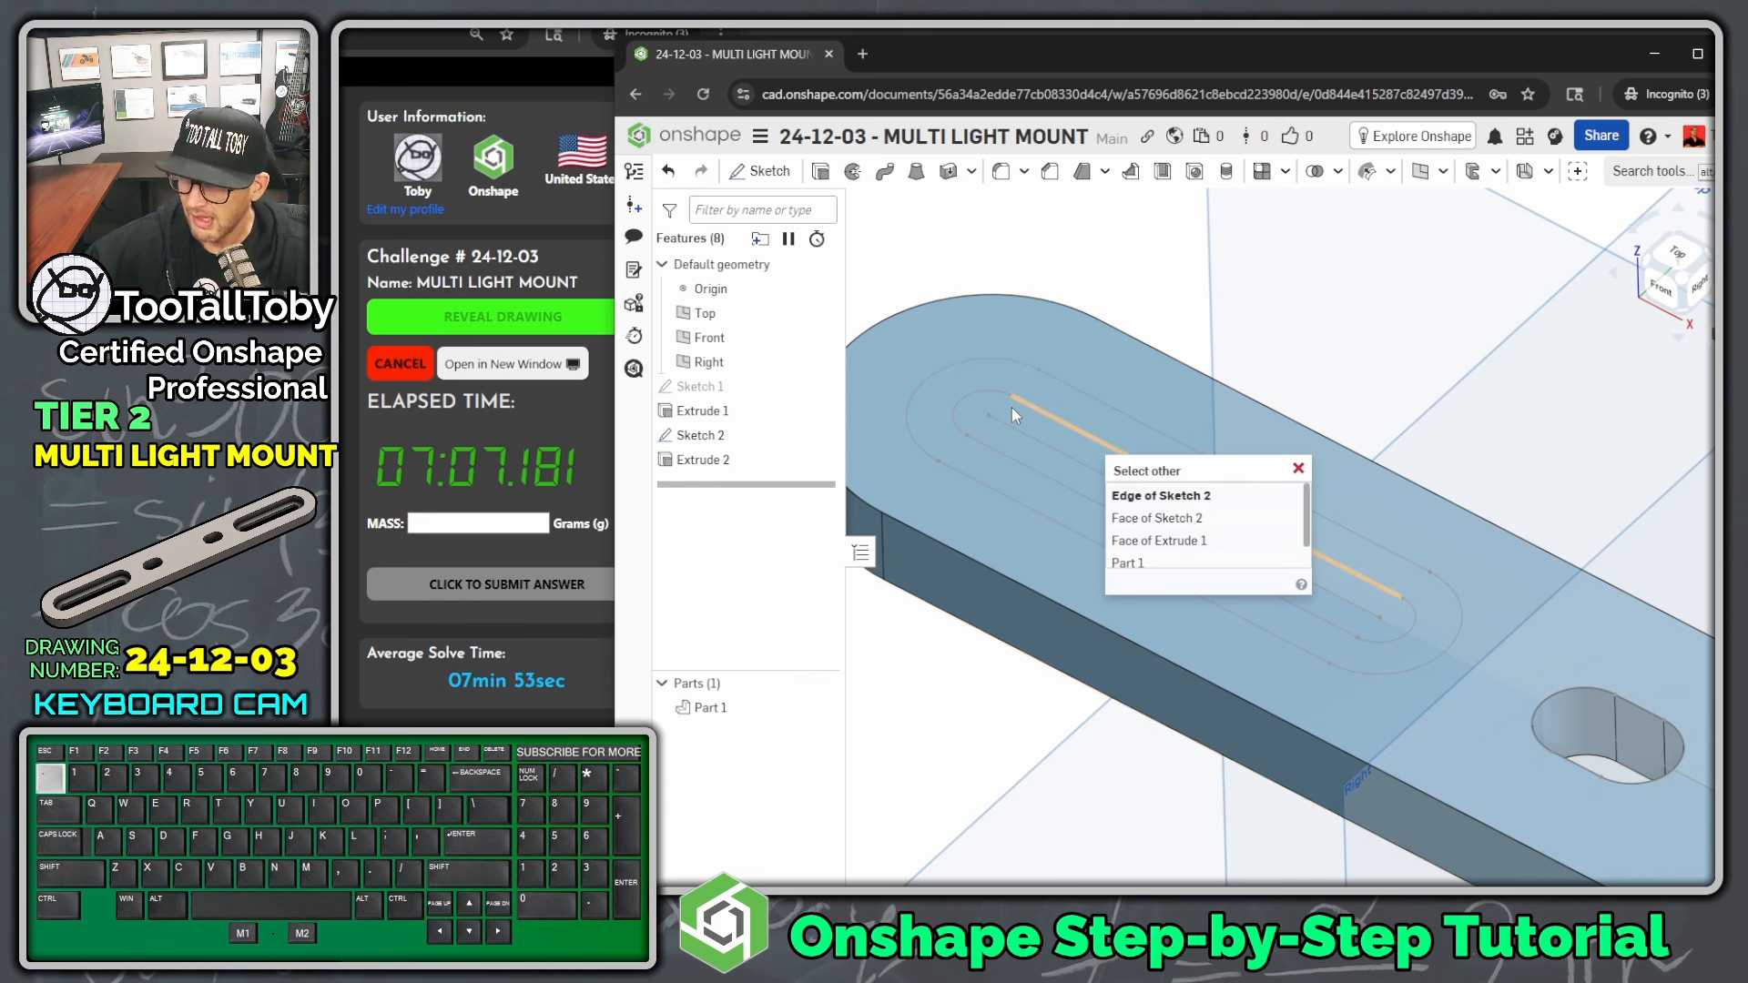
key("grave")
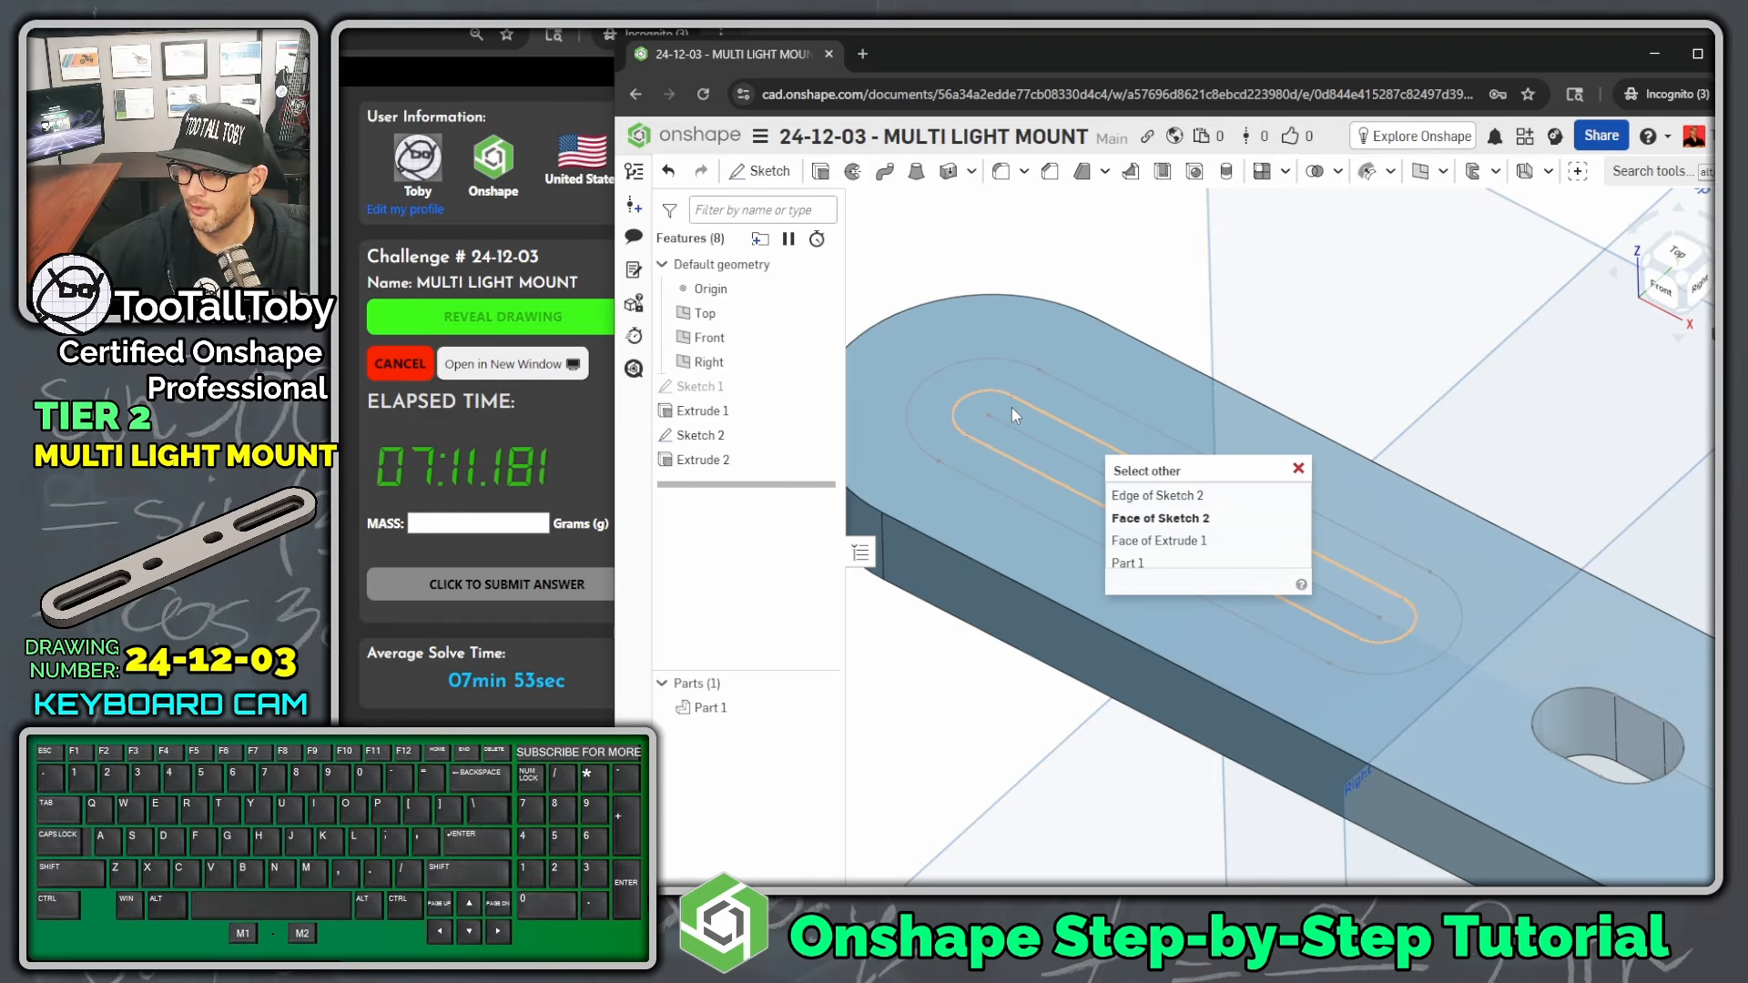
key("grave")
key("grave")
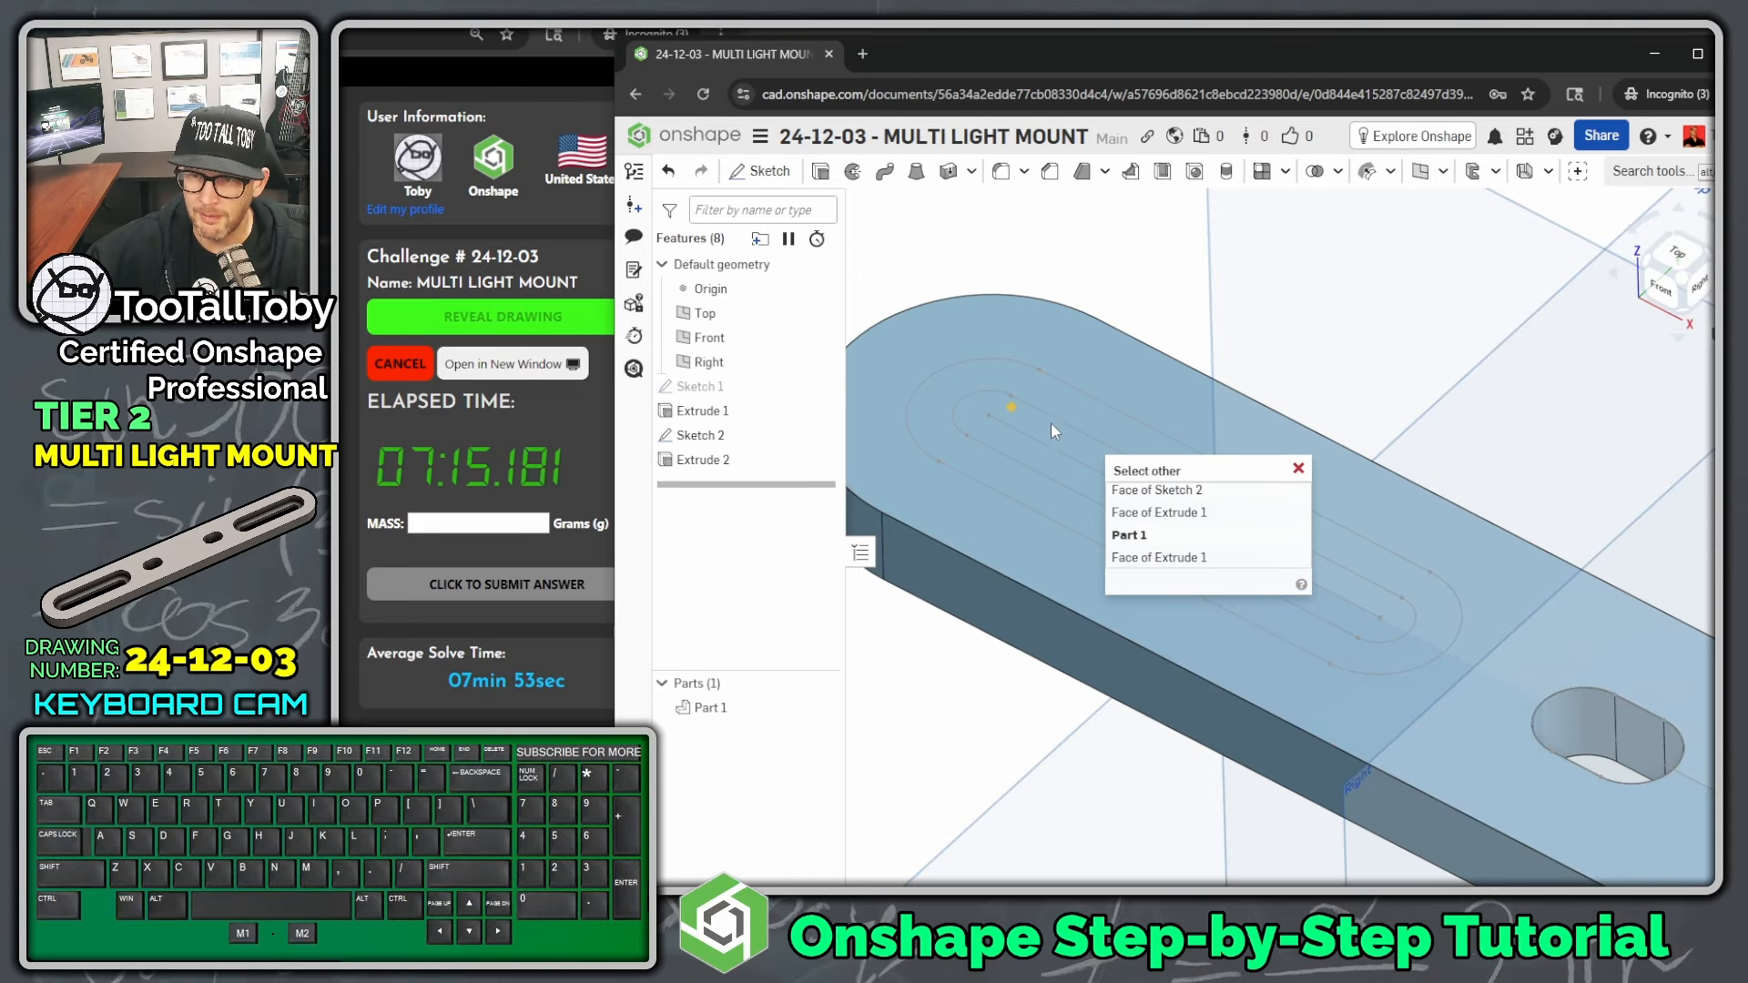
- Pick the inner long slot's Sketch 2 face with Select other and extrude it as a Remove cut, Through all
key("grave")
key("grave")
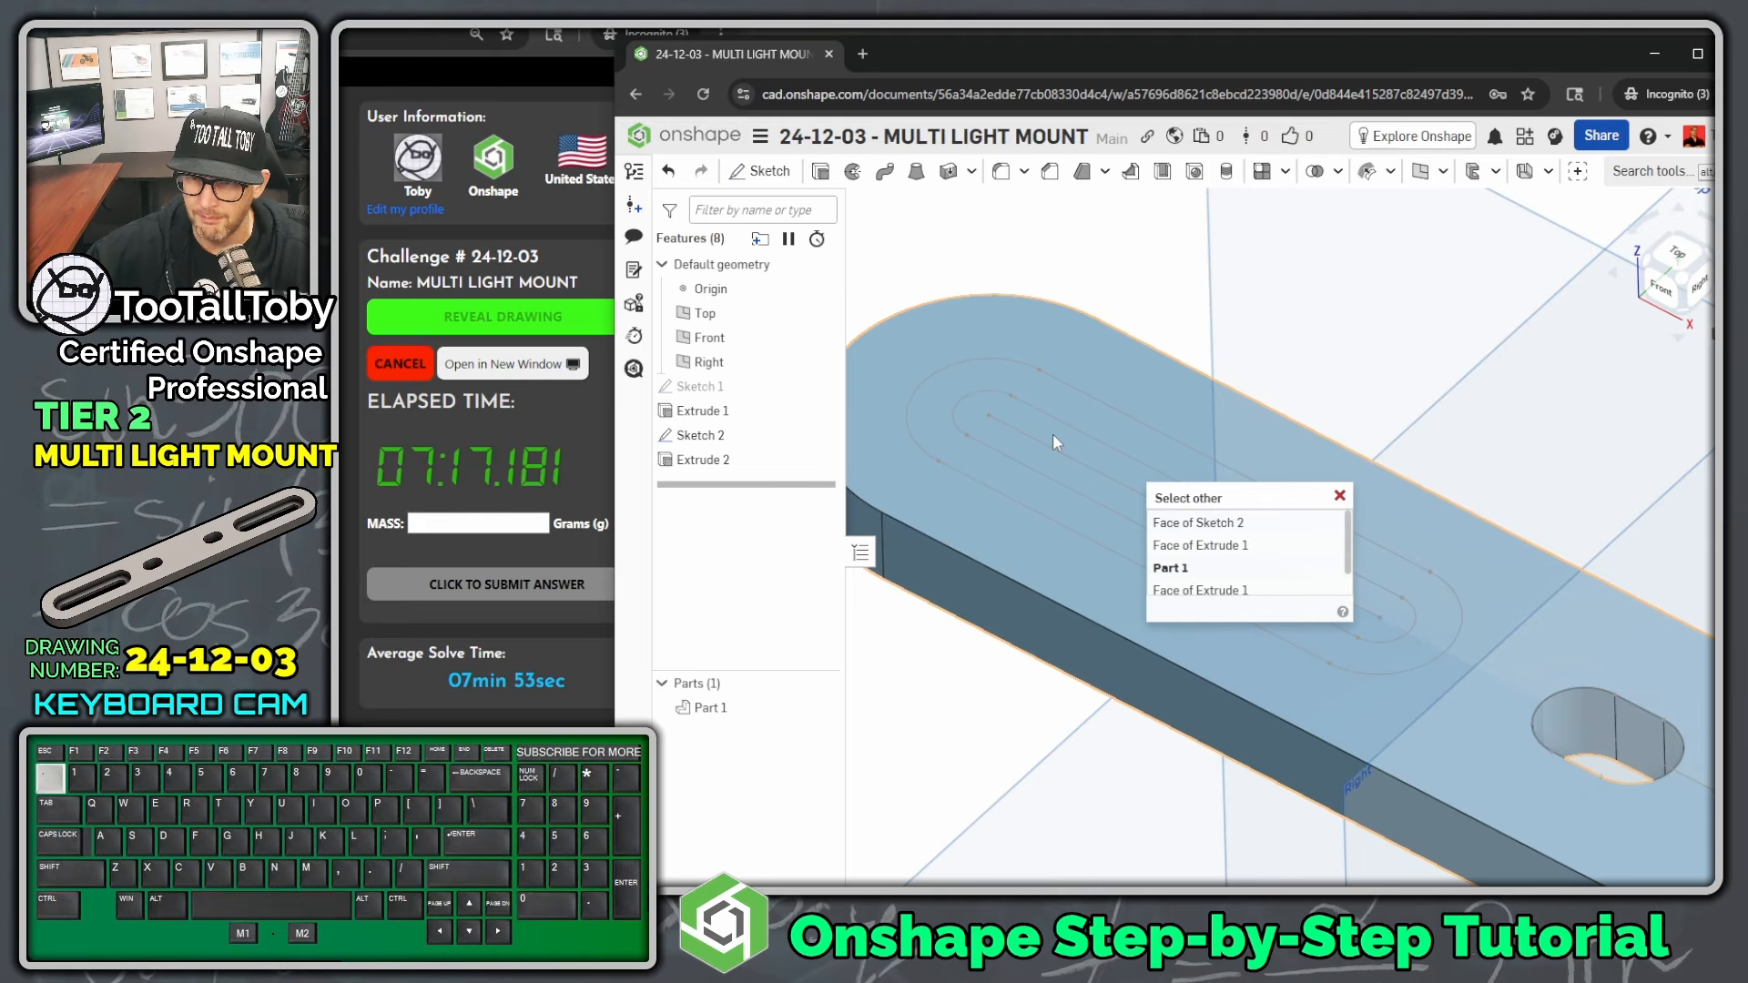
key("grave")
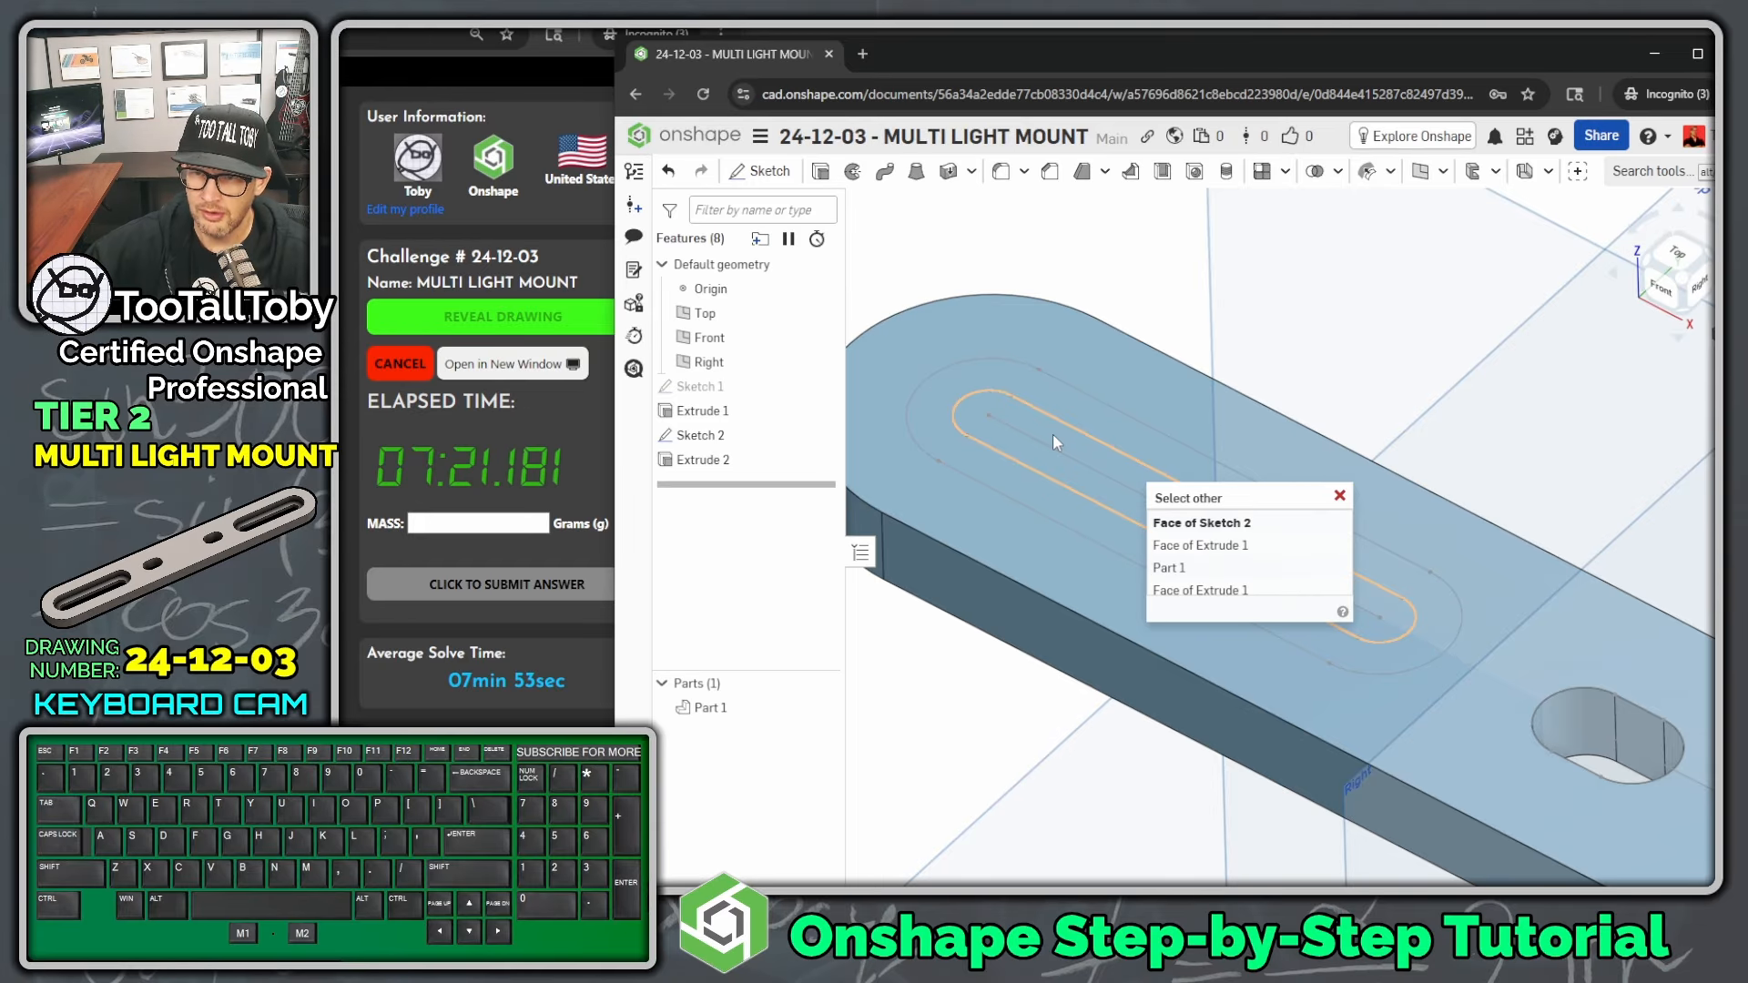
left_click(1213, 526)
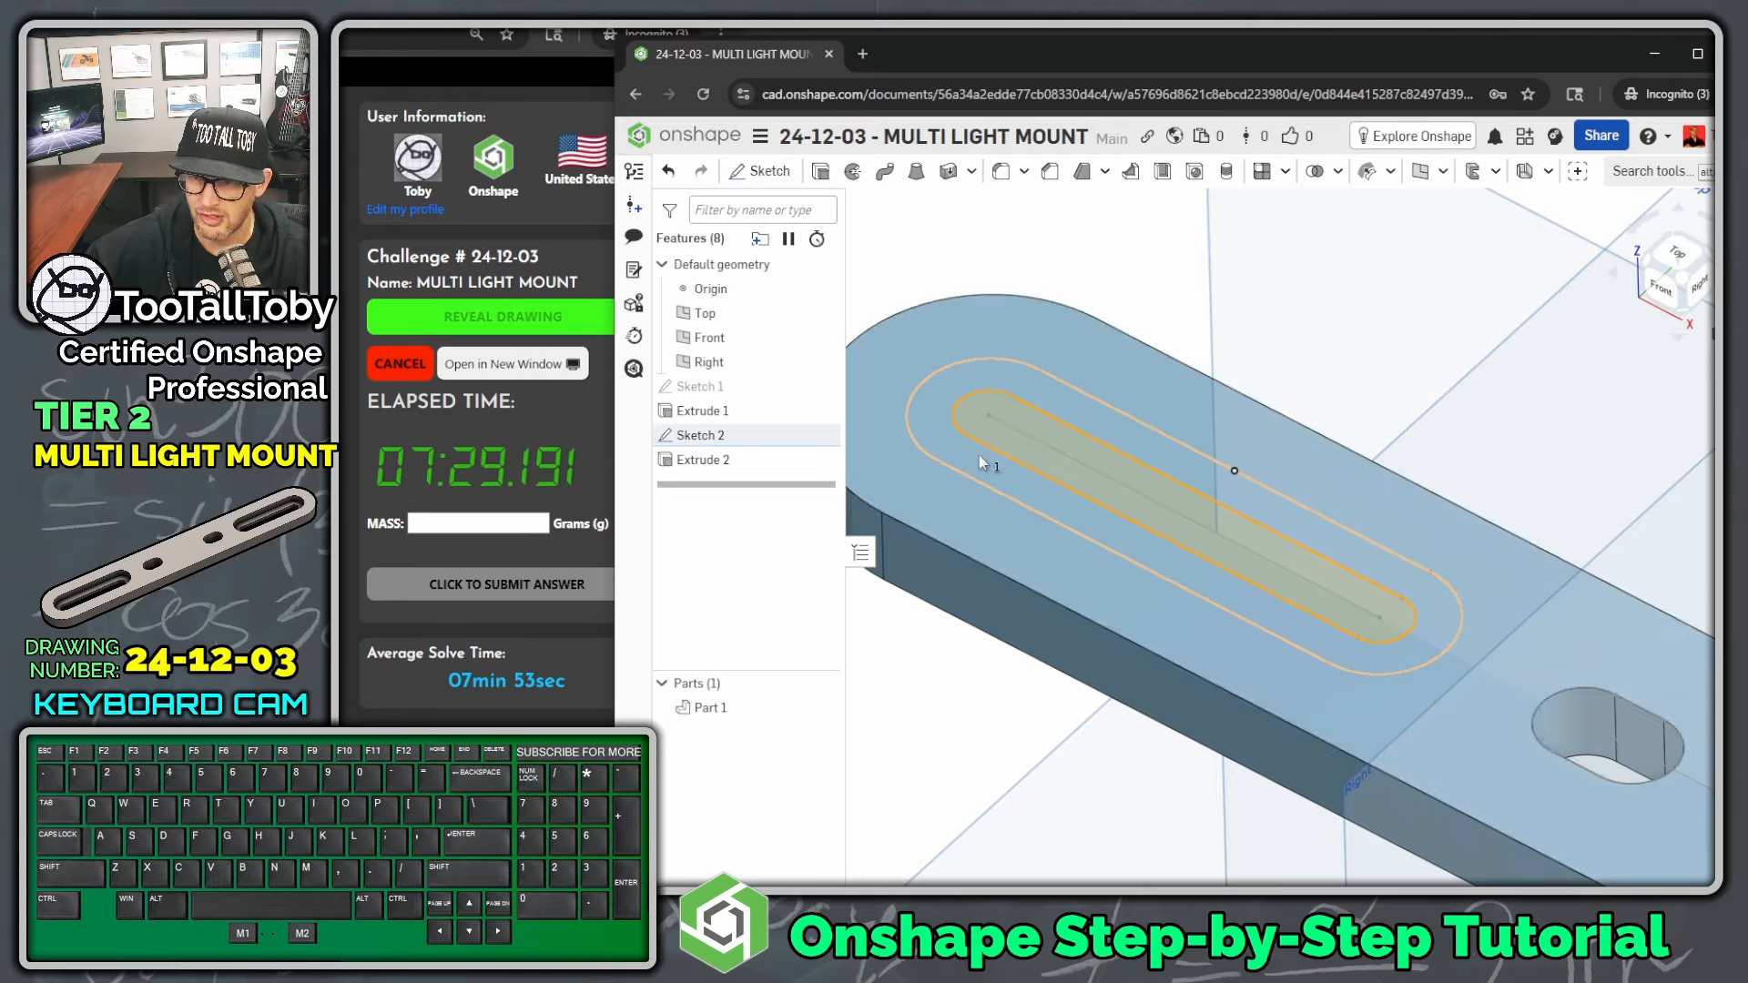
left_click(822, 172)
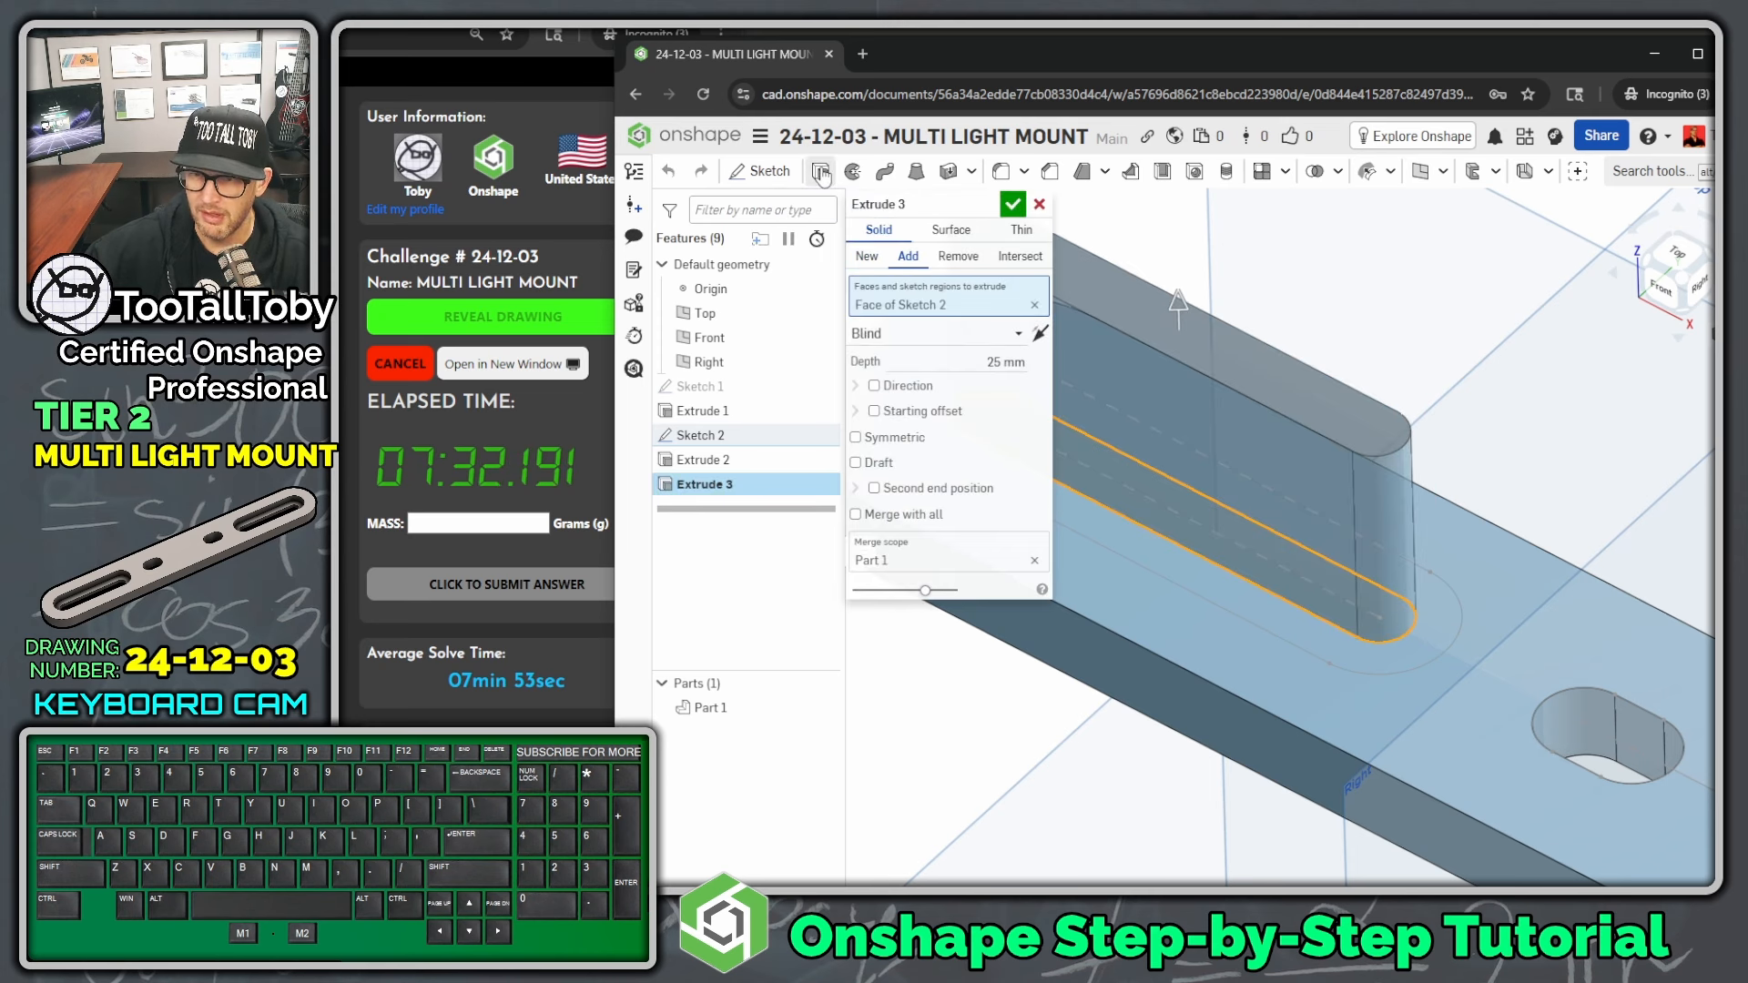
left_click(949, 259)
left_click(983, 334)
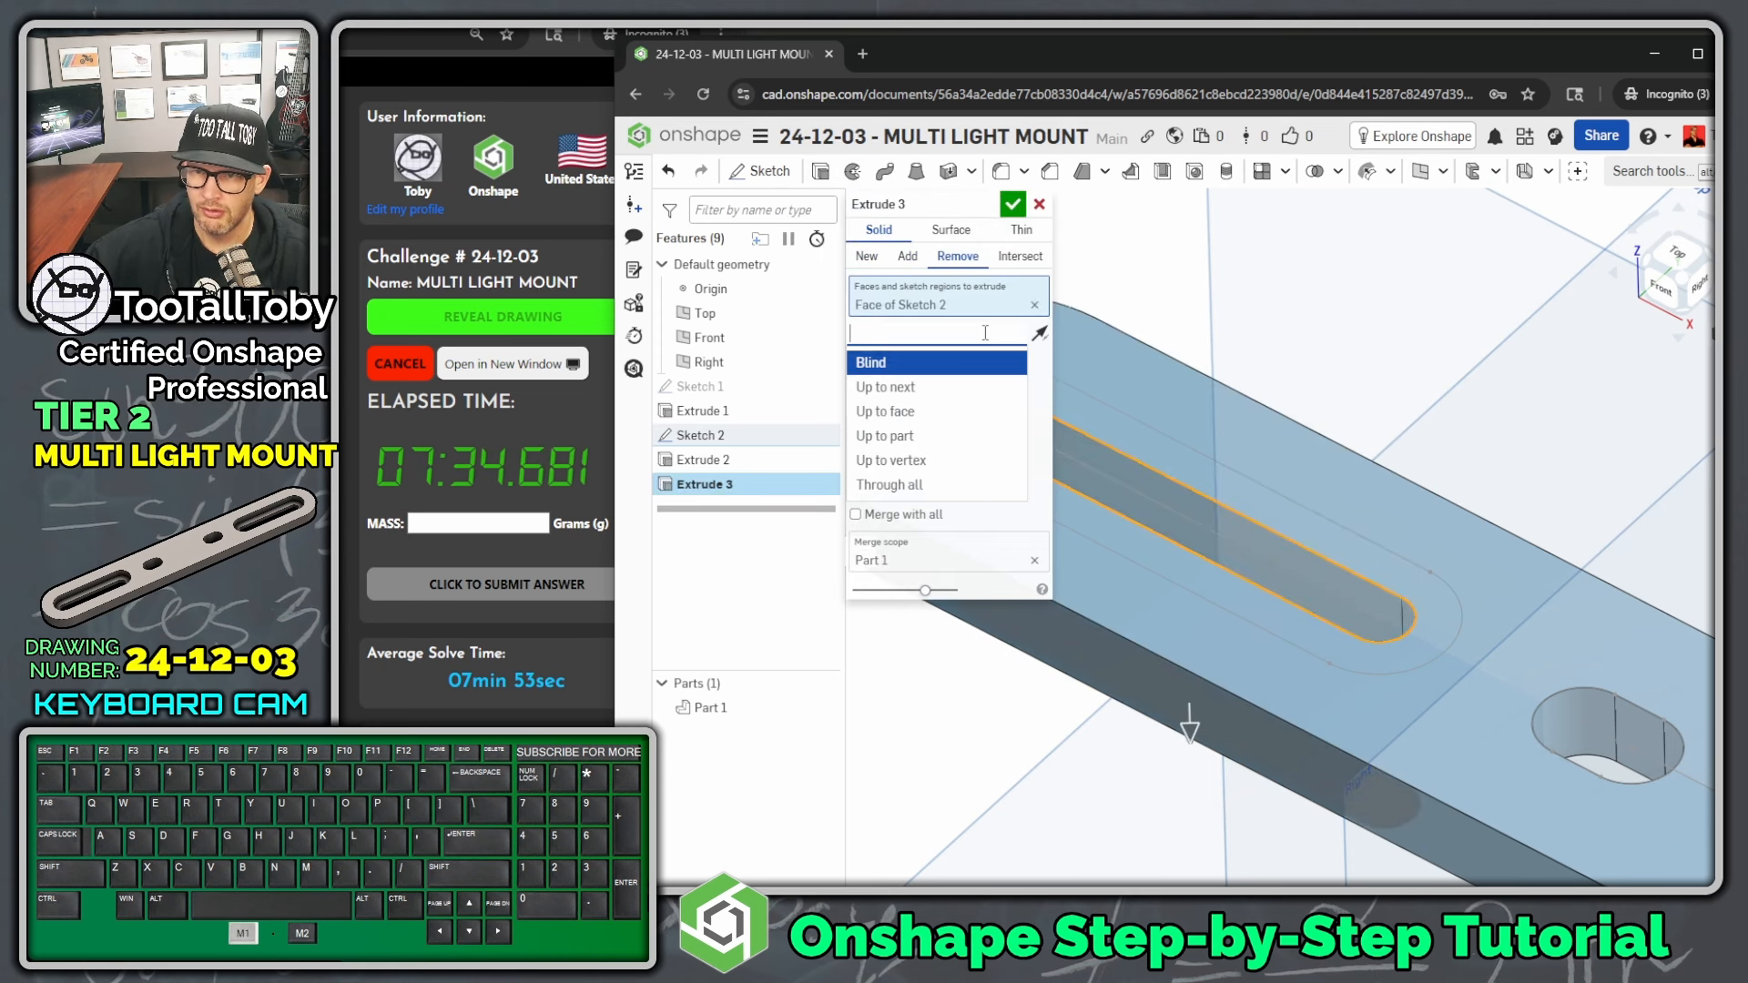
left_click(920, 485)
left_click(1013, 205)
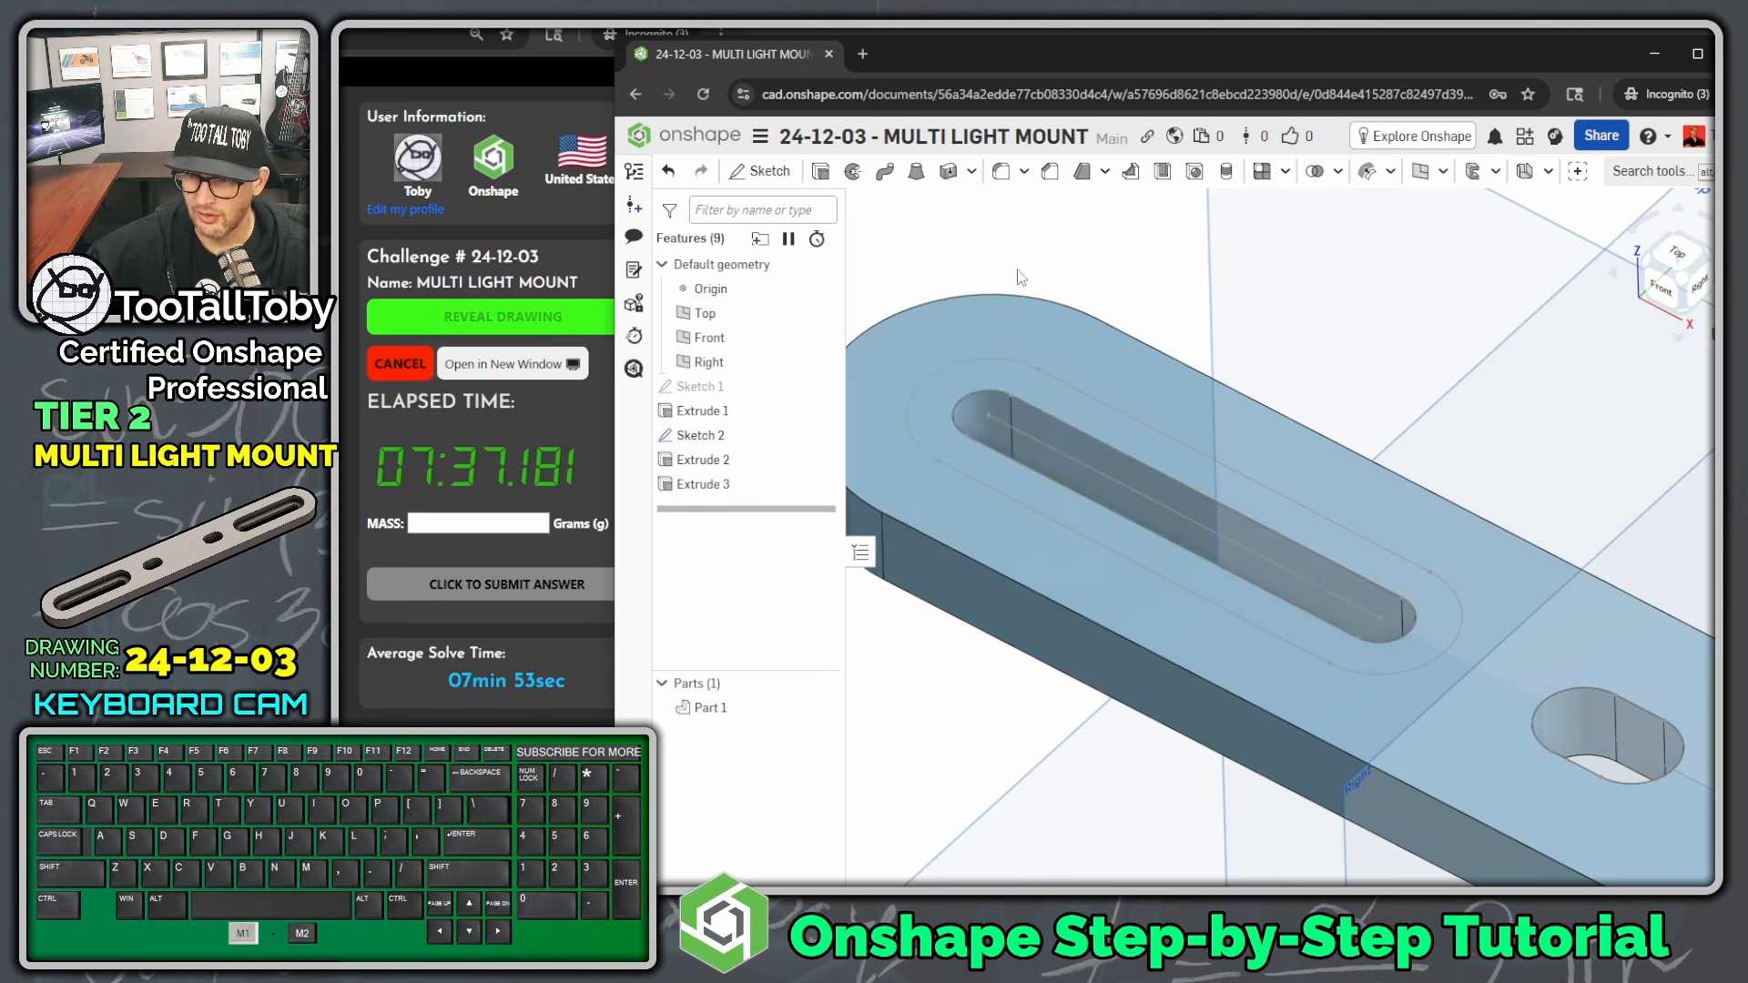
- Extrude the ring region around the long slot as a Blind Remove cut with a depth of 6 mm
scroll(985, 779, "down", 3)
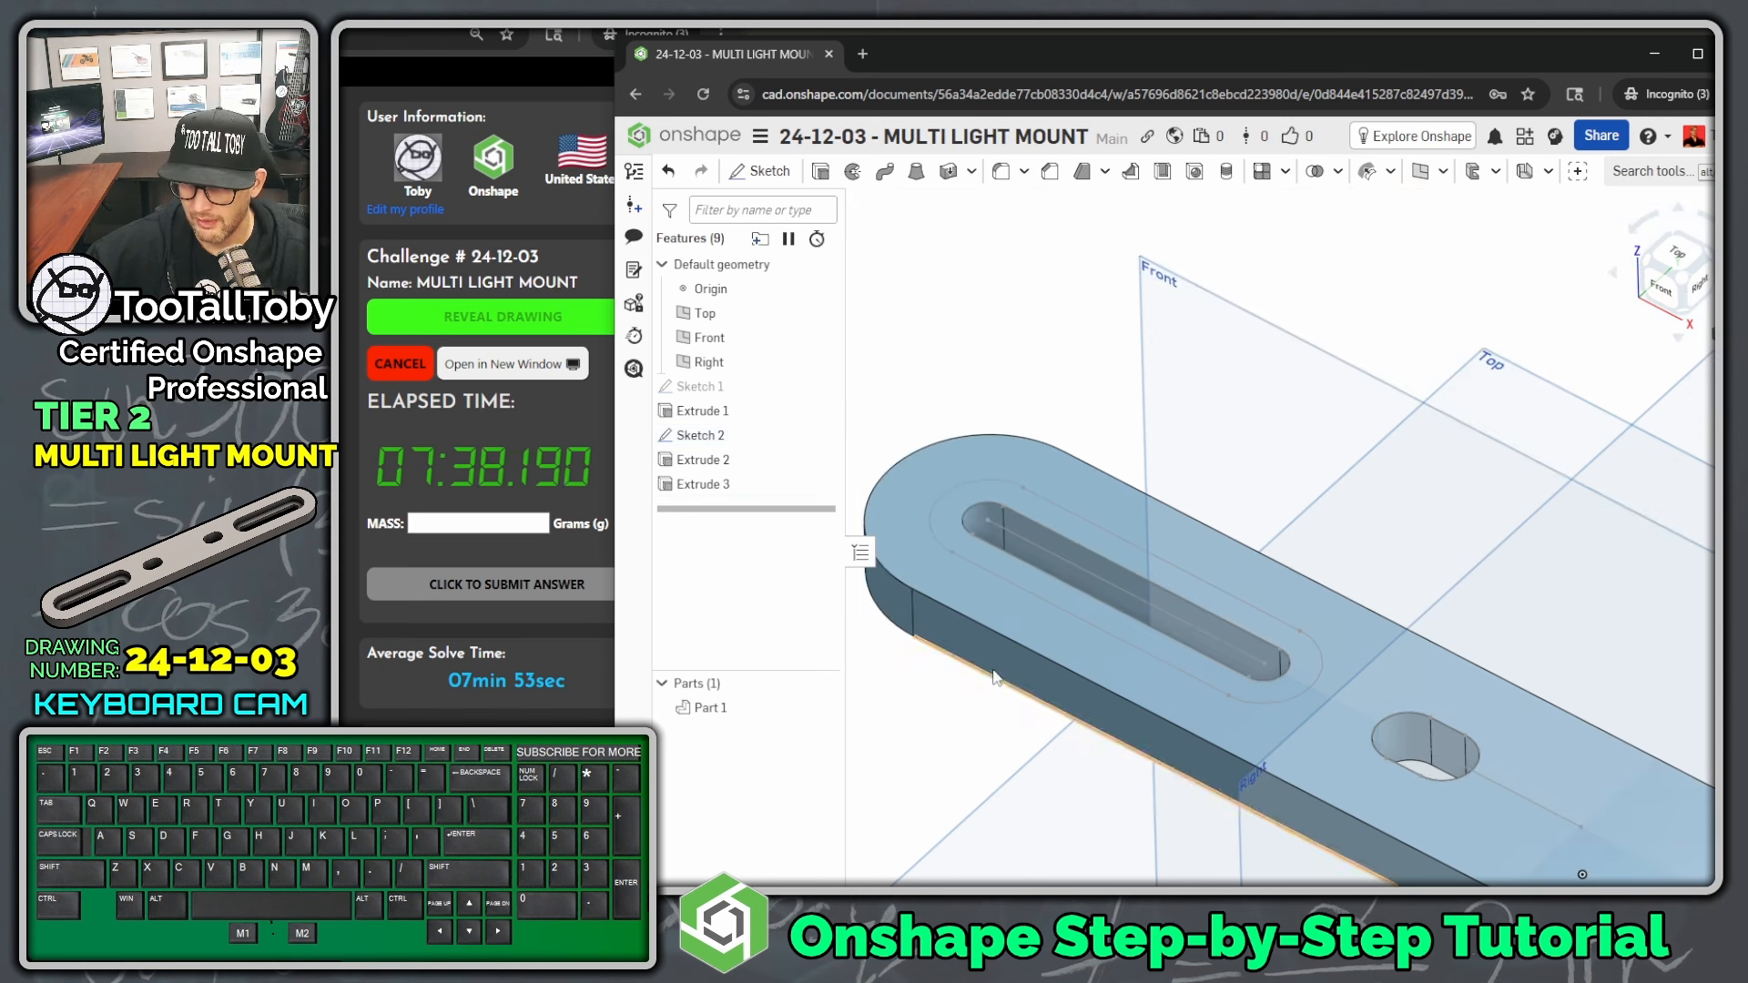
left_click(1051, 519)
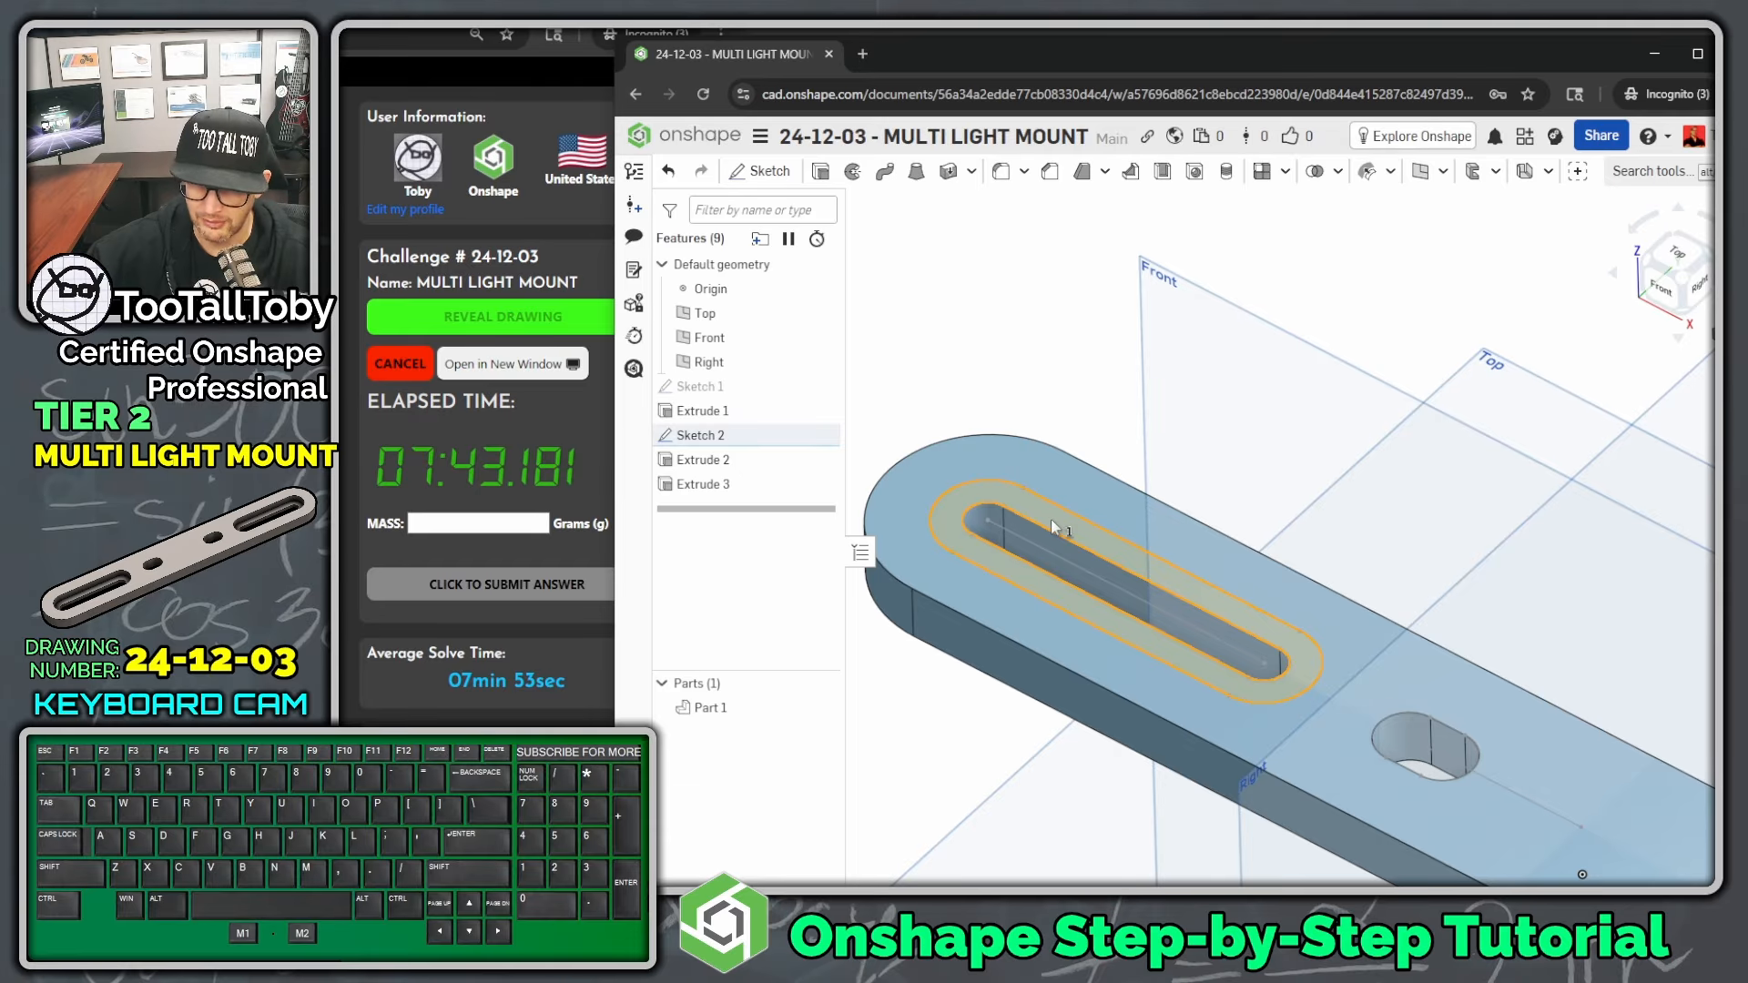
left_click(824, 173)
left_click(958, 256)
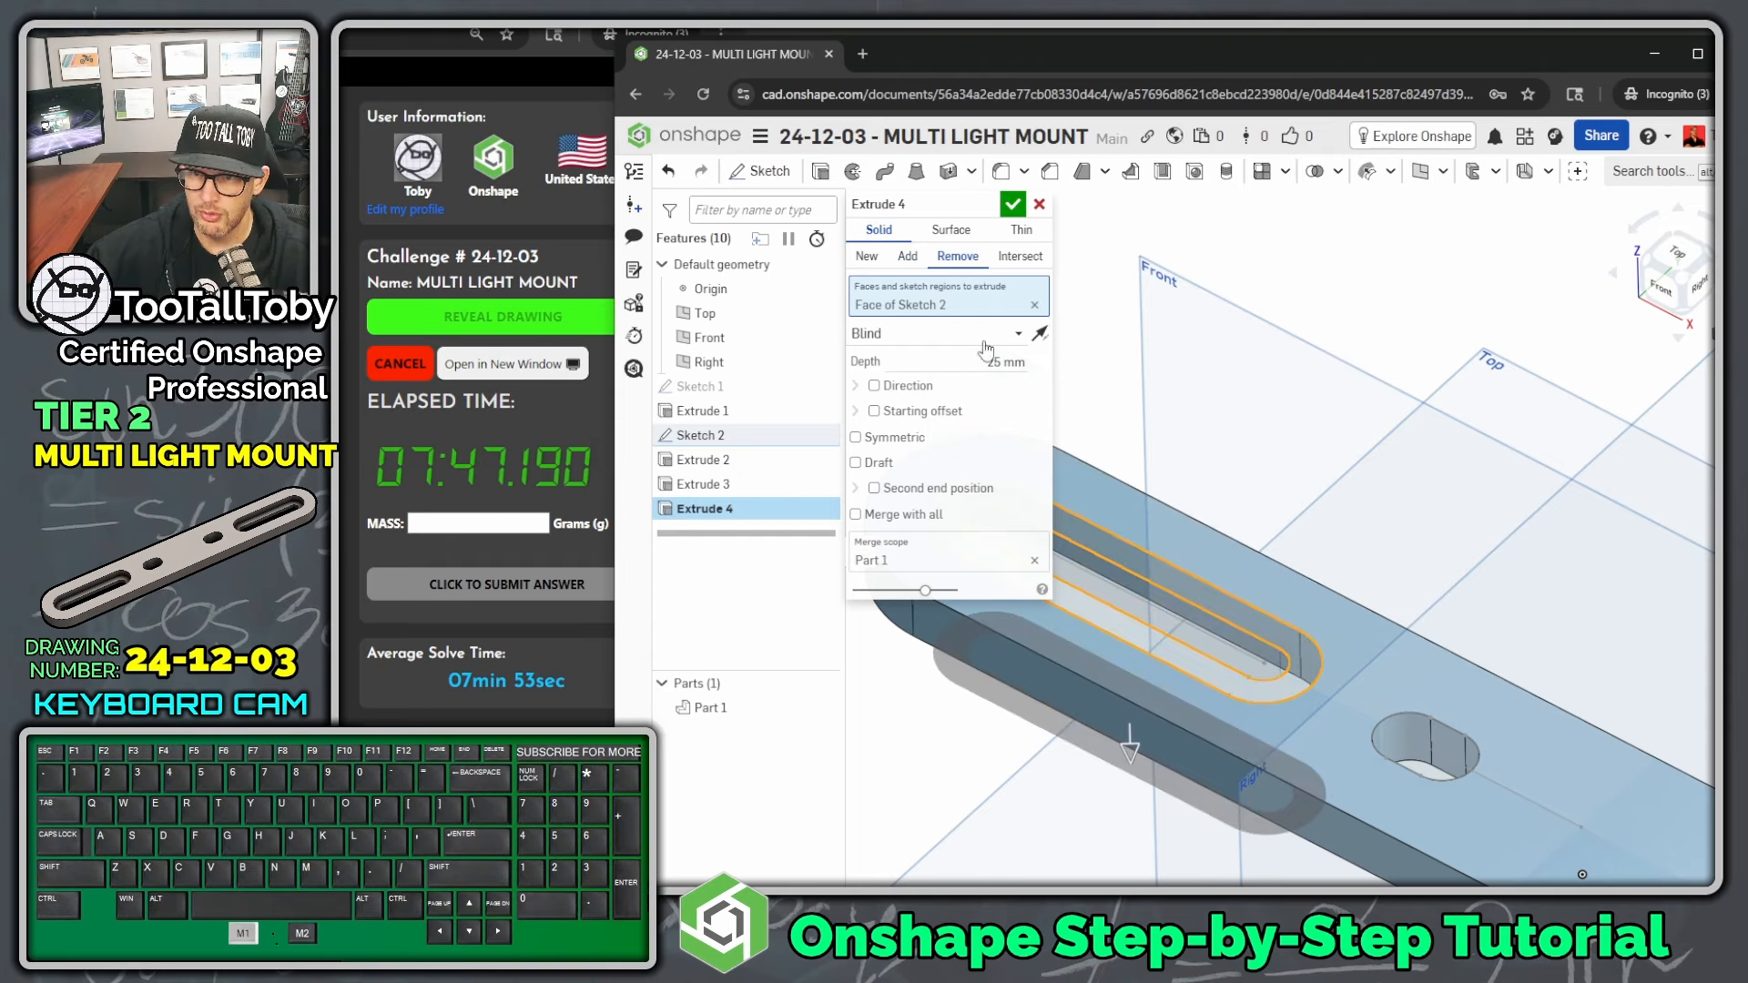
left_click(975, 366)
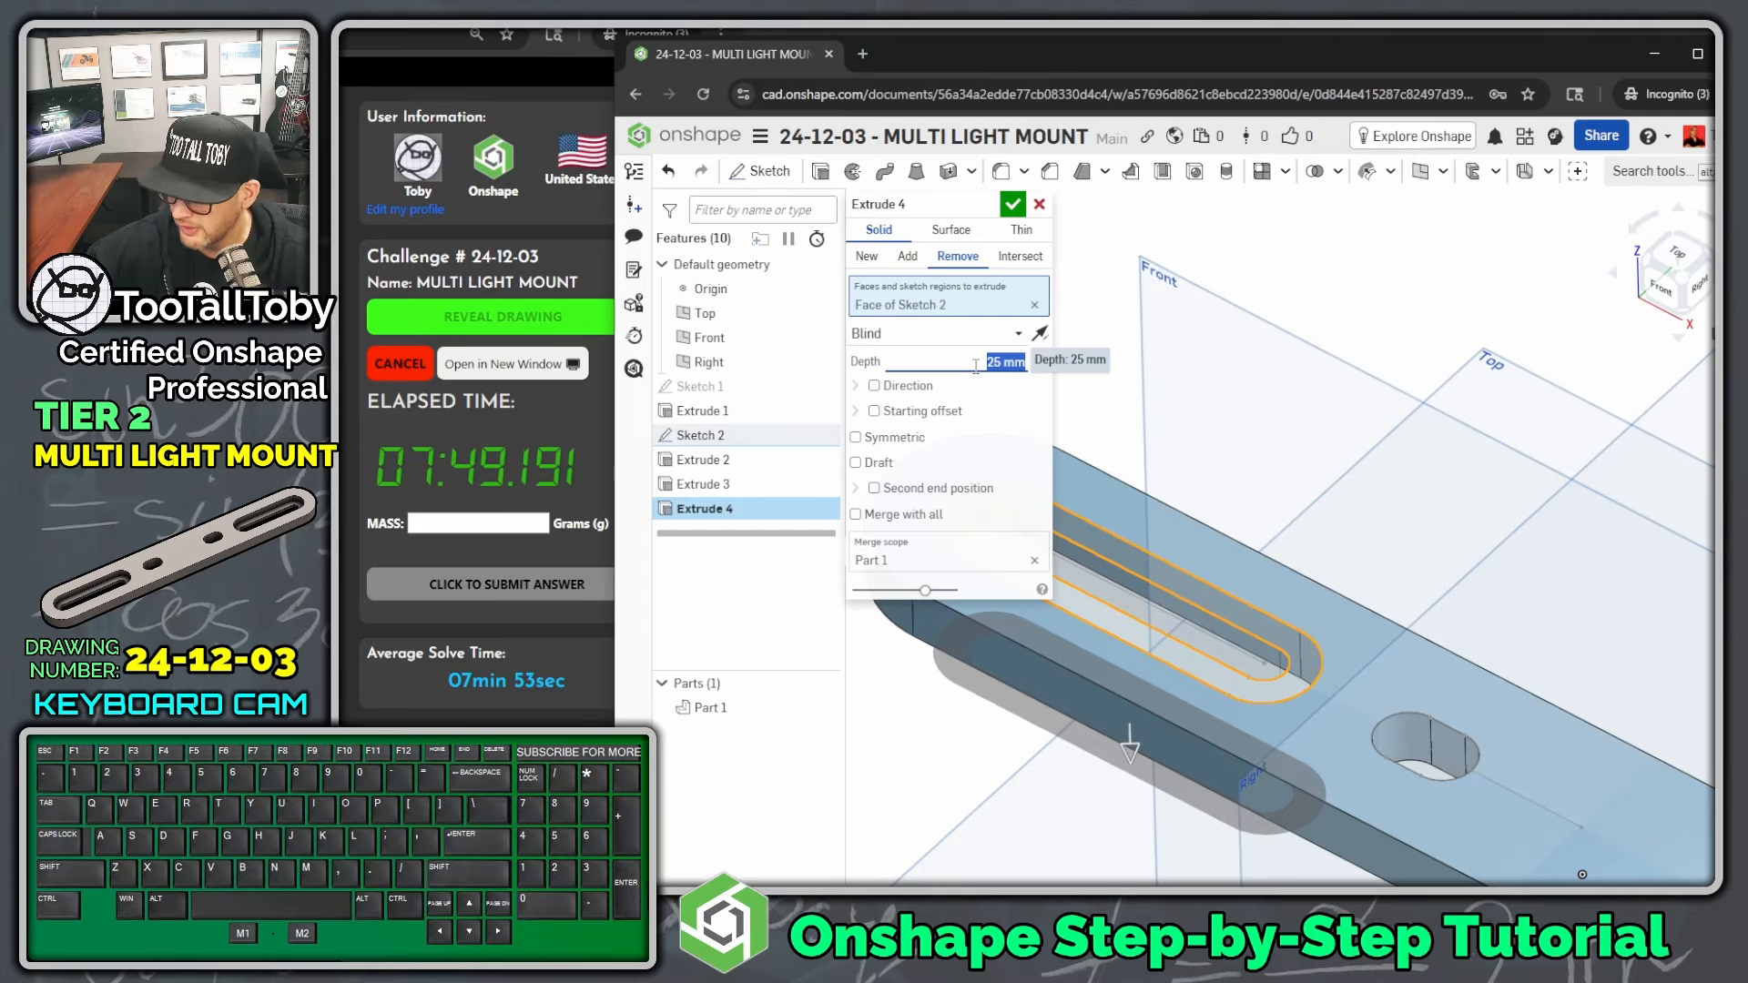
type("6")
key("Return")
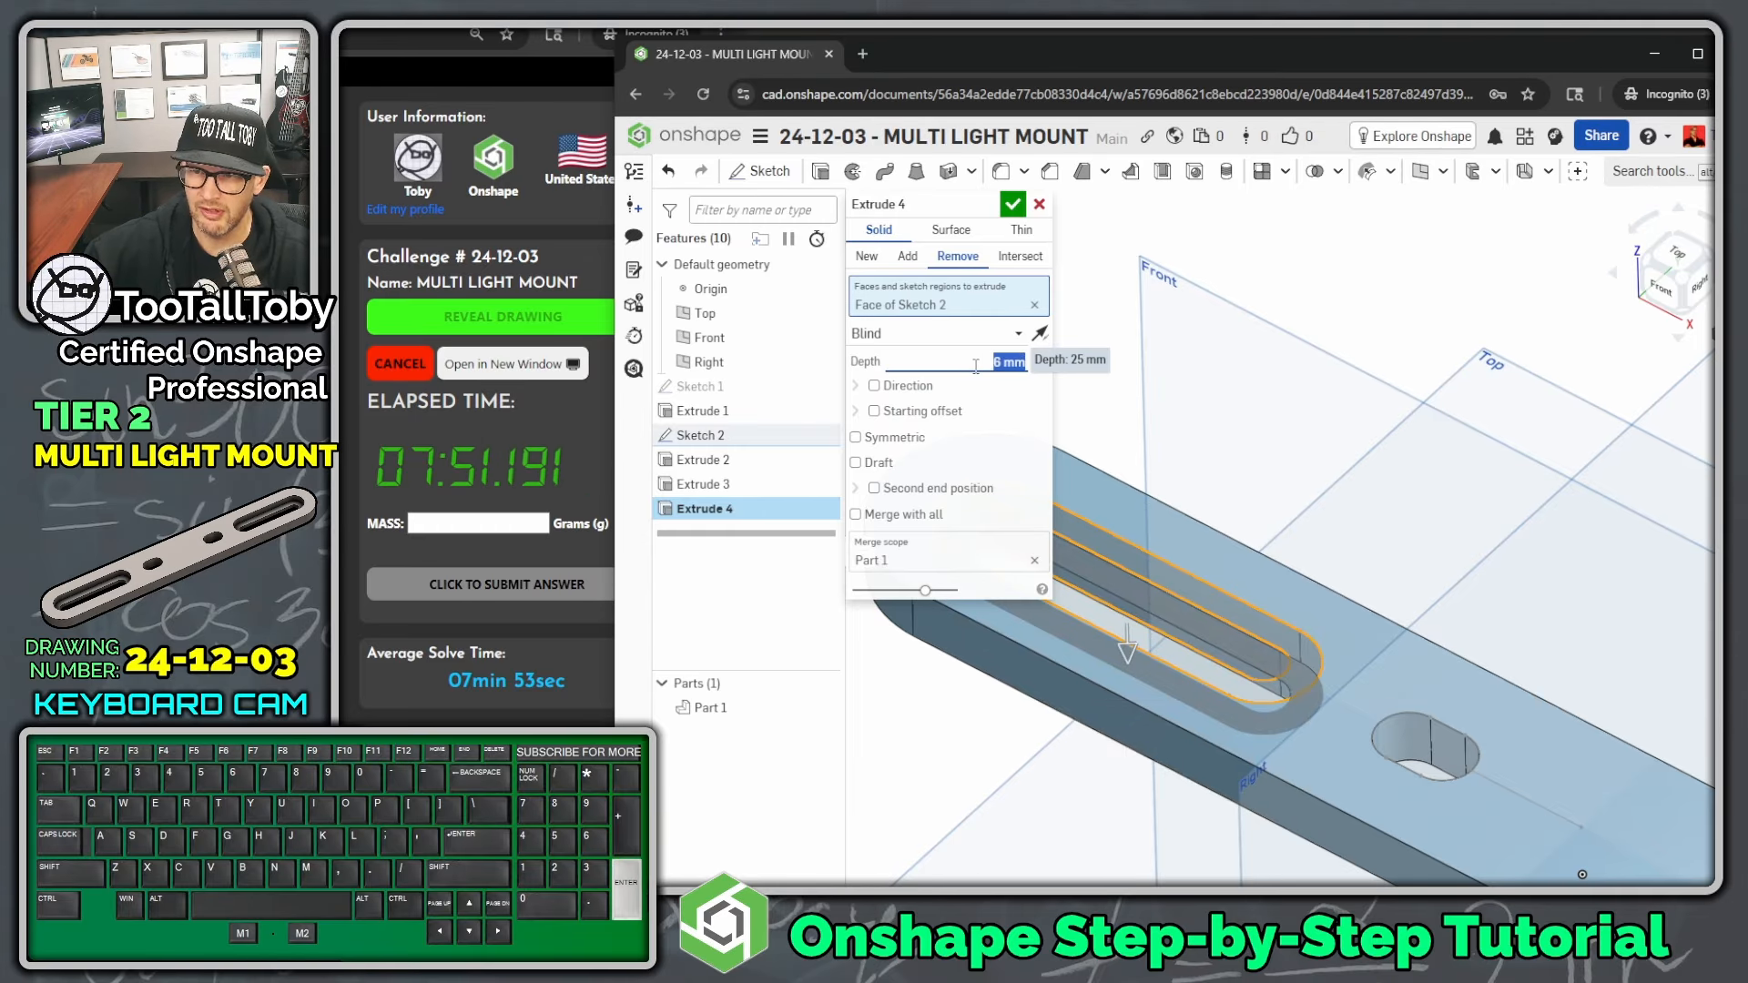
key("Return")
- Inspect the stepped long slot and hide Sketch 2
scroll(1467, 759, "down", 4)
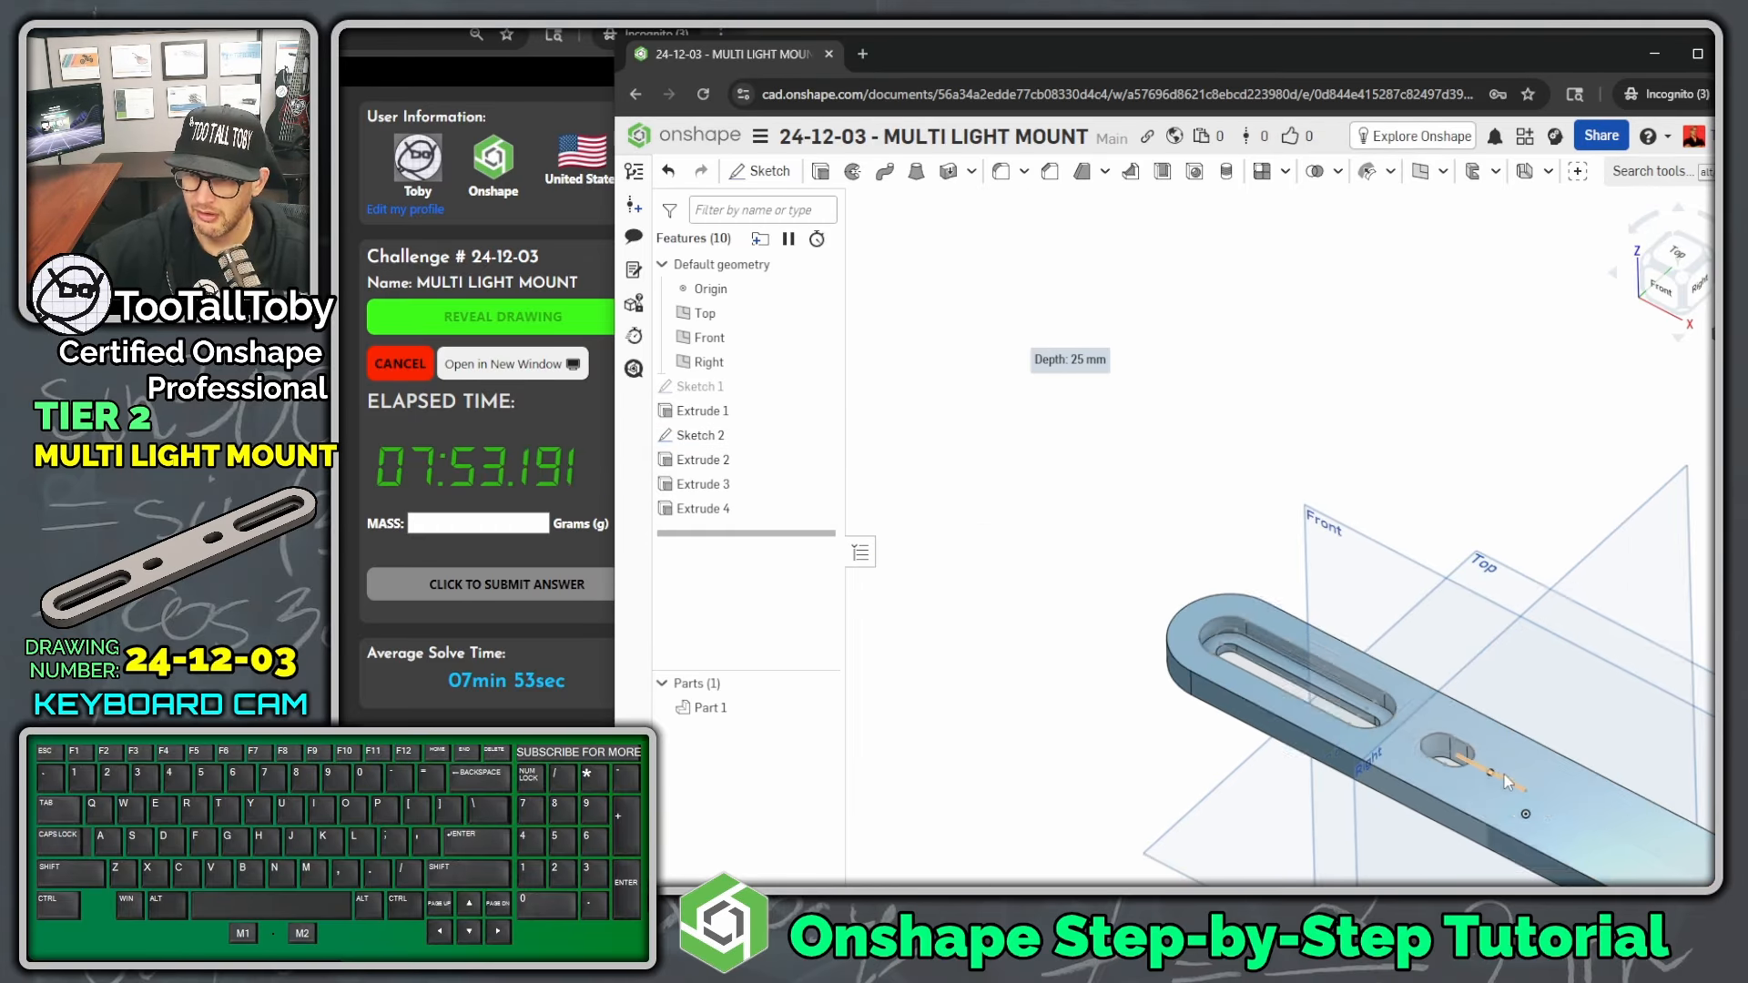
scroll(1469, 765, "up", 2)
middle_click_drag(1544, 785, 1391, 650)
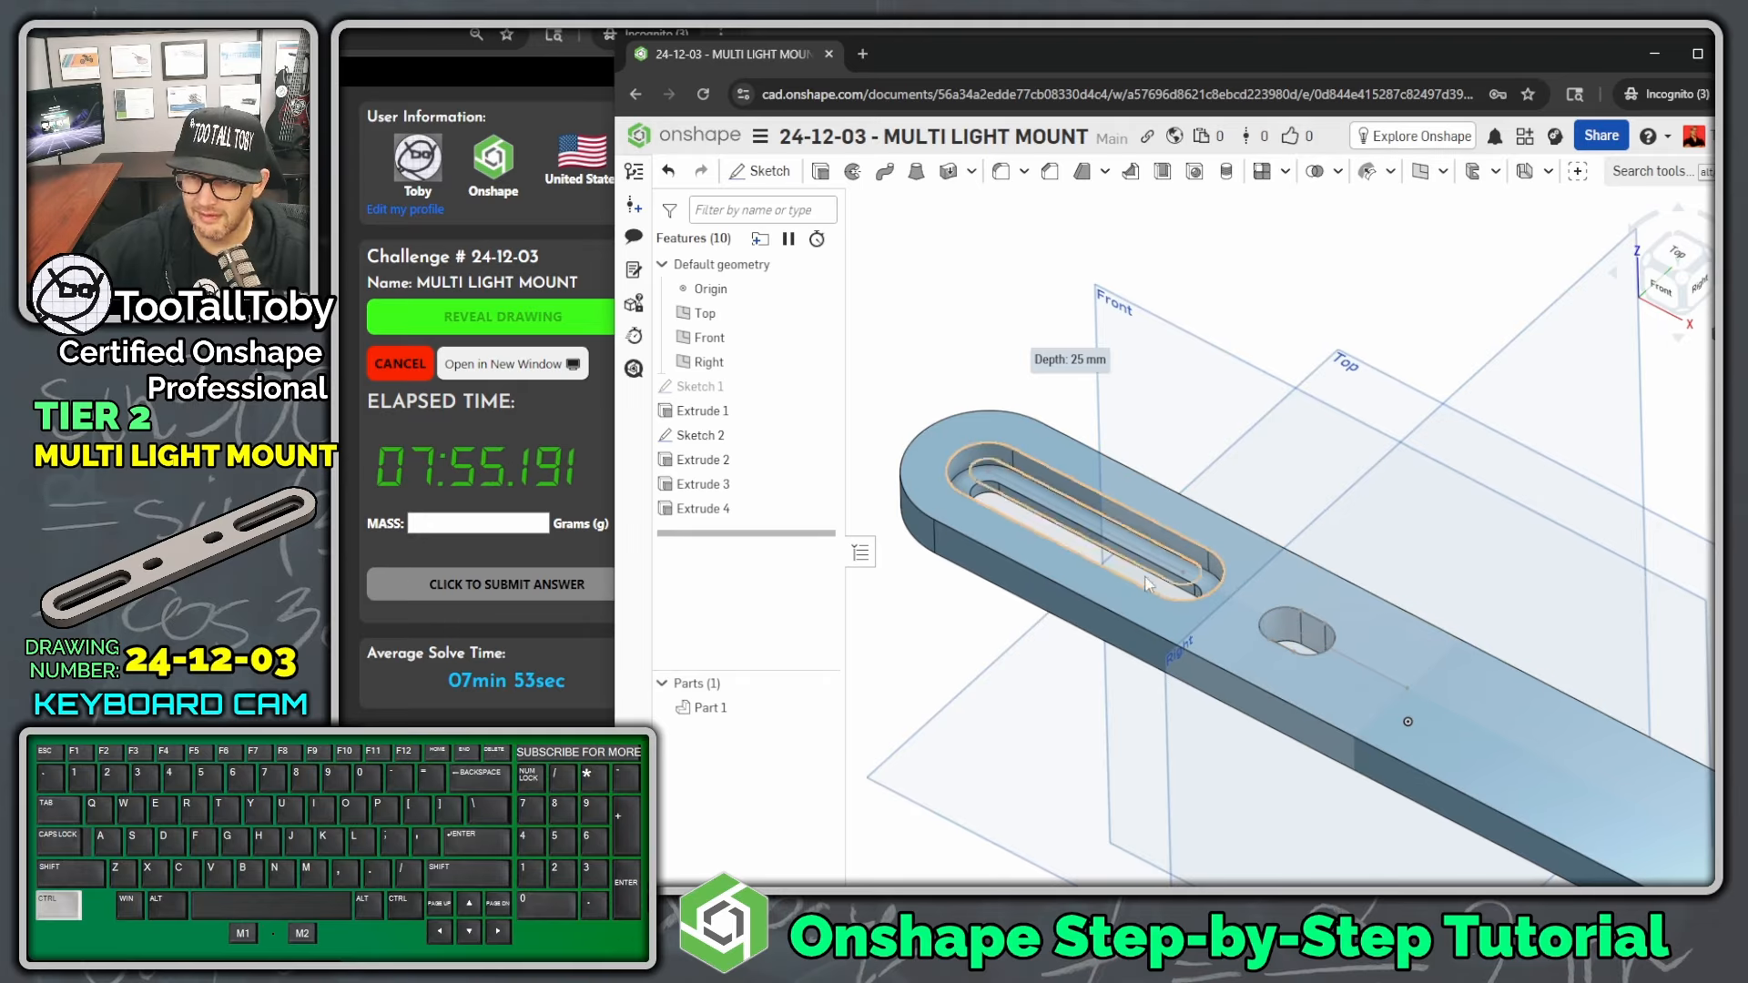
scroll(1184, 517, "up", 3)
right_click_drag(1074, 530, 1003, 534)
scroll(901, 475, "up", 4)
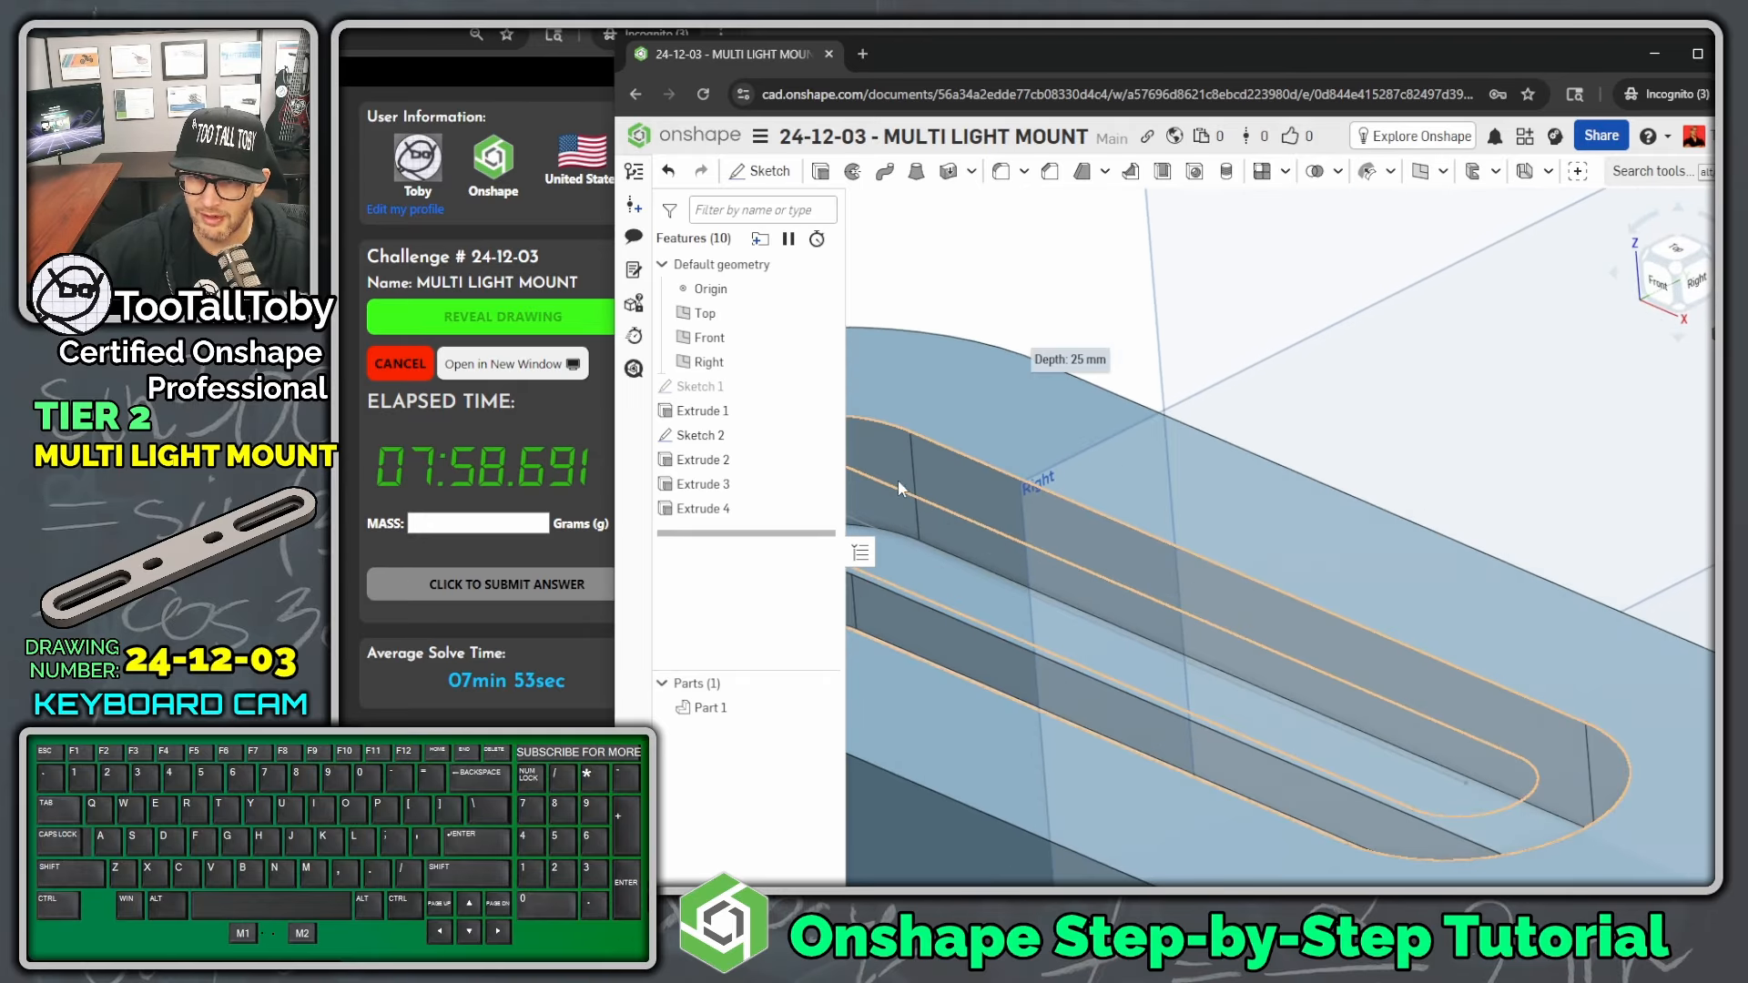
right_click(958, 515)
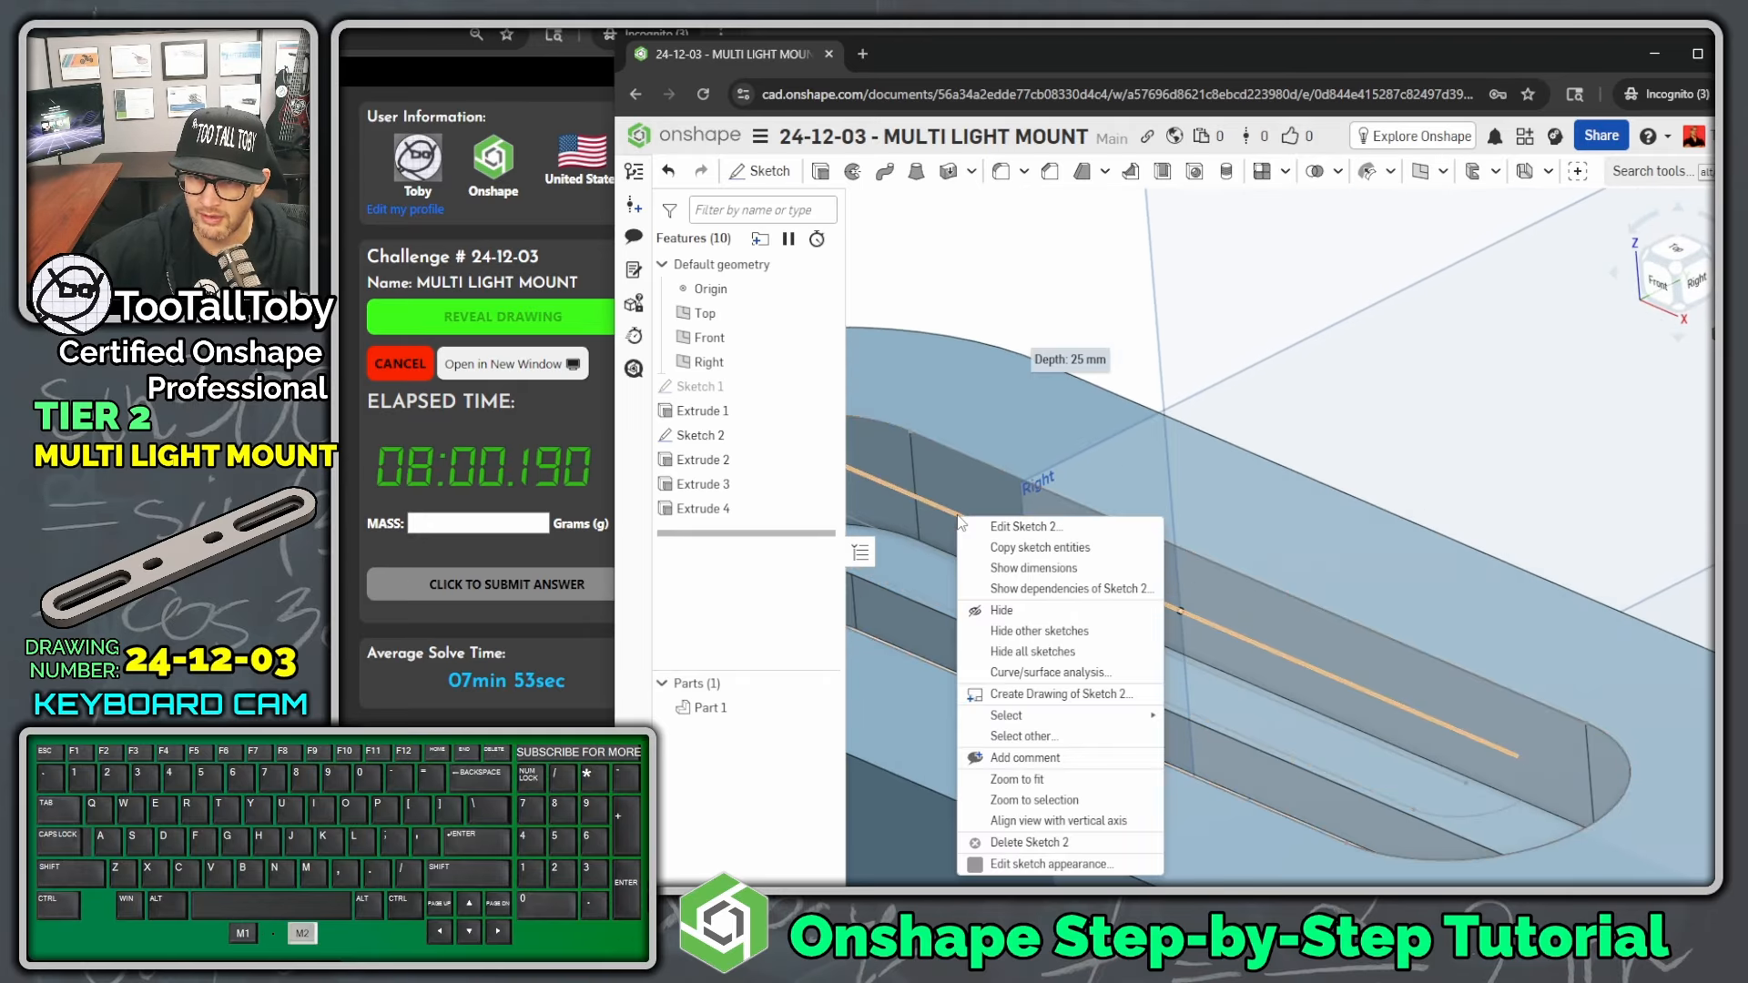
left_click(1007, 612)
scroll(1402, 720, "down", 5)
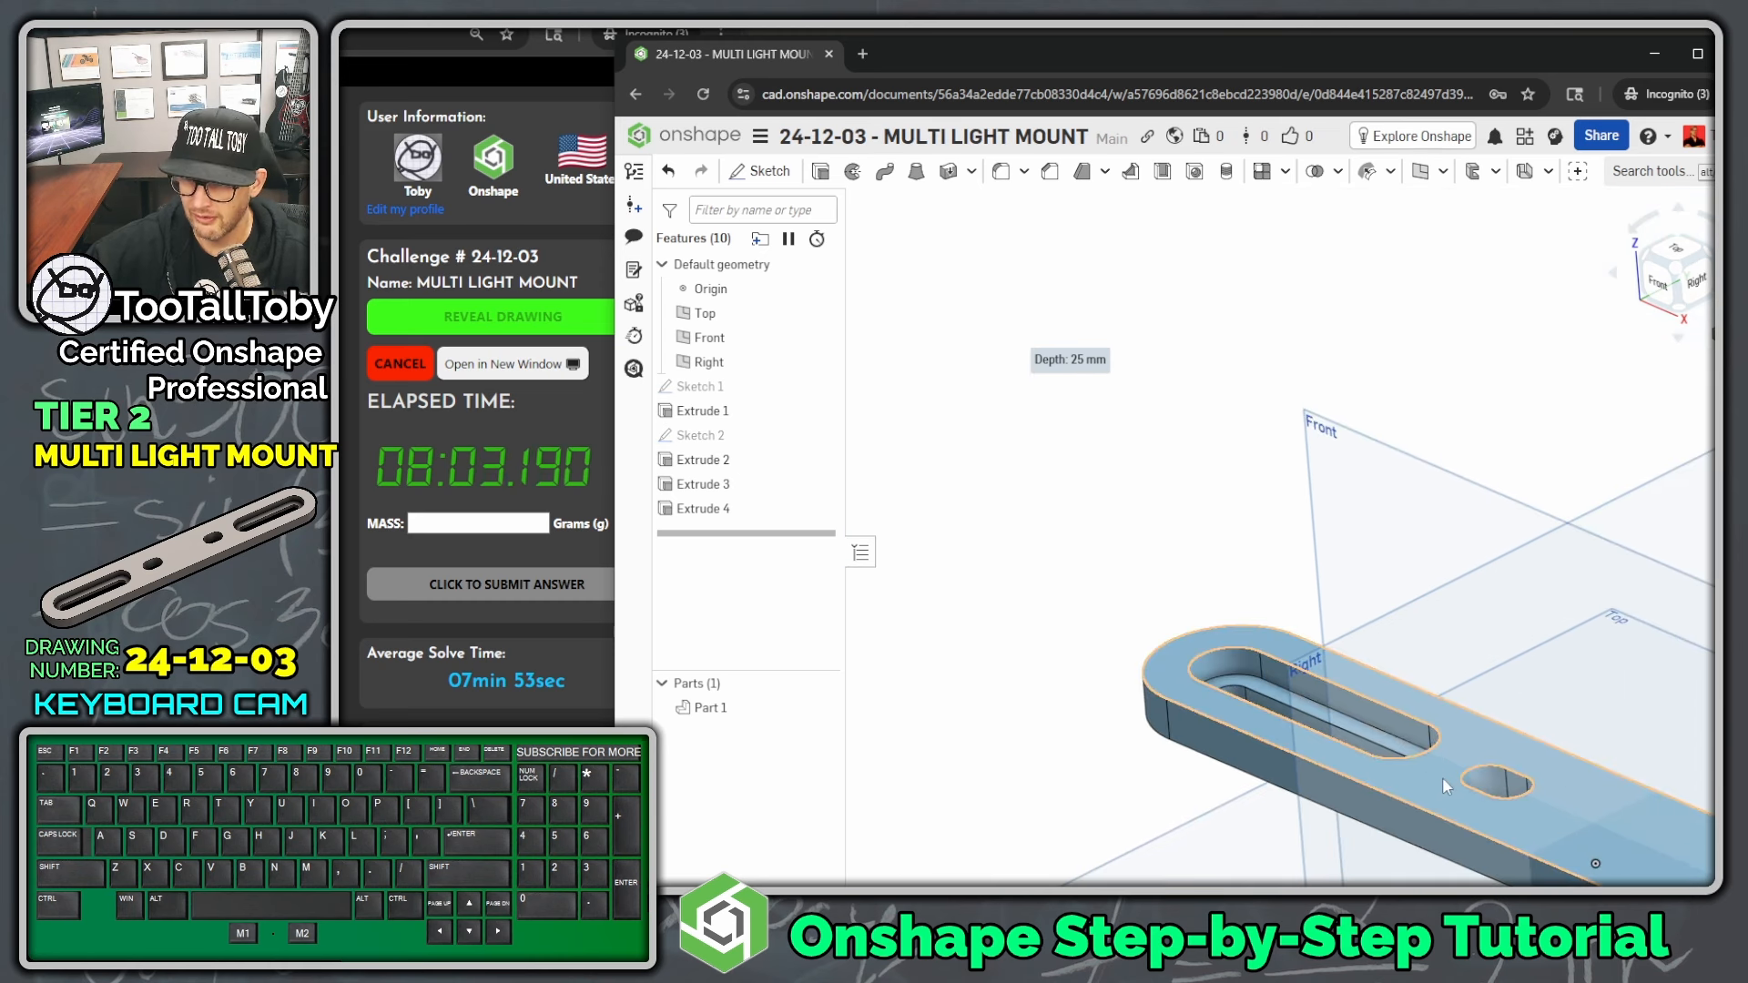
scroll(1220, 627, "down", 4)
right_click_drag(1415, 788, 1200, 659, "ctrl")
right_click_drag(1187, 597, 1186, 560)
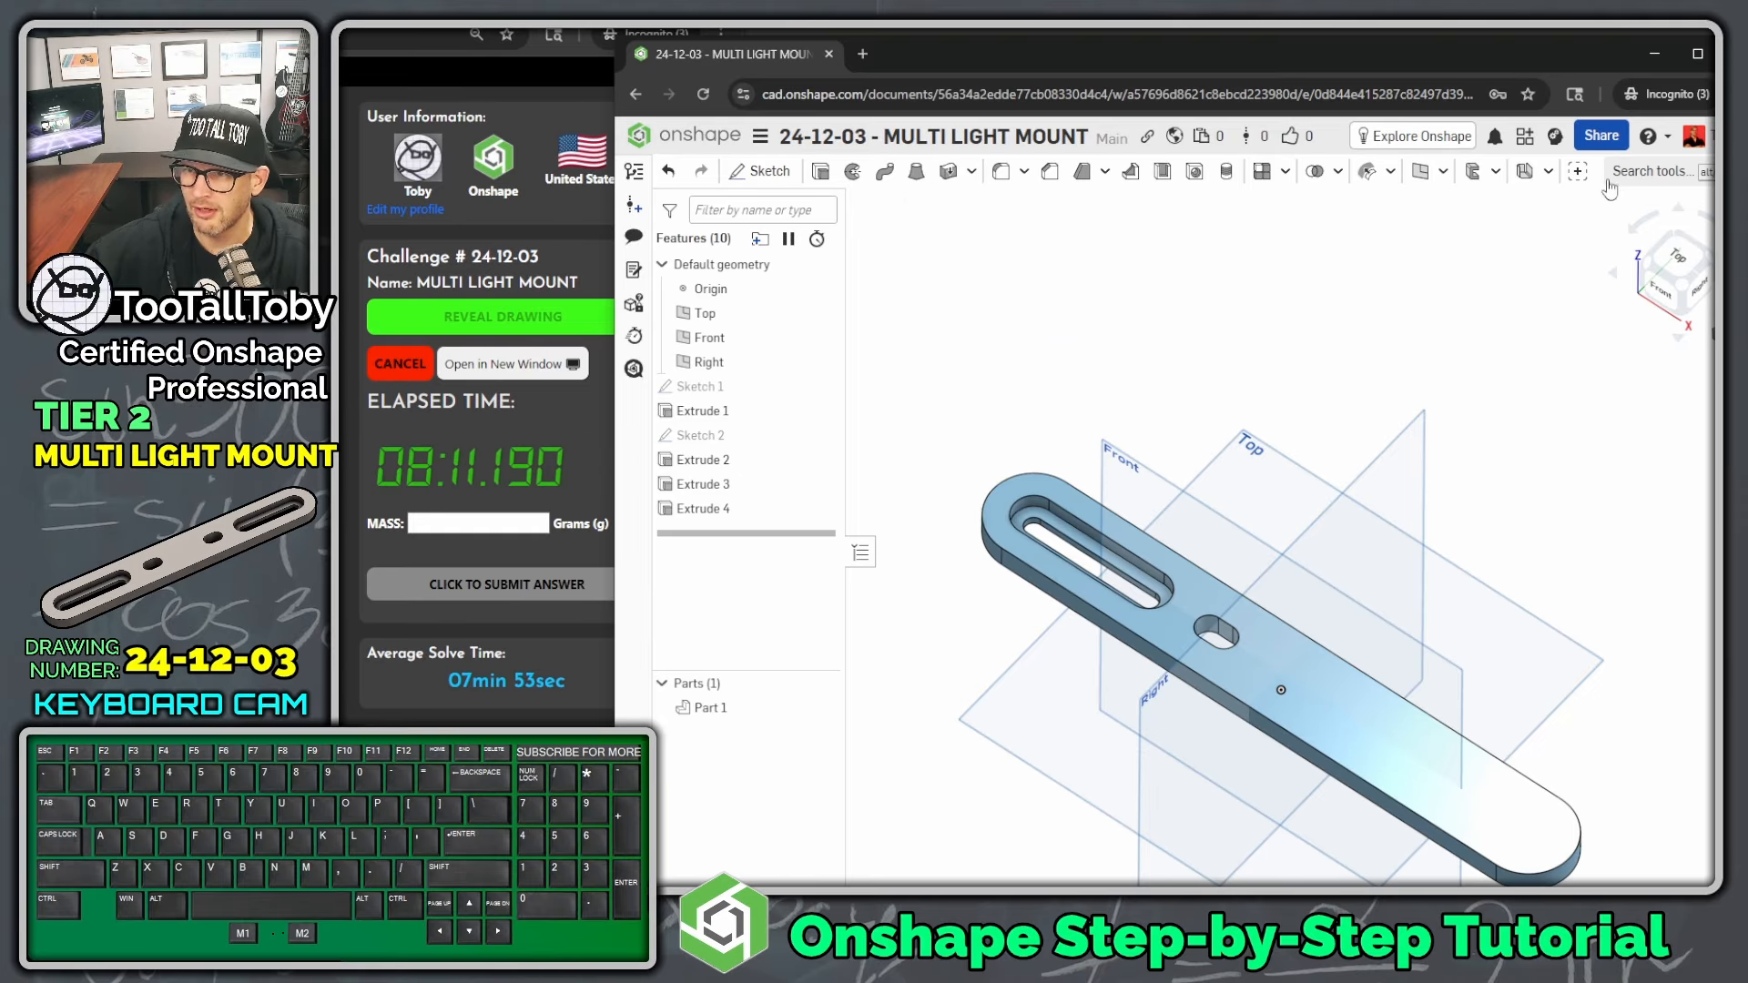
left_click(1638, 179)
type("mirror")
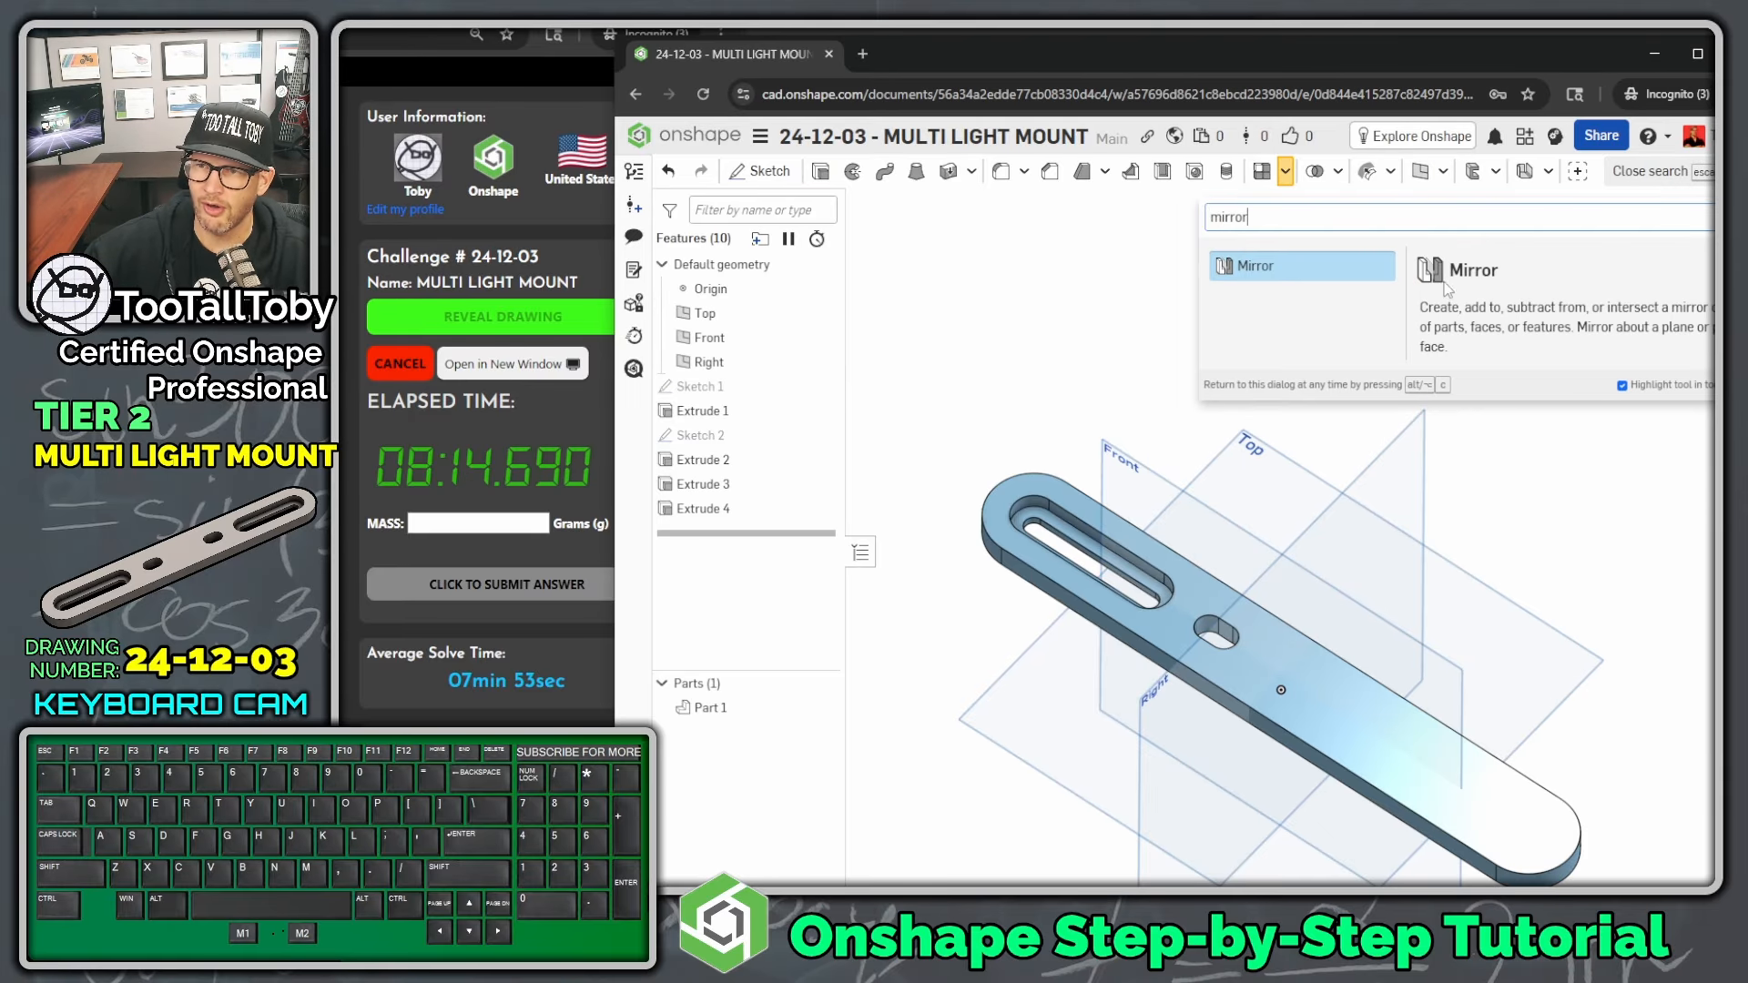
left_click(1280, 266)
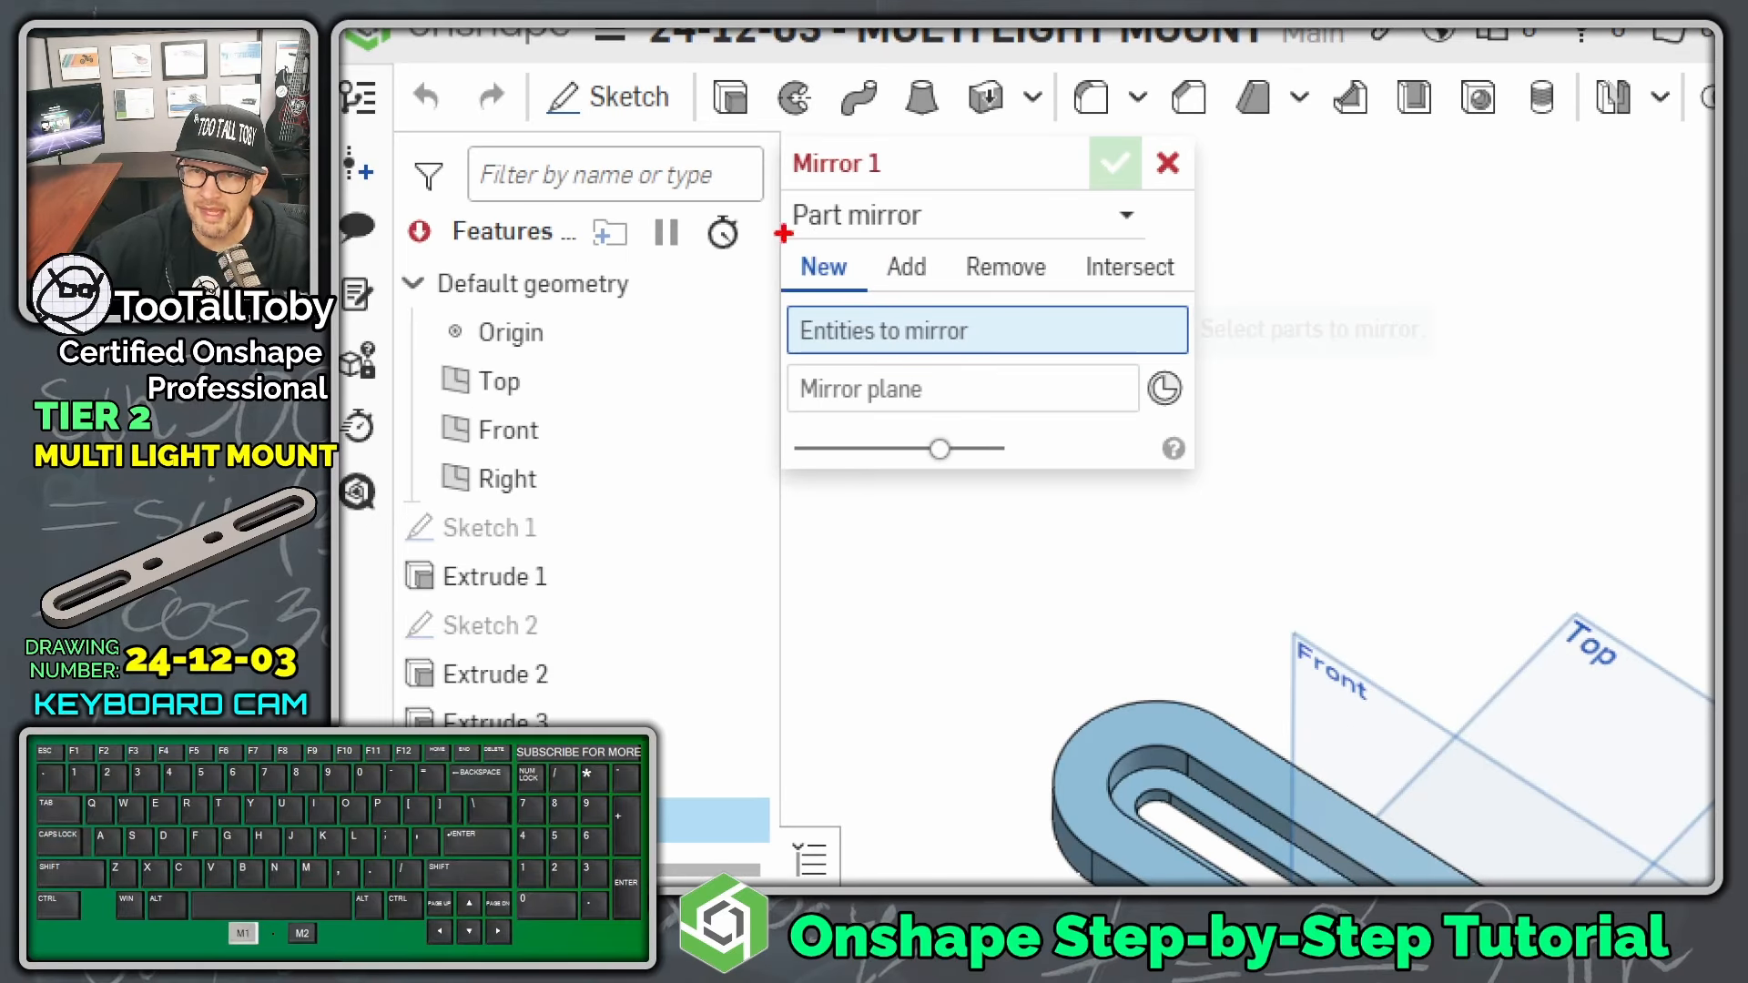
mouse_move(772, 239)
left_mouse_down()
mouse_move(952, 196)
mouse_move(779, 238)
left_mouse_up()
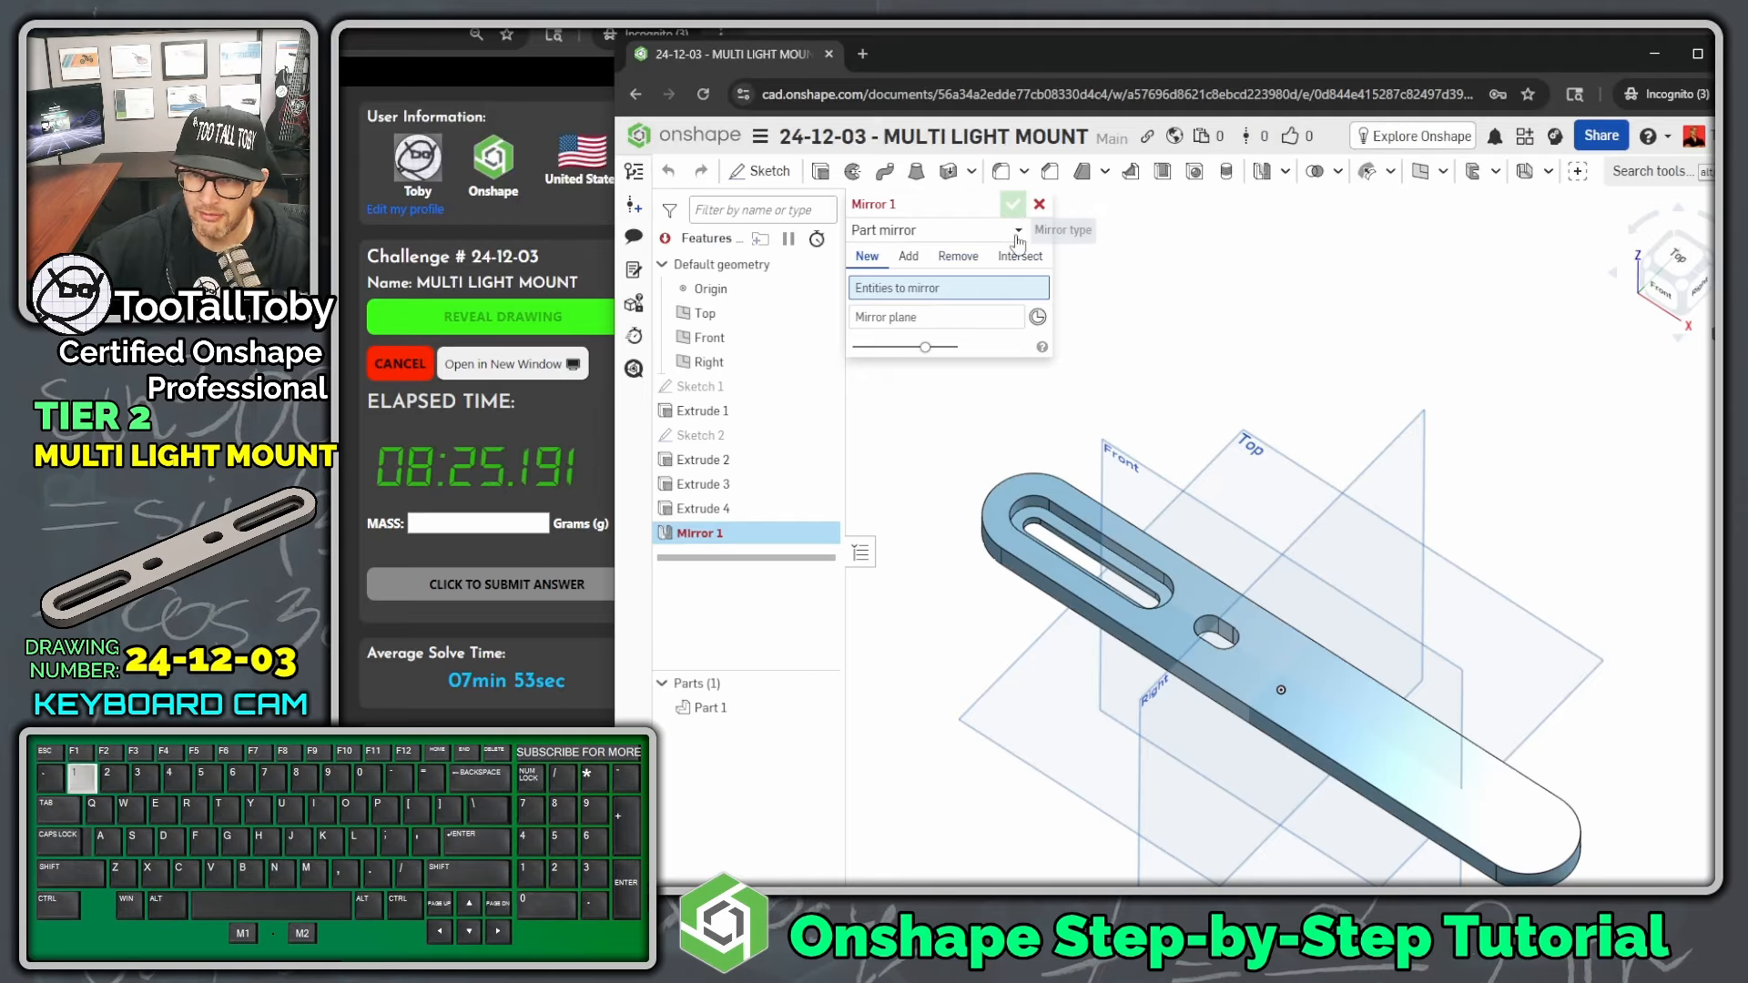
left_click(1126, 218)
left_click(910, 283)
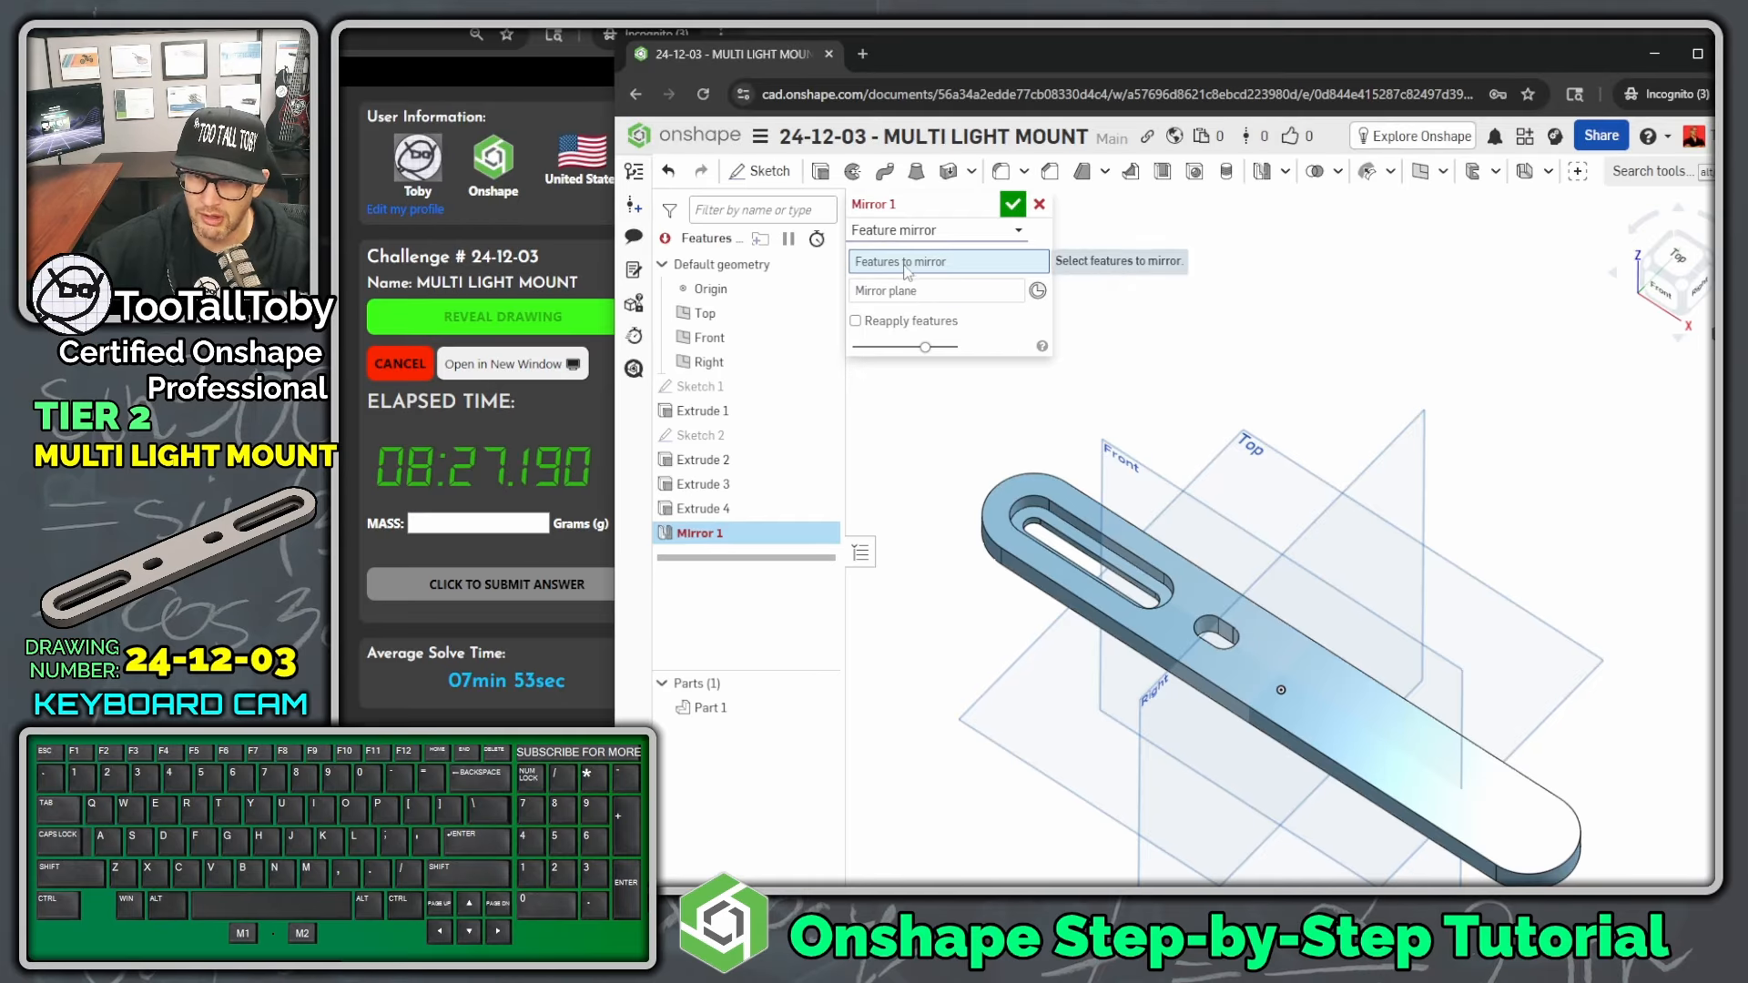
scroll(1127, 590, "down", 6)
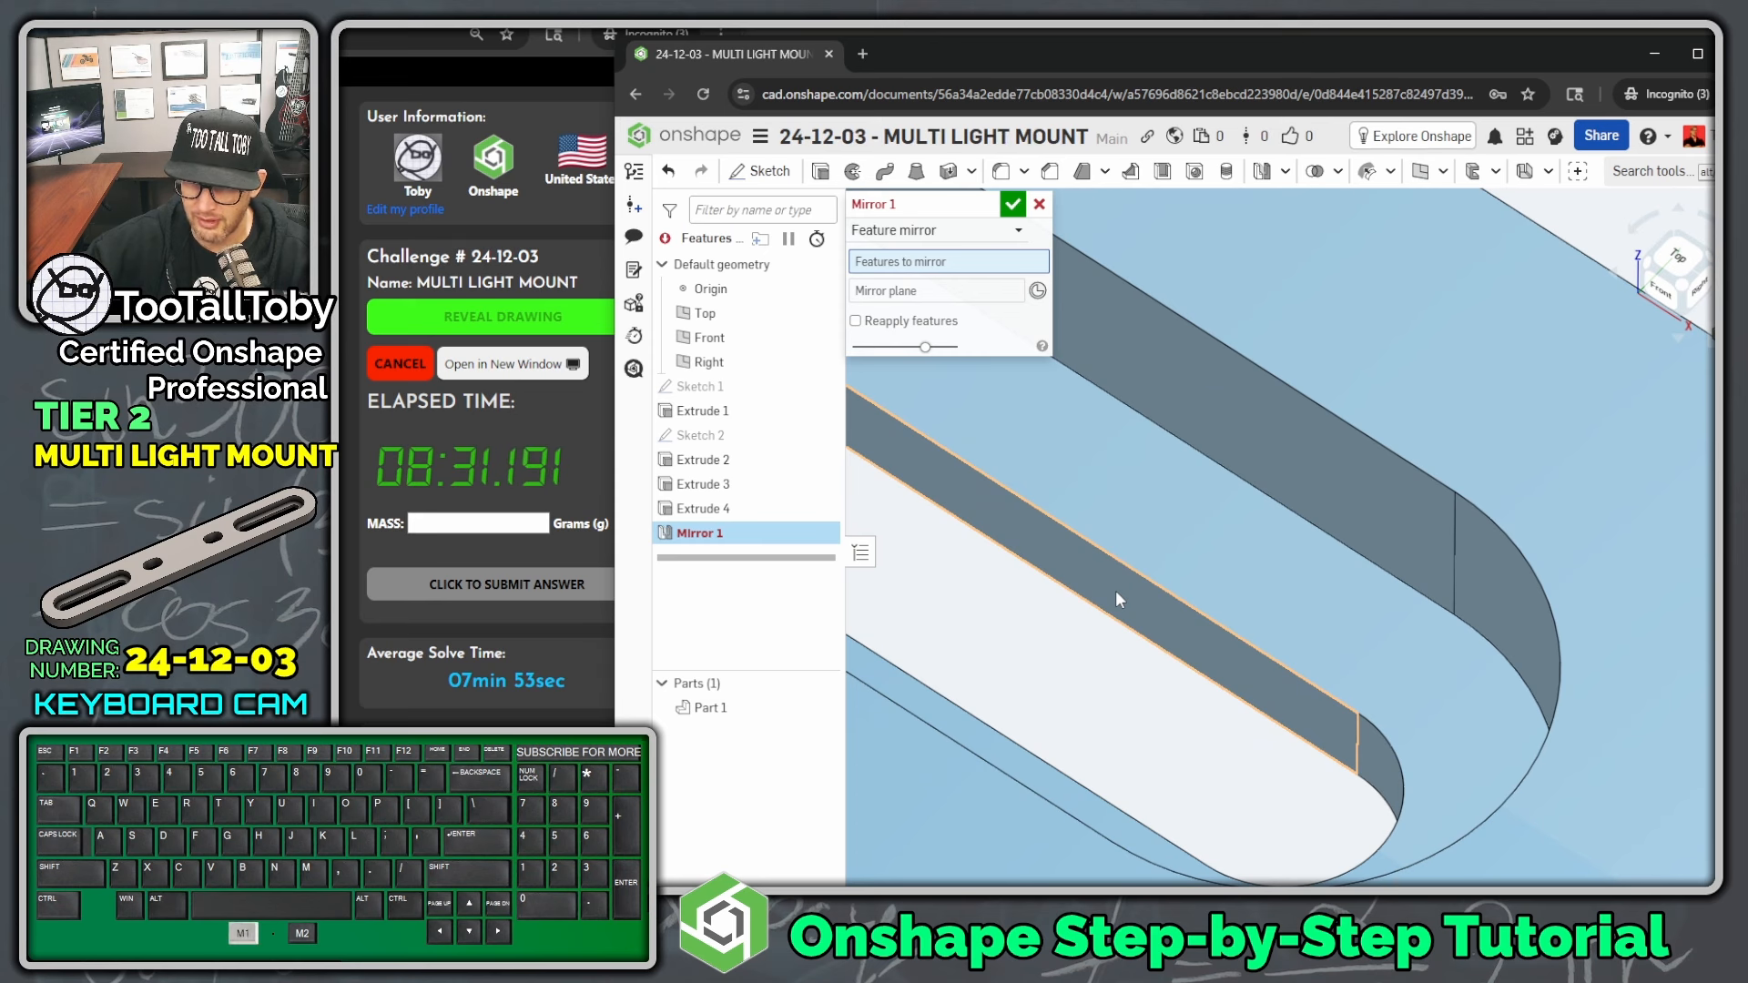
left_click(1117, 591)
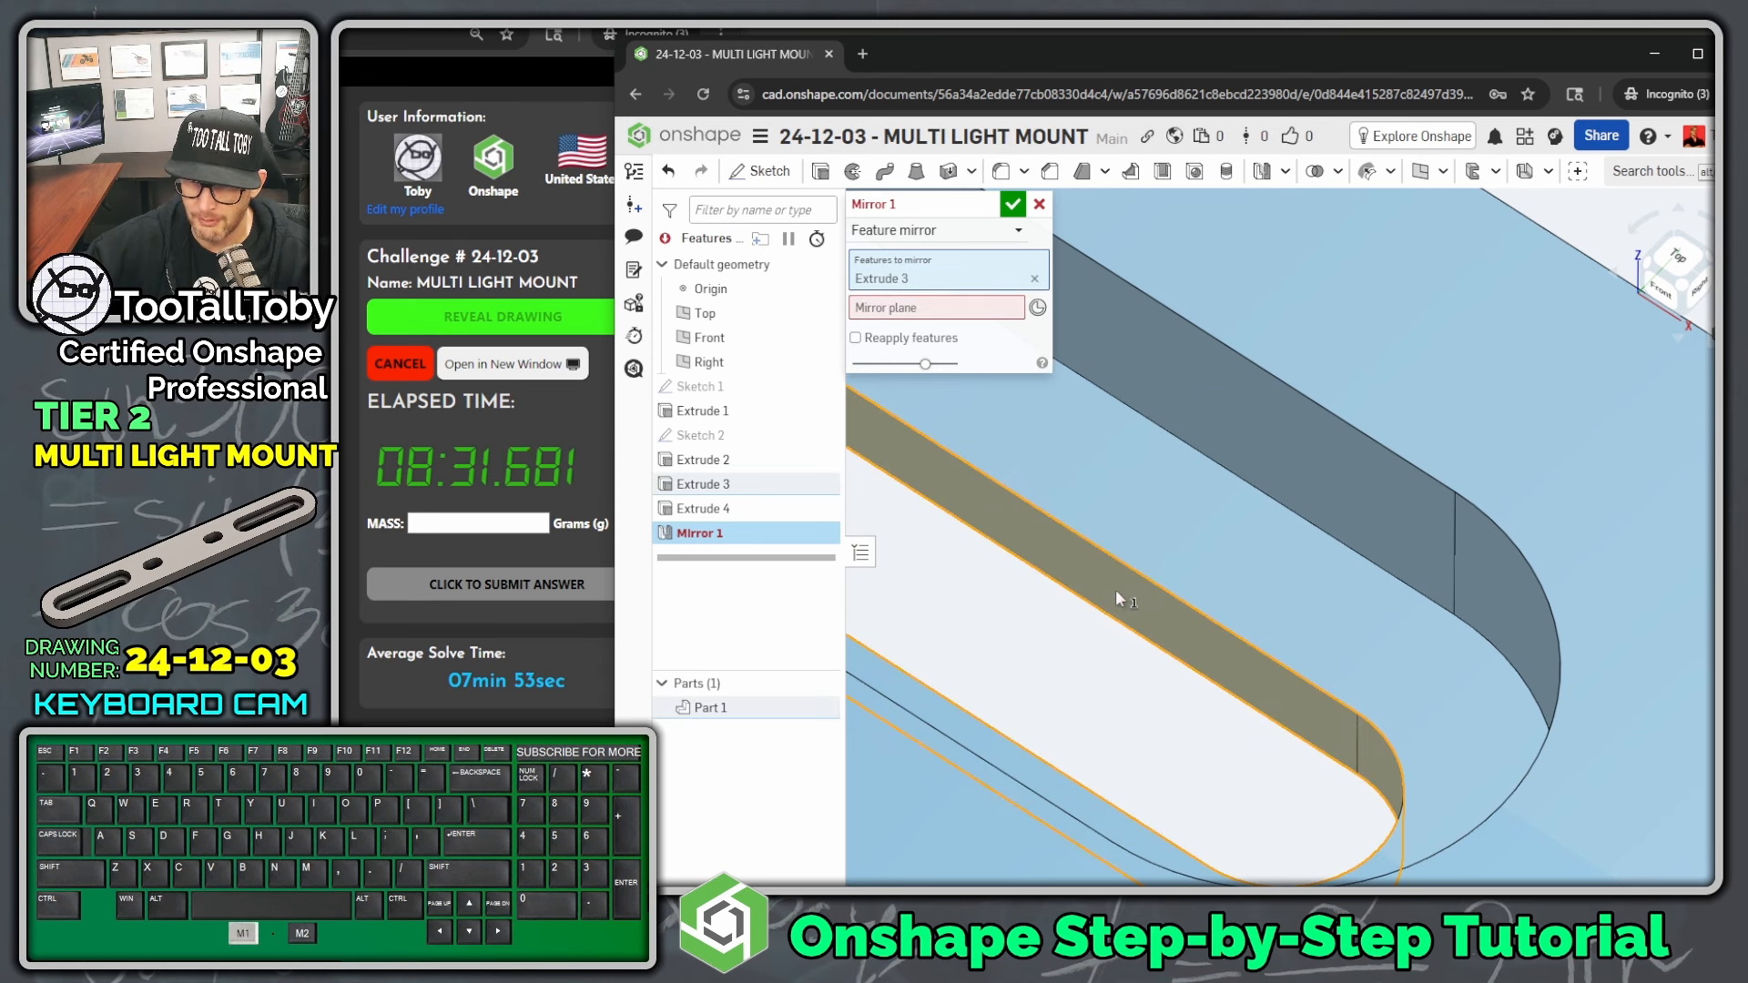
left_click(1311, 472)
scroll(1357, 540, "up", 3)
scroll(1502, 637, "up", 3)
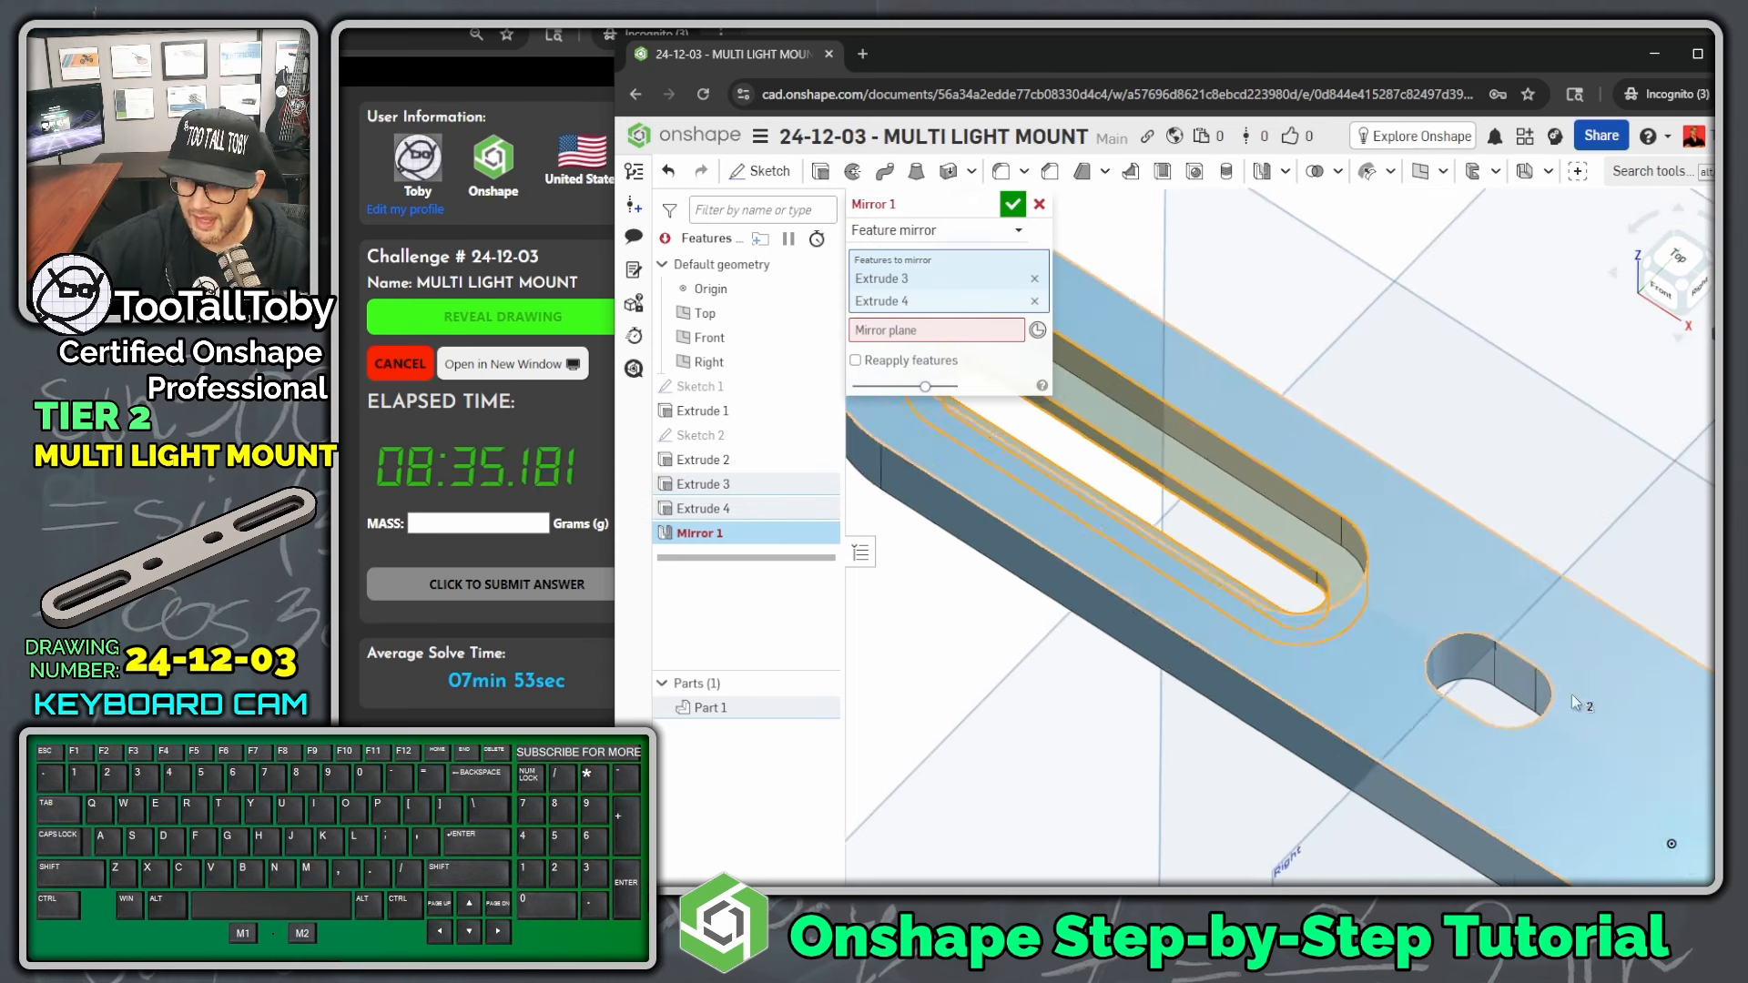
scroll(1495, 669, "down", 2)
left_click(1422, 652)
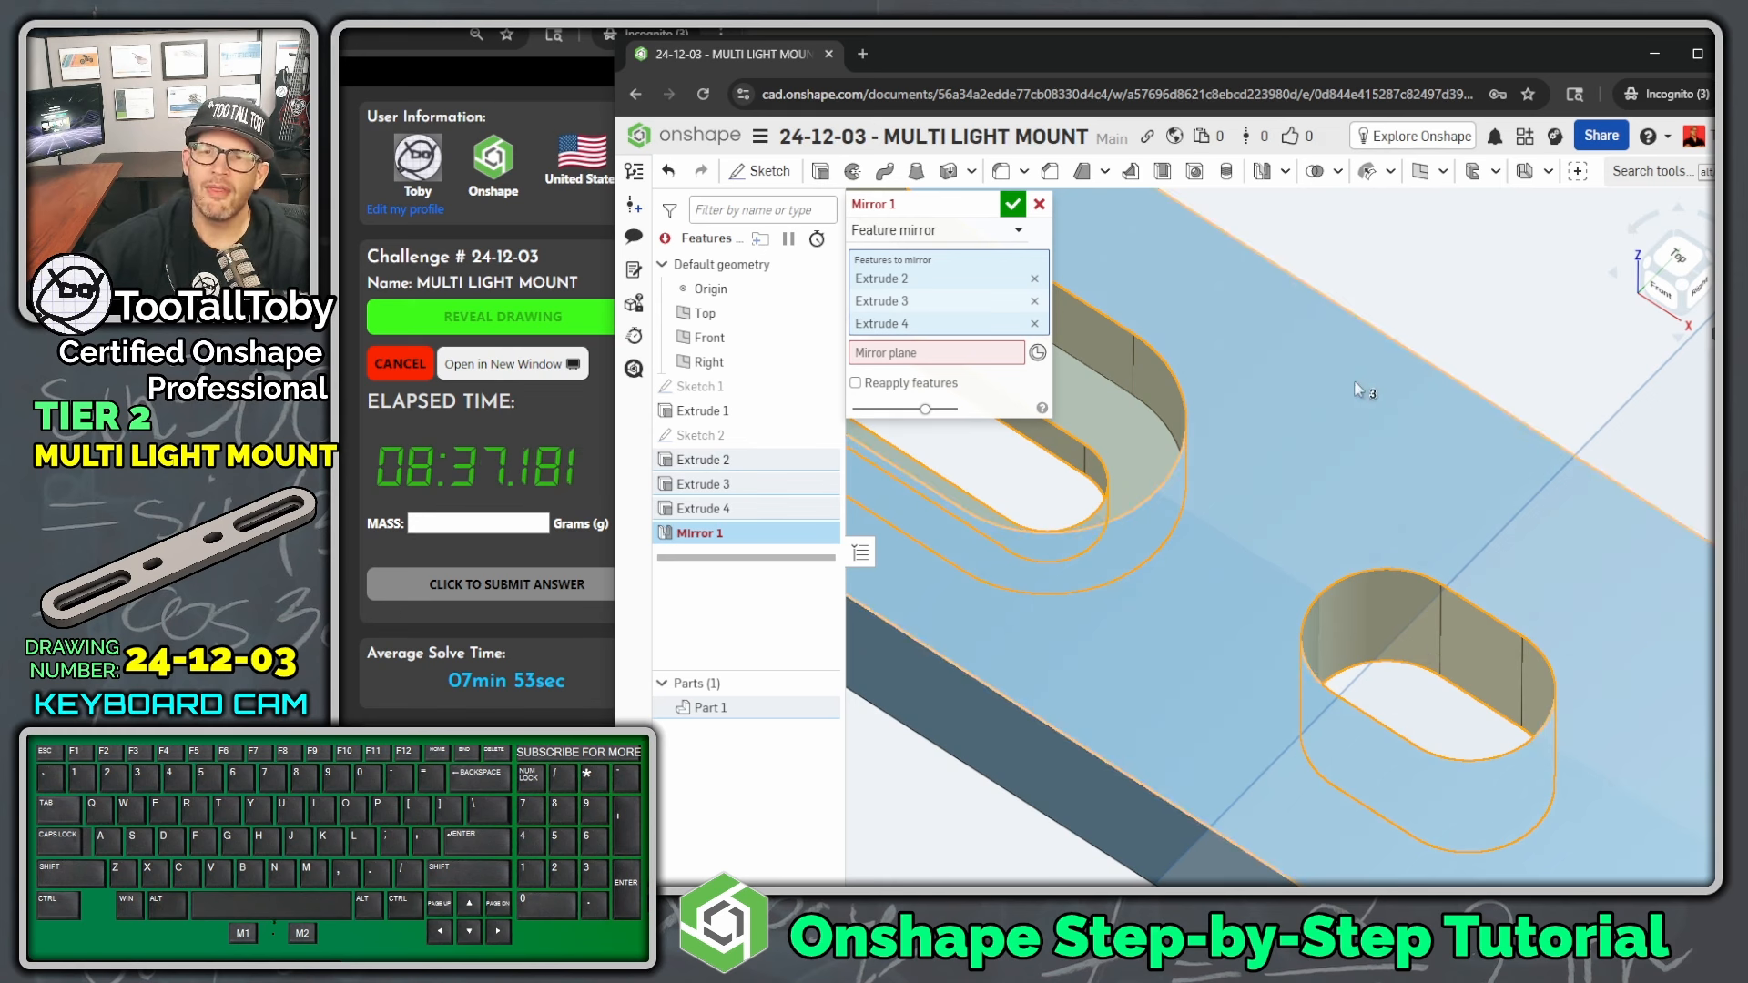
scroll(1380, 577, "up", 6)
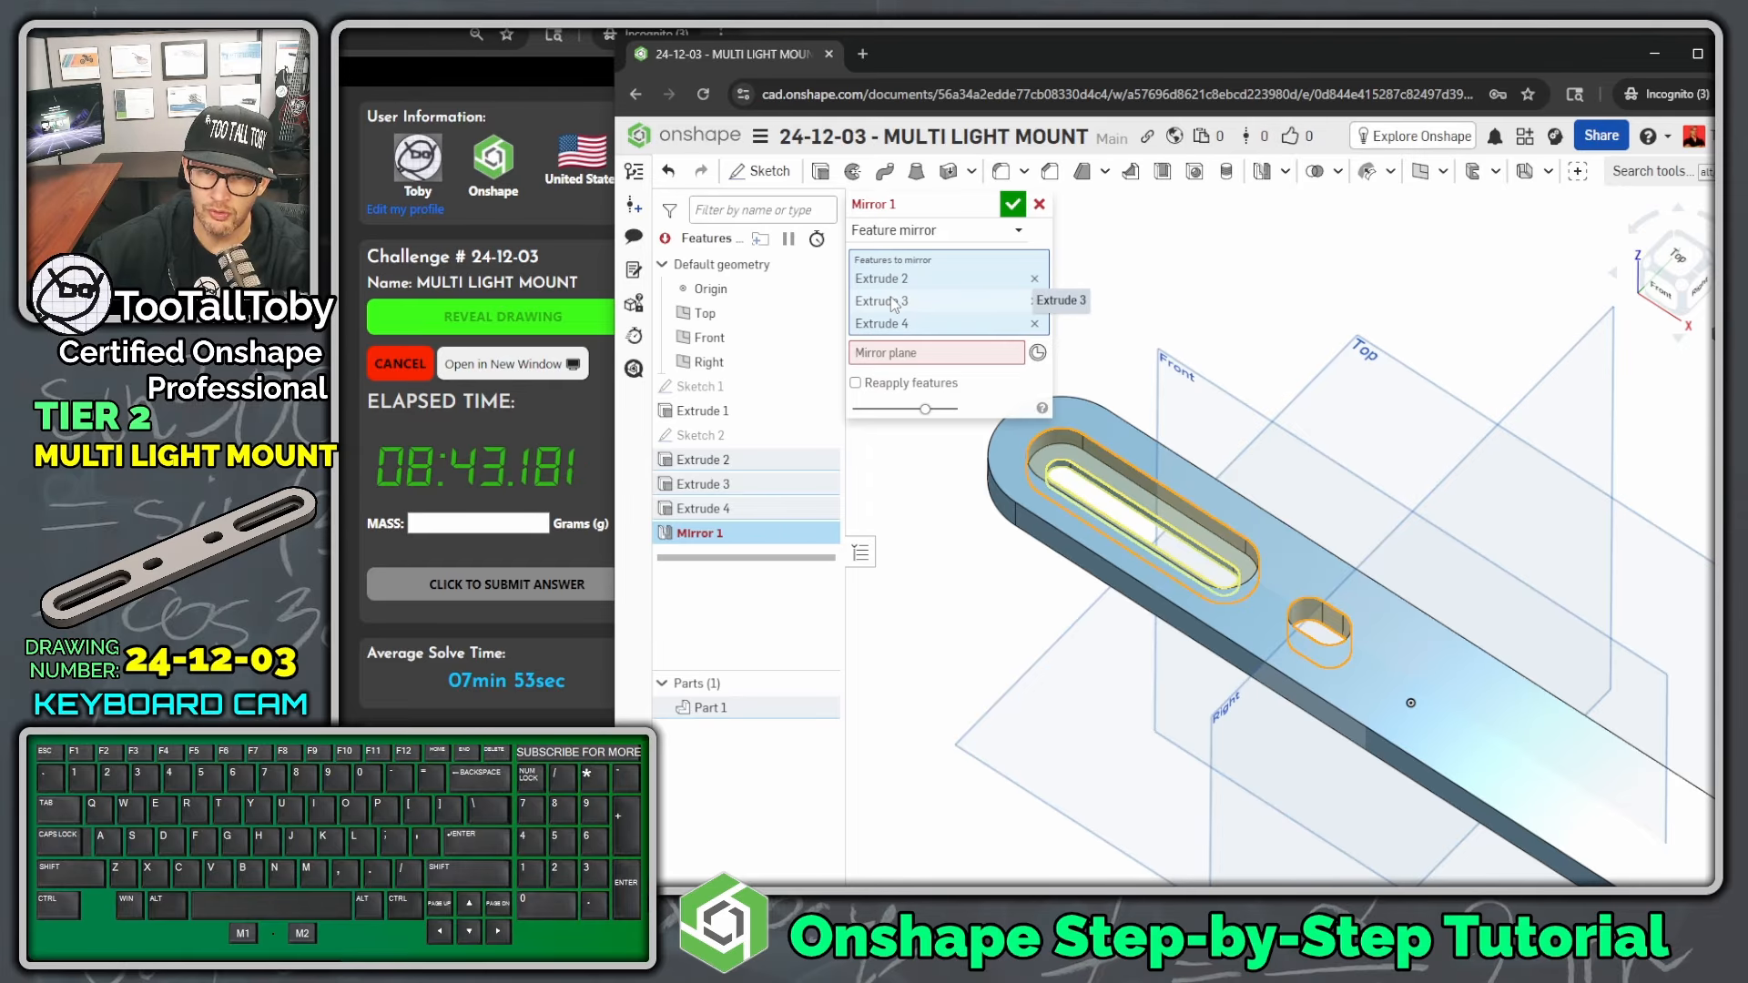
left_click(1039, 204)
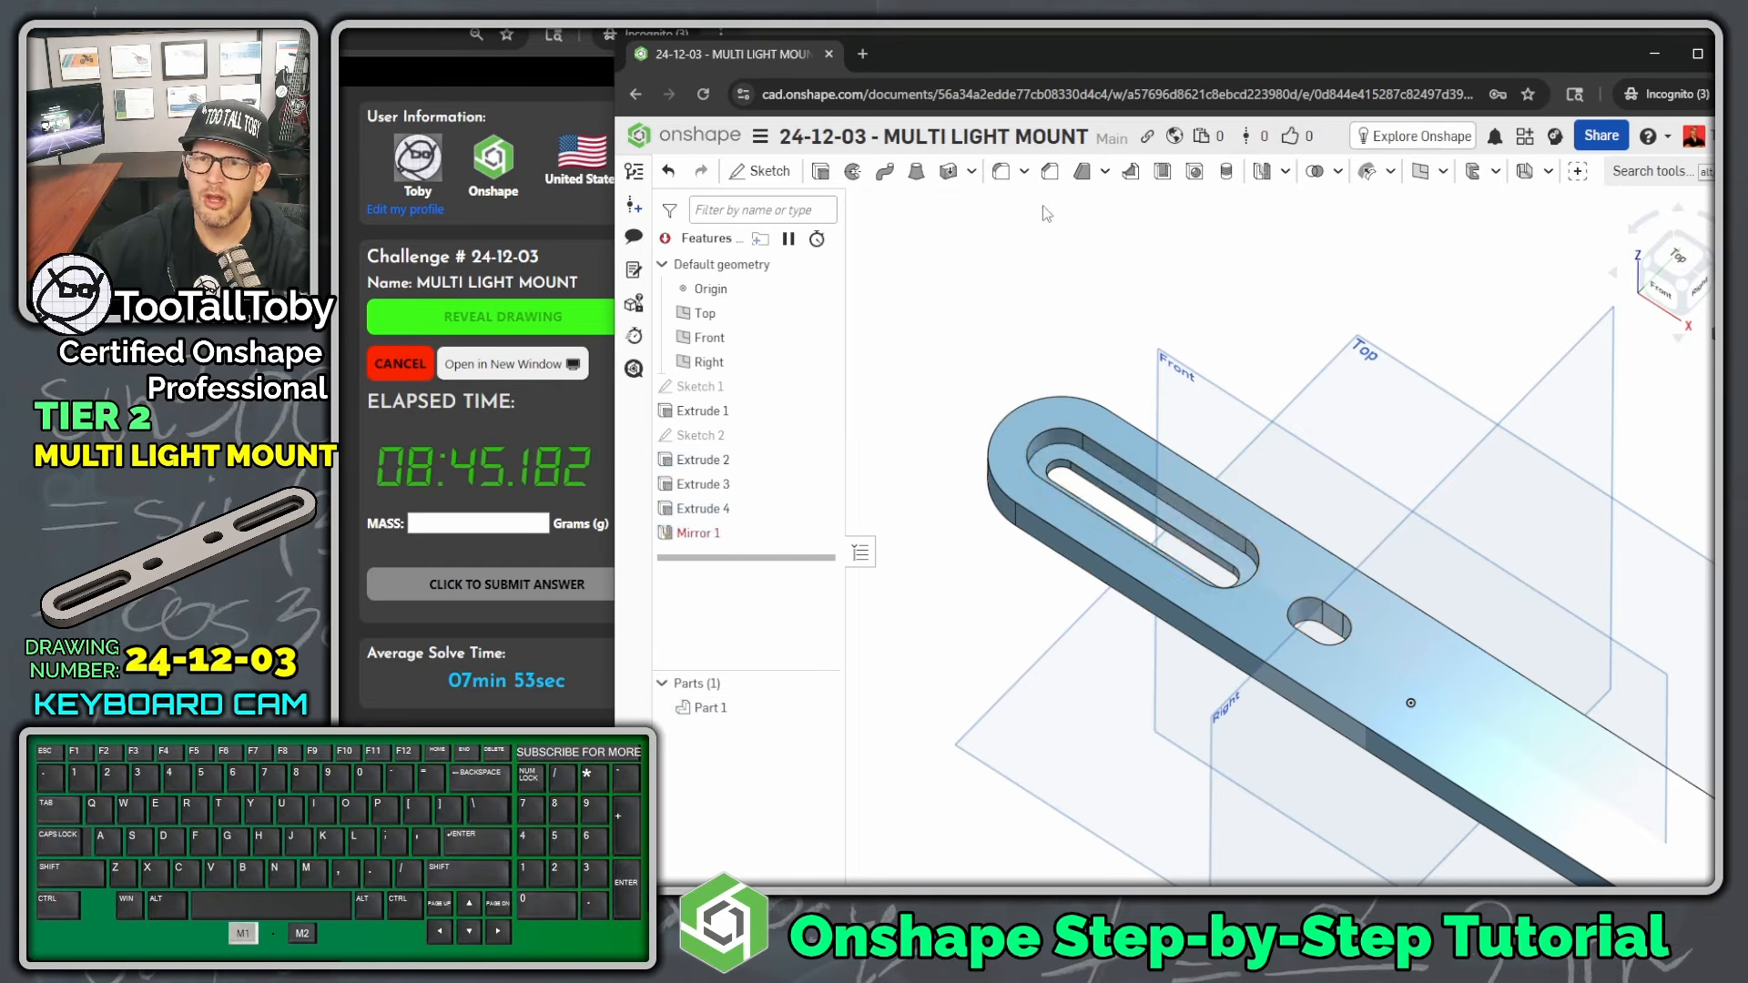
- Rename the Extrude 2 feature as "Inner SMALL Slot Cut"
left_click(715, 464)
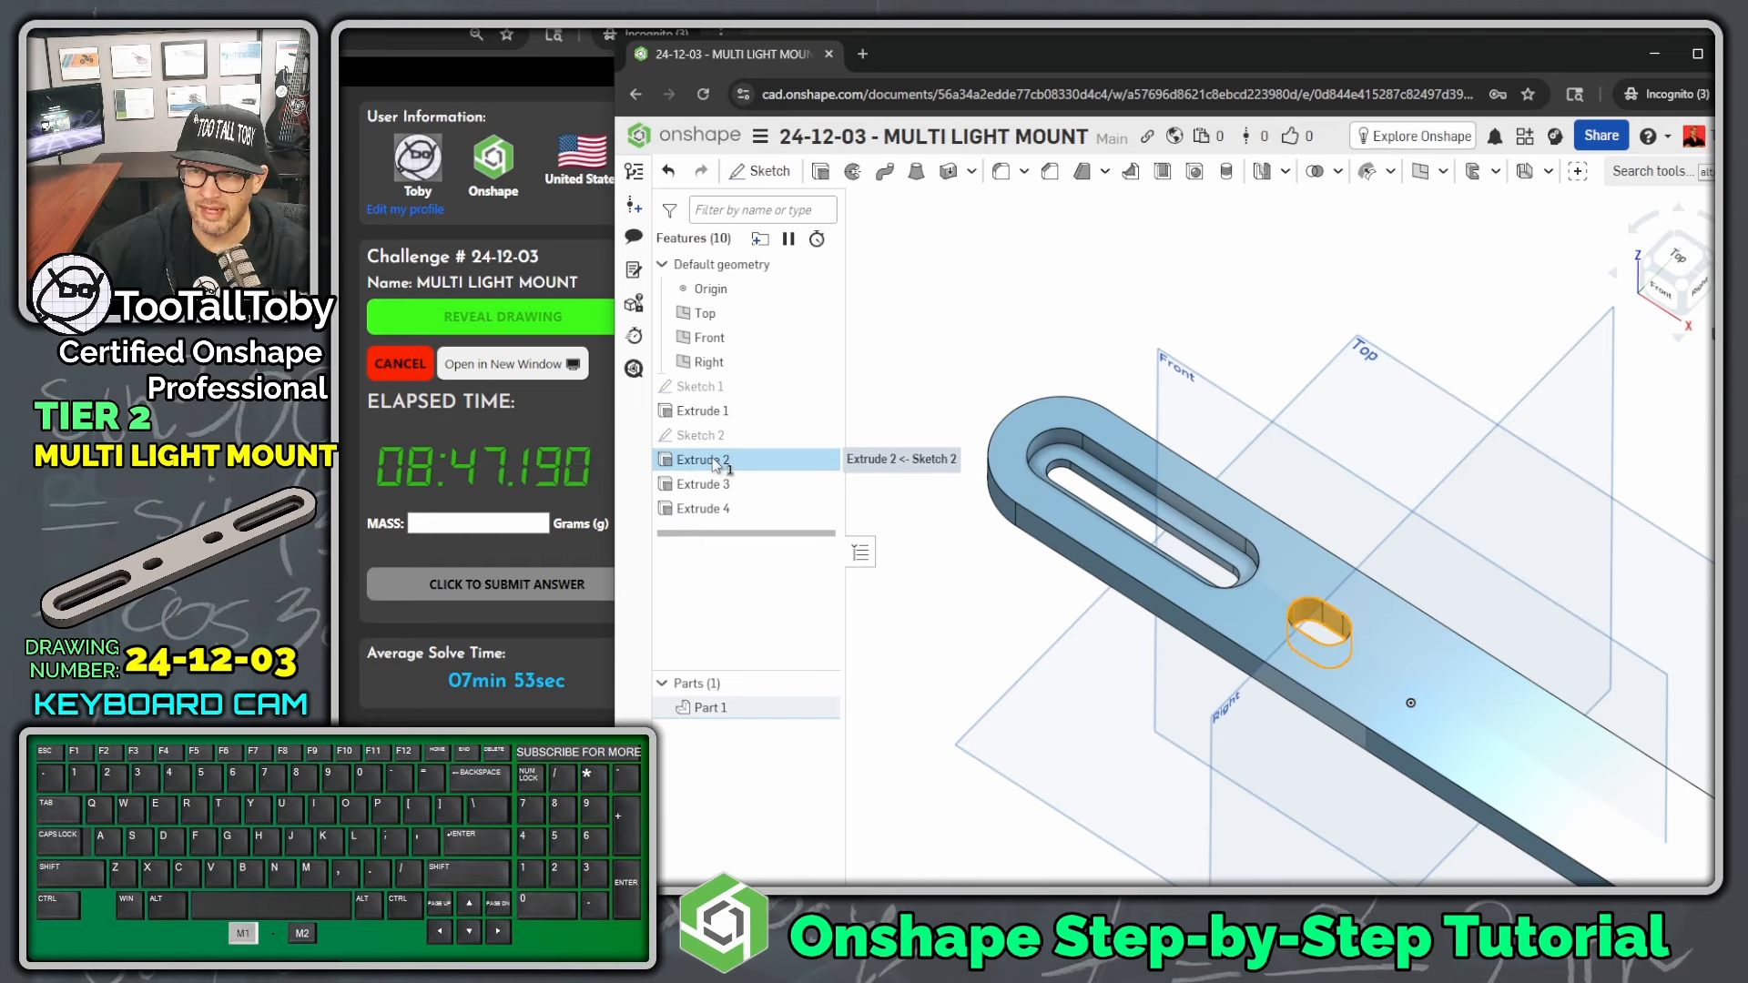
left_click(715, 460)
type("Innor")
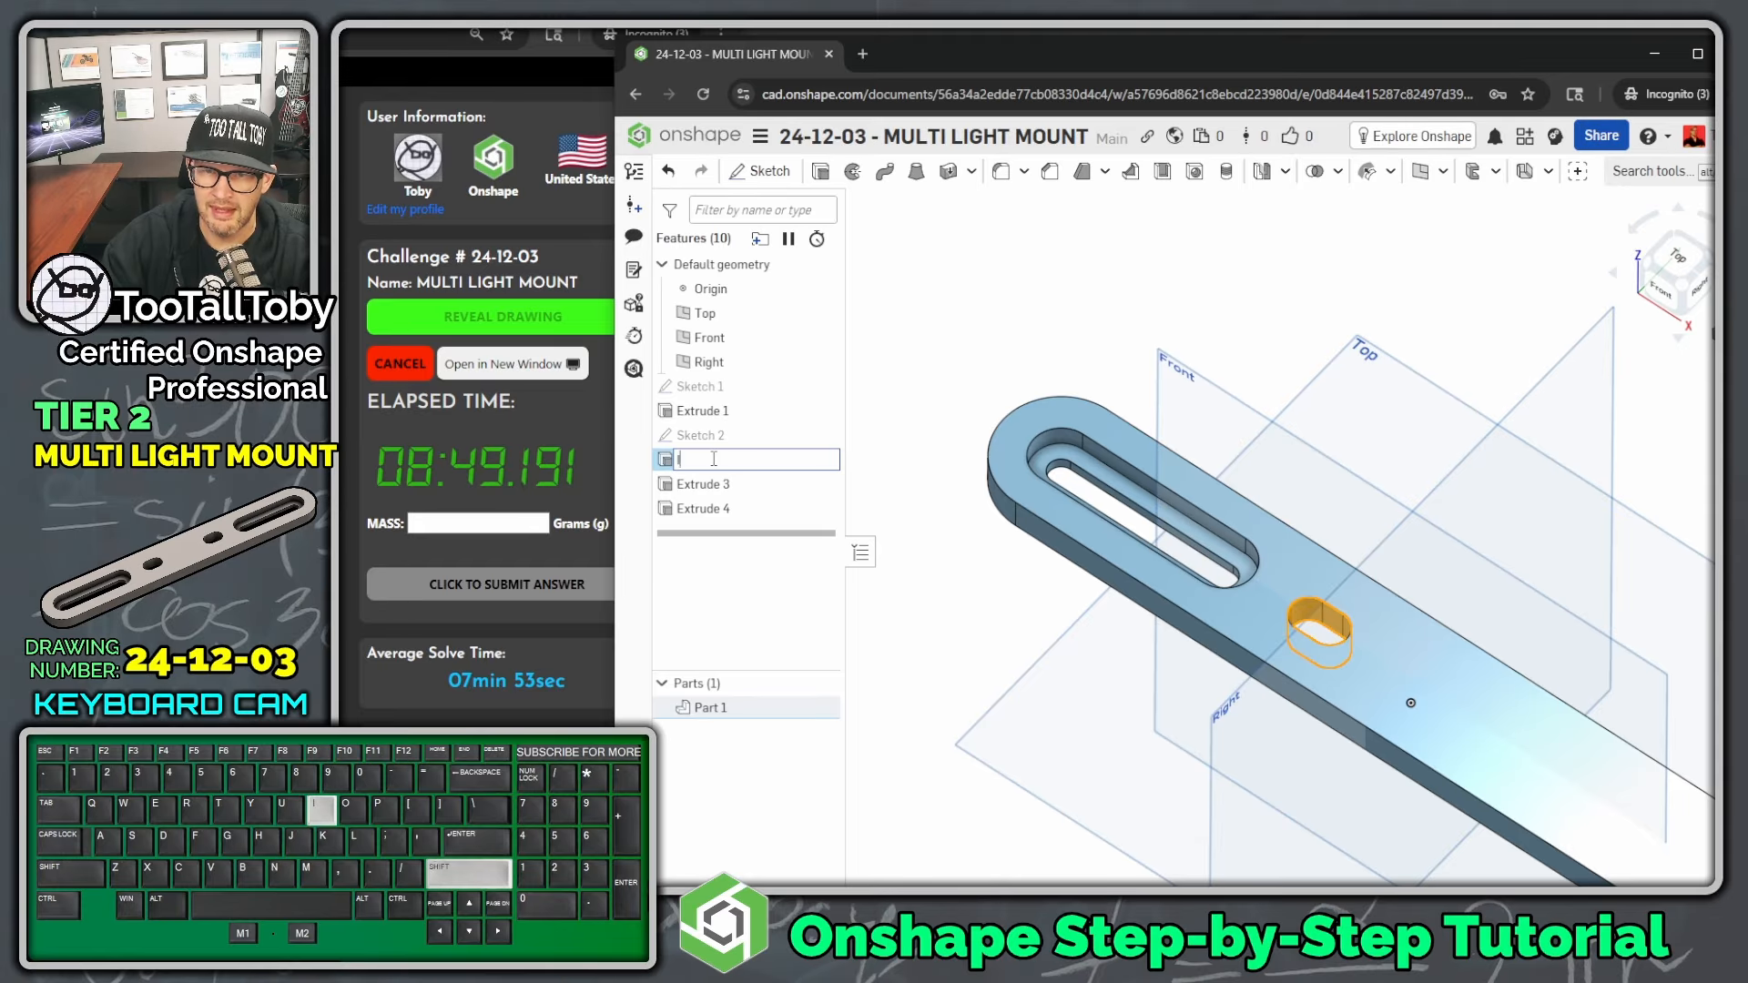
key("BackSpace")
key("BackSpace")
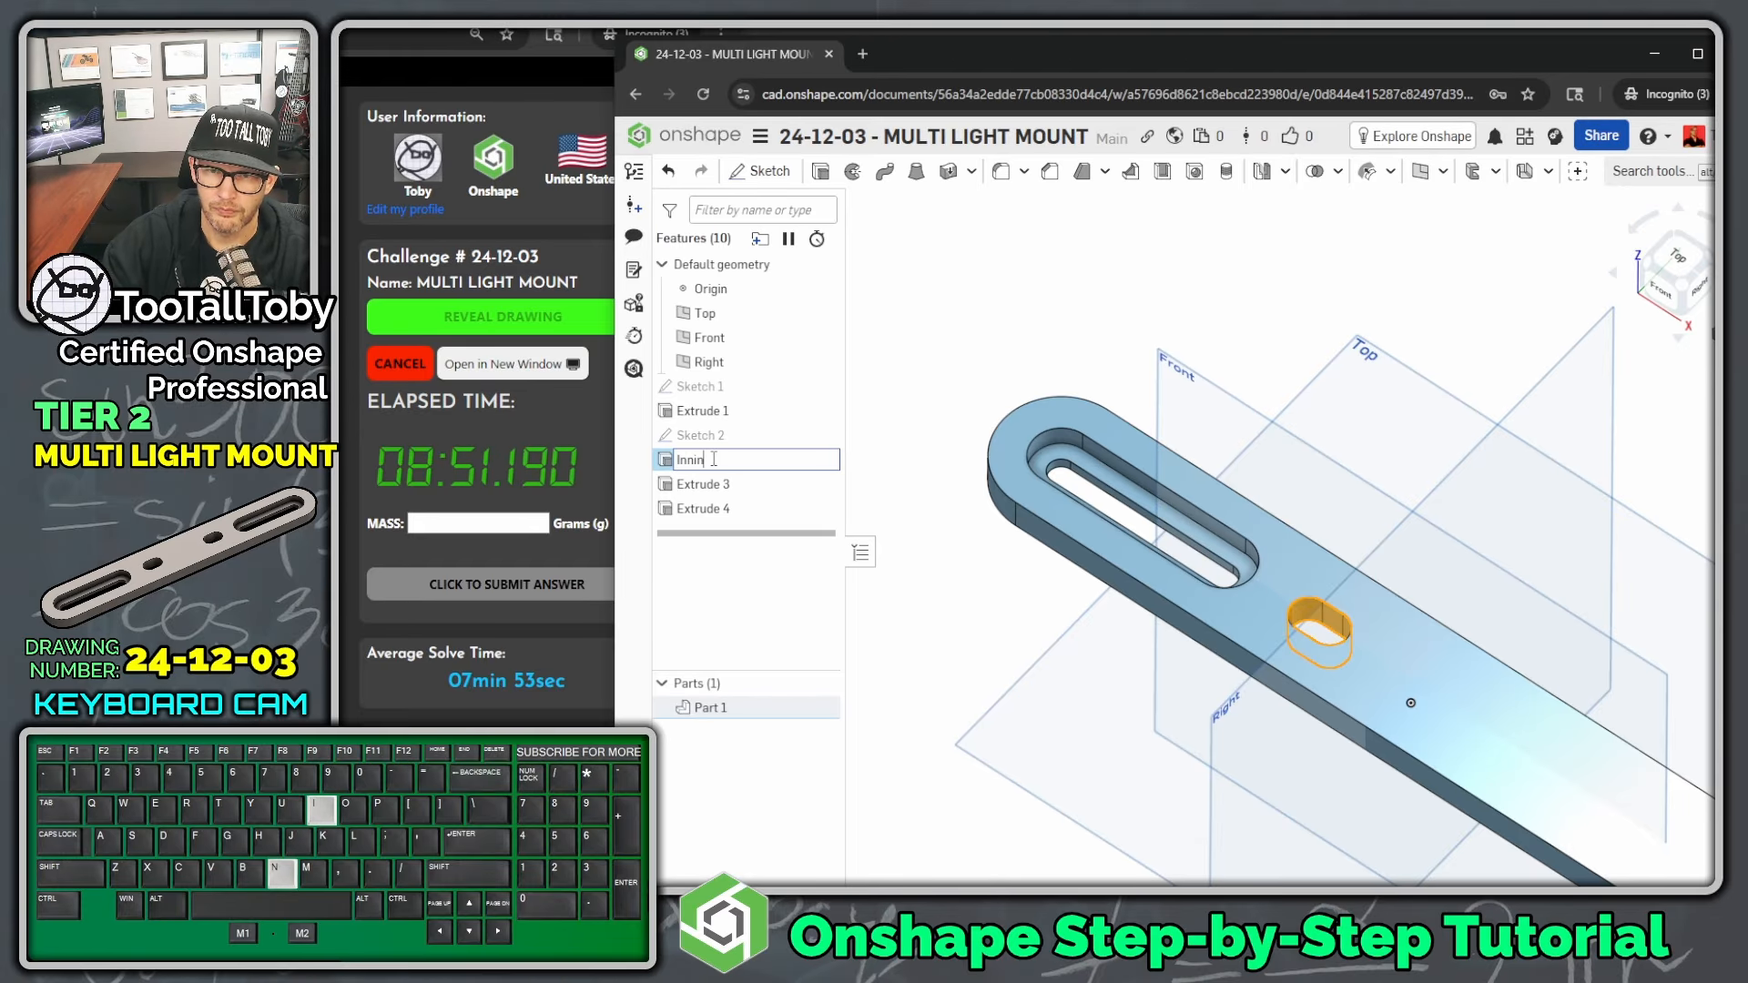
type("er SMALL")
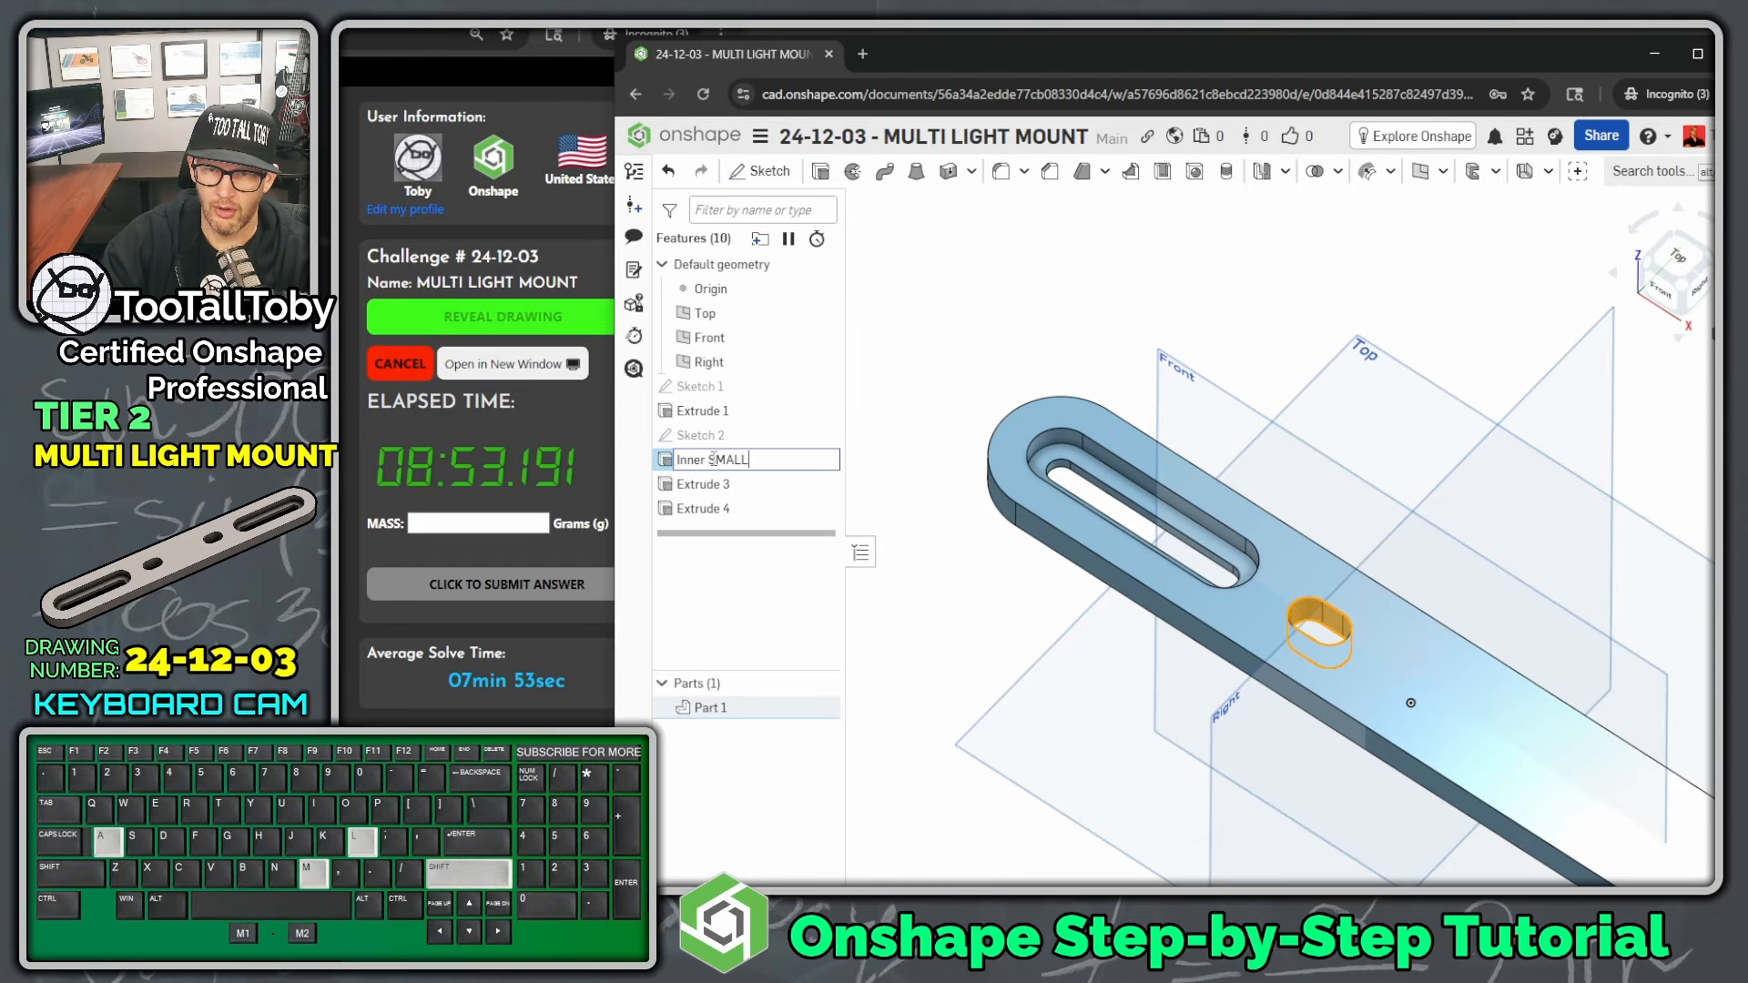
type(" Slot Cut")
key("Return")
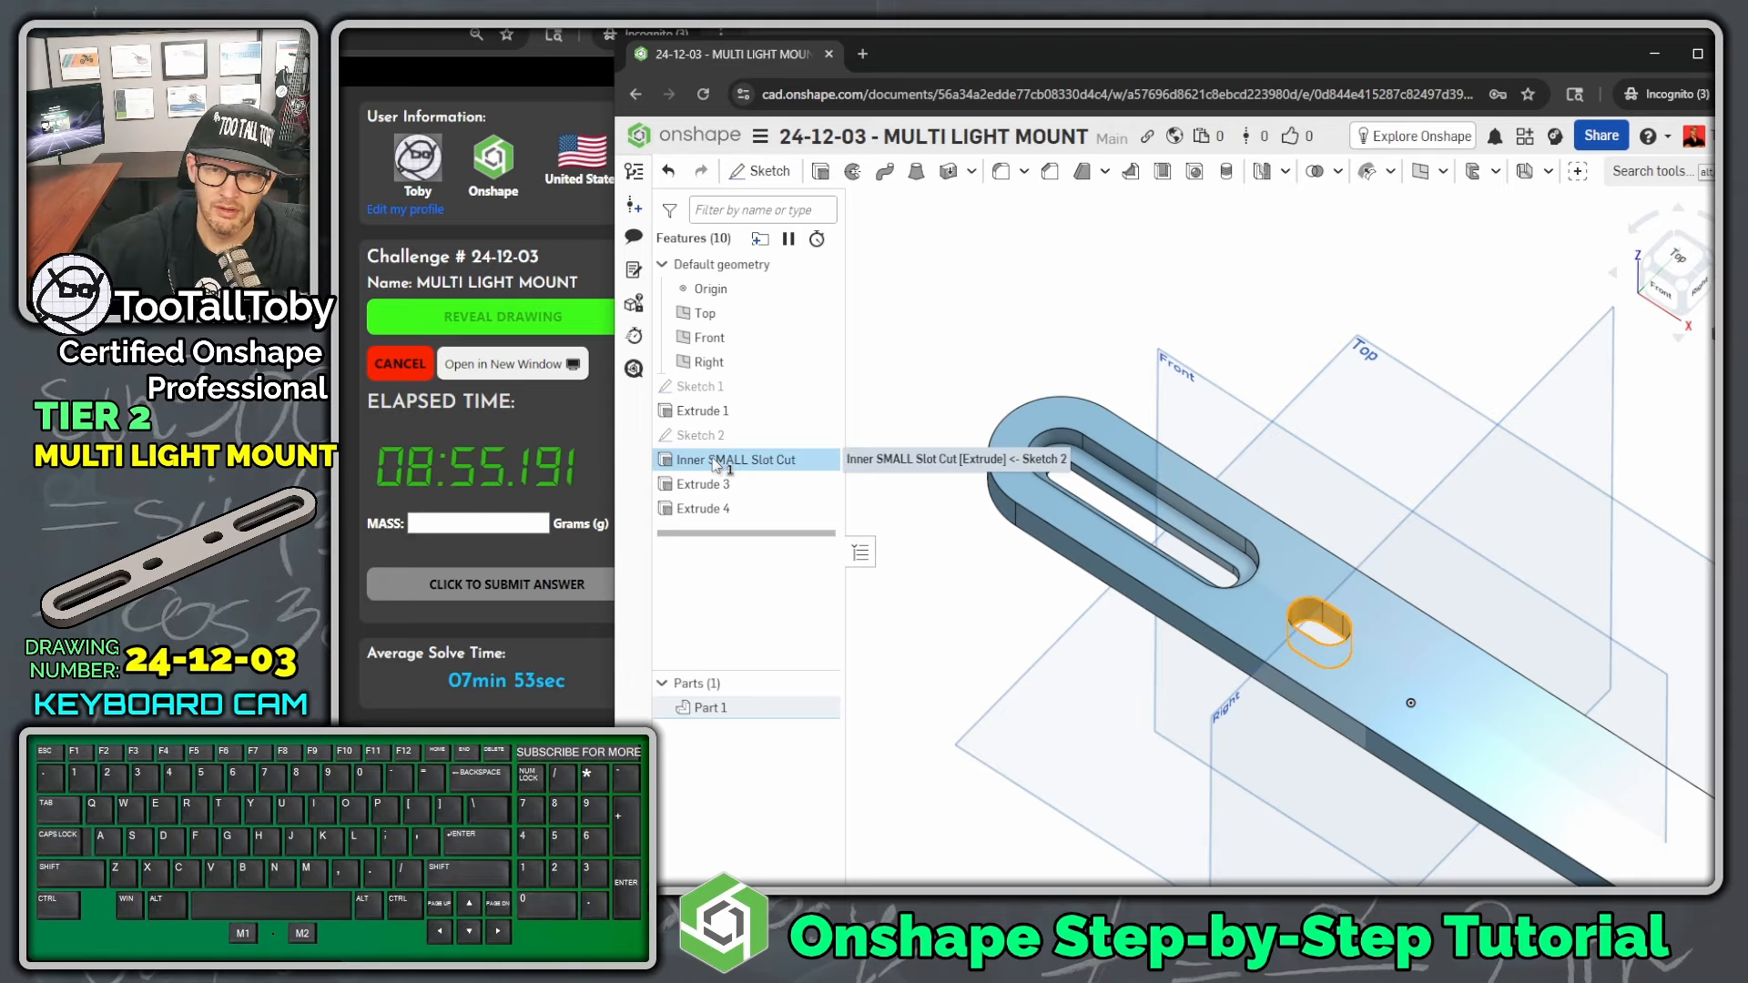
left_click(913, 365)
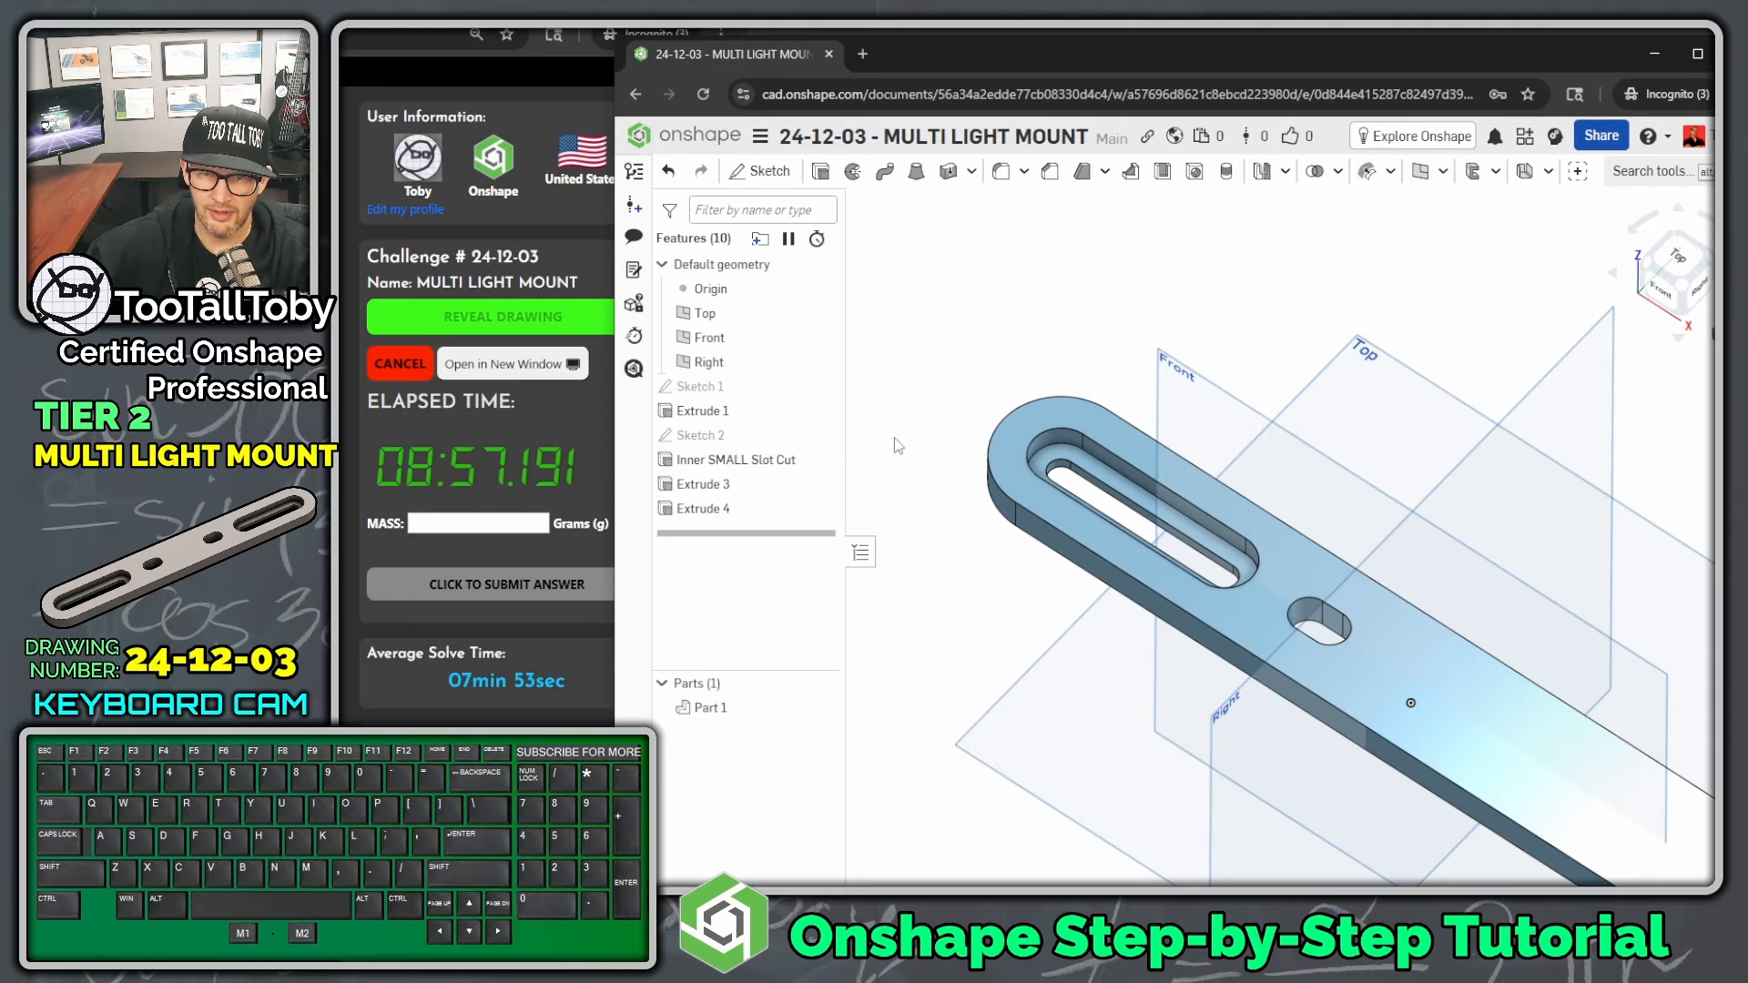
- Rename the Extrude 3 feature as "Outer THIN LONG Slot Cut"
left_click(708, 488)
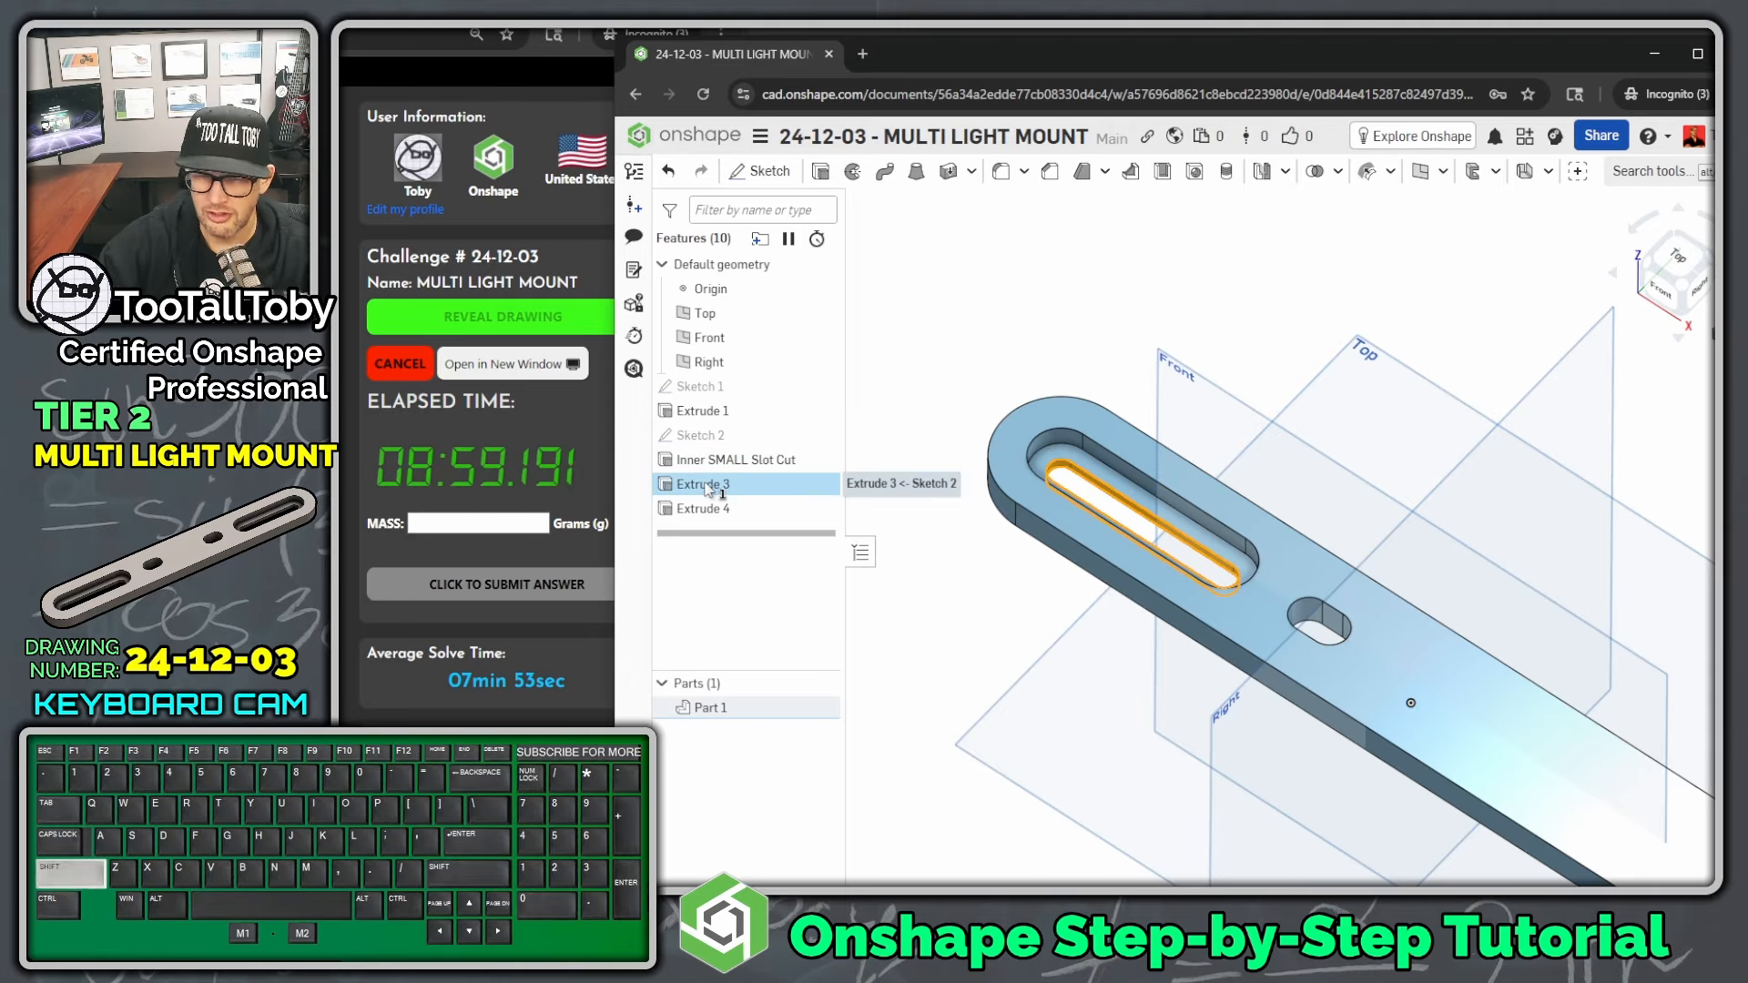
left_click(709, 490)
type("Outer THIN LO")
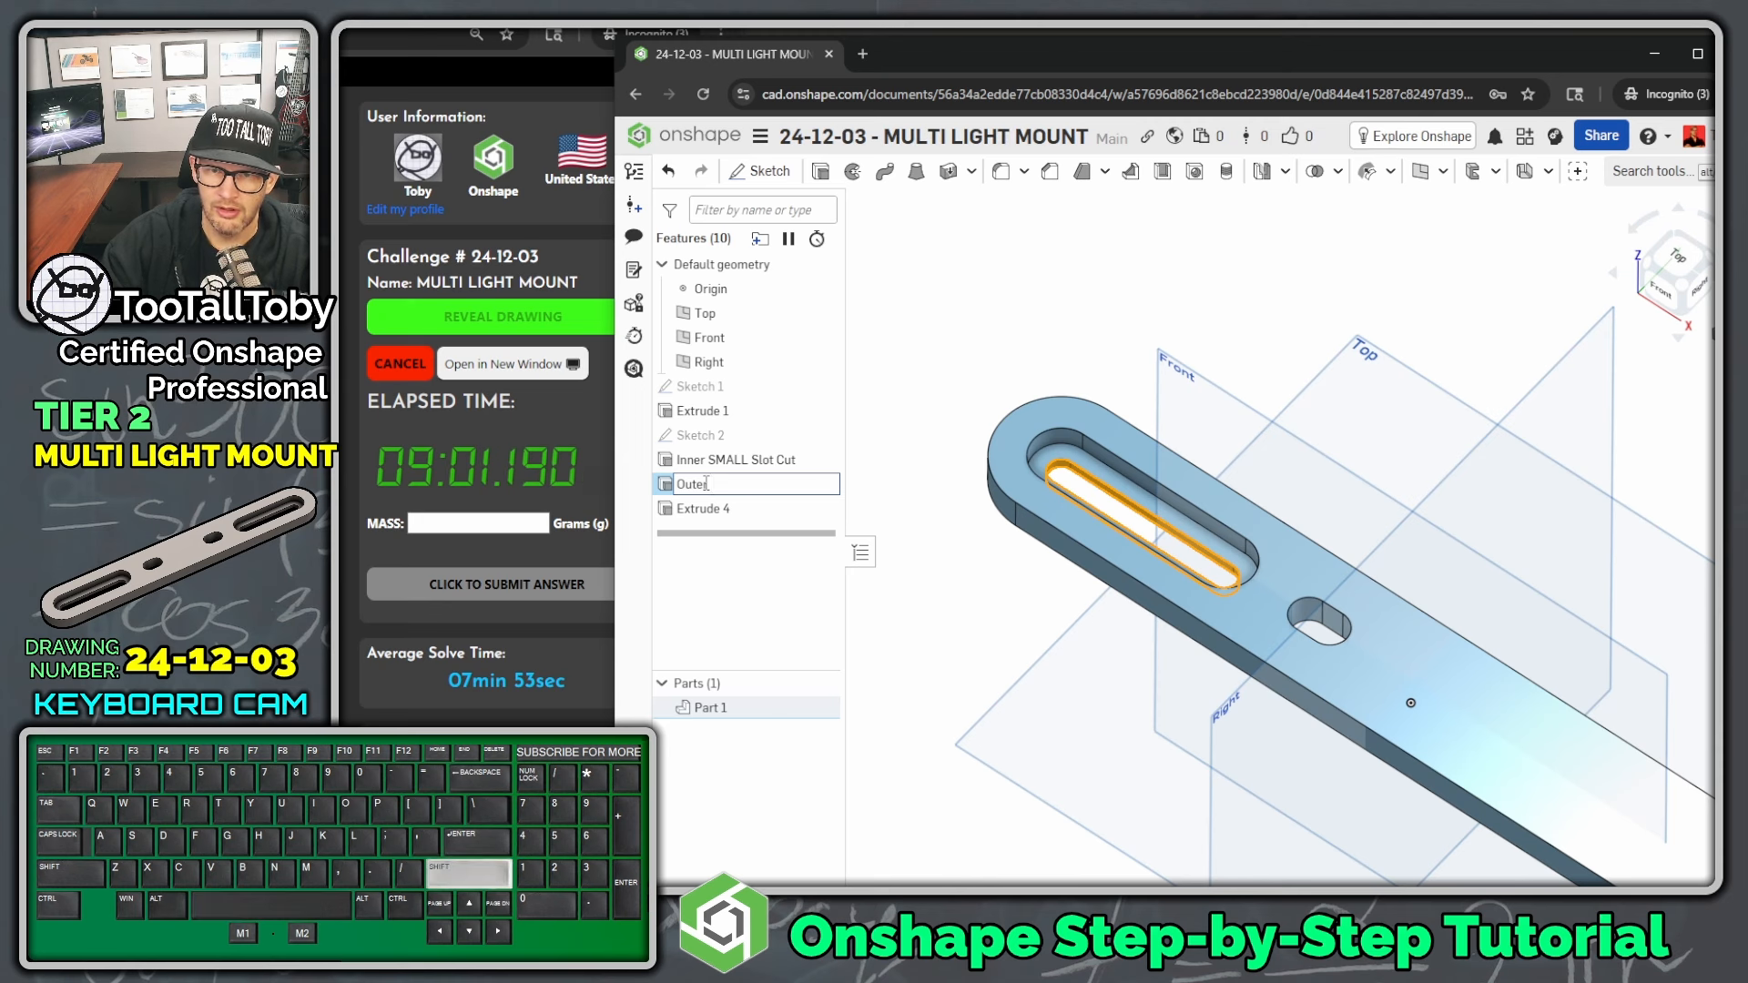
type("NG Slot Cut")
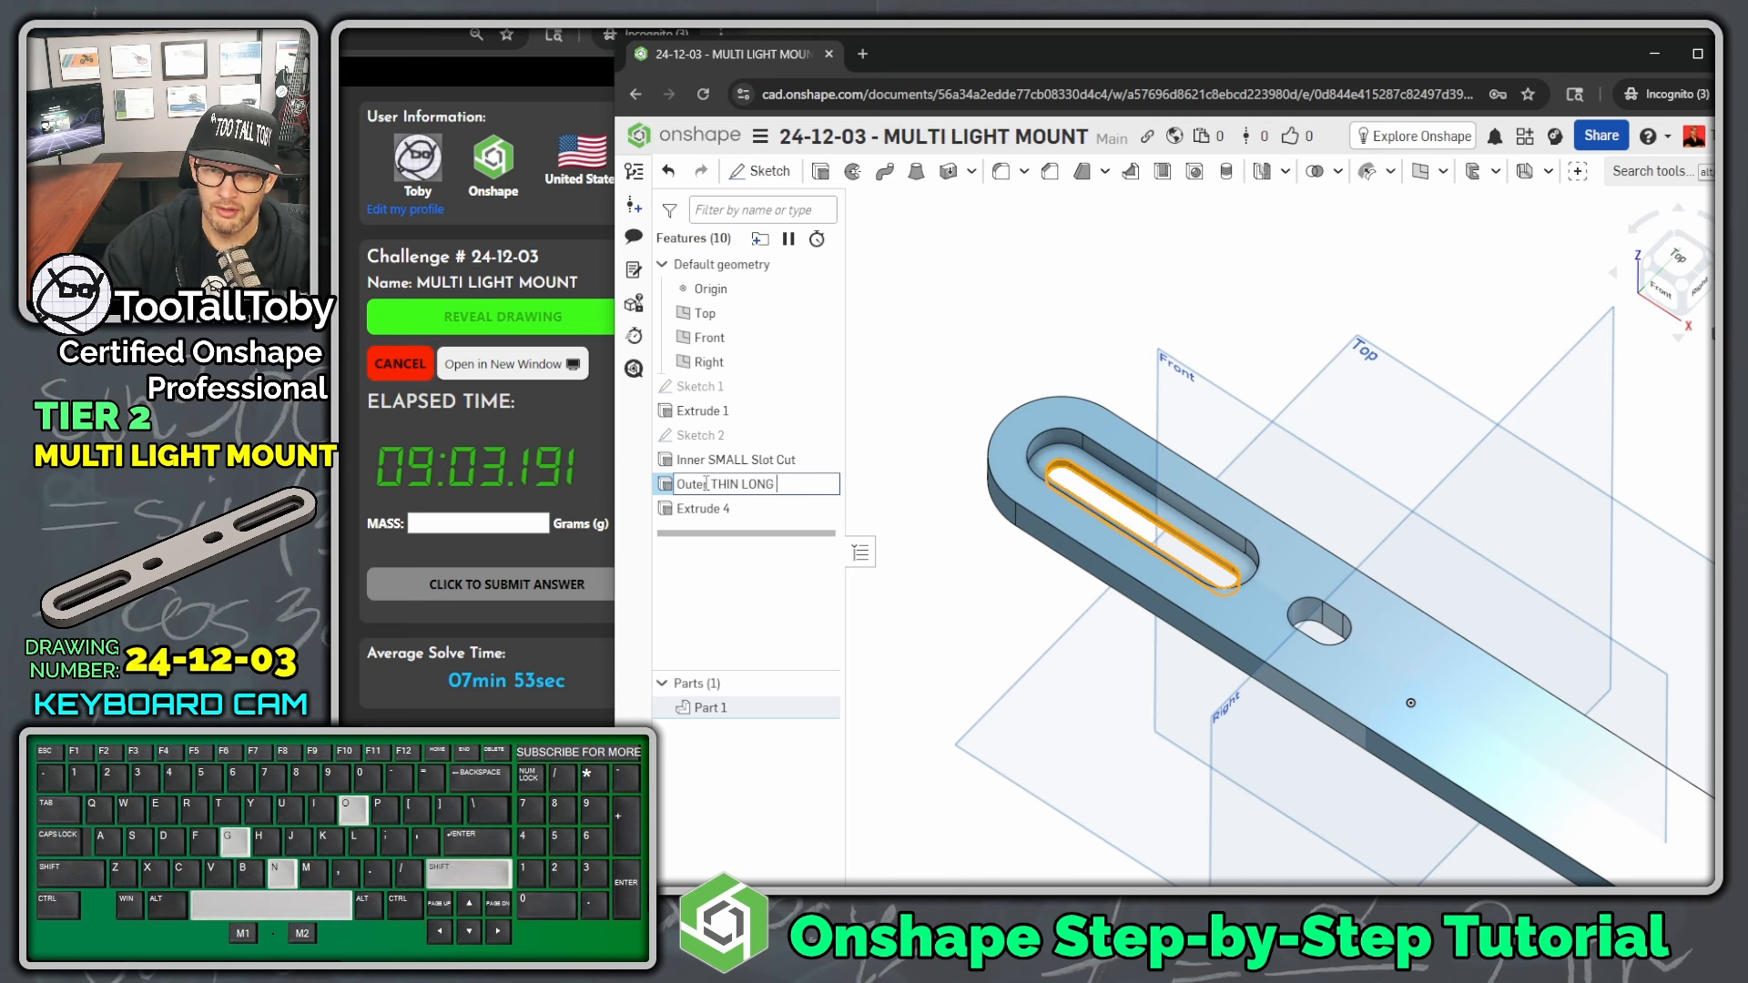
key("Return")
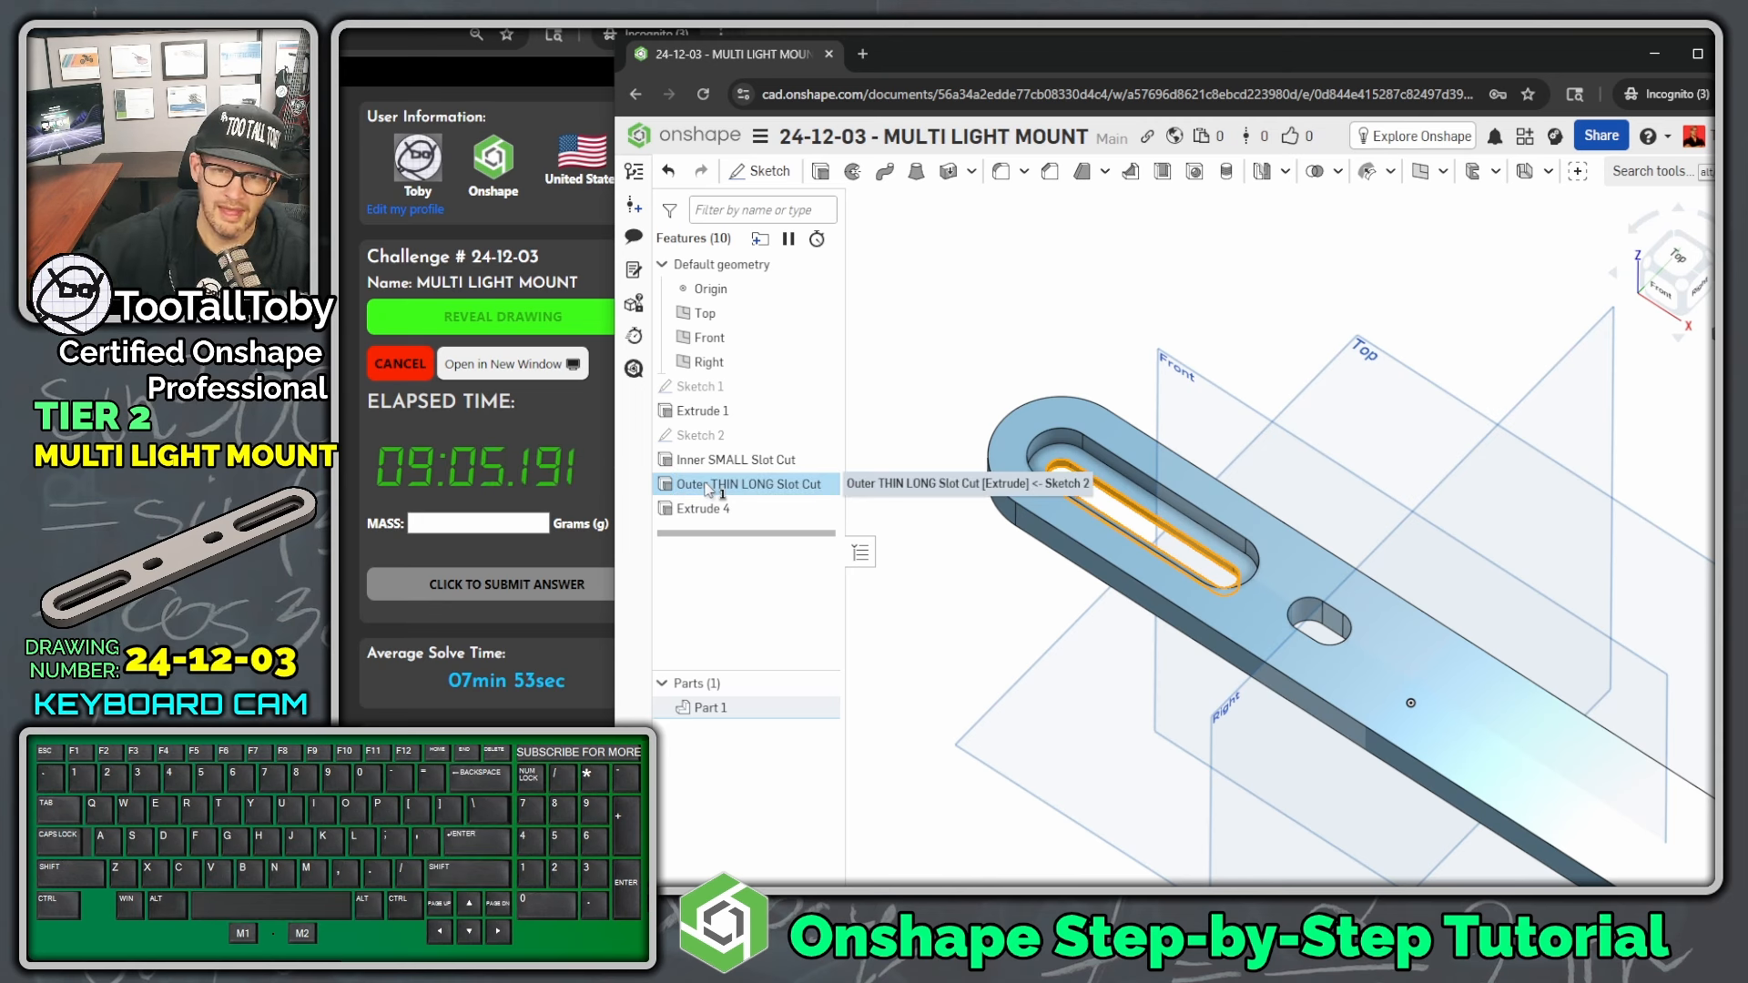
left_click(897, 288)
- Rename the Extrude 4 feature as "Outer C BORE SLOT cut"
left_click(720, 512)
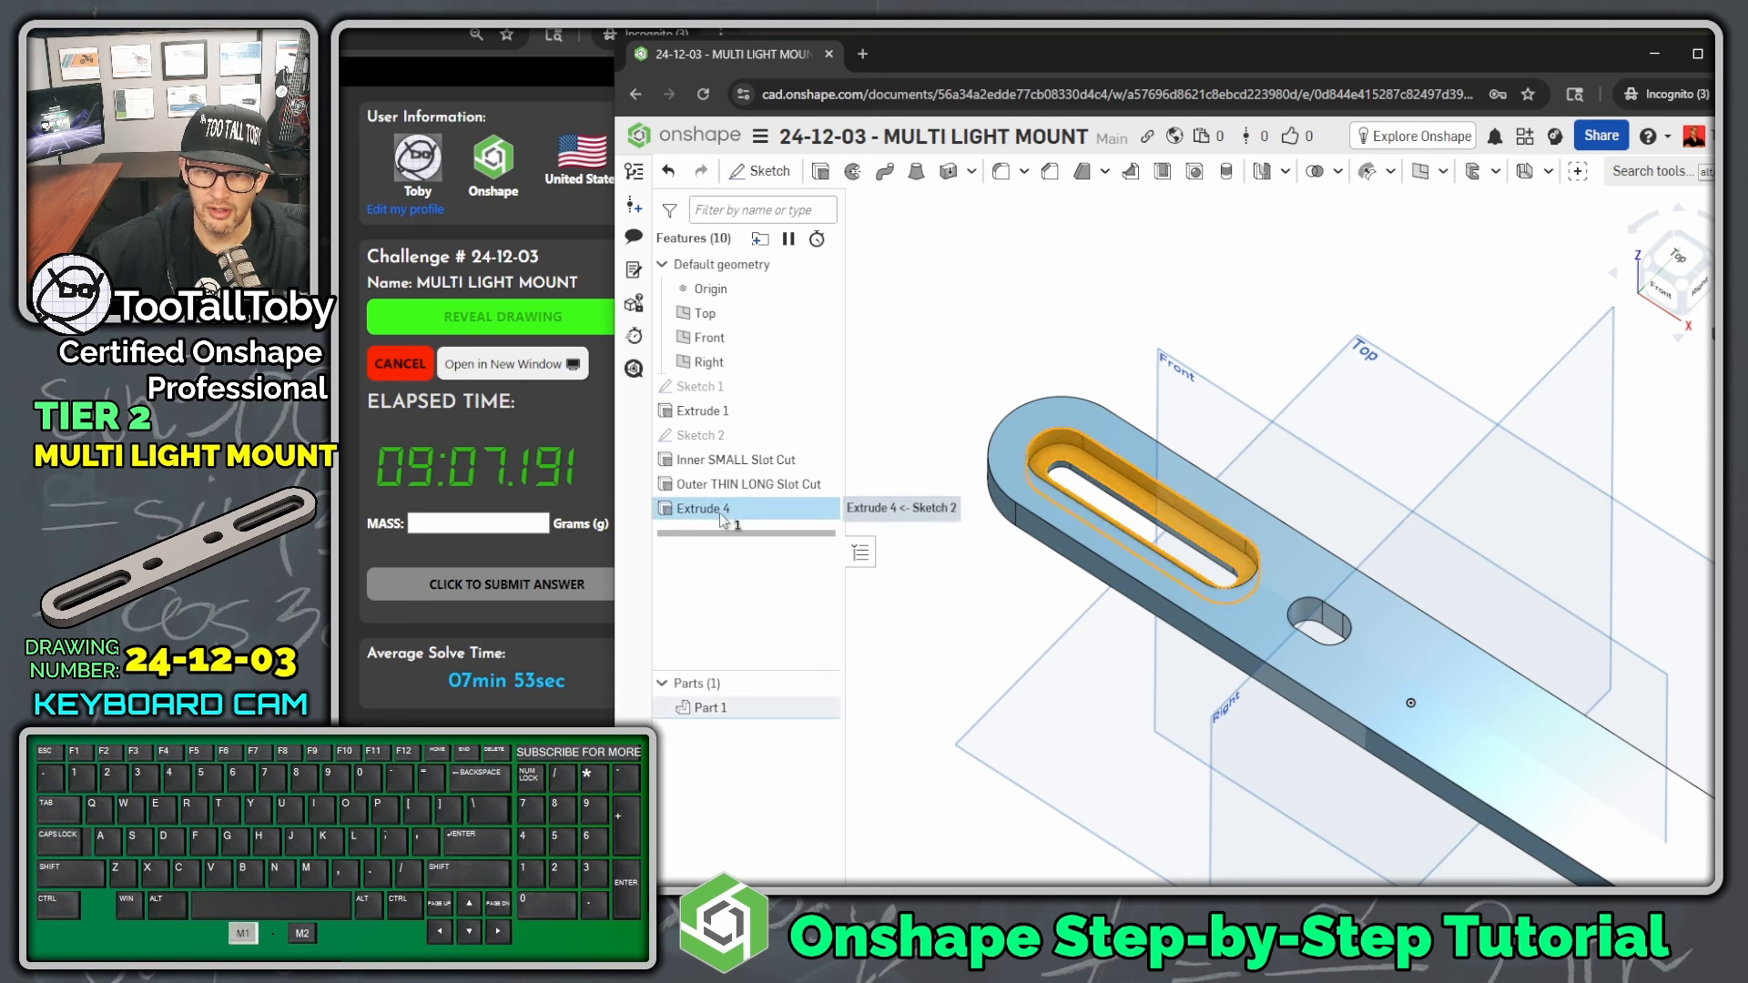
key("shift+n")
type("Outer ")
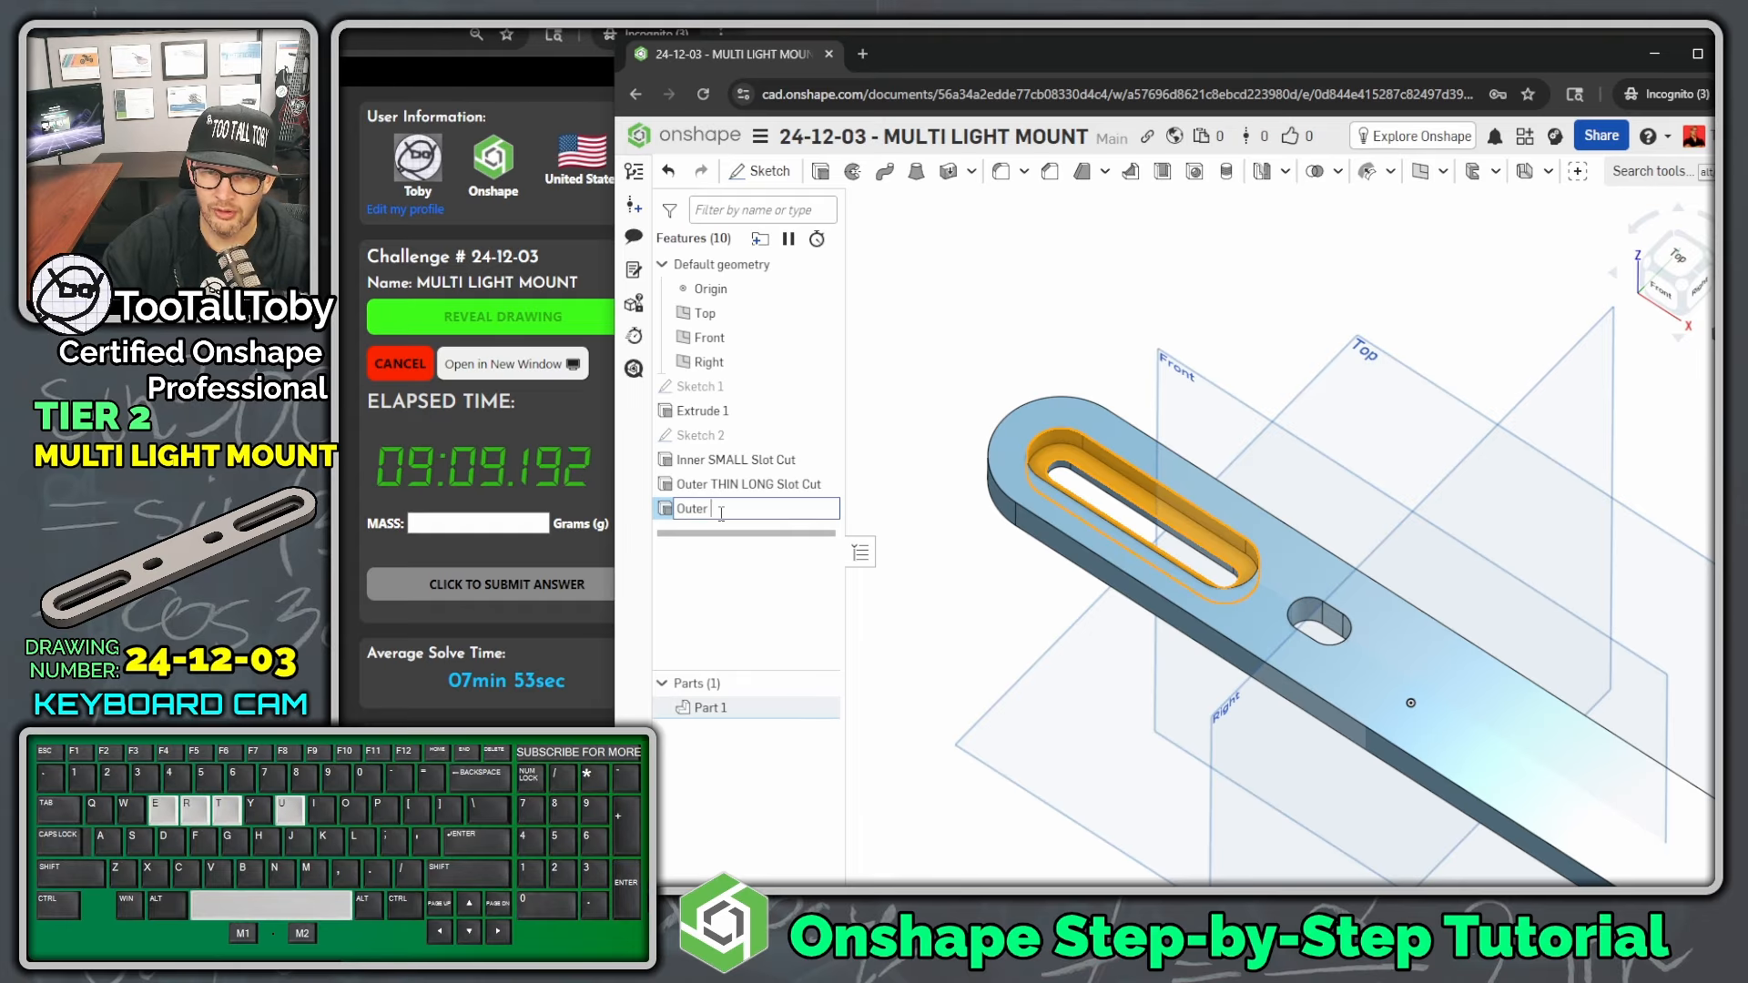
type("C BORE SLOT cut")
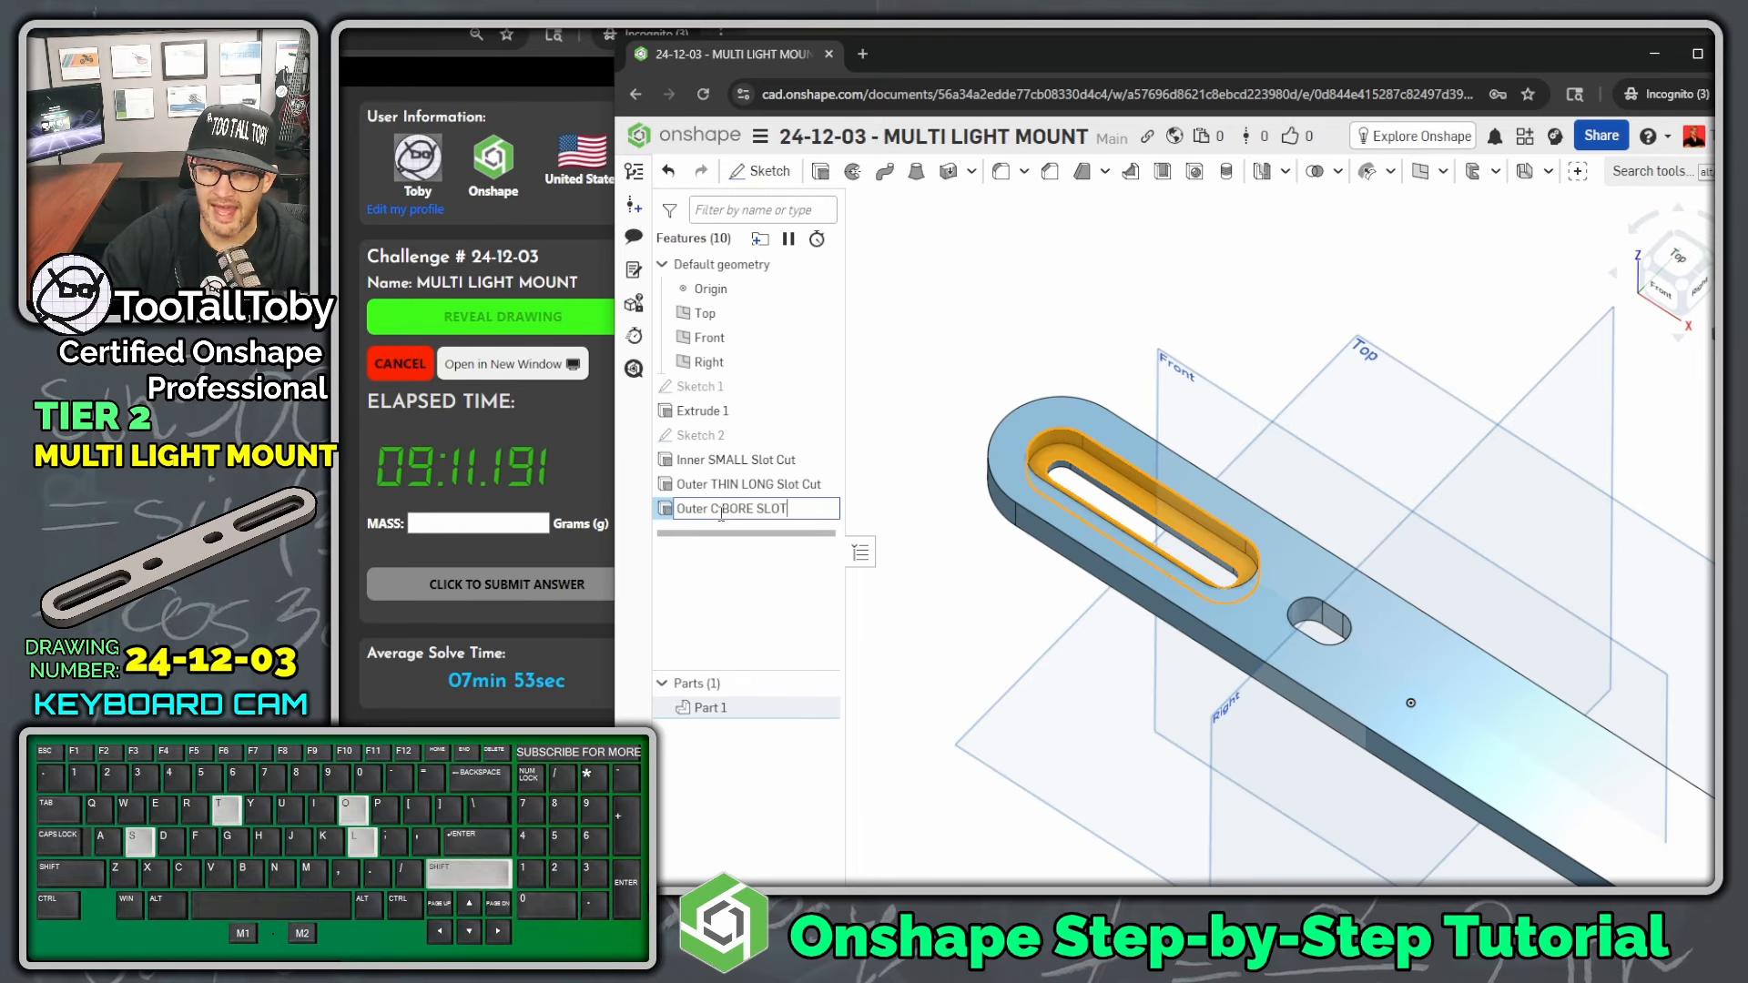
key("Return")
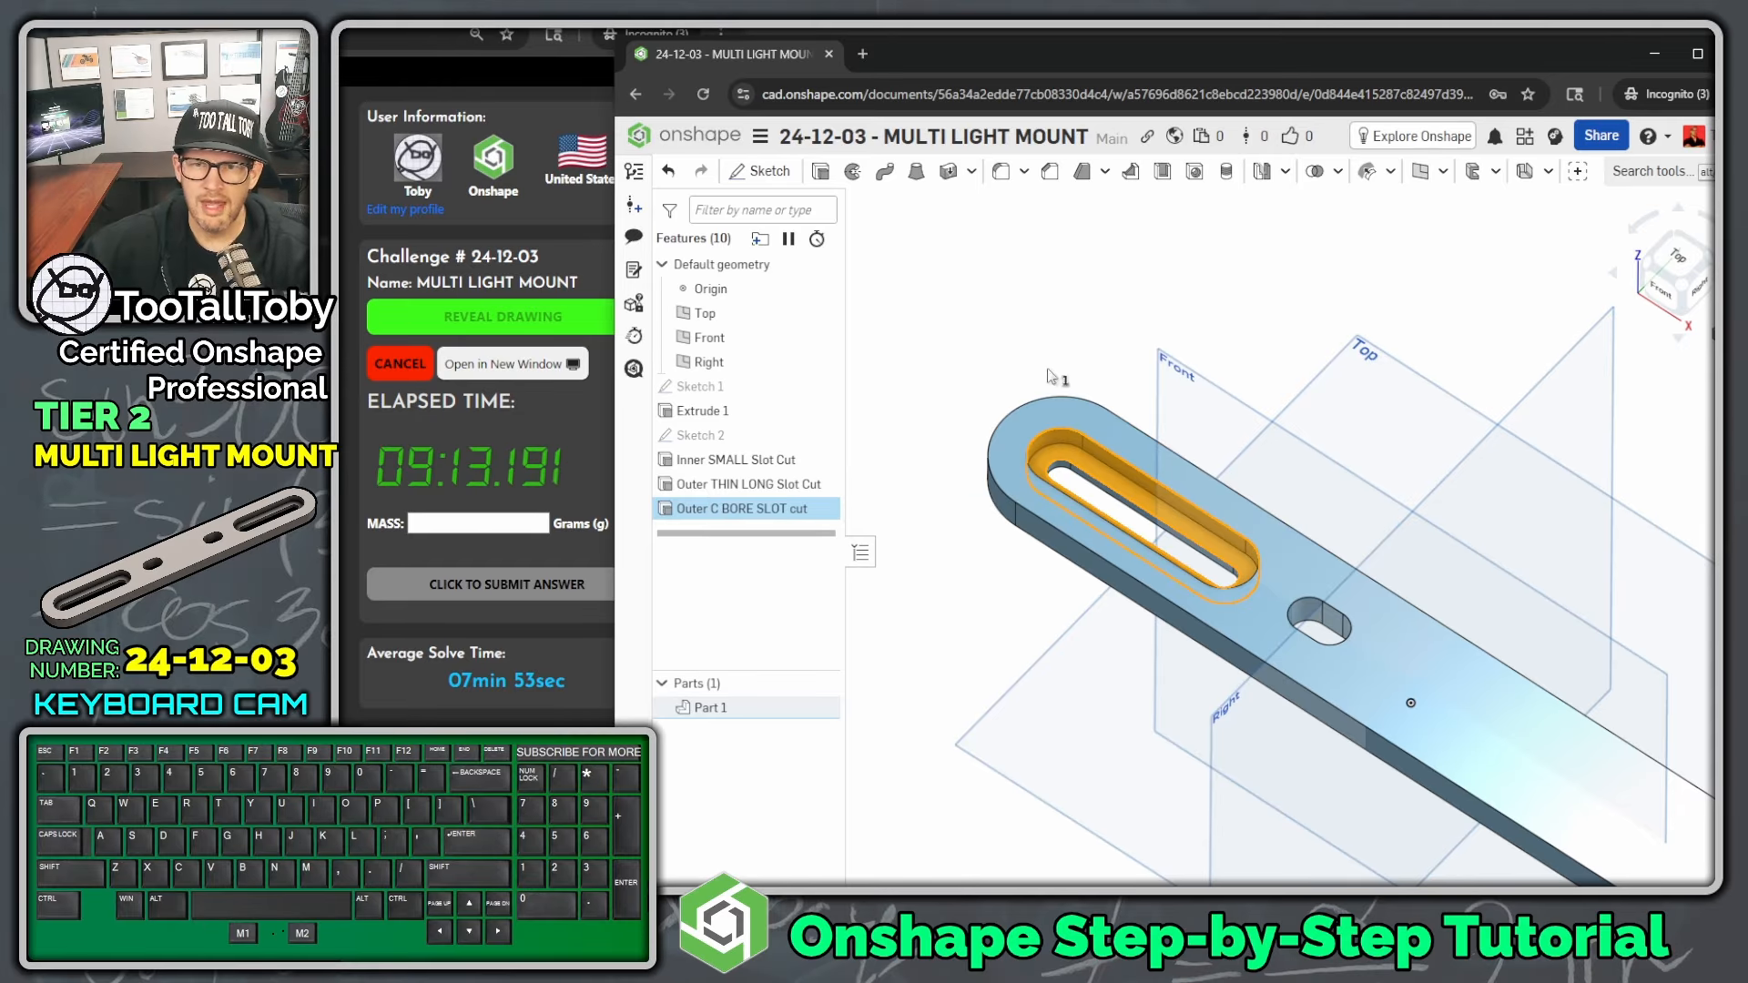
left_click(931, 325)
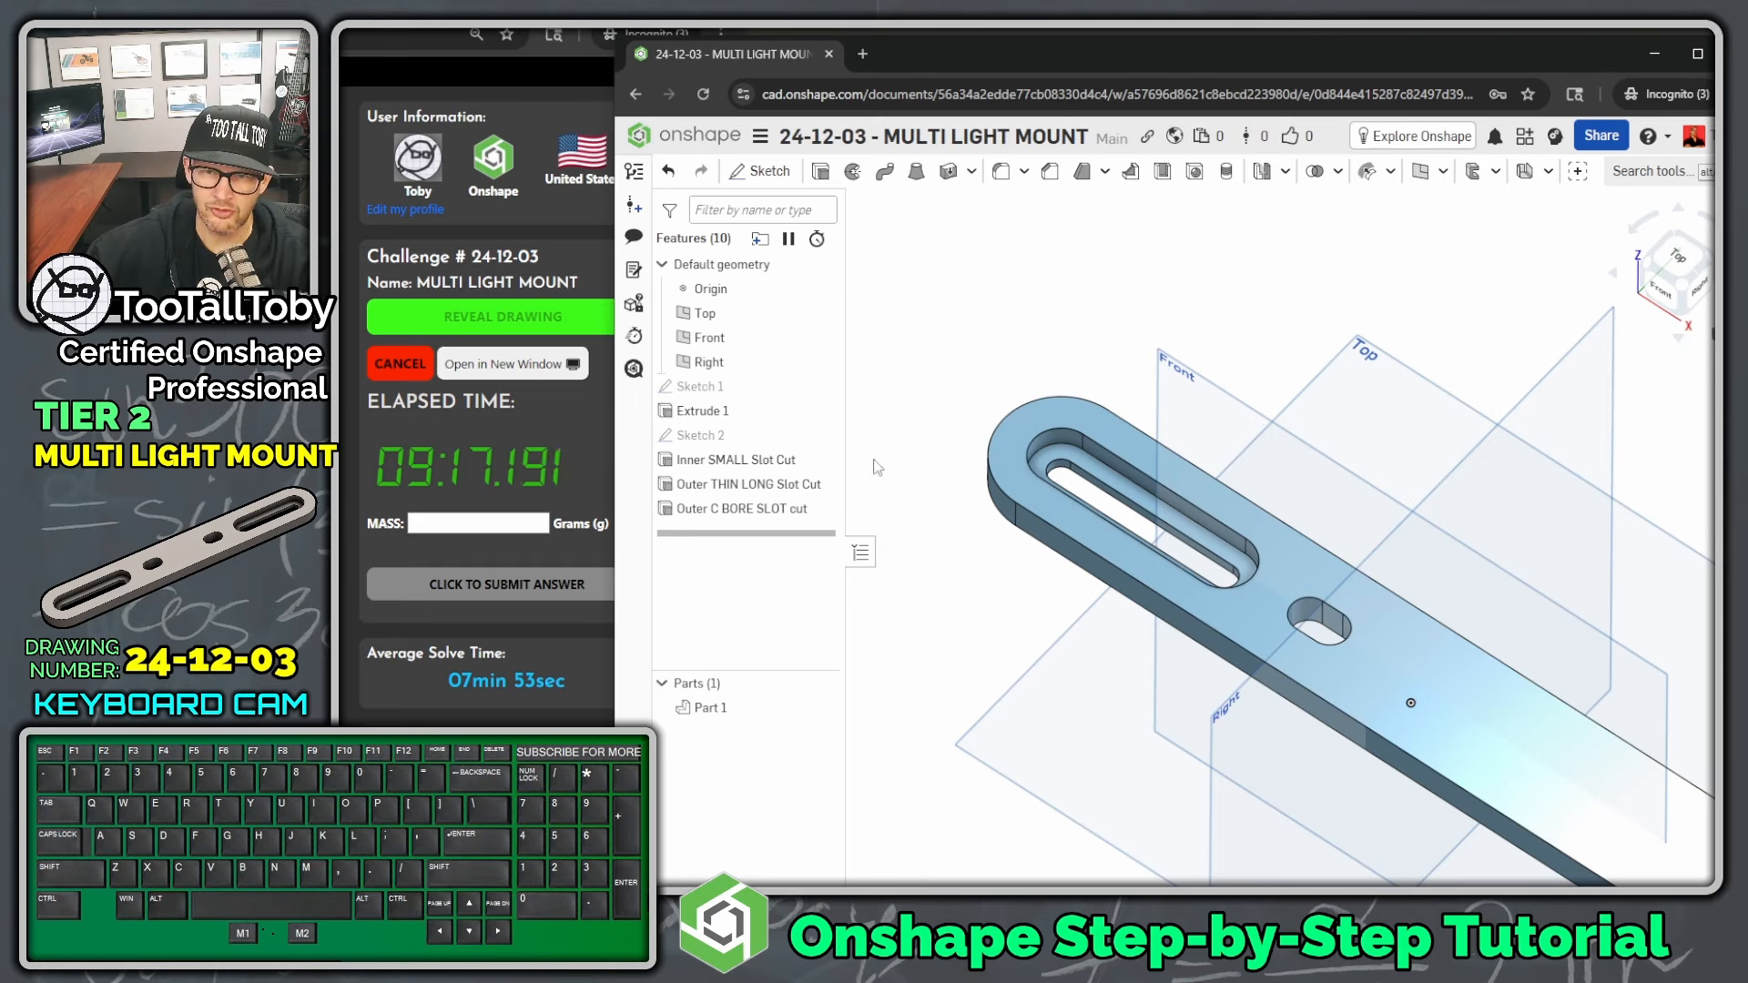
- Rename Sketch 2 as "Multi FEATURE Sketch Contours - SLOTS"
left_click(712, 437)
key("shift+n")
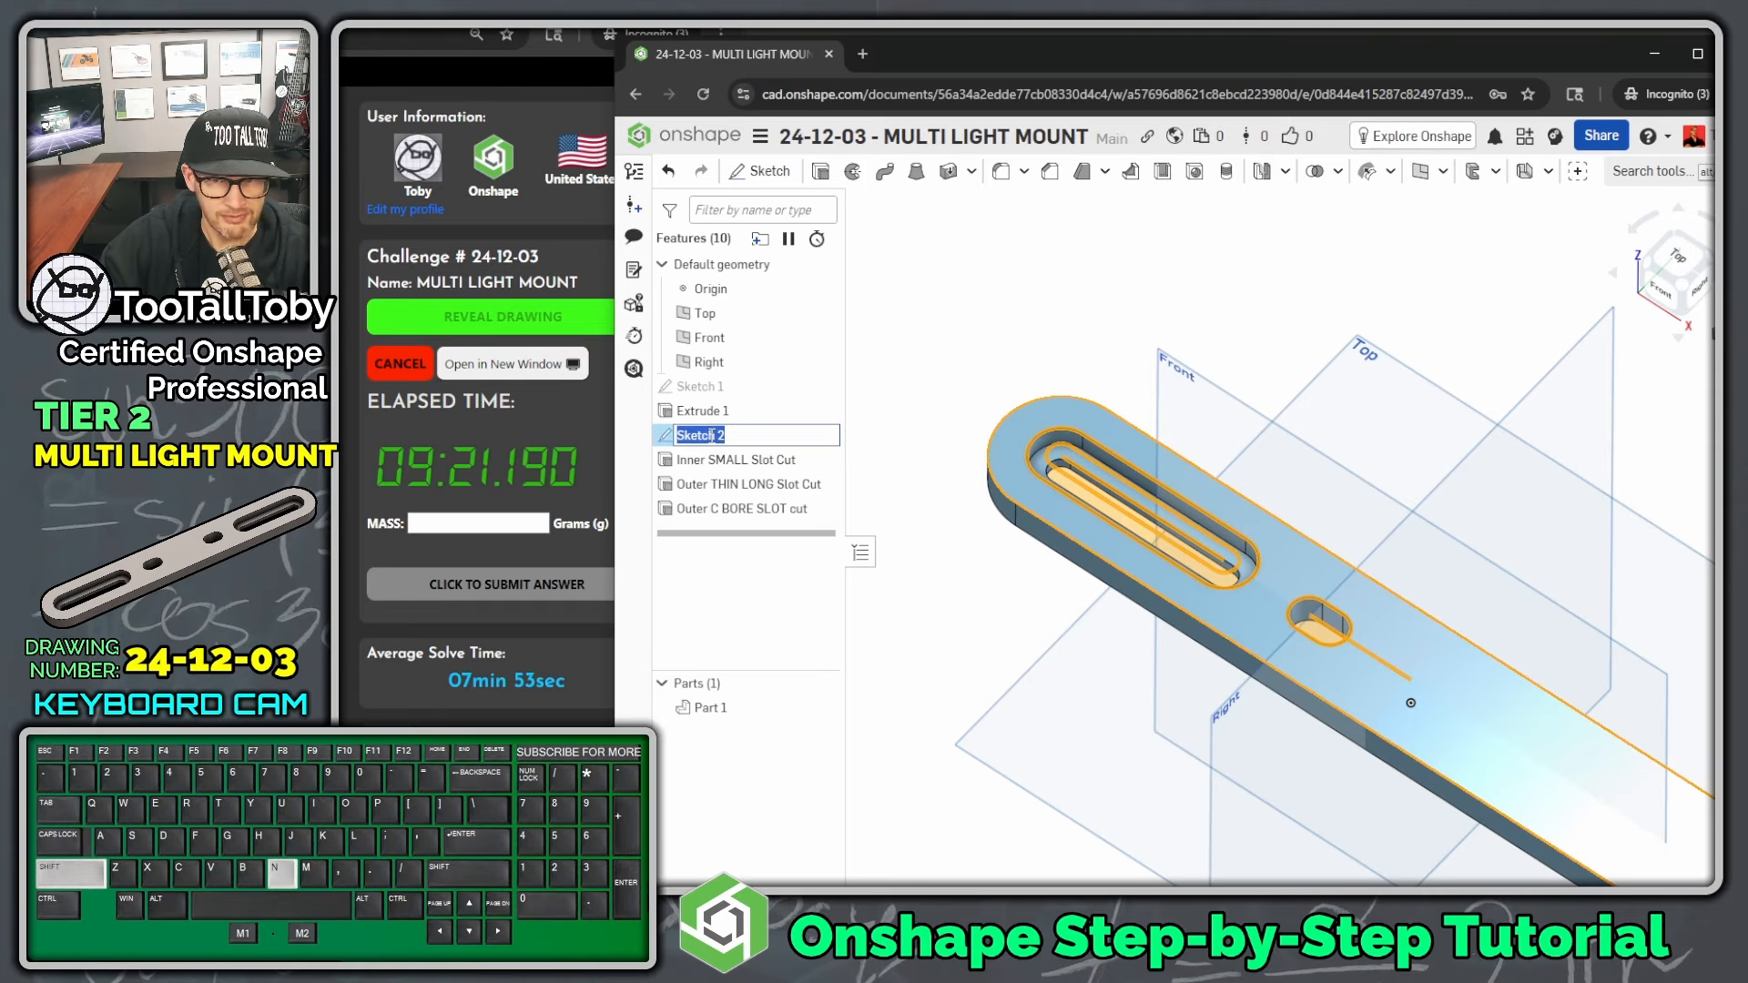
type("Multi F EA")
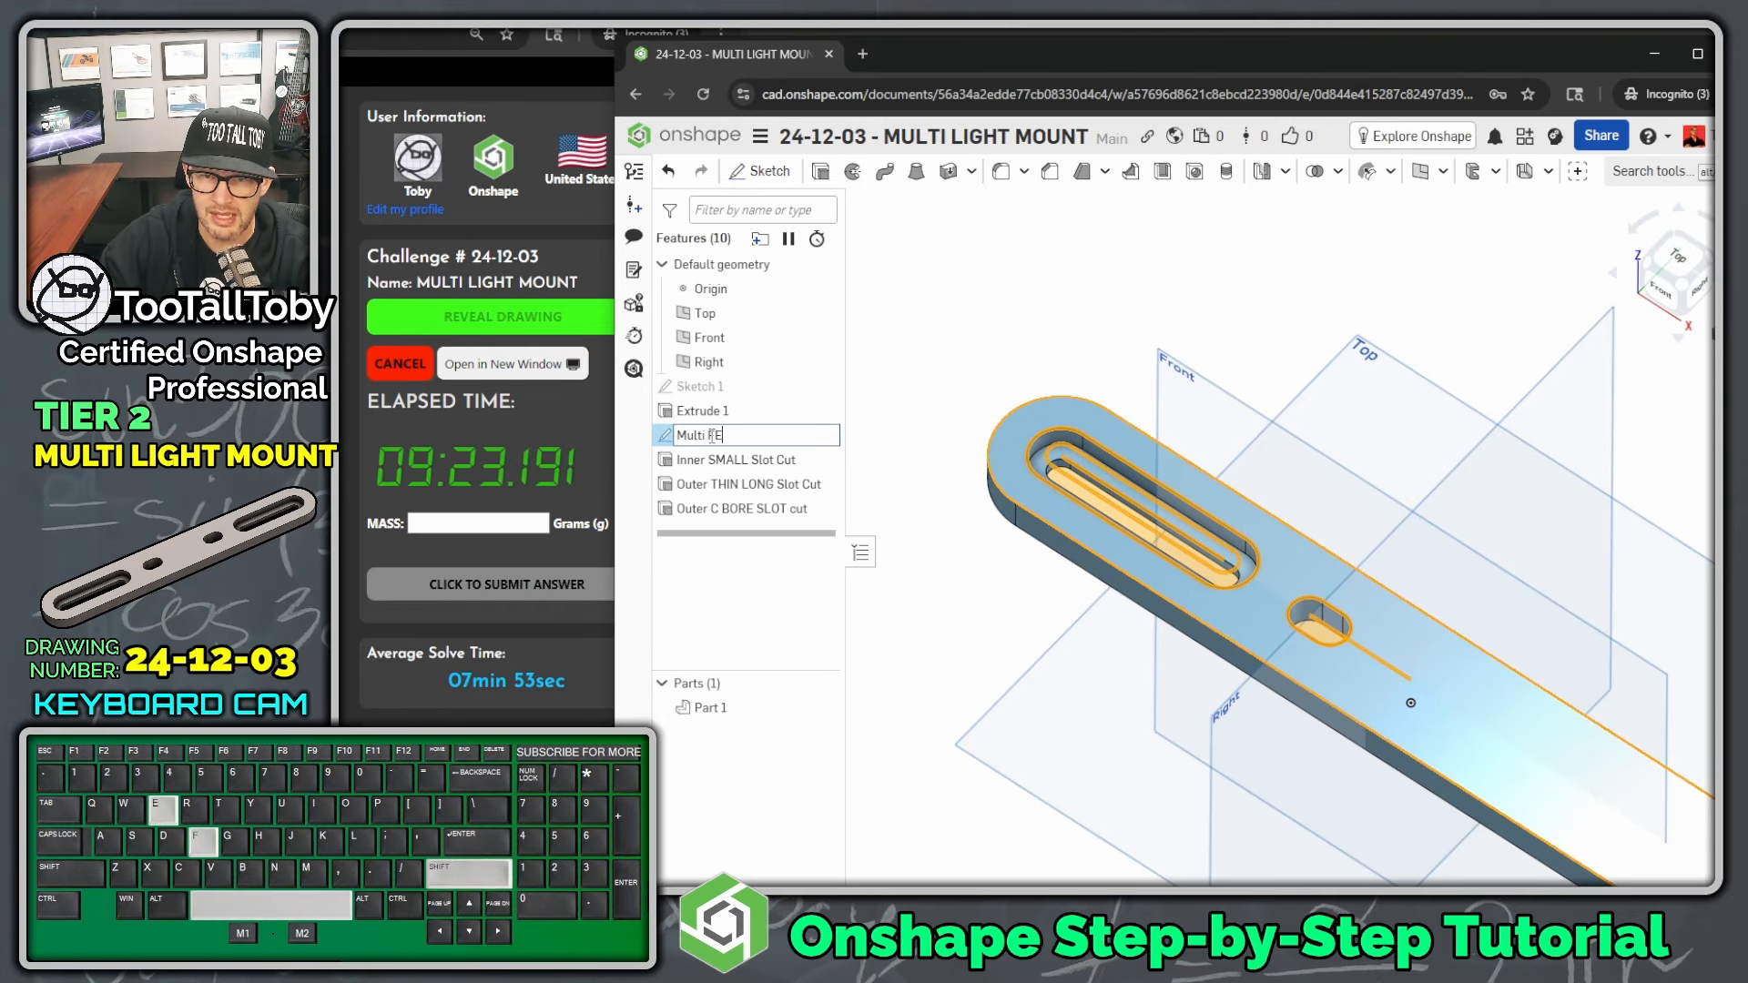
type("TURE Sket")
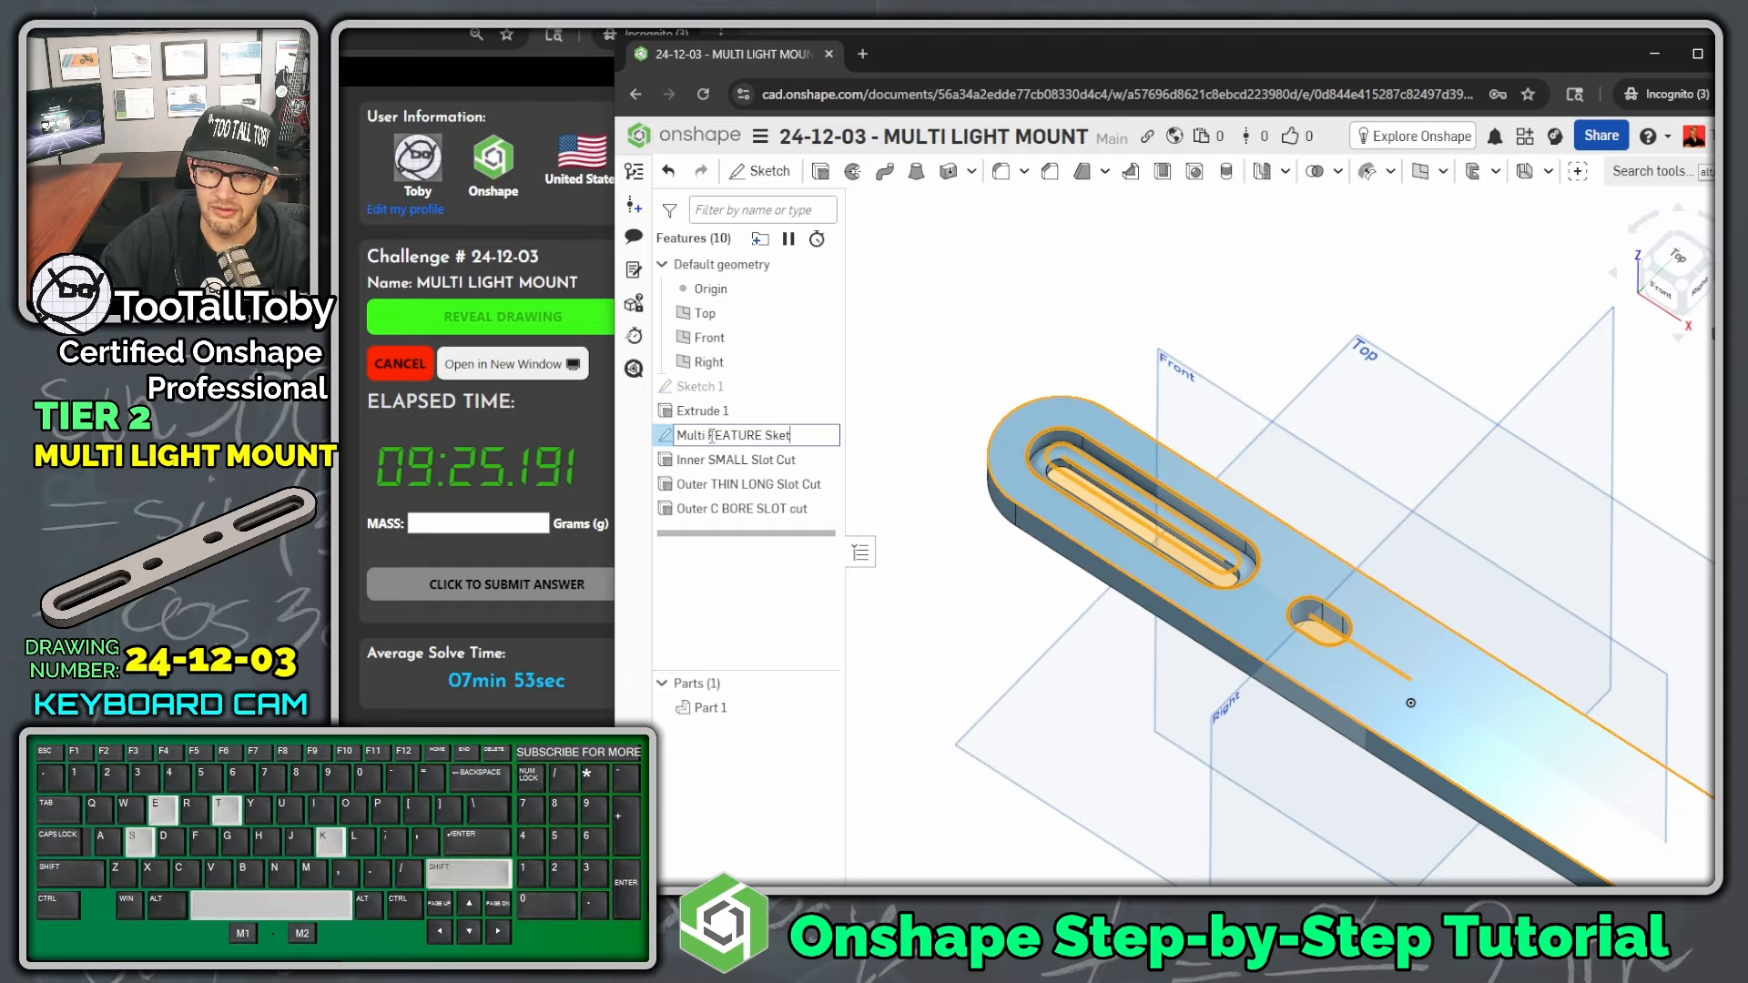
type("ch Contours - SLOTS")
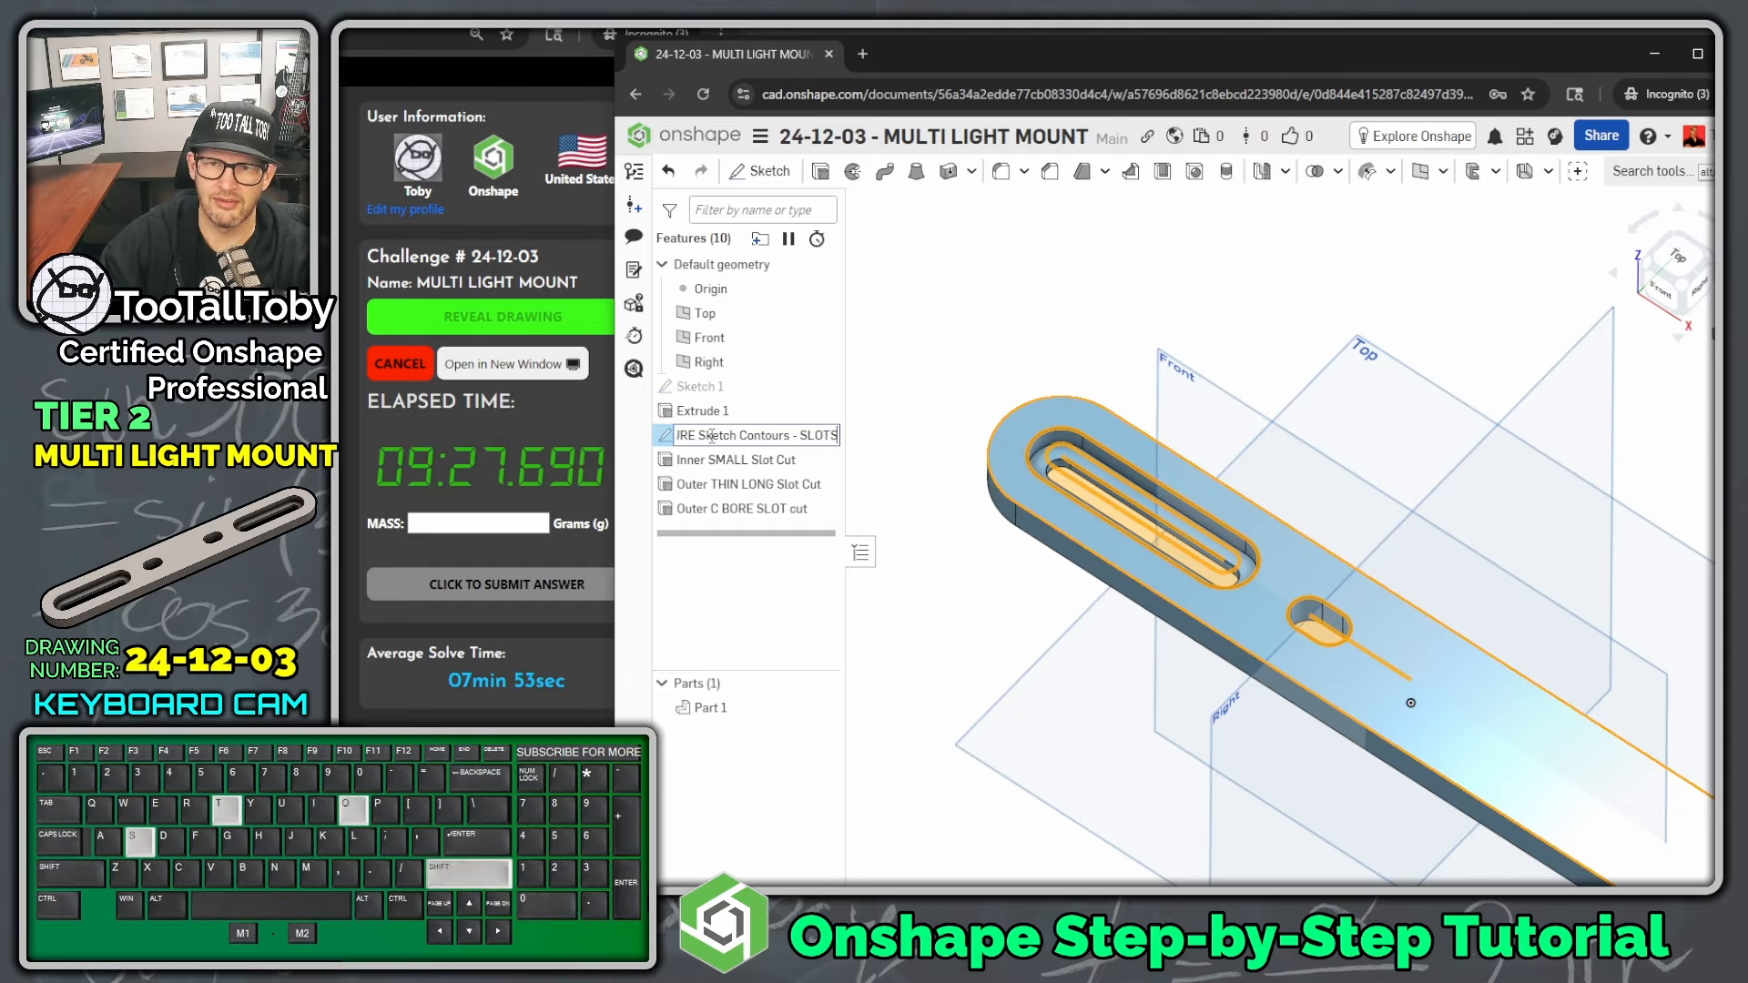
key("Return")
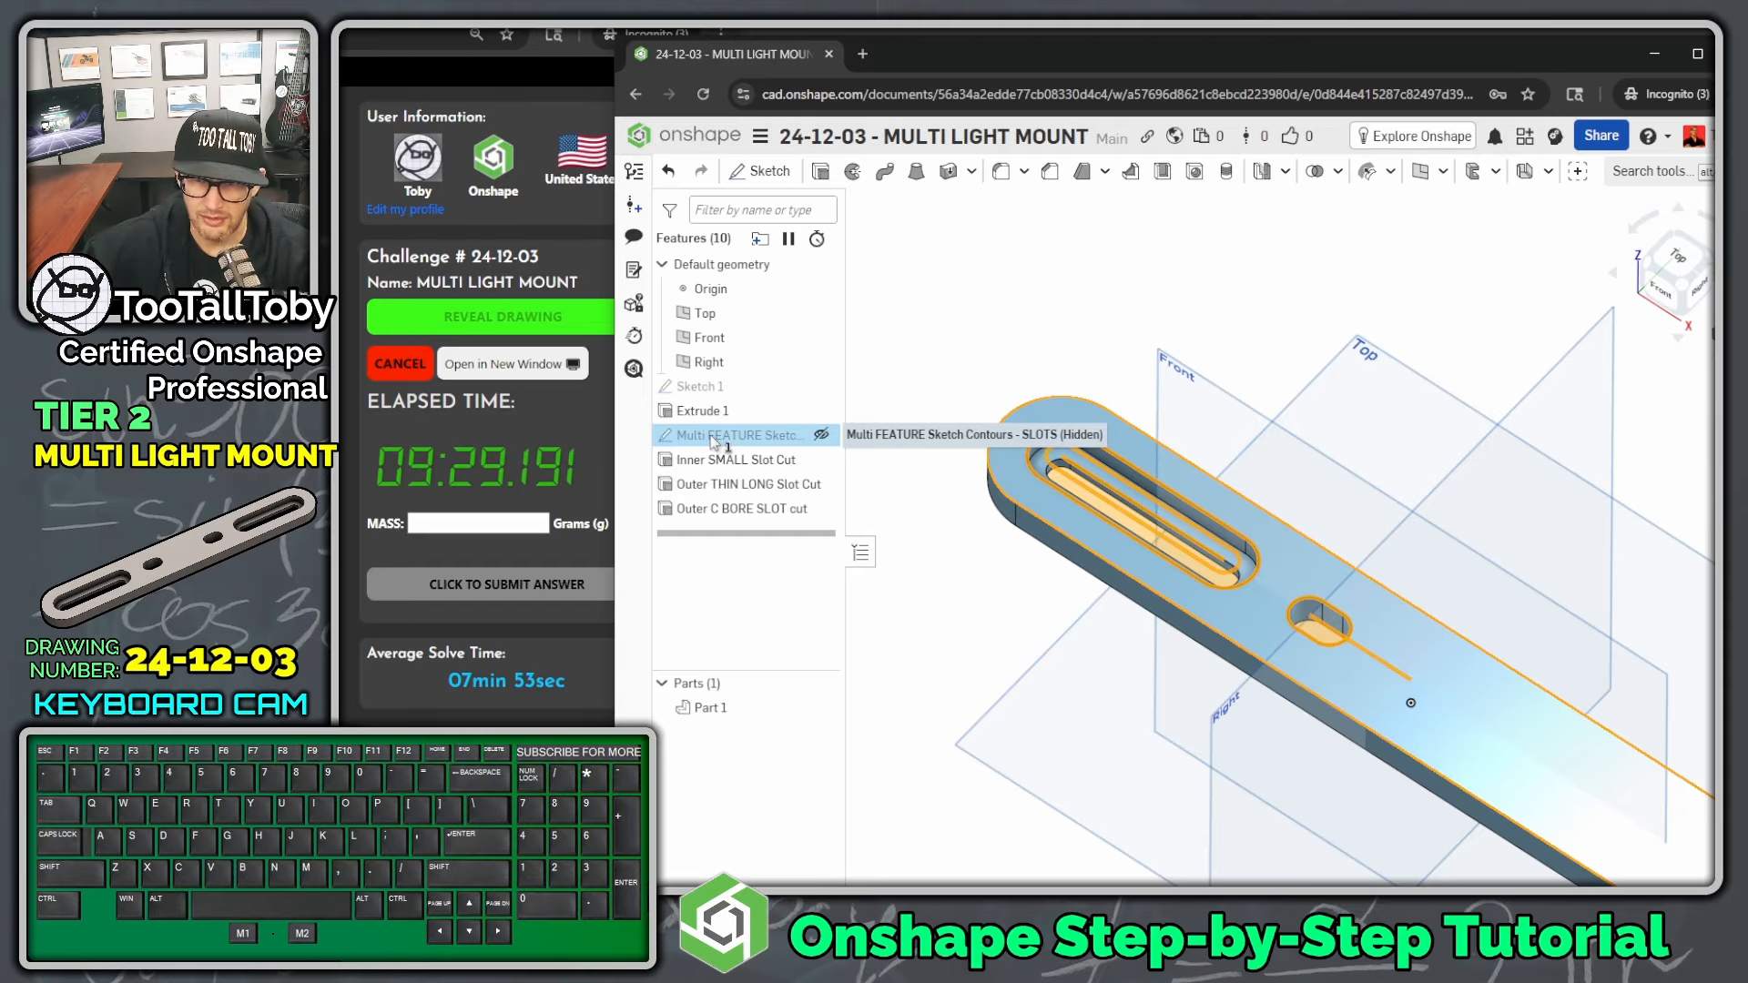
left_click(924, 346)
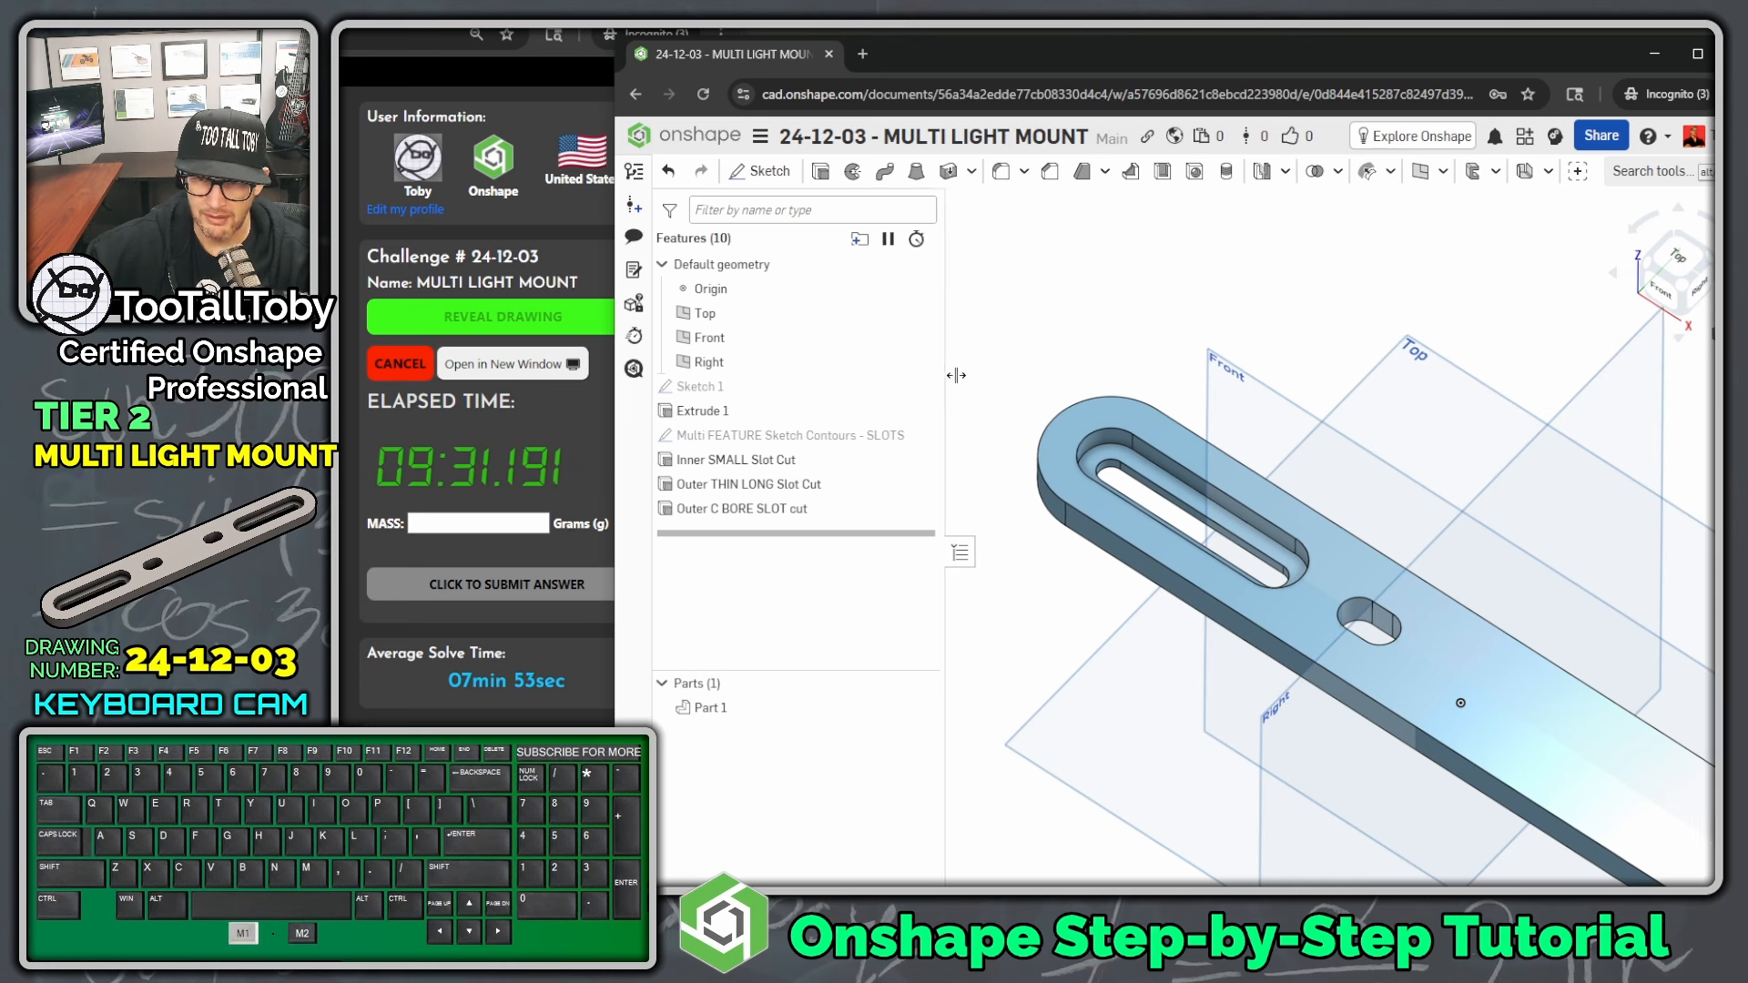
- Reword the slot sketch's name to "sketch - SLOTS - Multi FEATURE Sketch Contours"
double_click(865, 444)
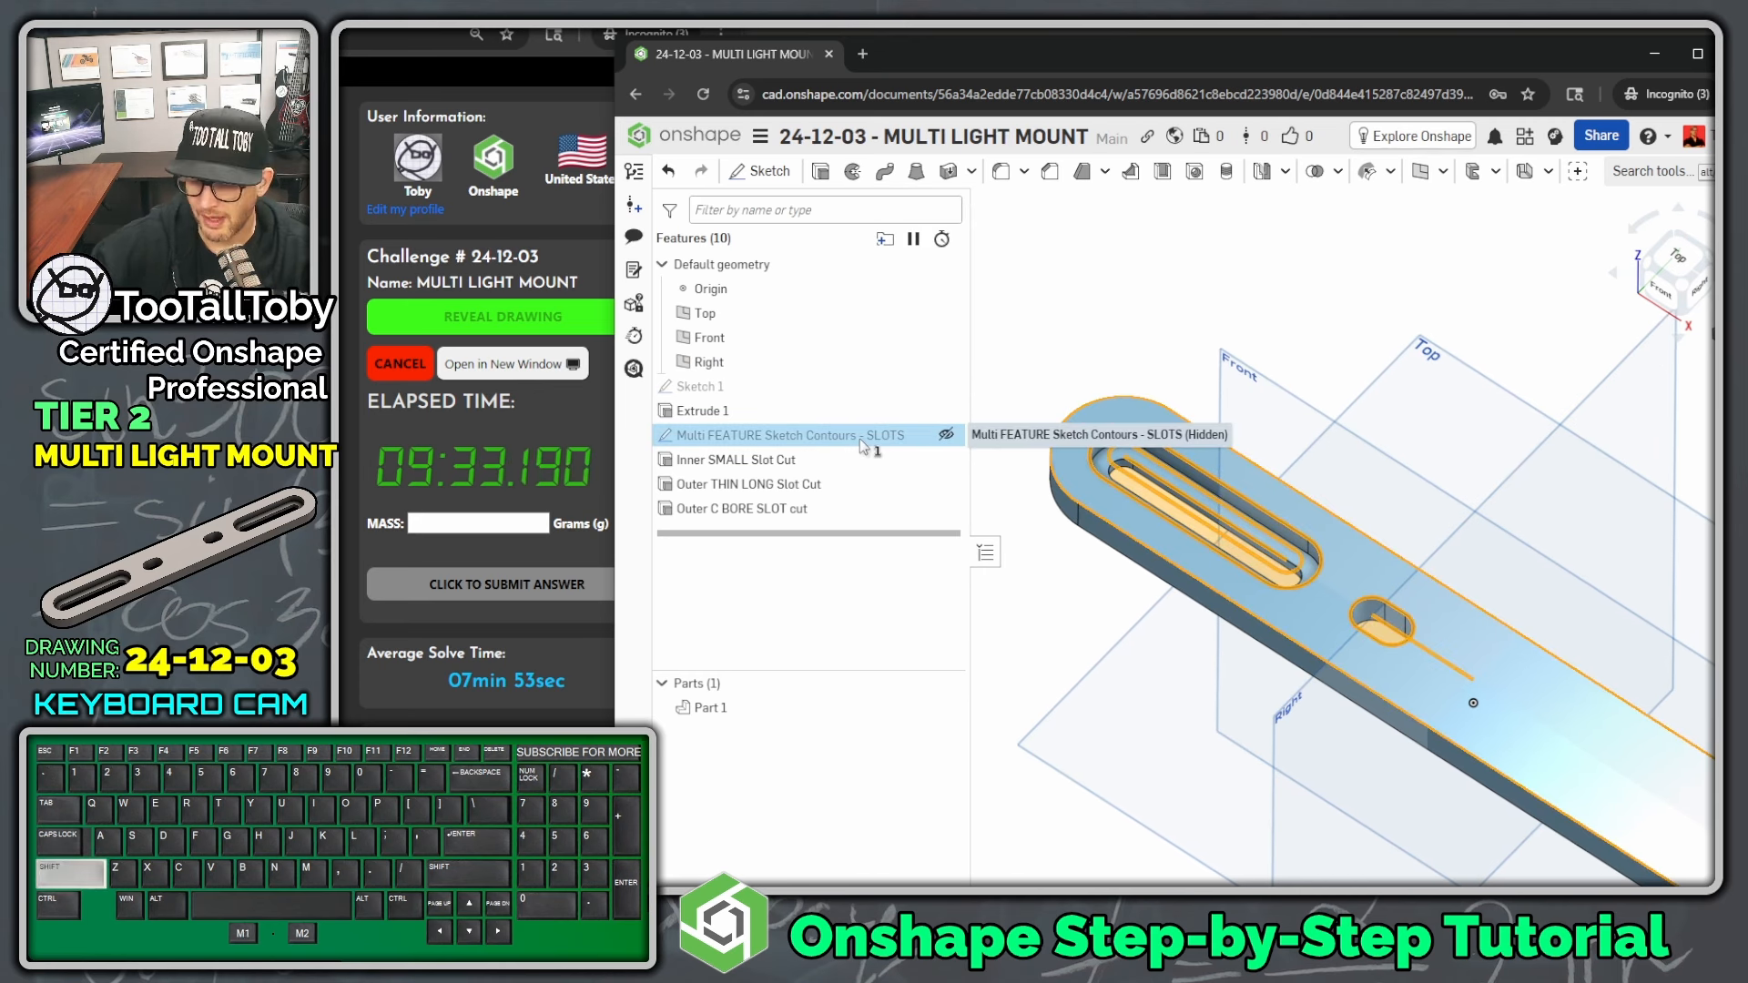
key("Right")
key("BackSpace")
key("BackSpace")
key("BackSpace")
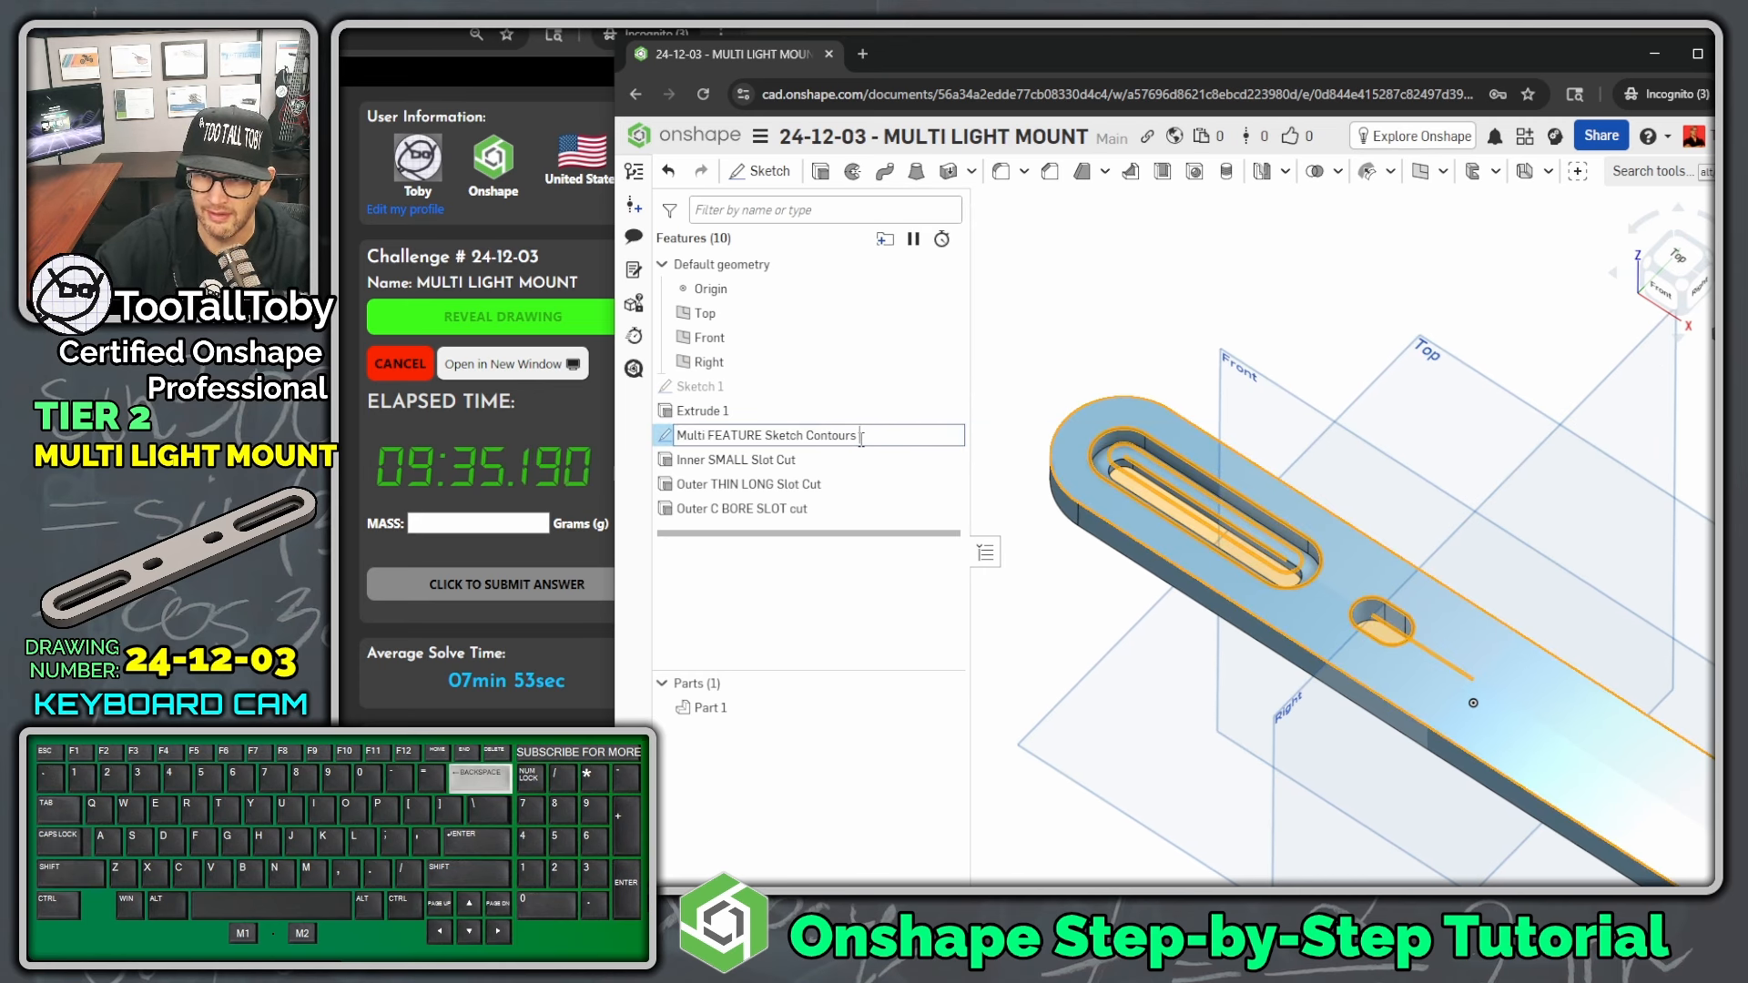
key("Left")
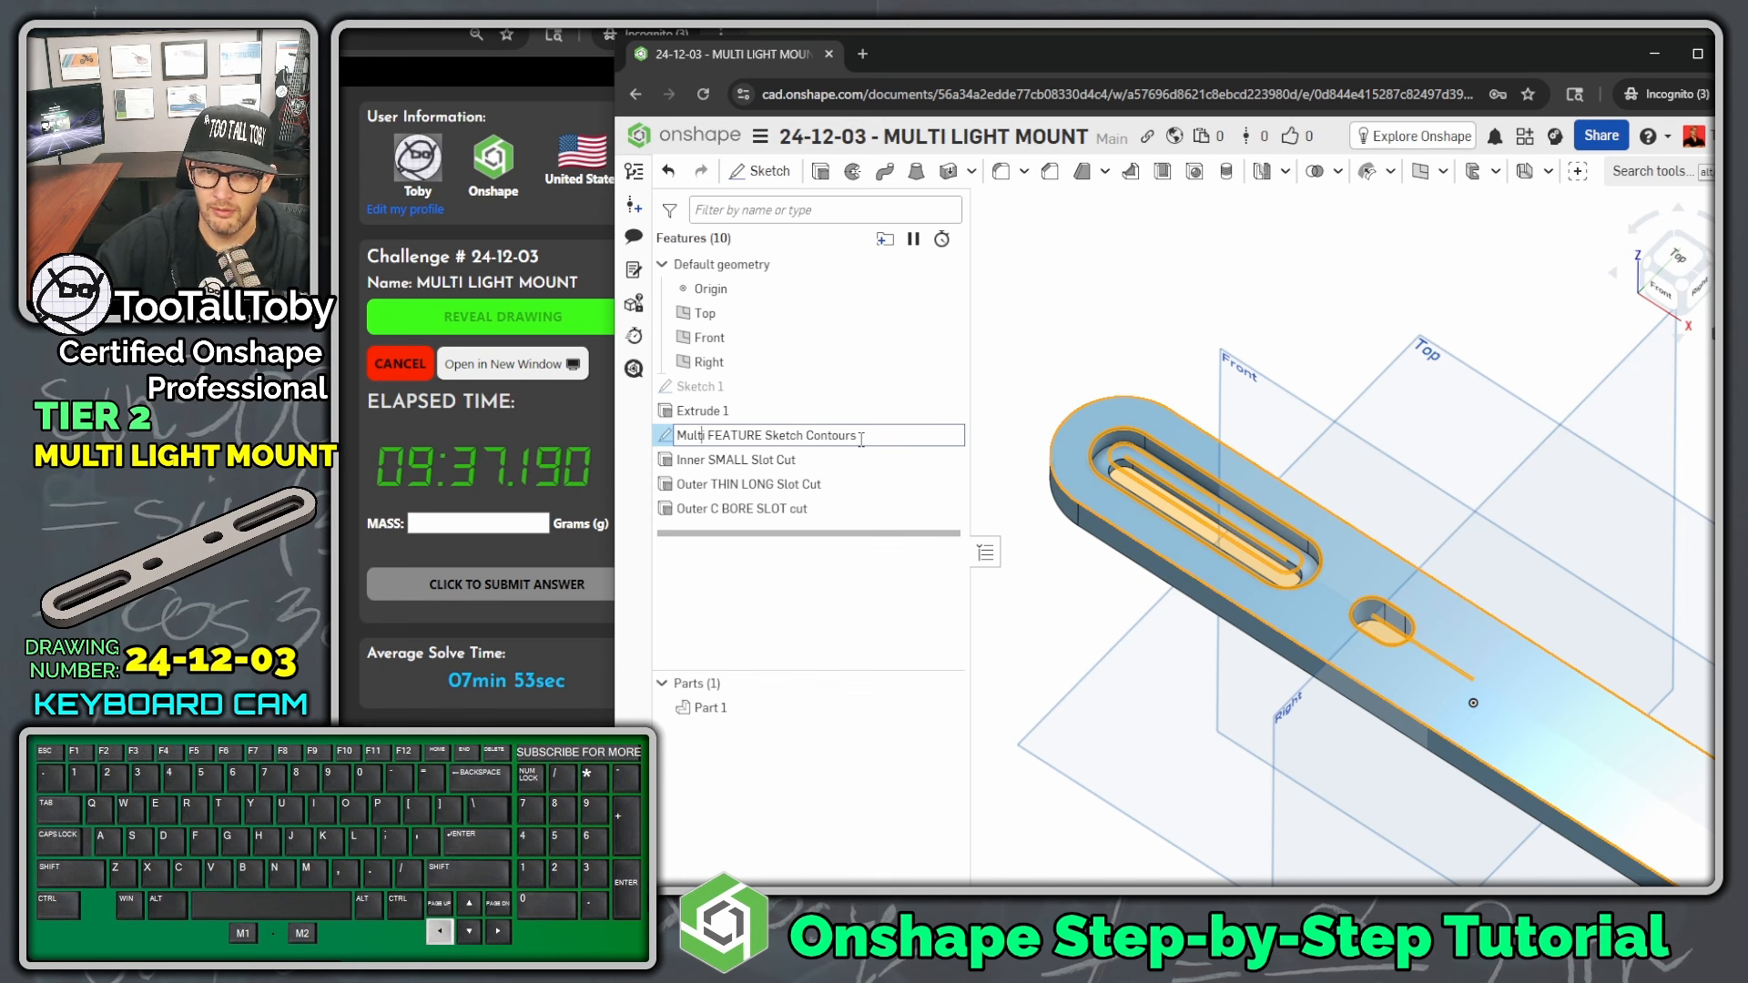
type("sketch - SL")
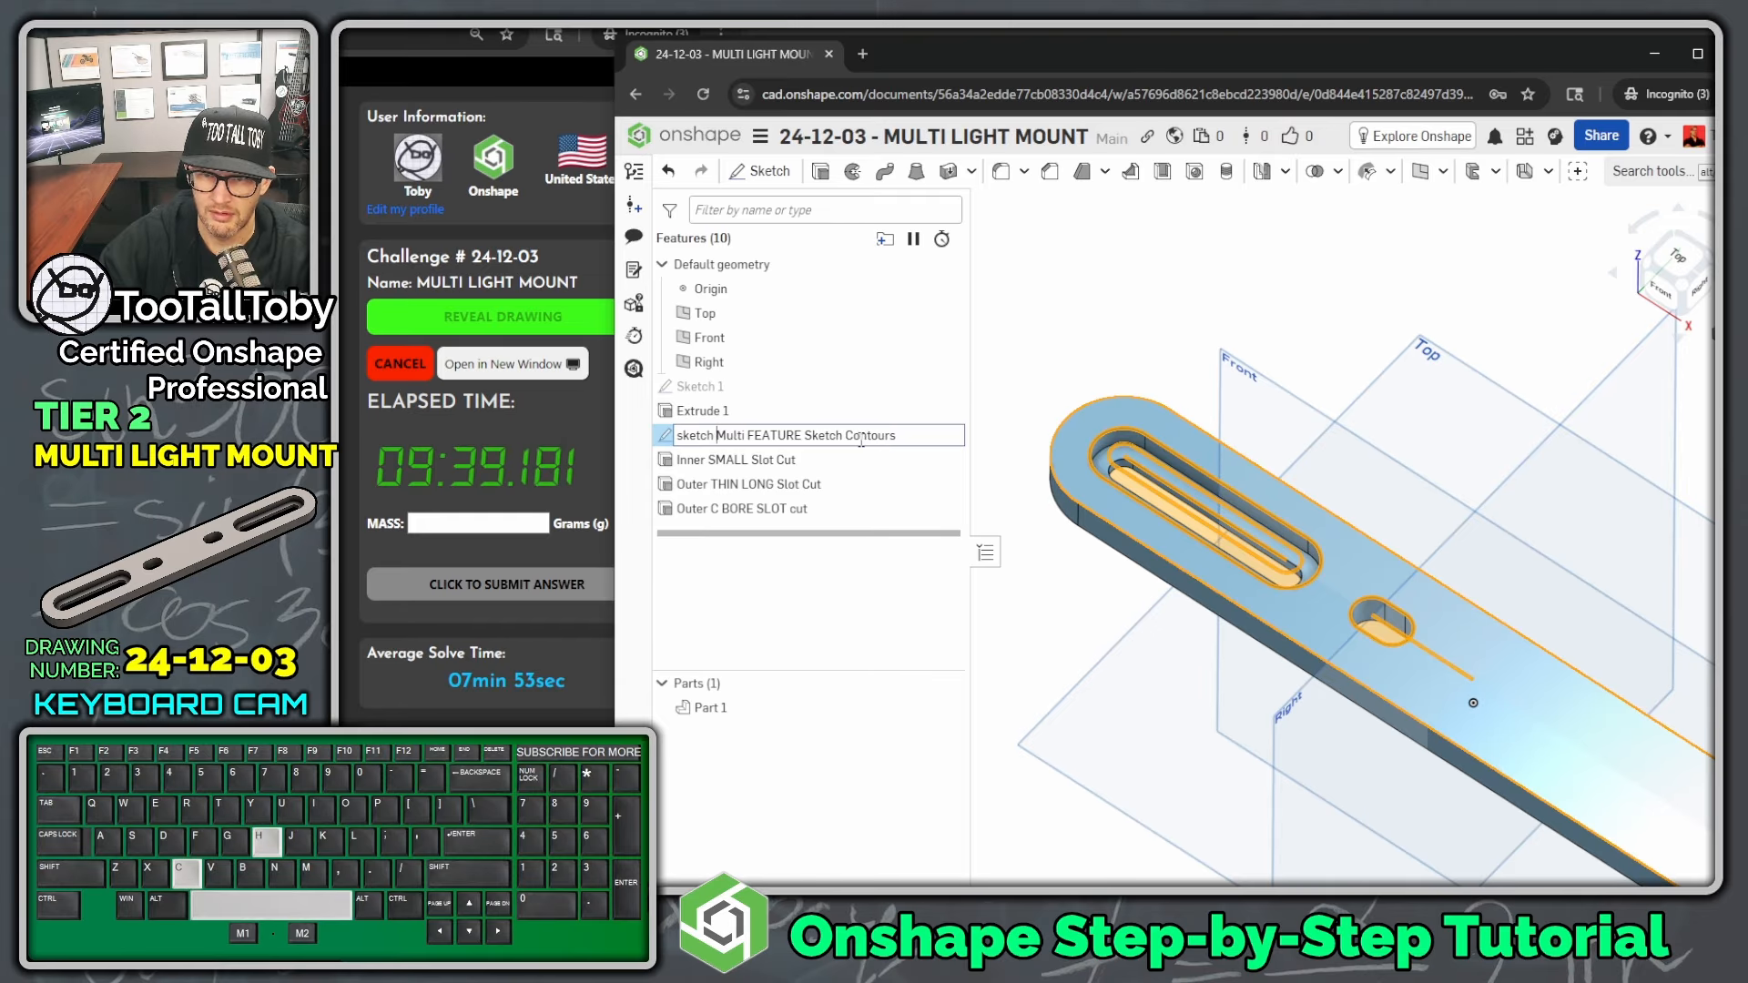
type("OTS -")
key("Return")
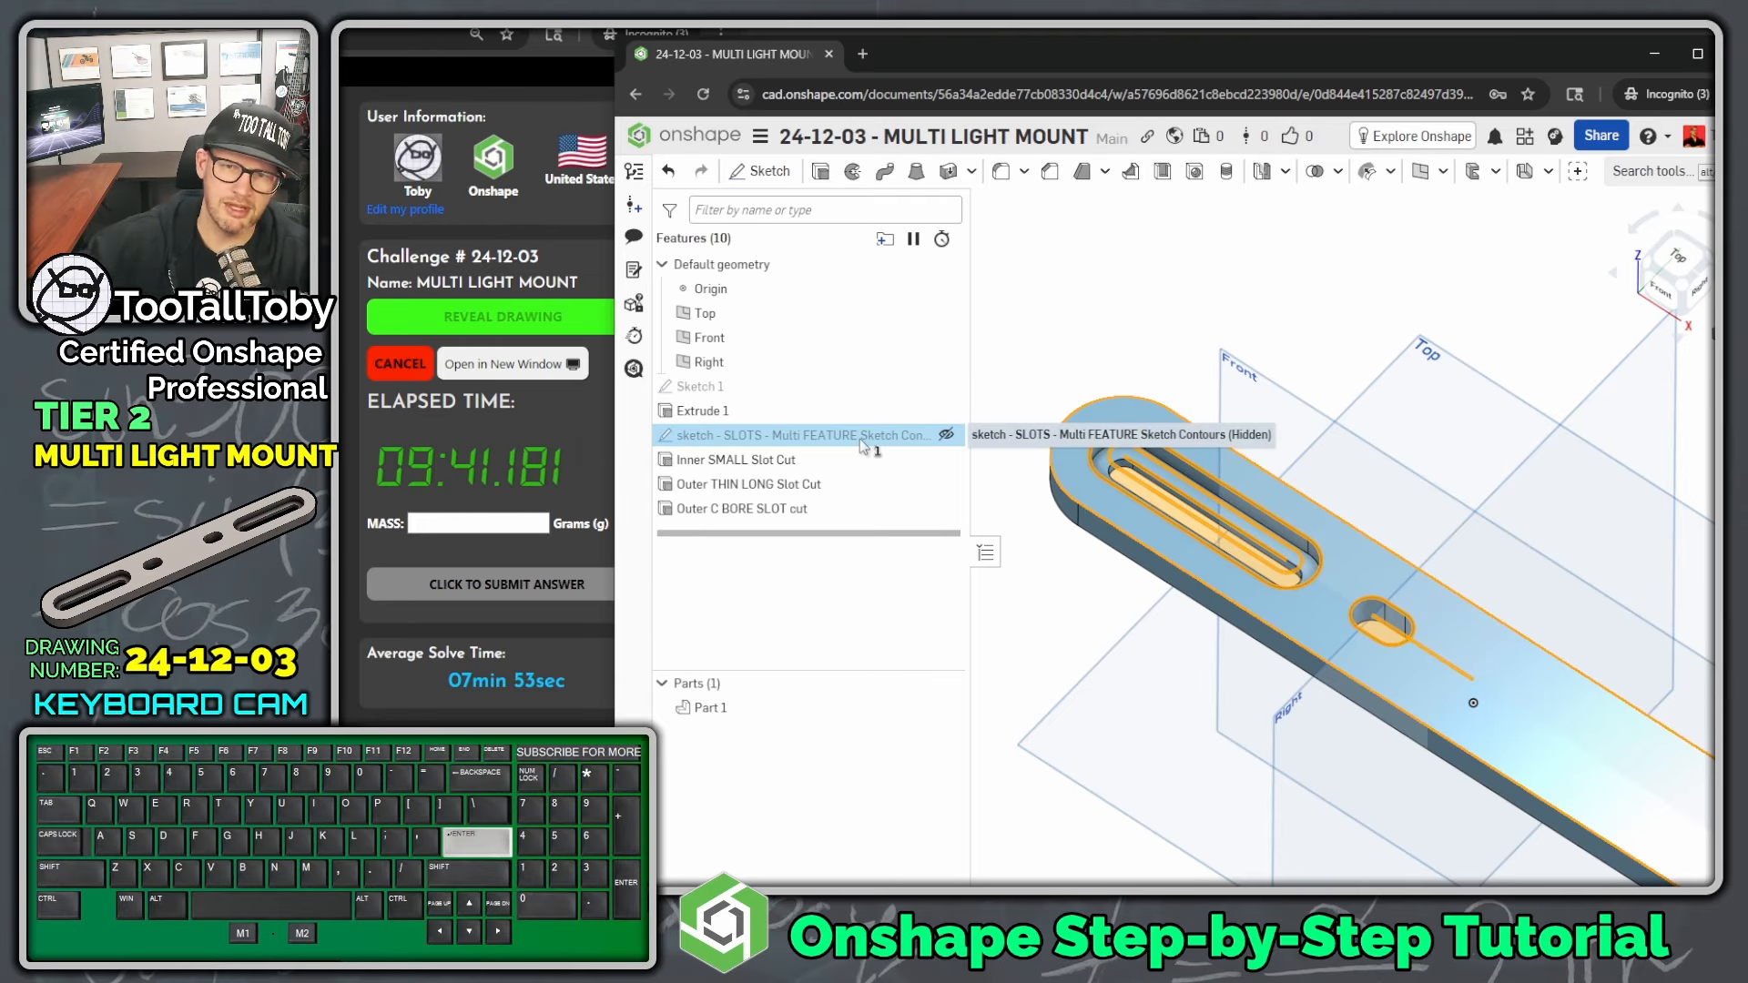
left_click(1077, 283)
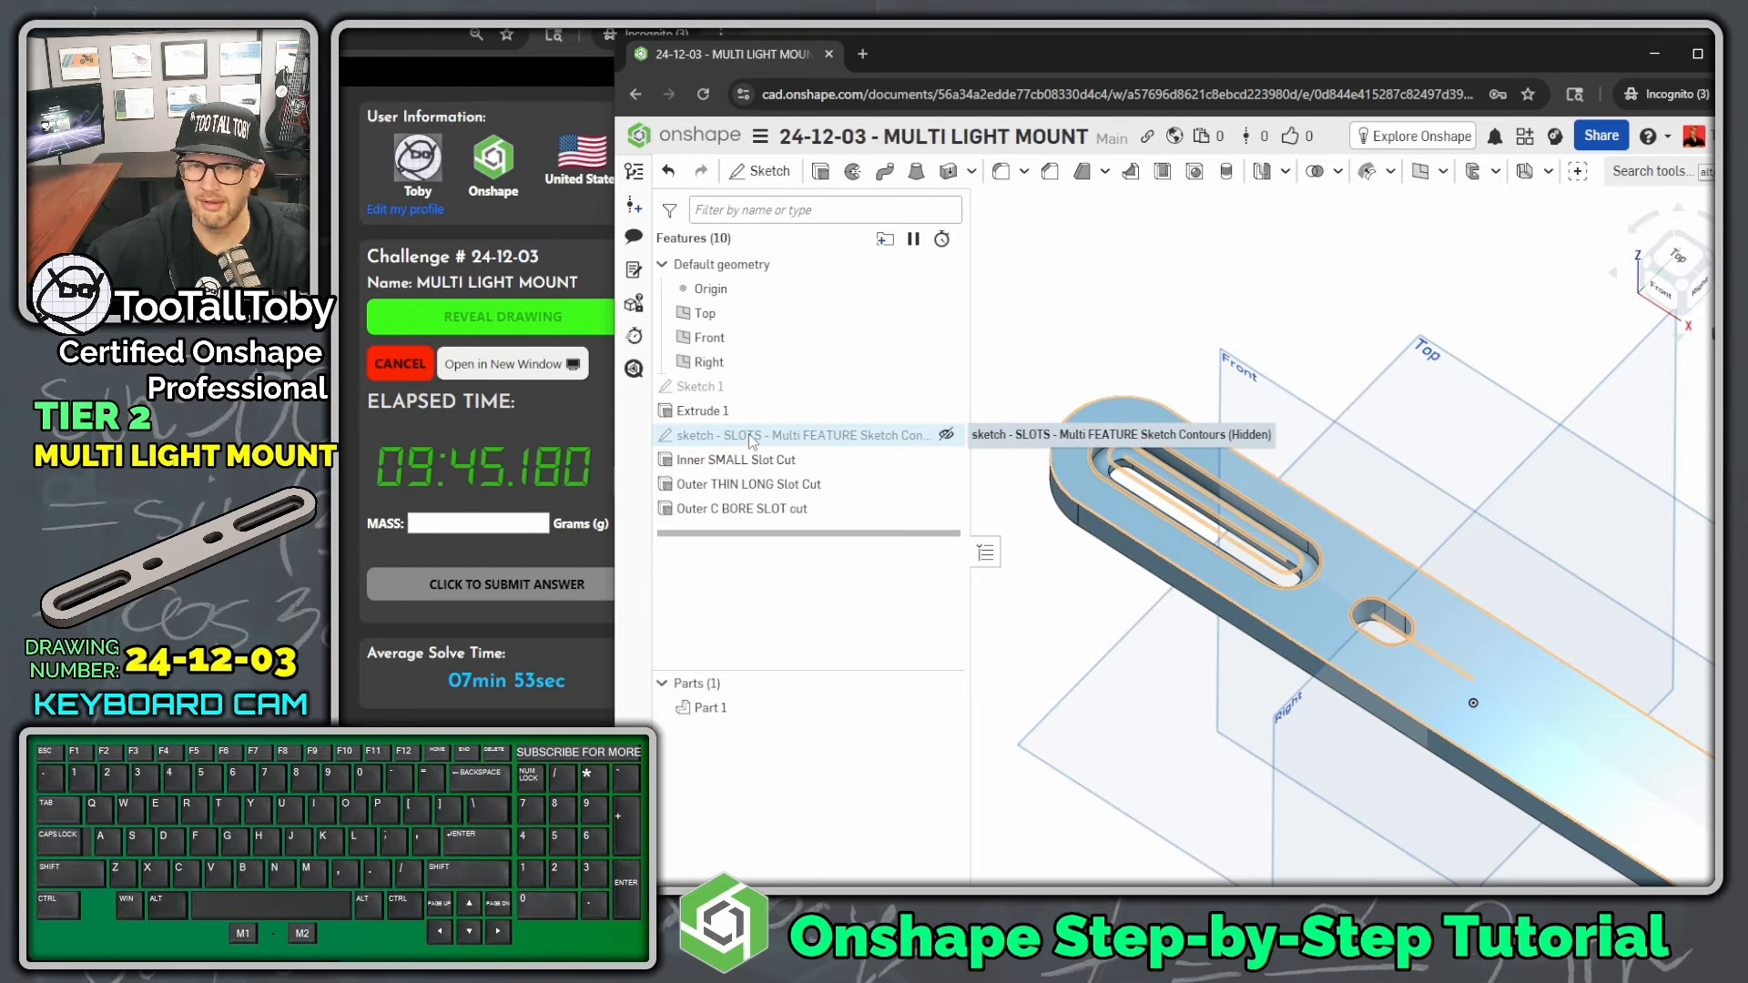
- Set up a feature mirror of the Outer THIN LONG Slot Cut, Outer C BORE SLOT cut and Inner SMALL Slot Cut
scroll(1430, 723, "down", 4)
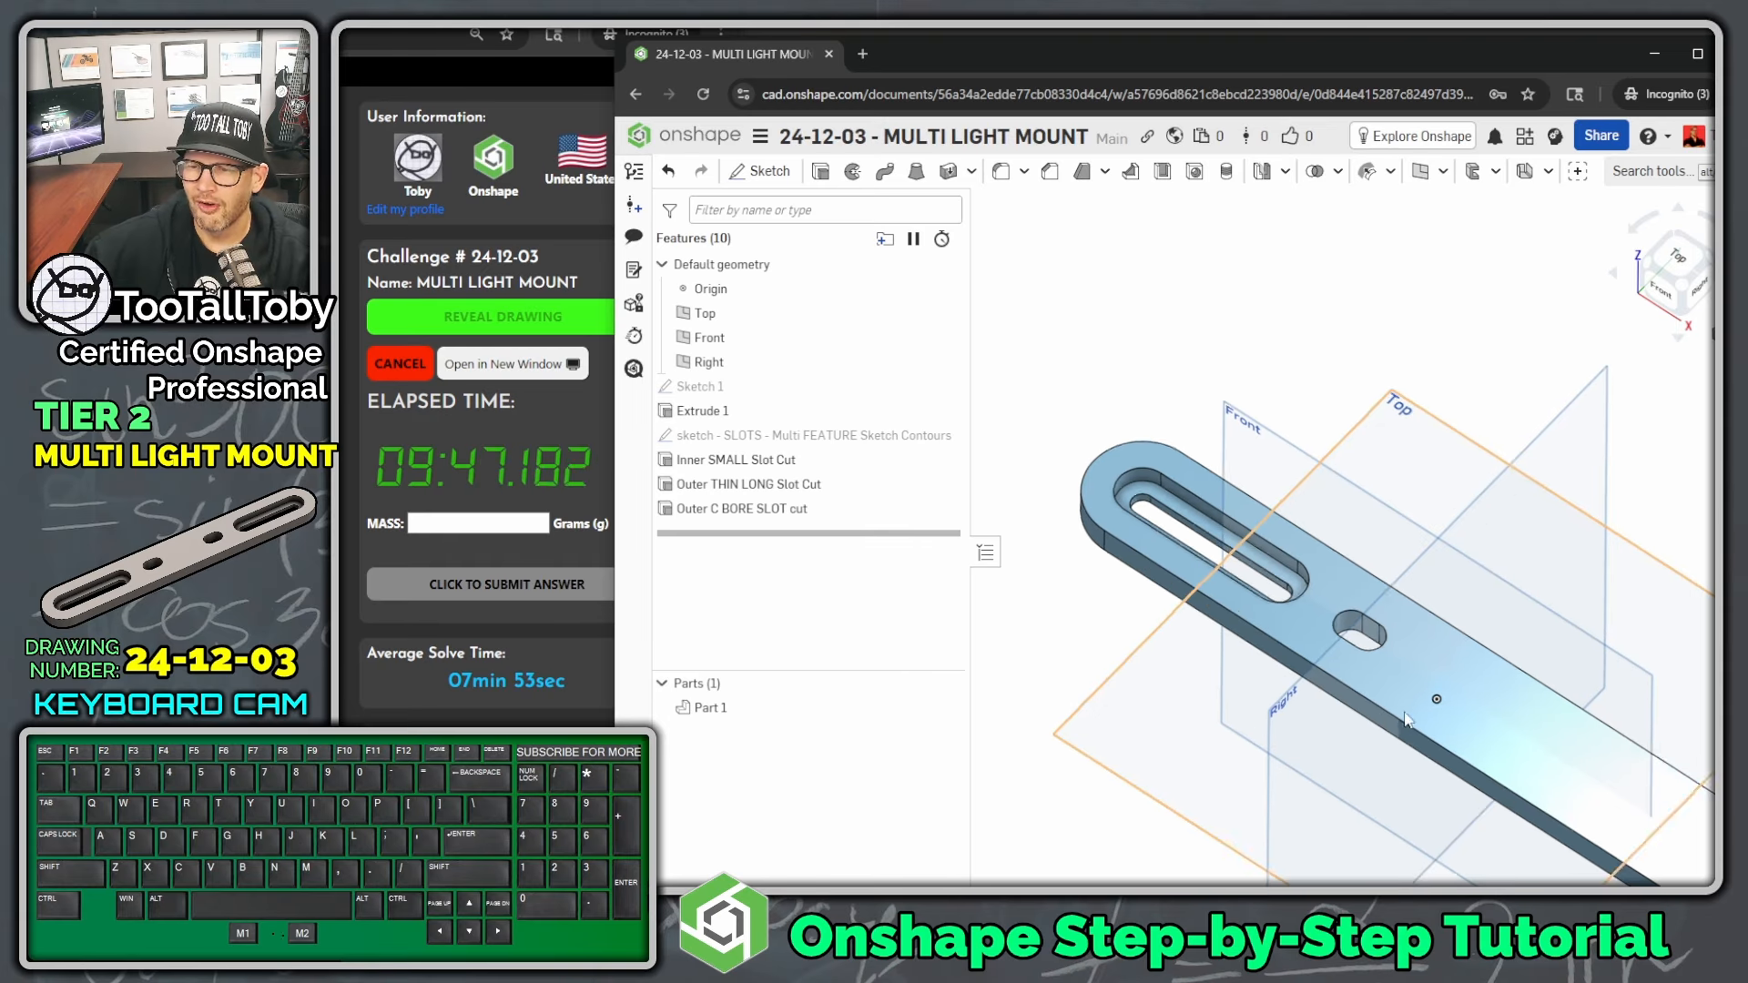
left_click(1262, 173)
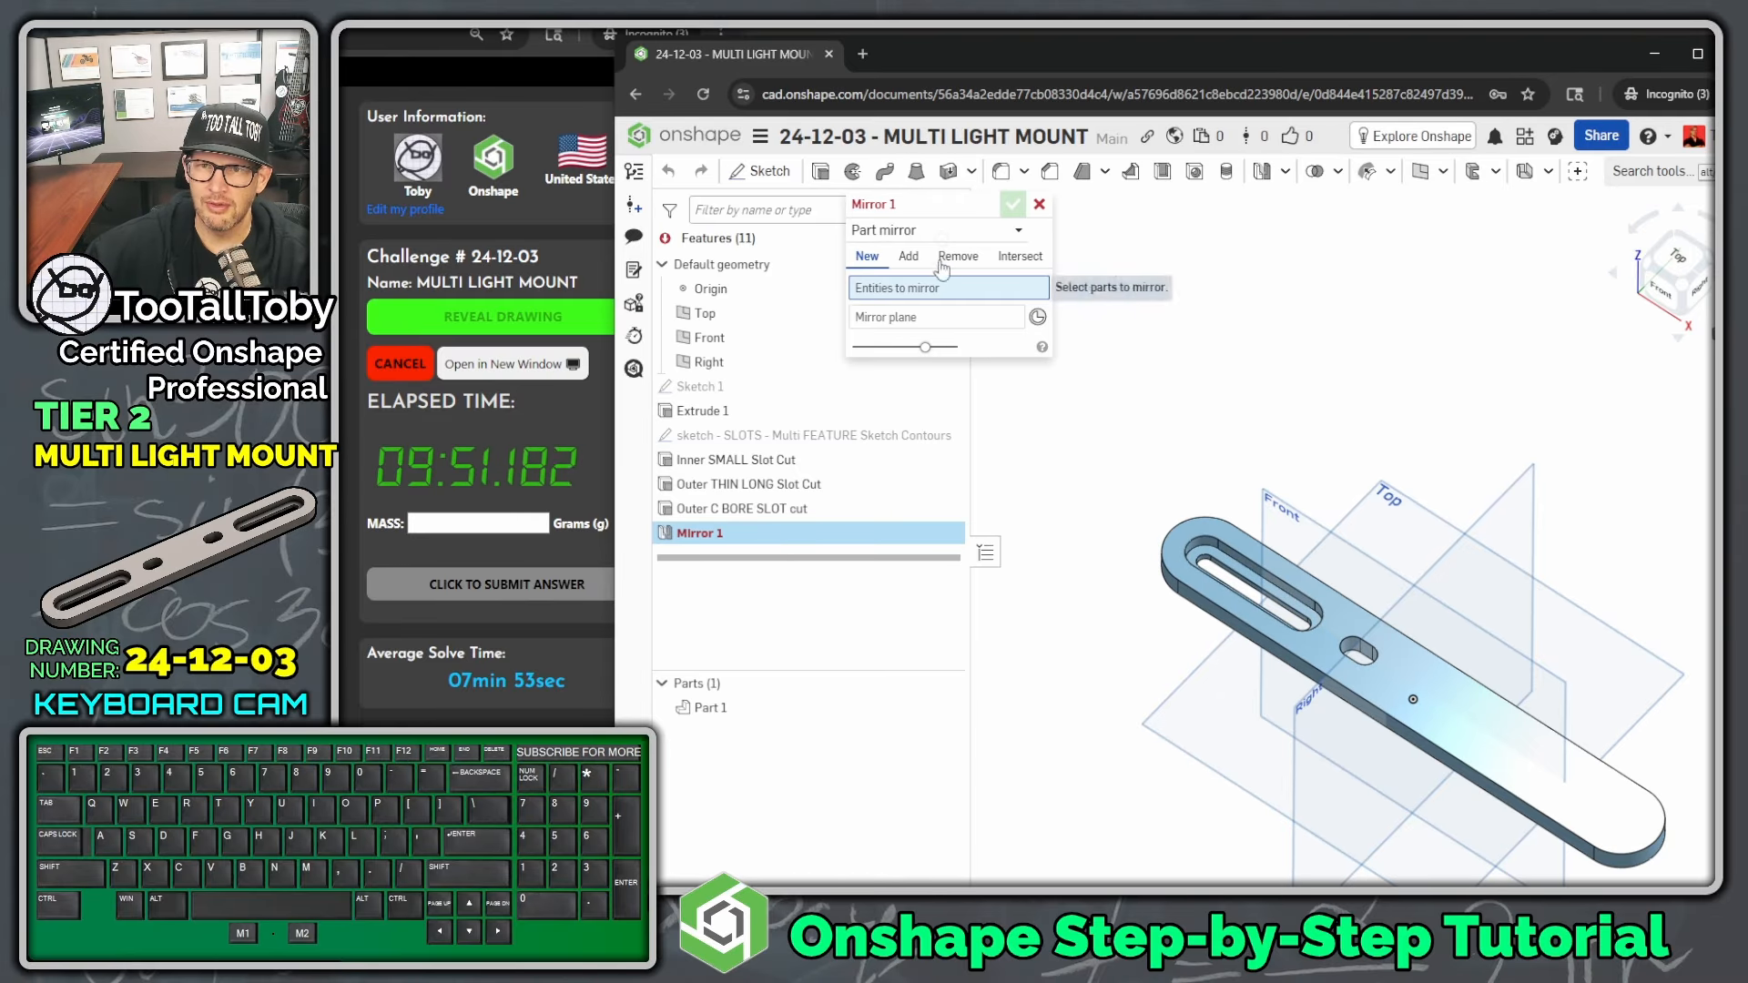
left_click(949, 230)
left_click(910, 282)
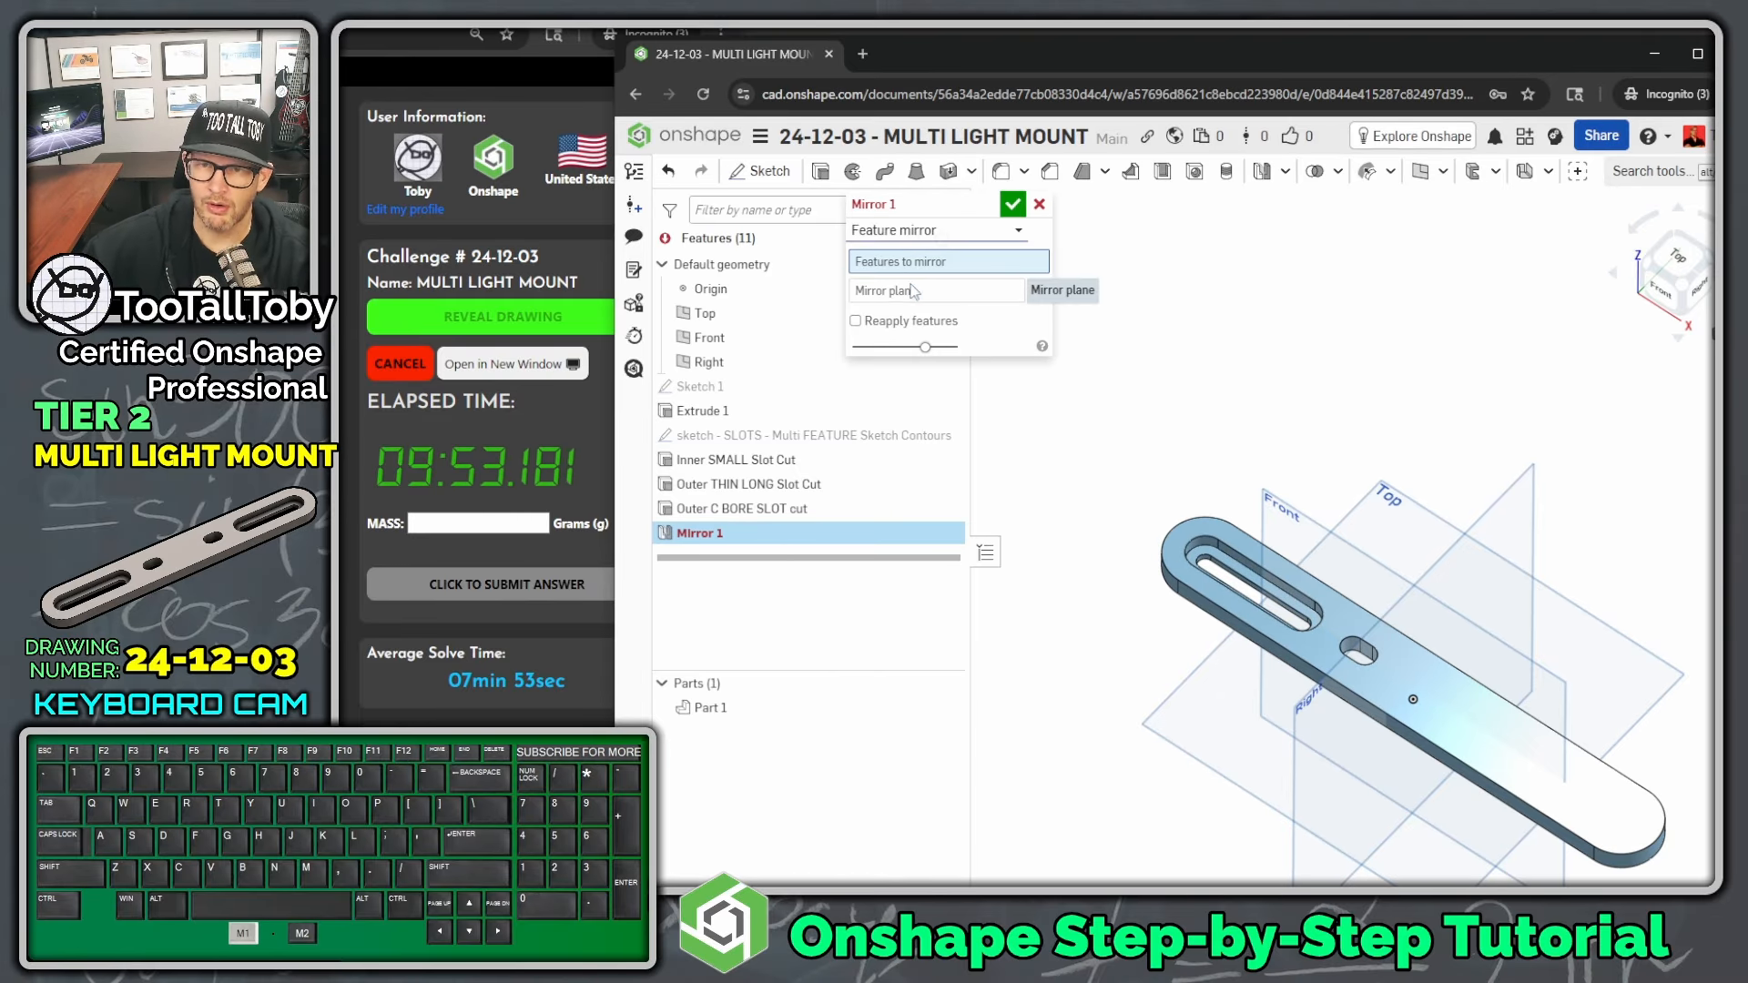
scroll(1340, 609, "up", 6)
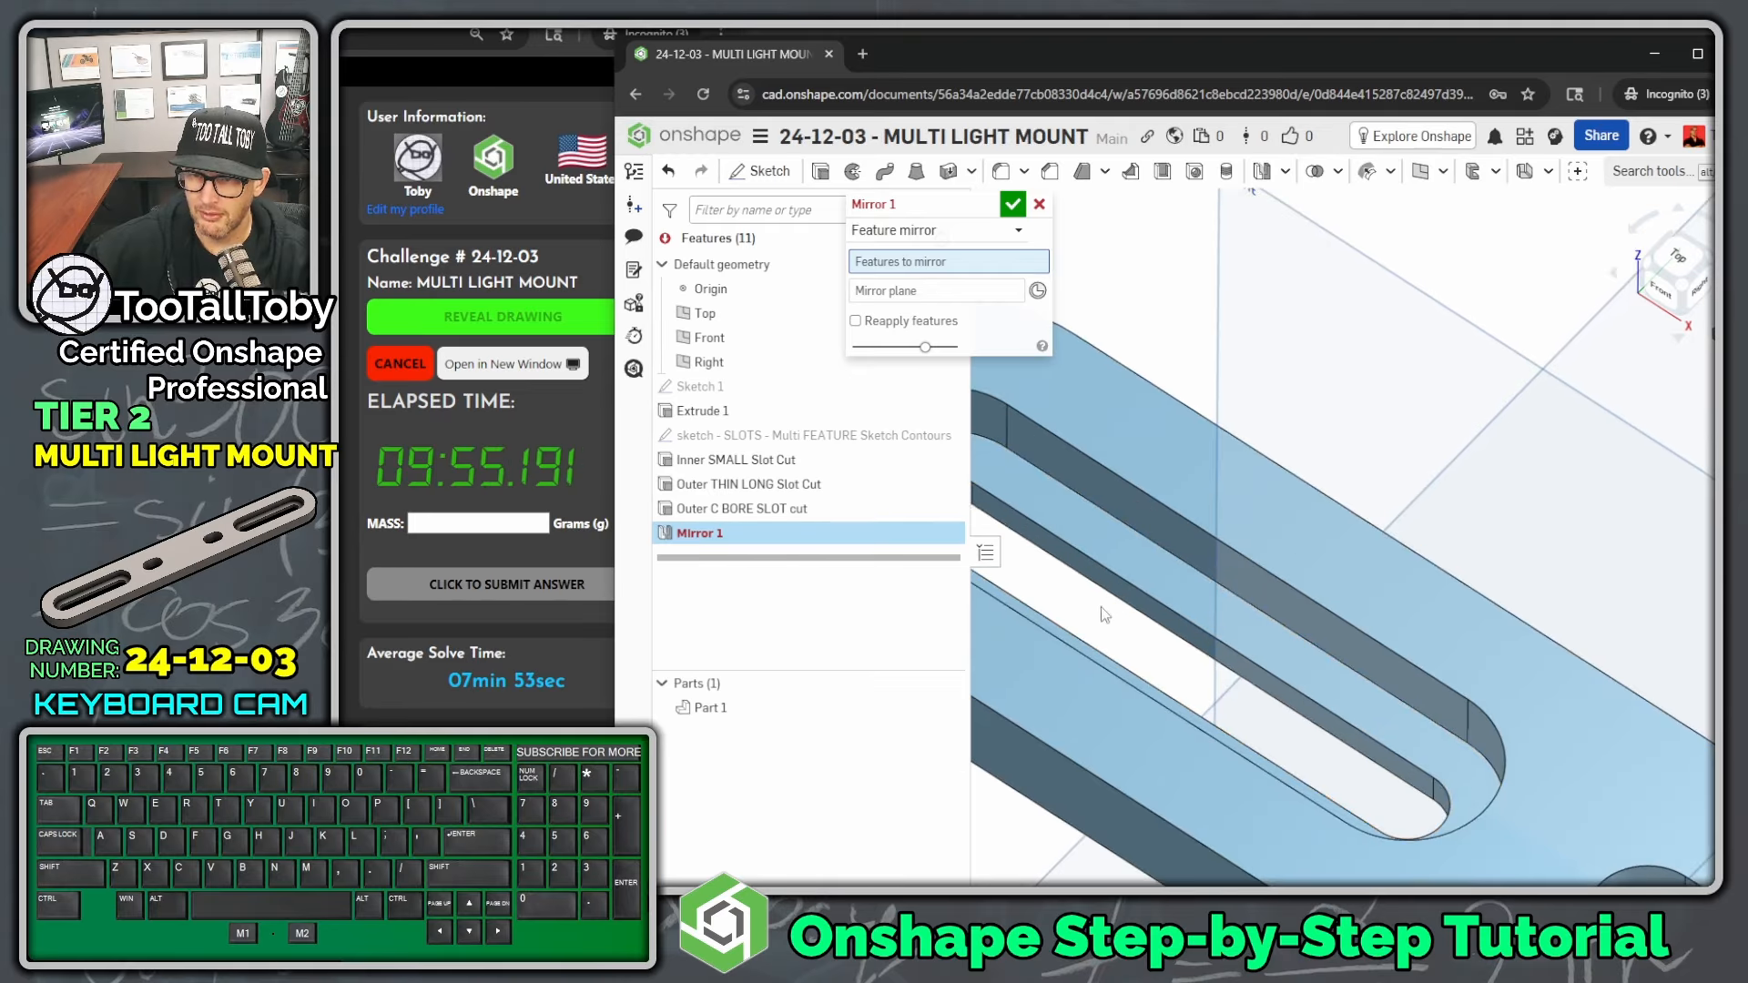
left_click(1120, 594)
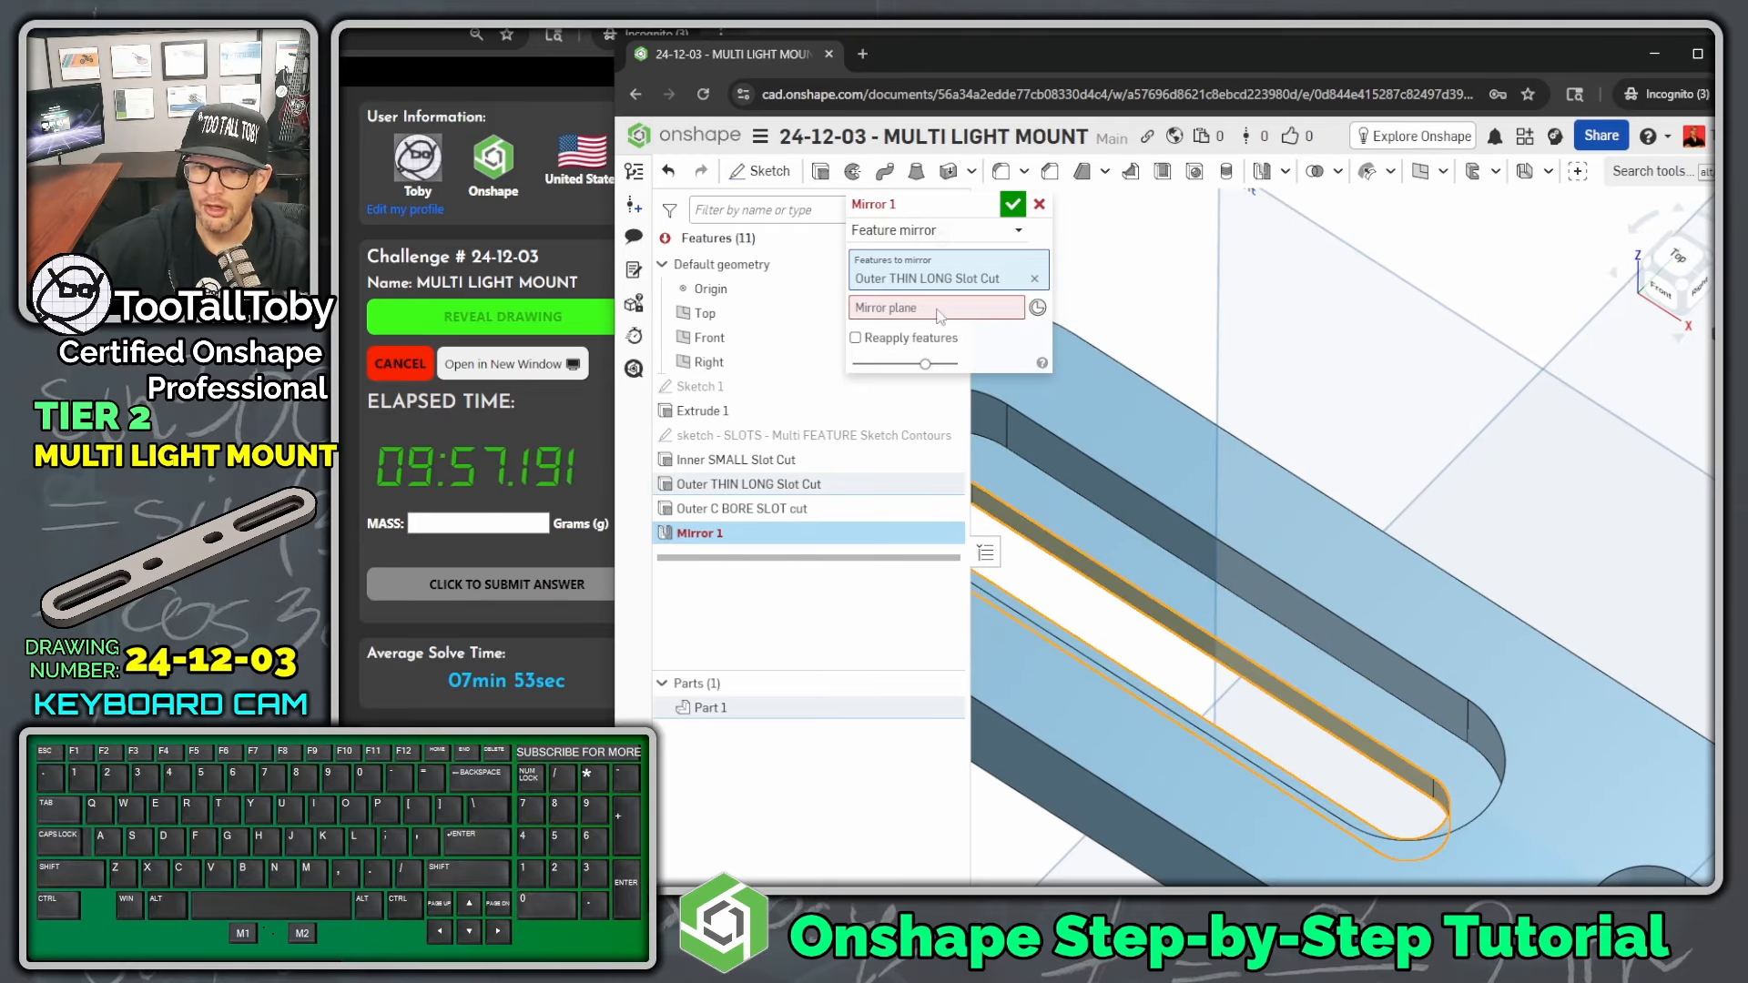
left_click(1132, 505)
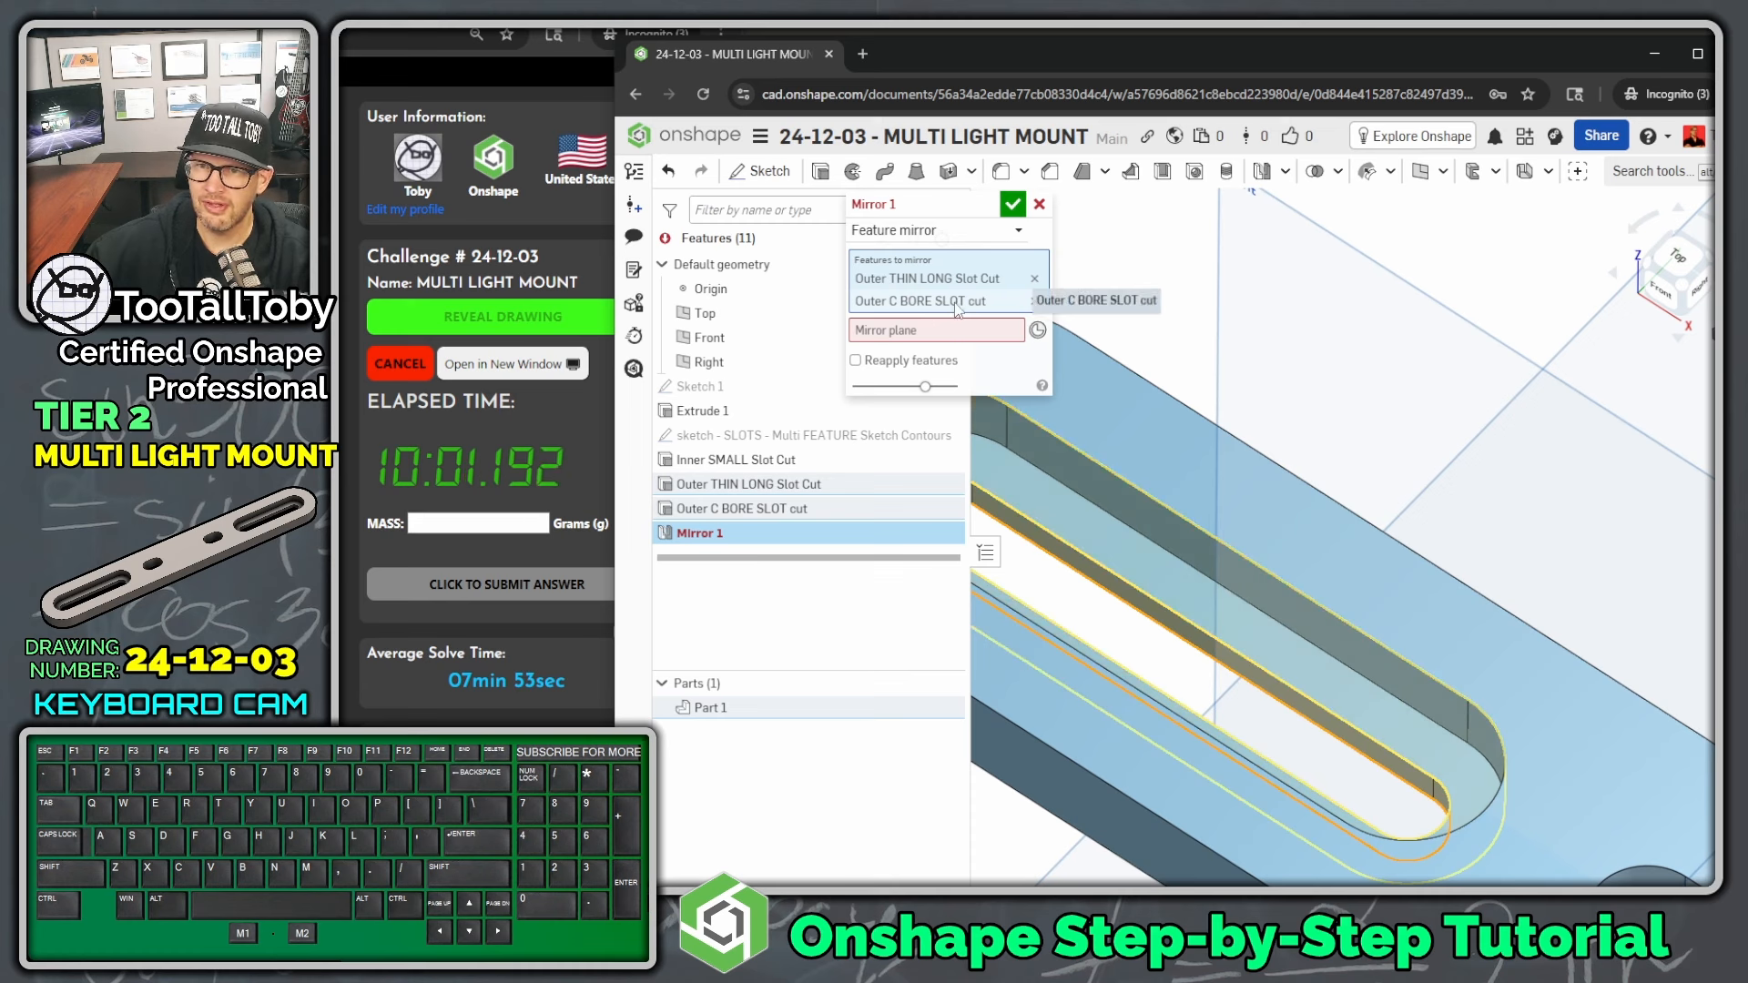
scroll(1548, 746, "down", 5)
left_click(1656, 842)
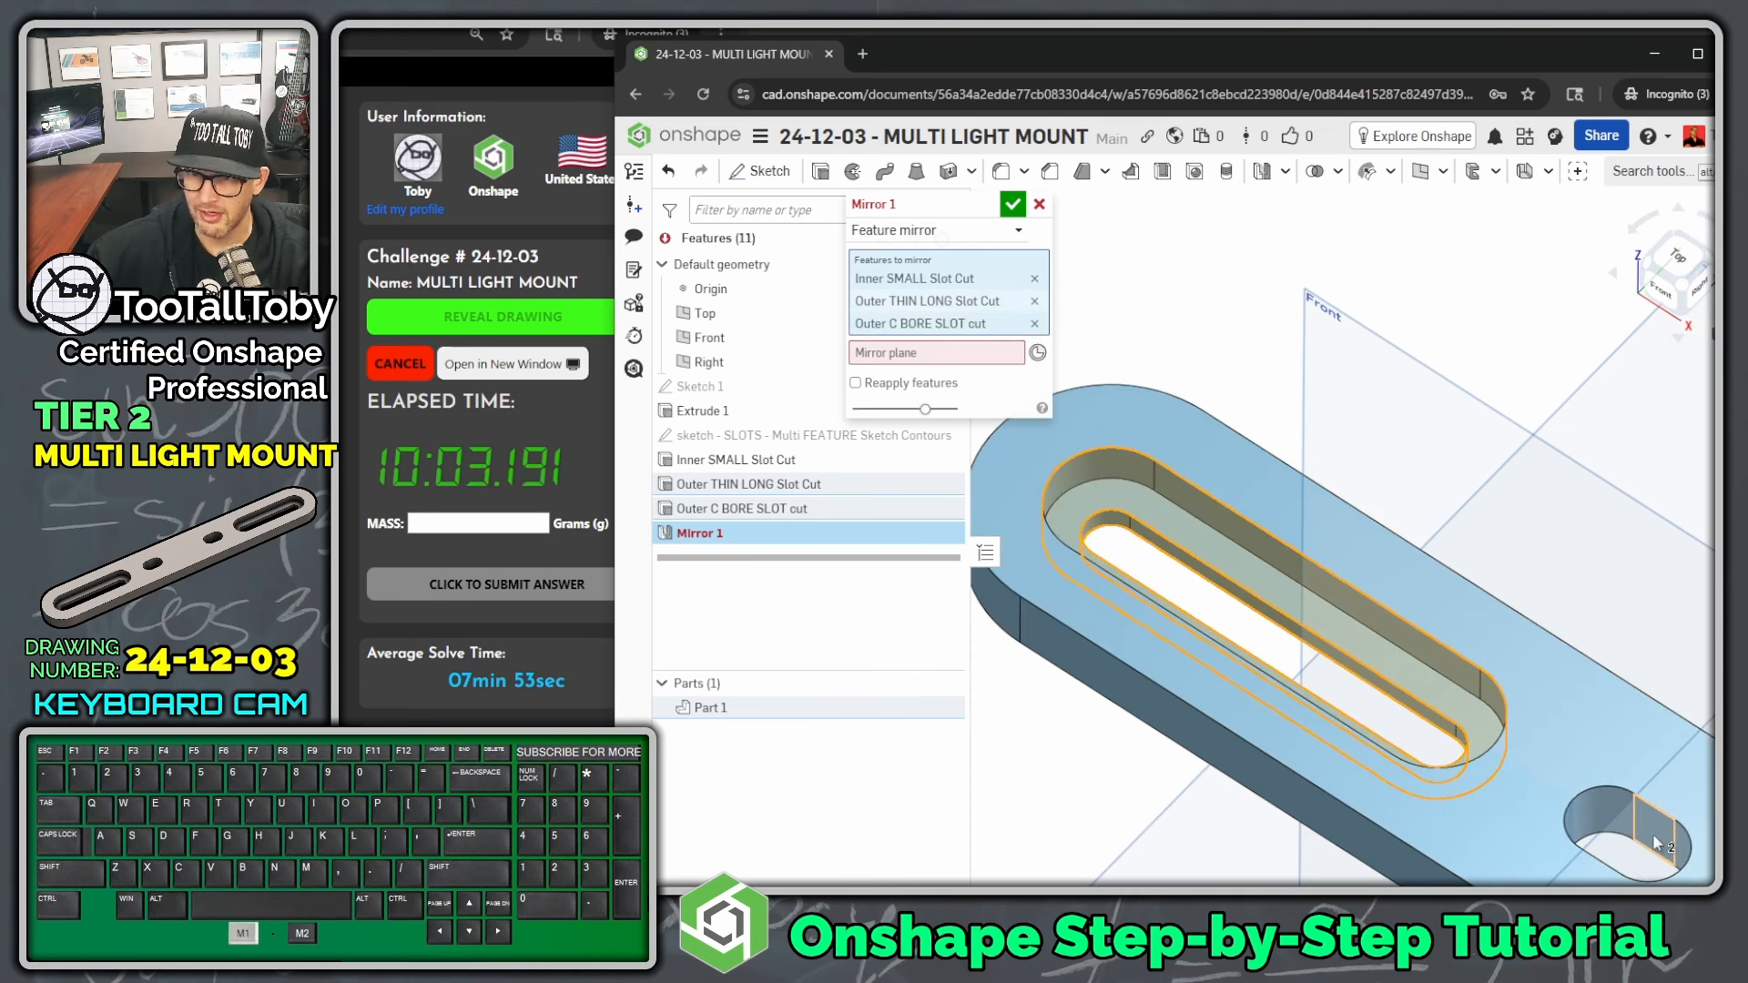
middle_click_drag(1302, 522, 1046, 468, "ctrl")
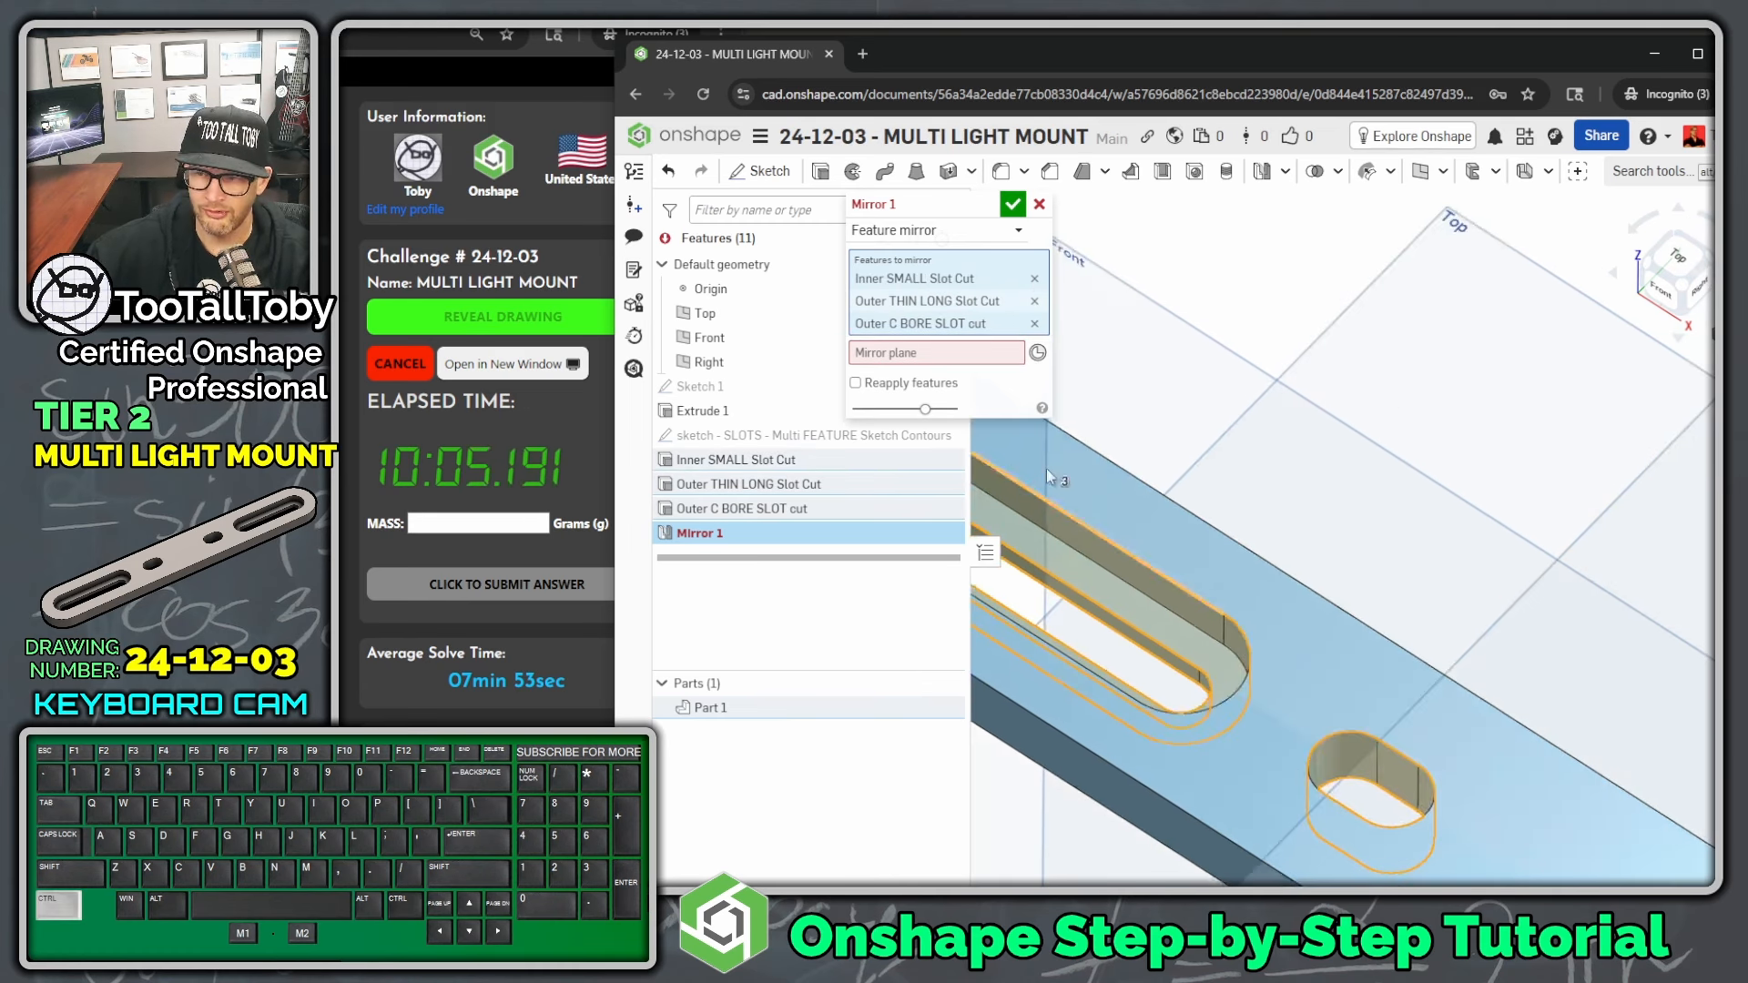
- Use the Right plane as the mirror plane for the three slot cuts and complete the mirror
scroll(1309, 717, "down", 7)
scroll(1385, 851, "up", 3)
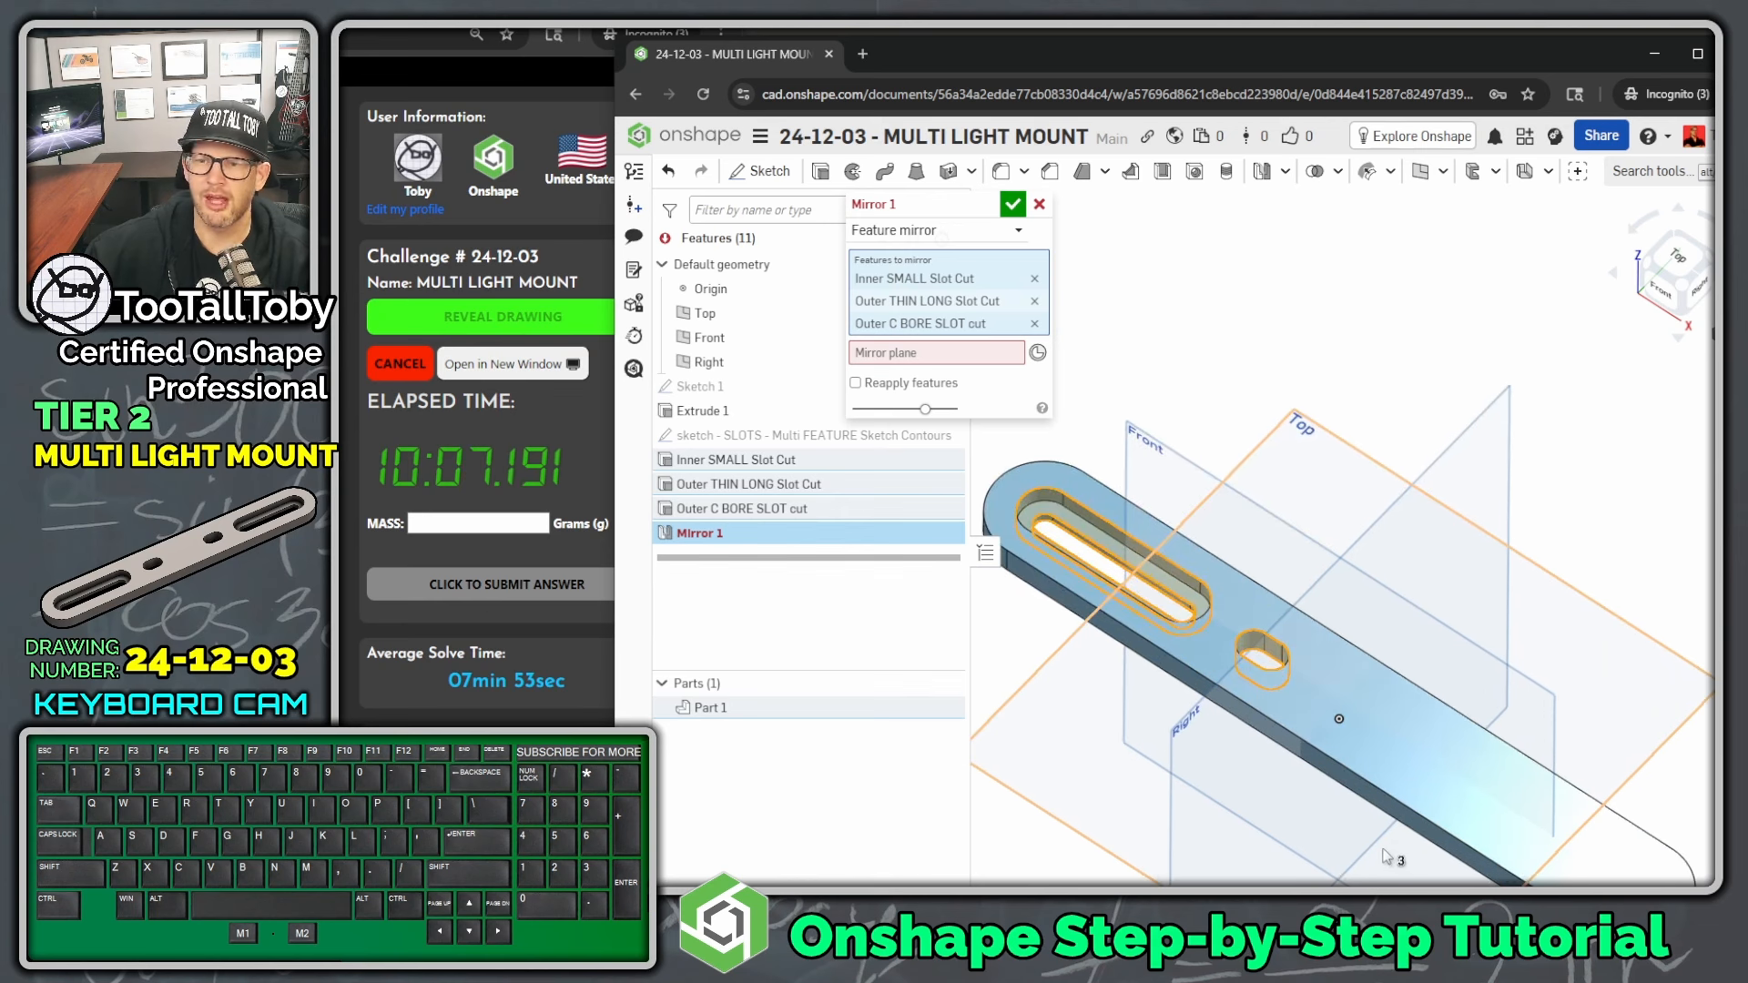
left_click(899, 355)
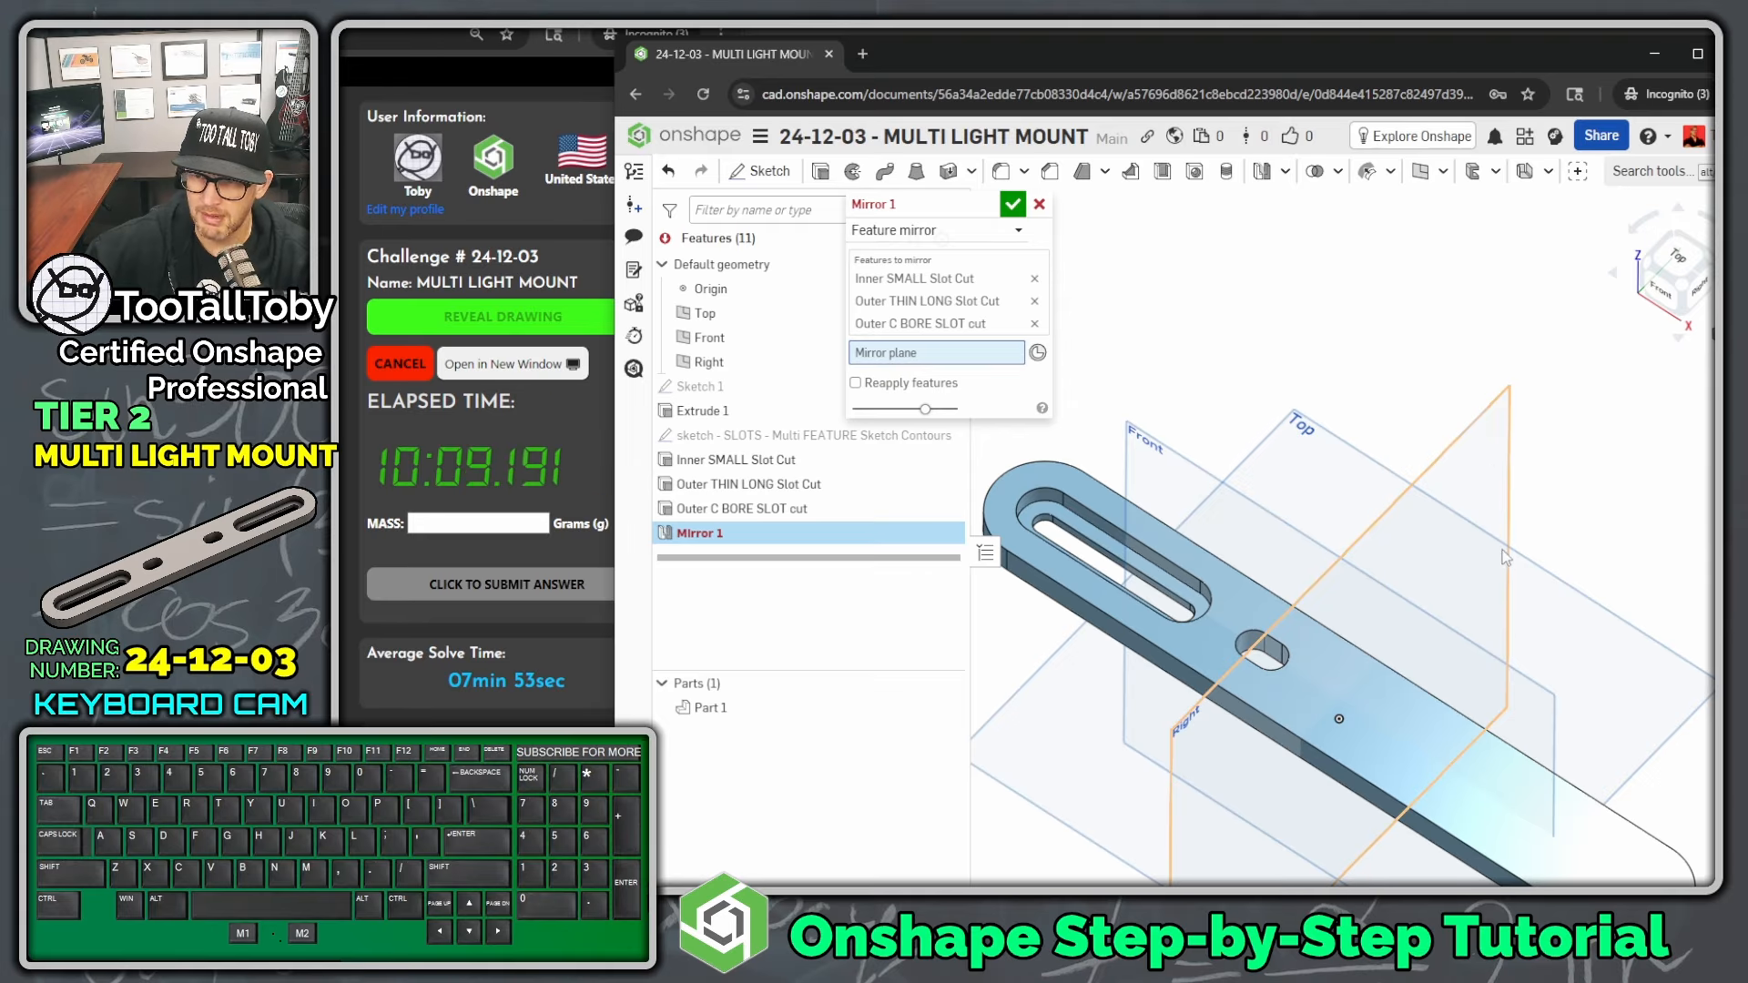
left_click(1482, 430)
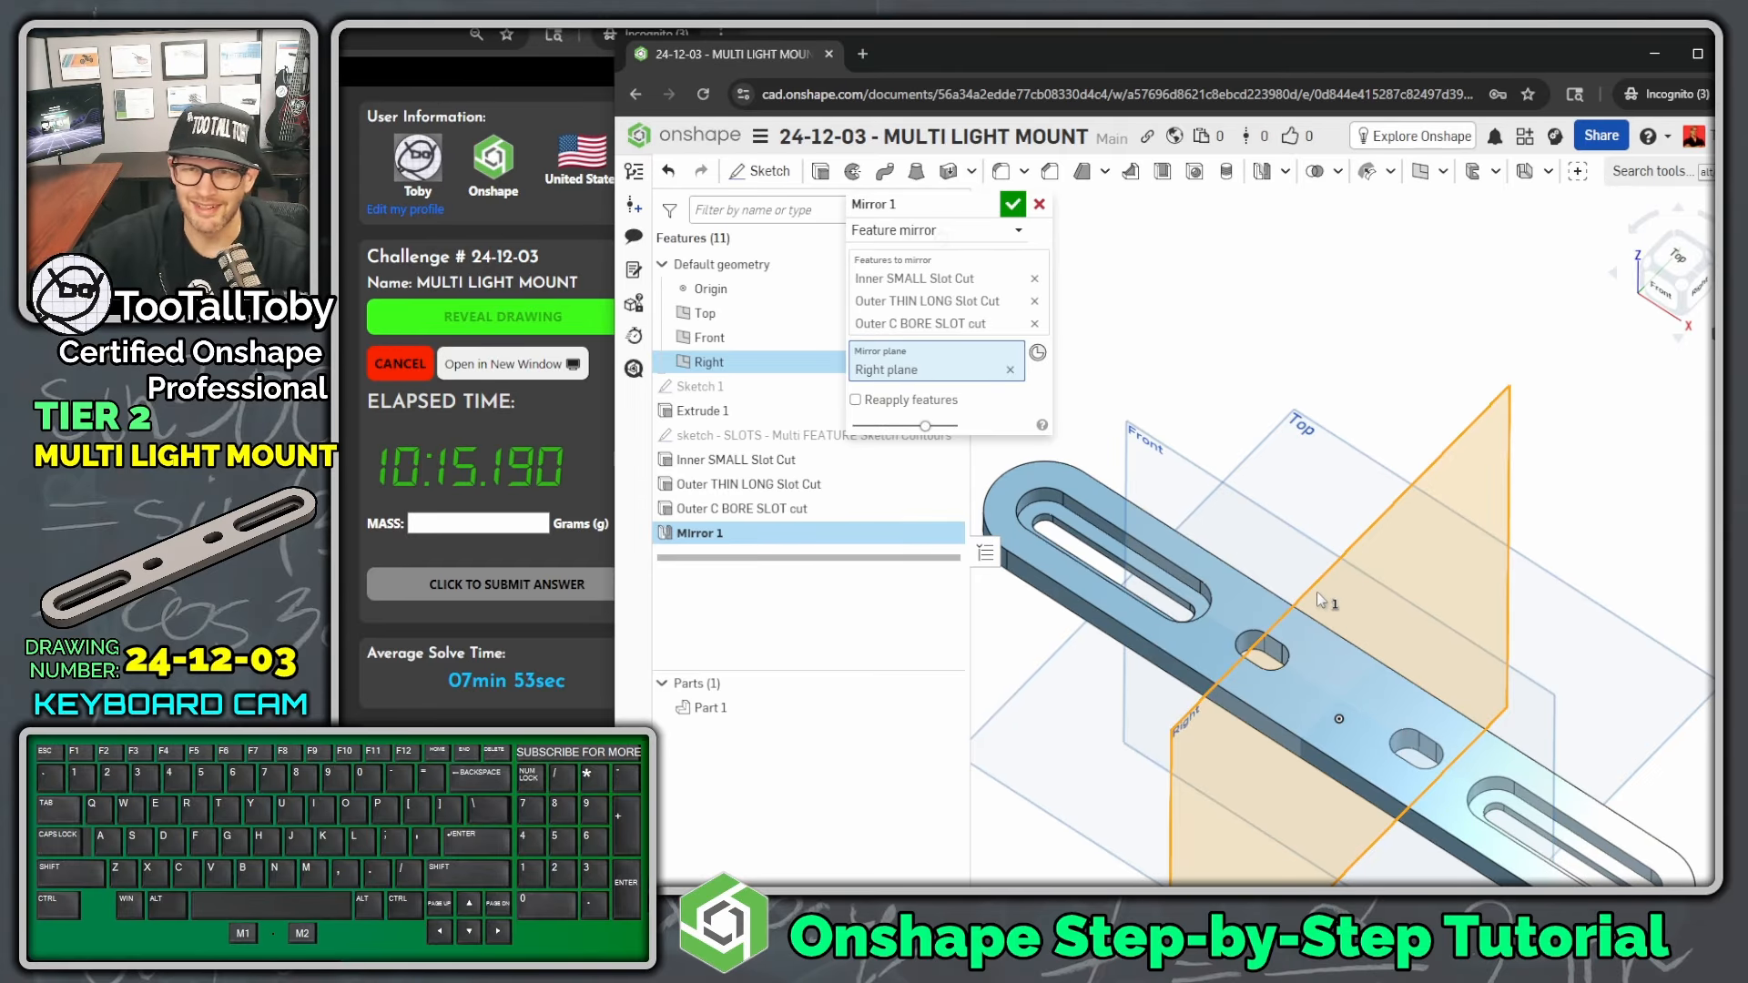
left_click(1012, 207)
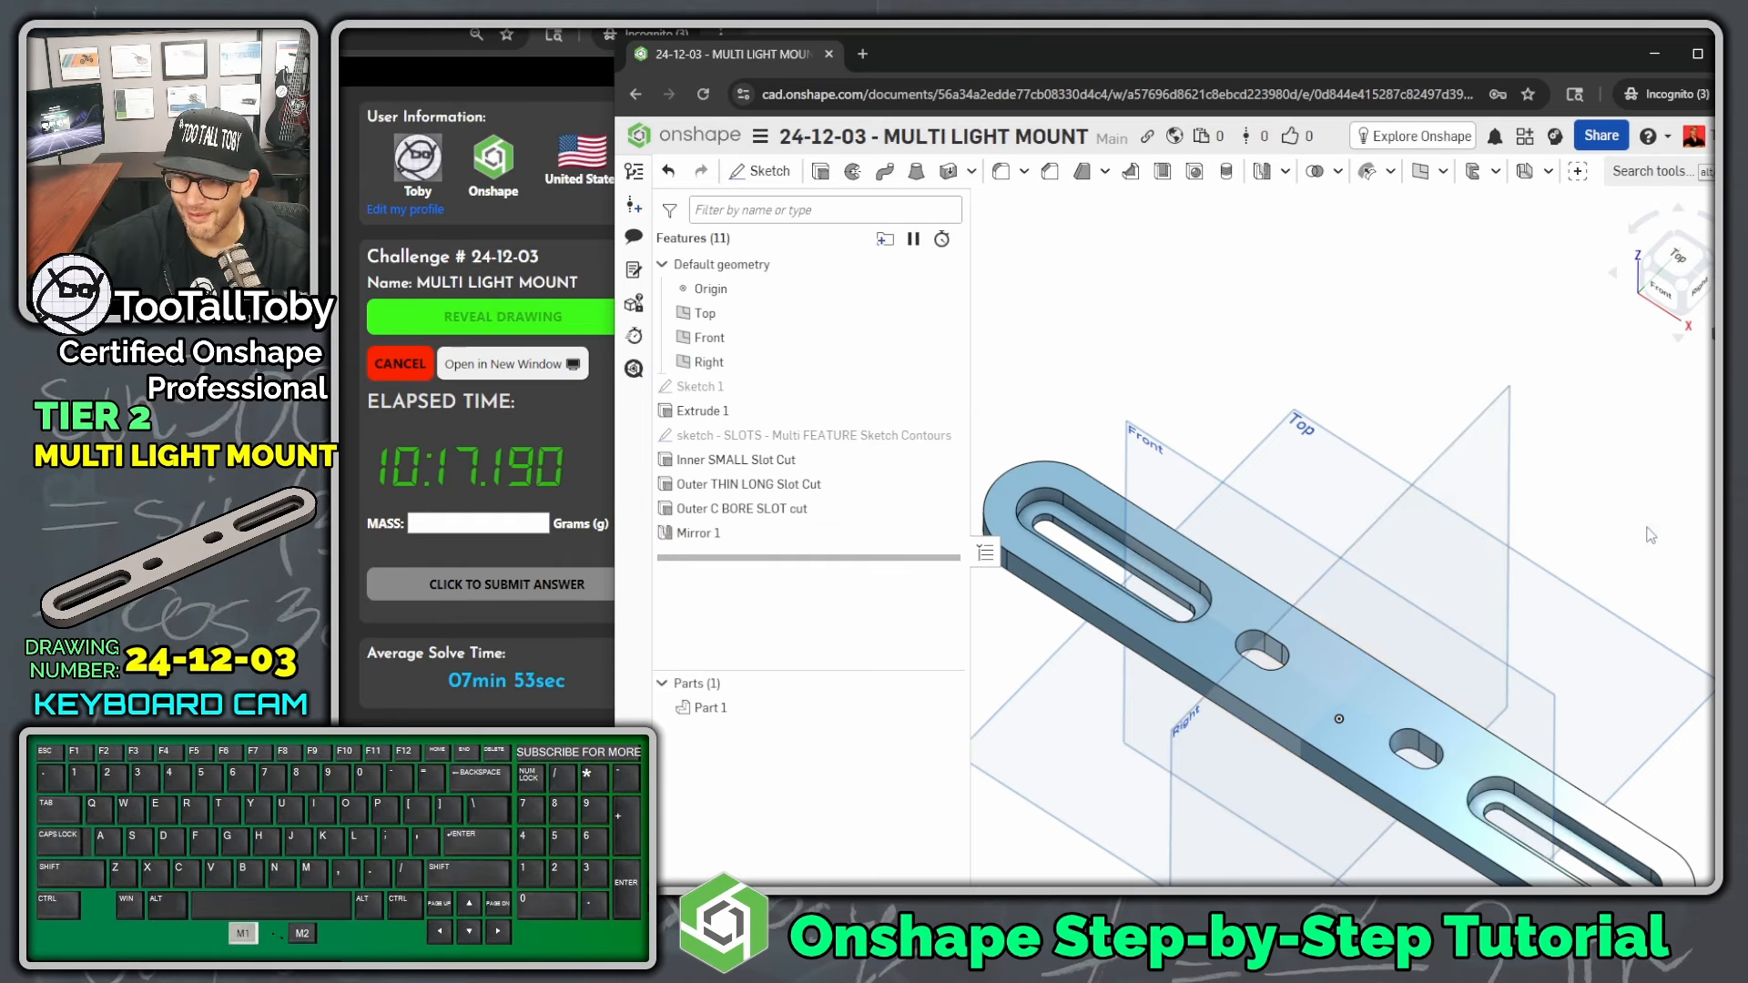
- Hide the default Top, Front and Right reference planes around the finished mount
scroll(1547, 751, "down", 5)
middle_click_drag(1594, 785, 1433, 609, "ctrl")
scroll(1247, 542, "up", 3, "ctrl")
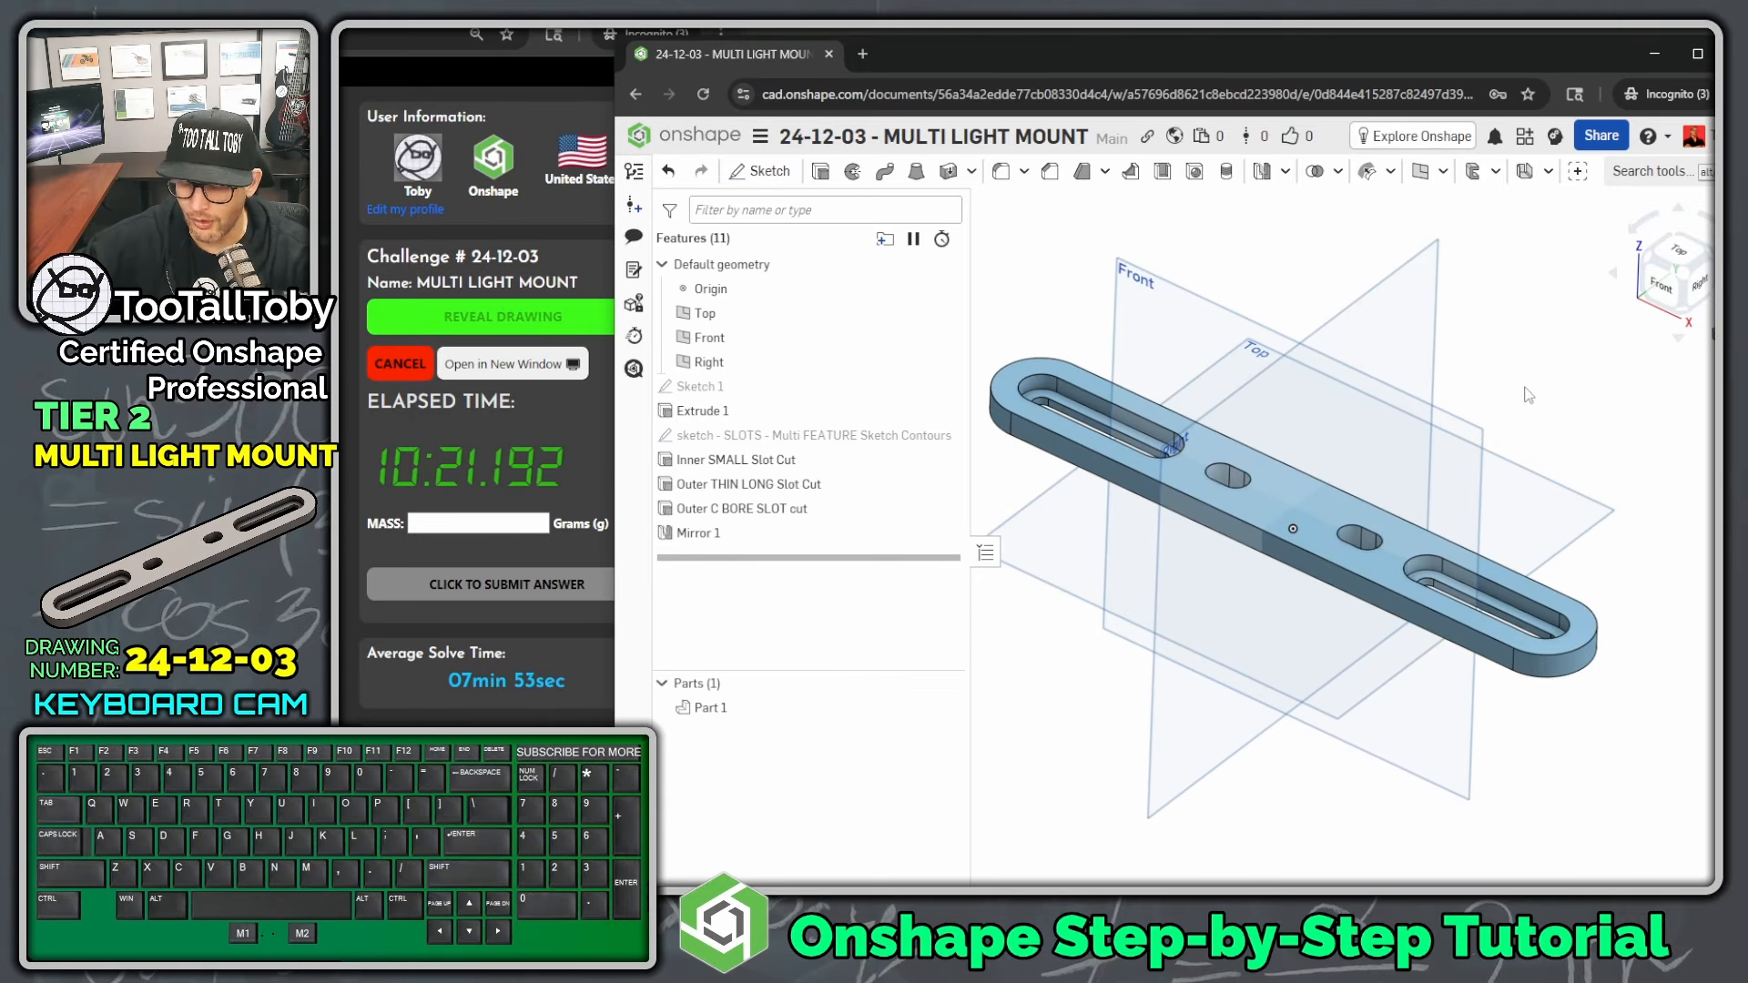
key("p")
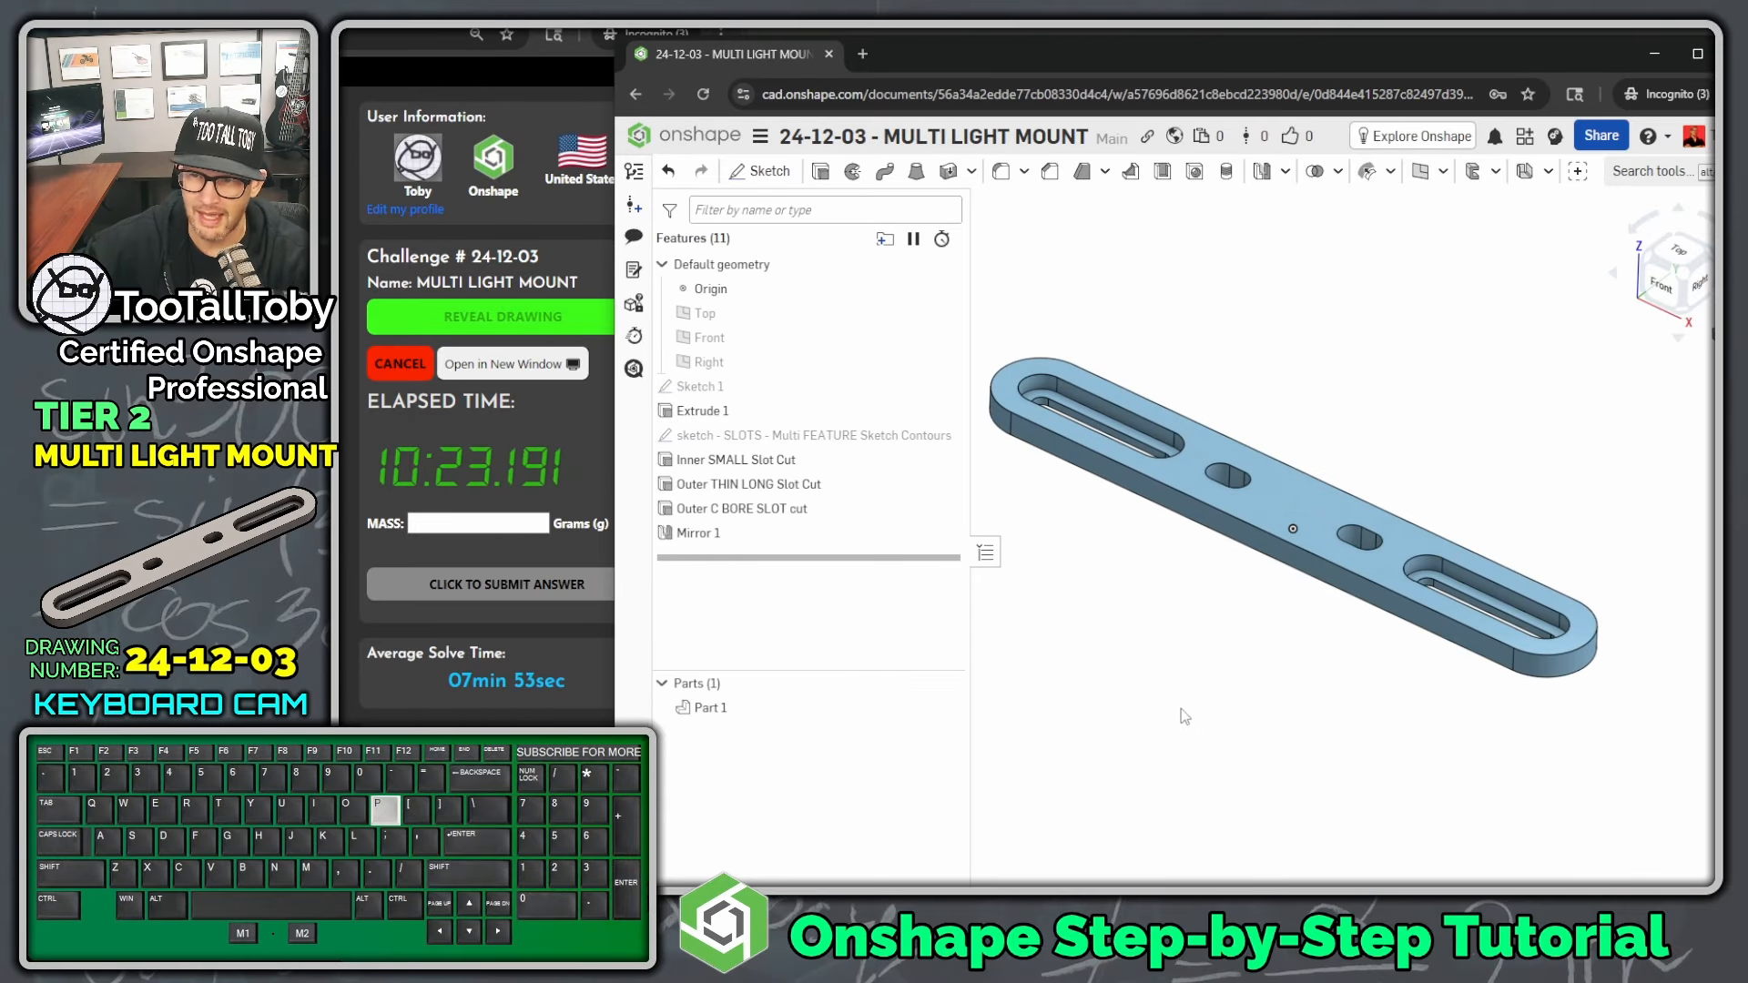
- Change the appearance of Part 1 to the warm grey colour B3AE9F
right_click_drag(1182, 708, 1235, 652)
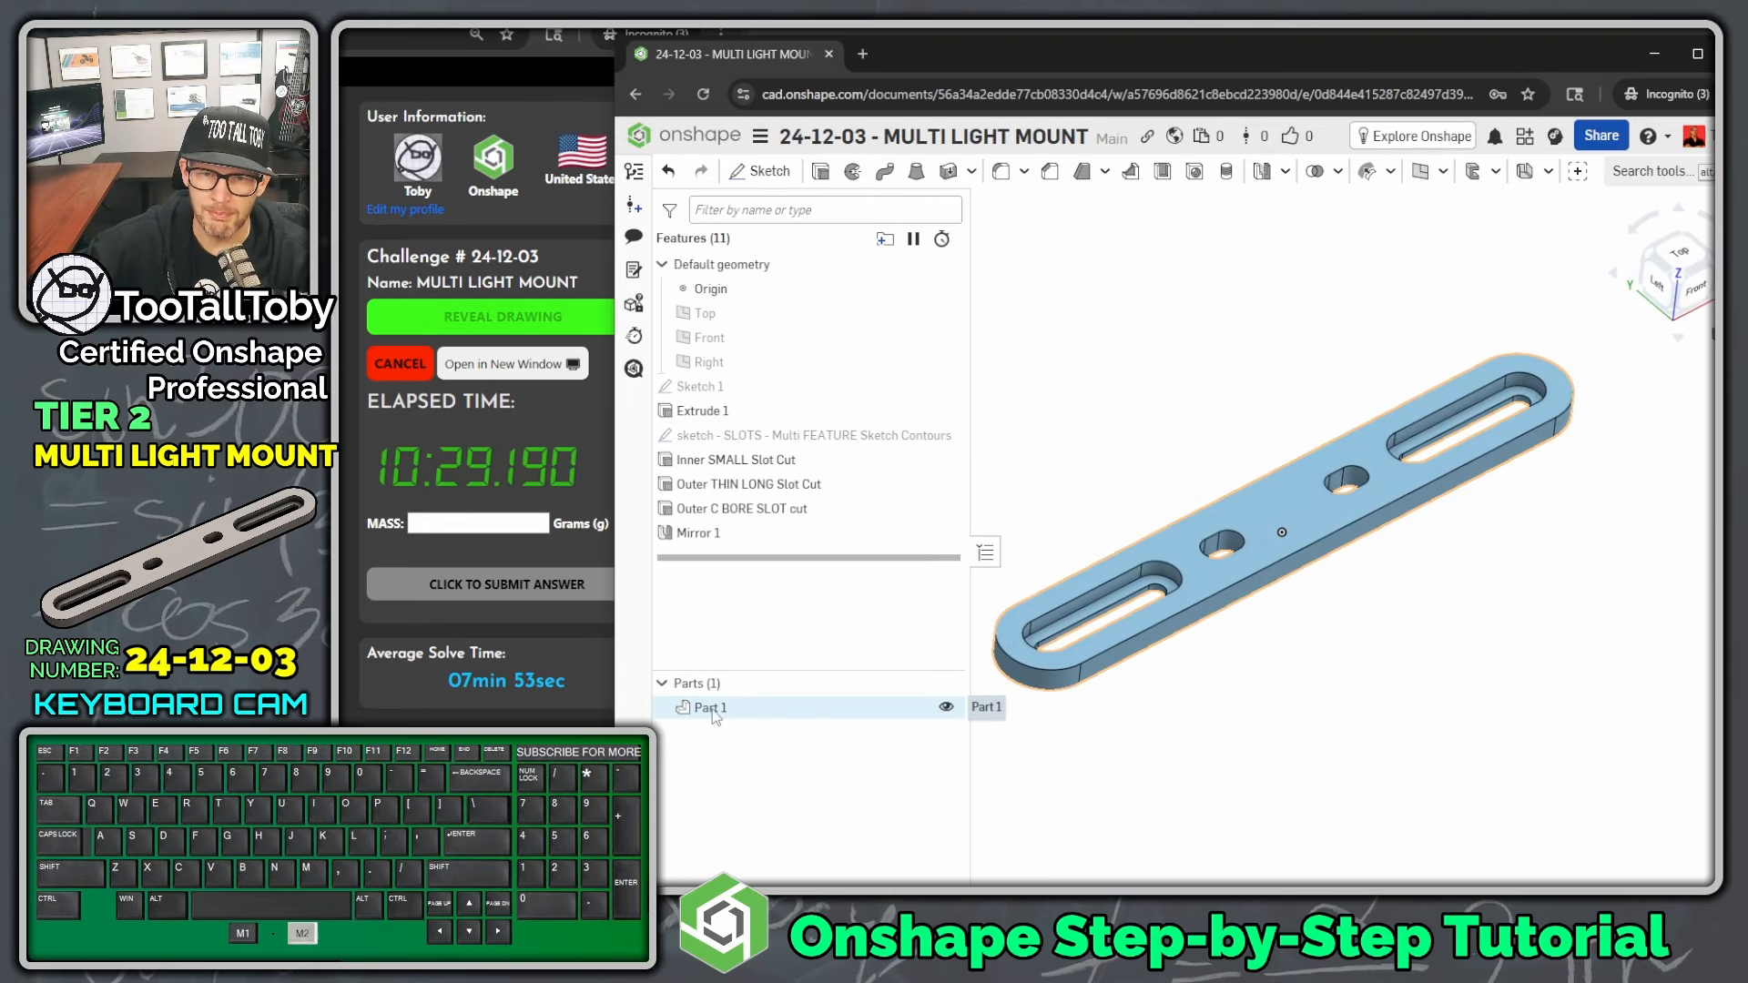
right_click(717, 711)
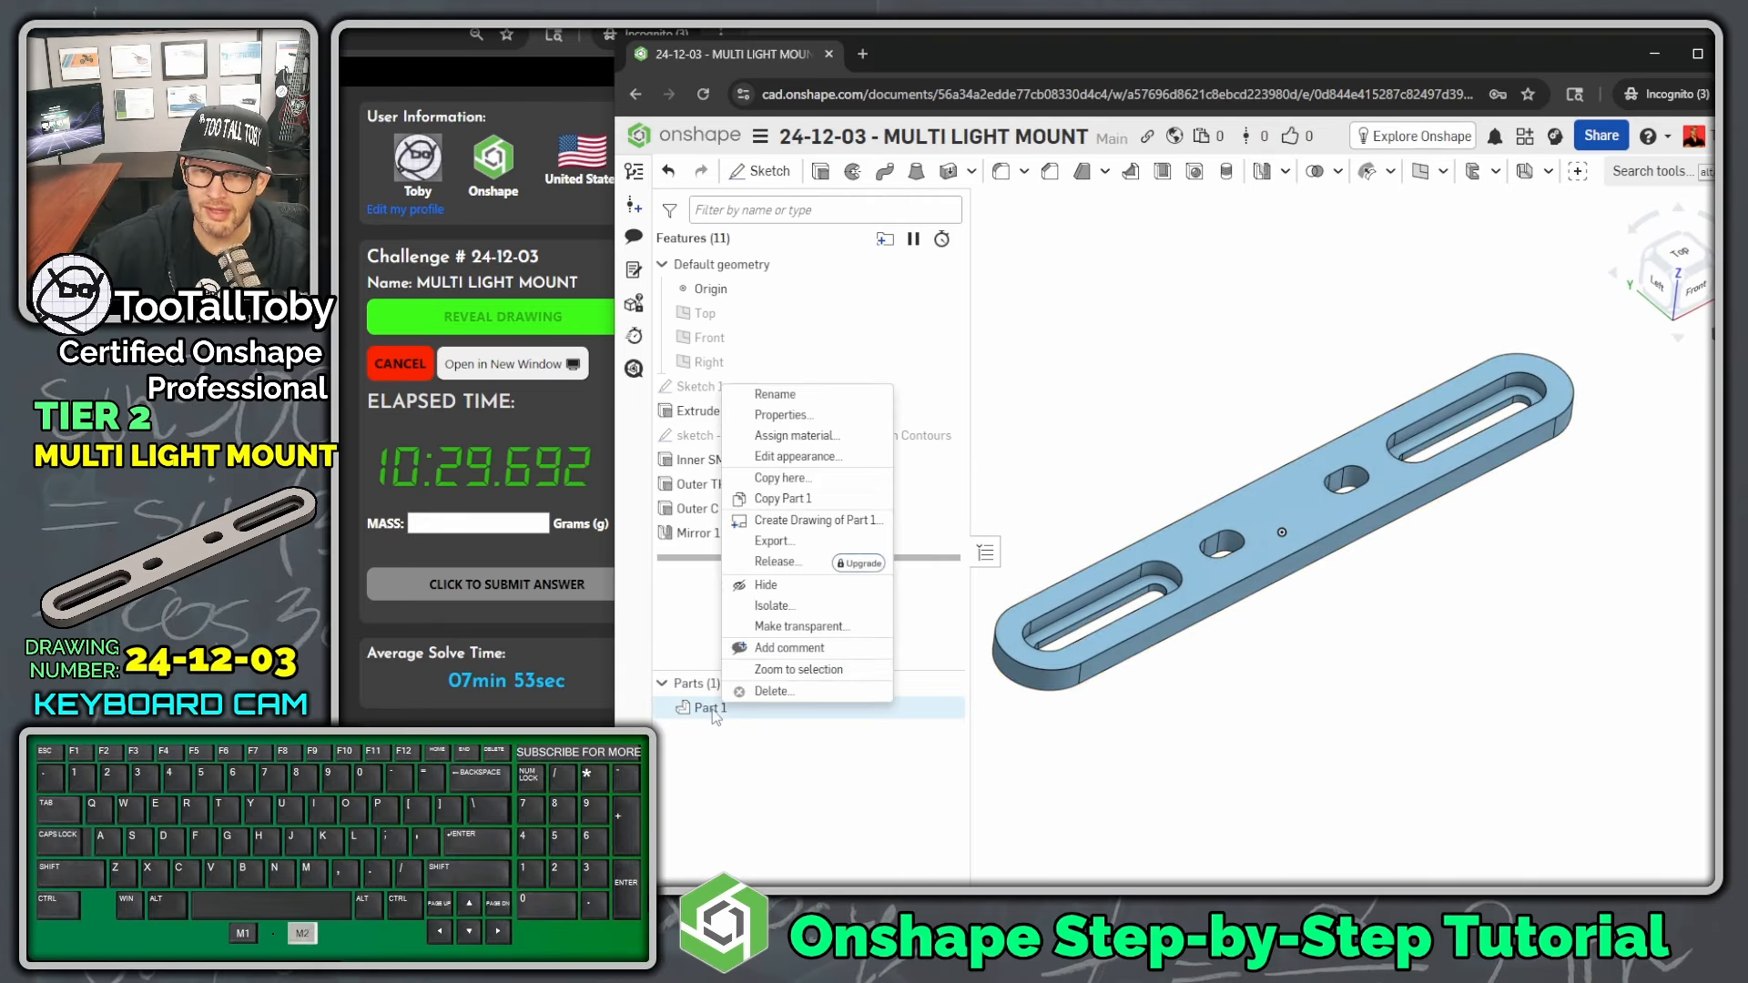
left_click(798, 457)
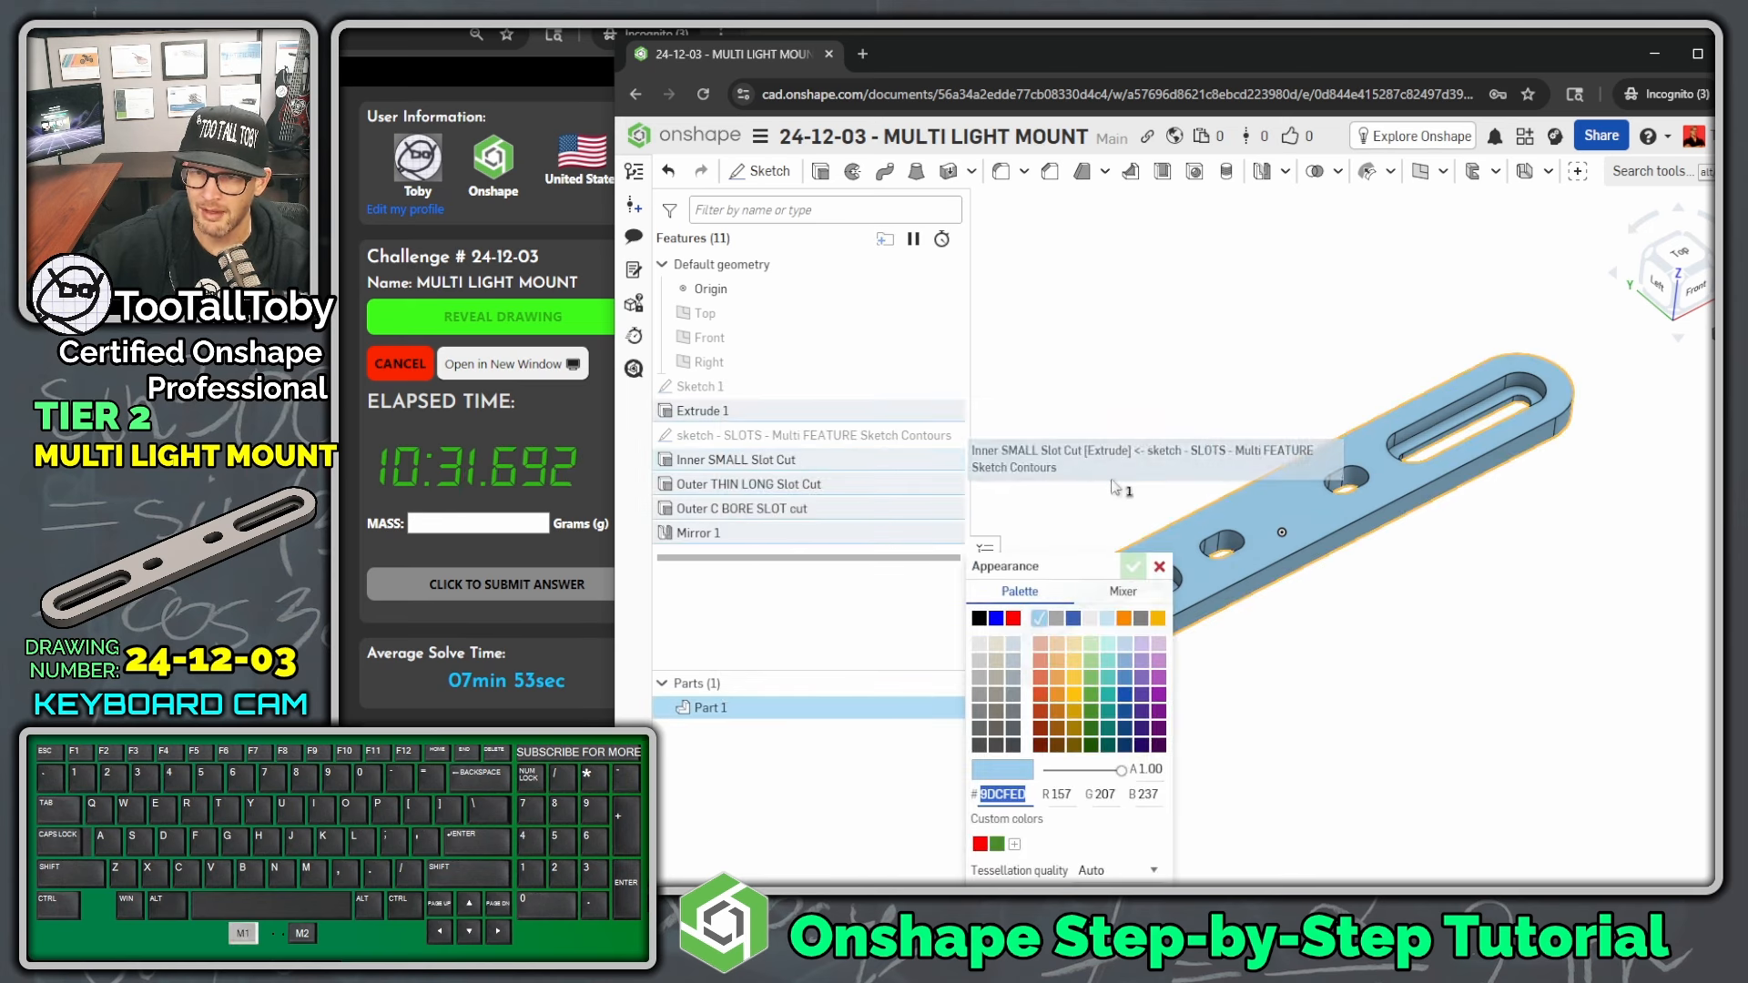
left_click(995, 679)
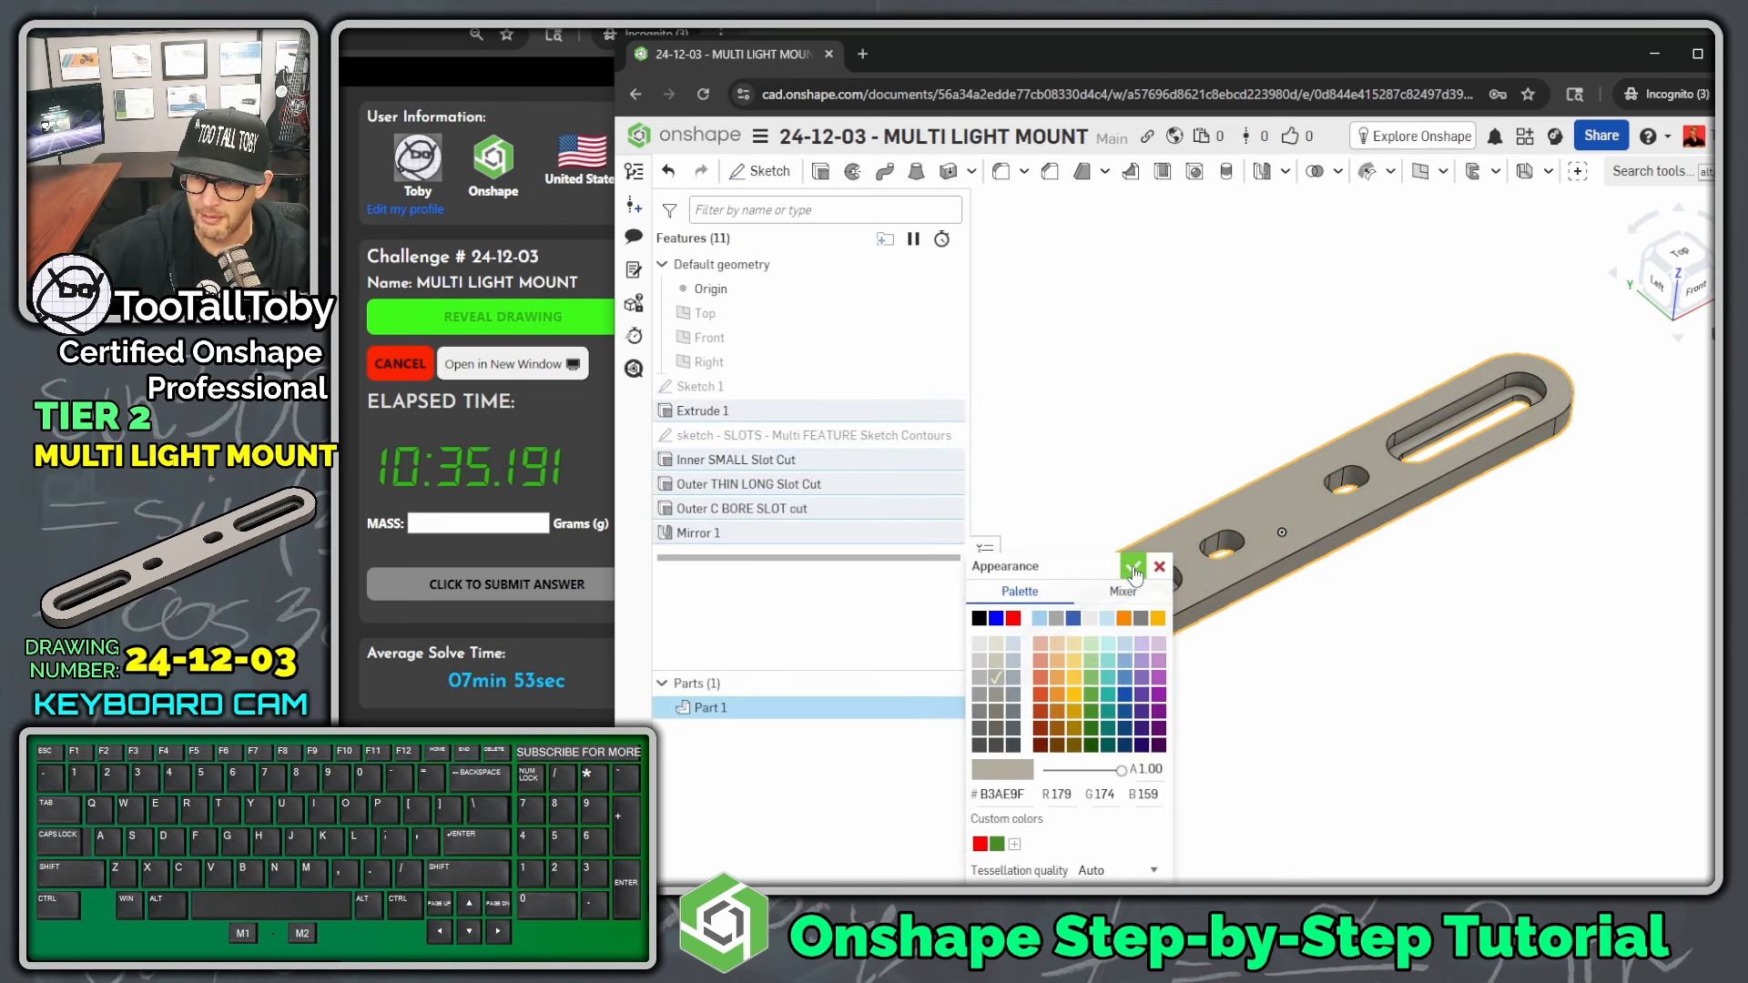
left_click(1133, 570)
key("alt+1")
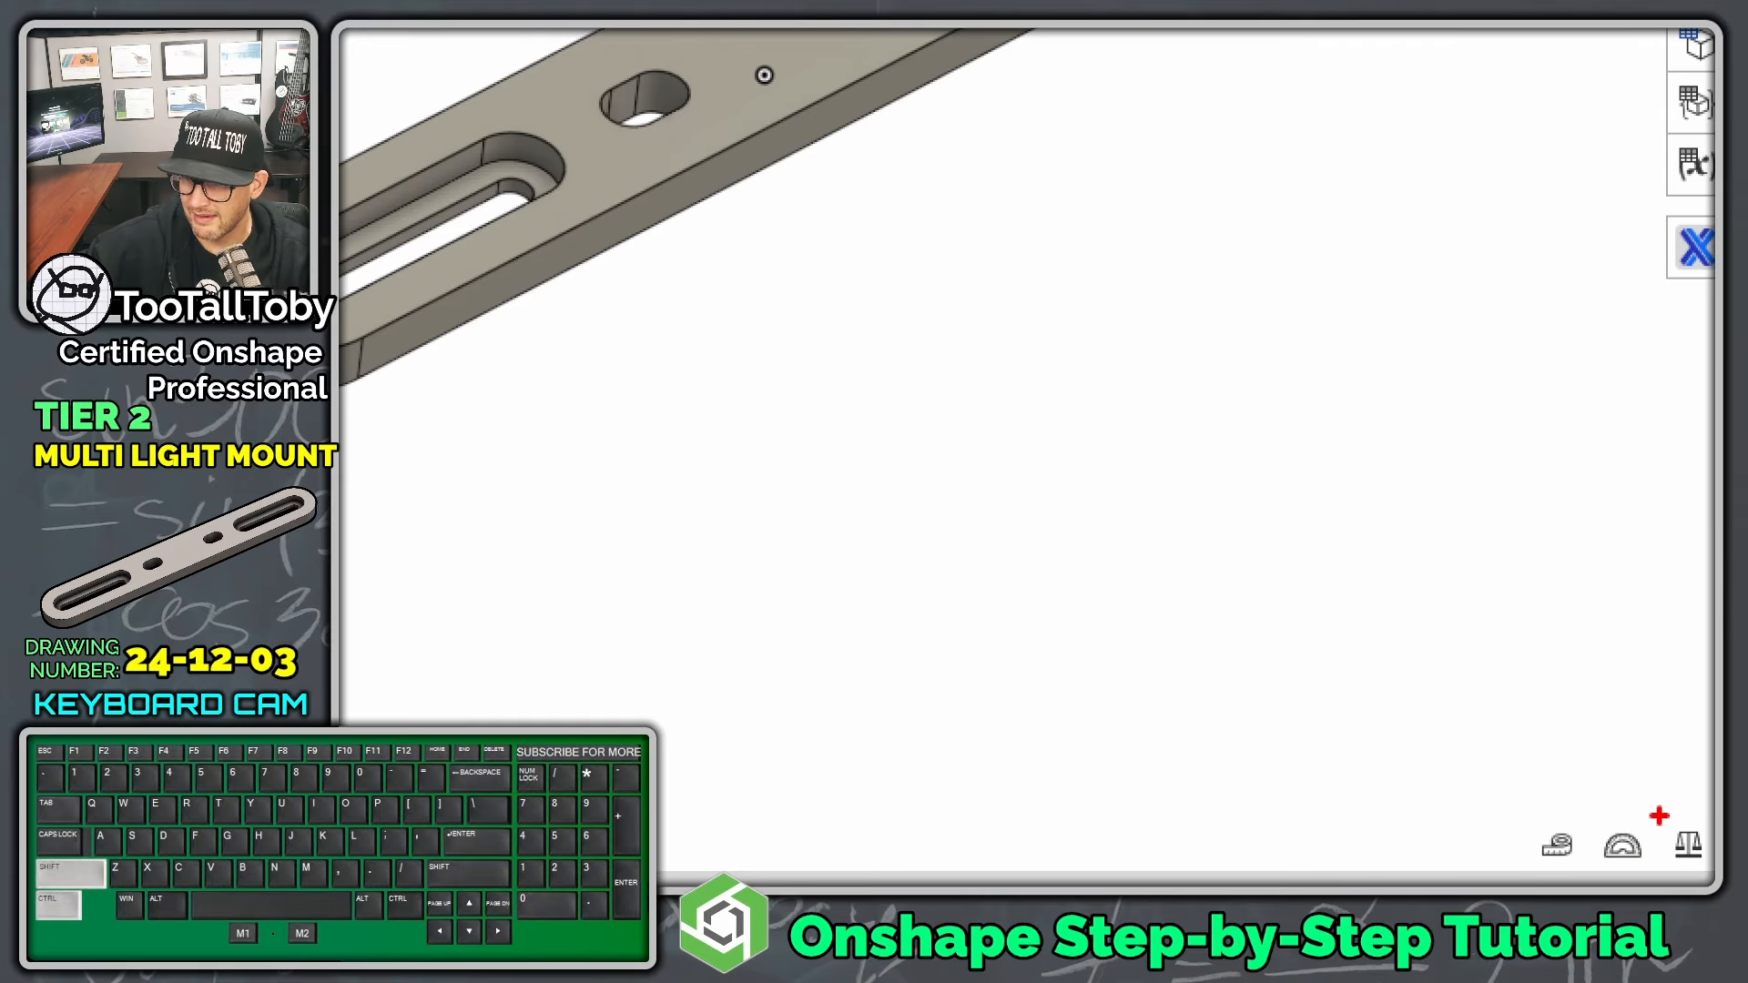
left_click_drag(1662, 818, 1519, 678, "ctrl+shift")
key("alt+1")
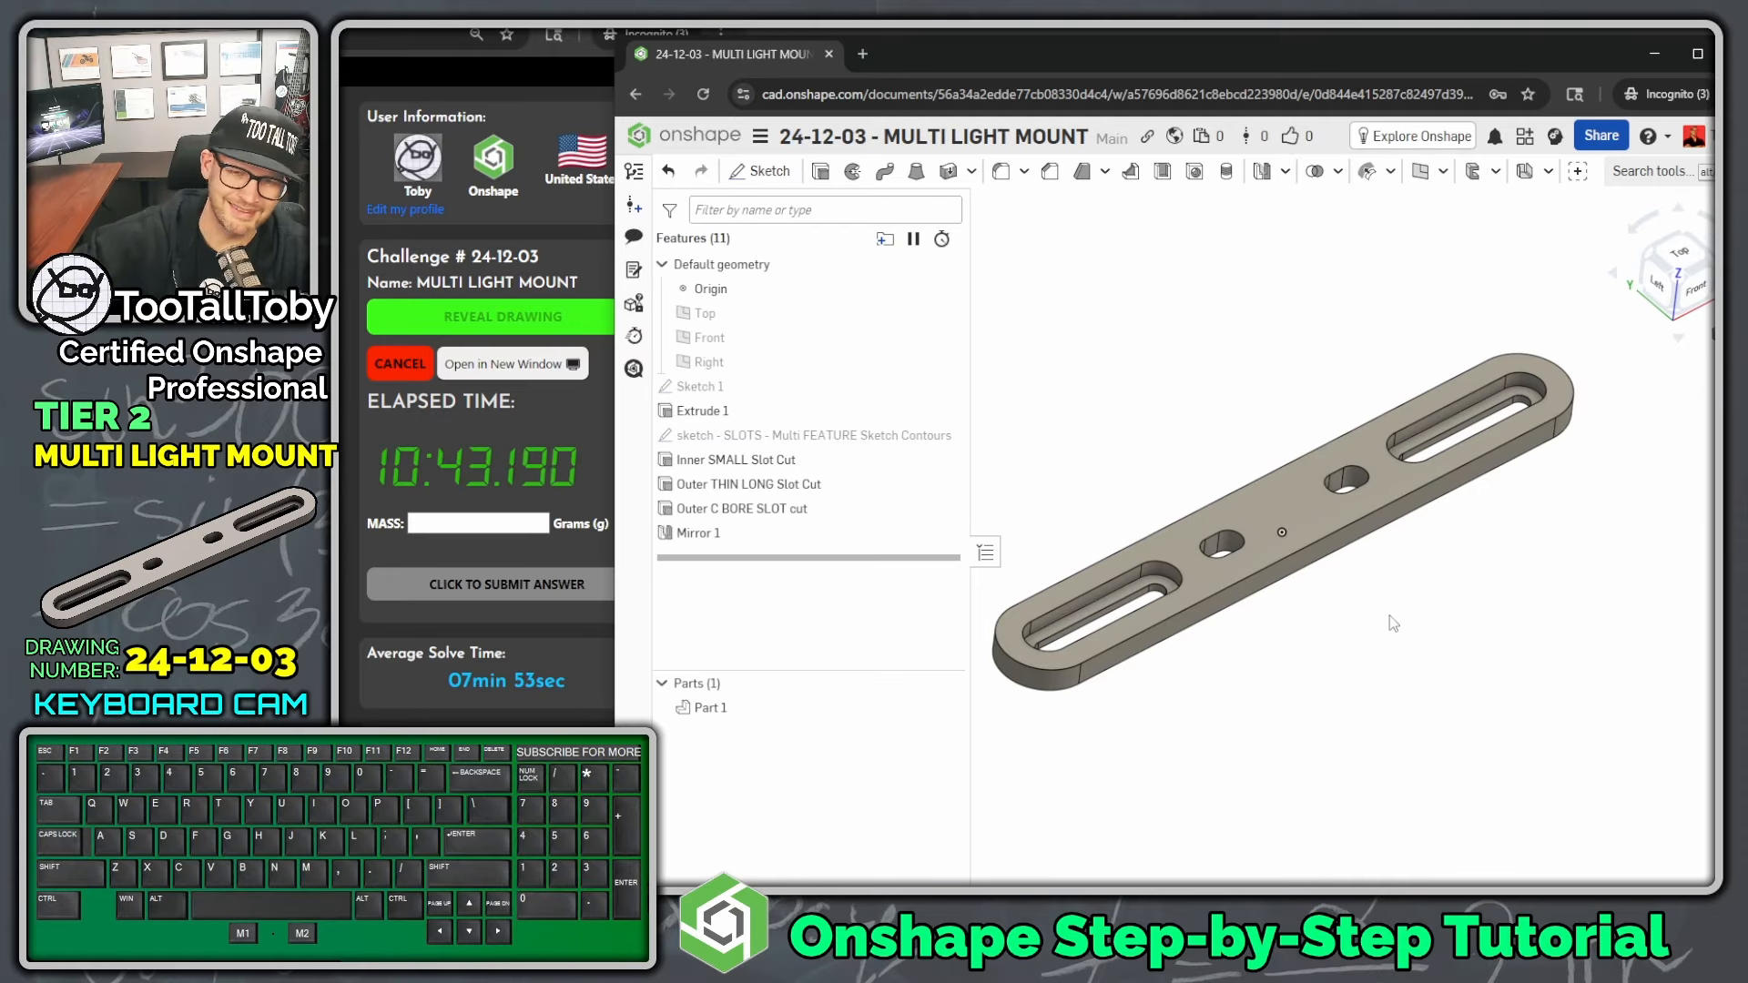
- Assign the TTT-Aluminum - 1060 material from the TTT-CUSTOM MATERIALS library to Part 1
right_click(712, 716)
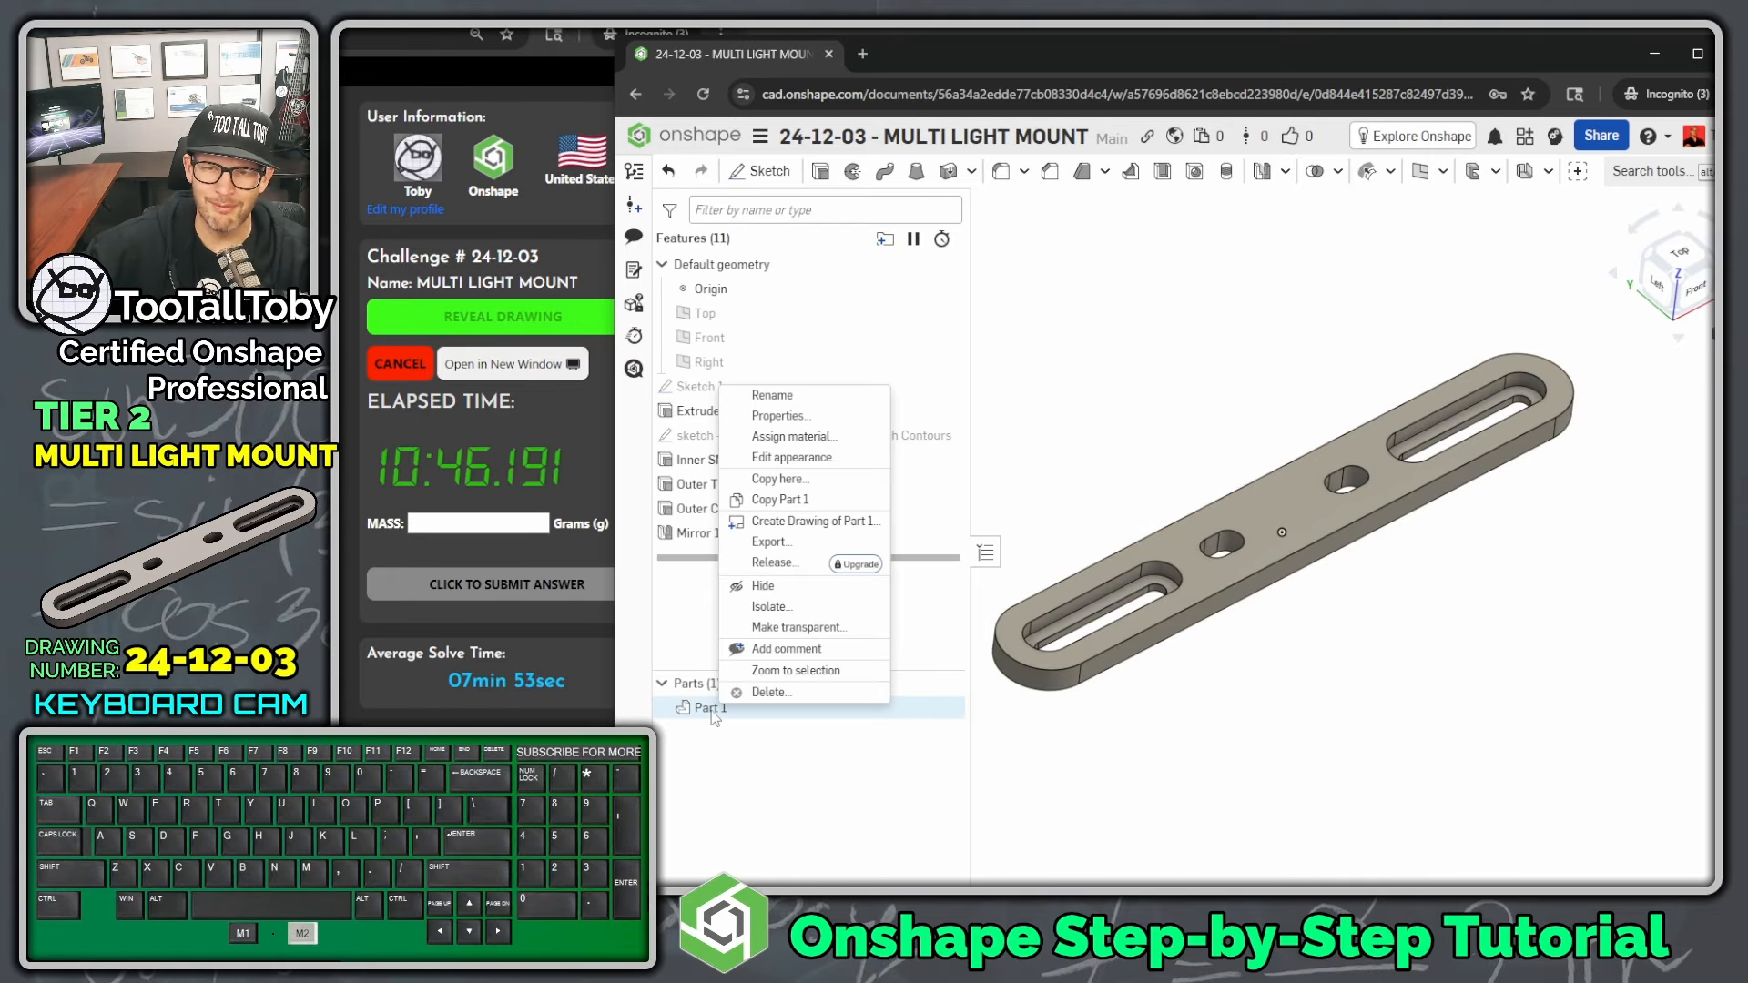
left_click(824, 438)
left_click_drag(1103, 598, 1091, 284)
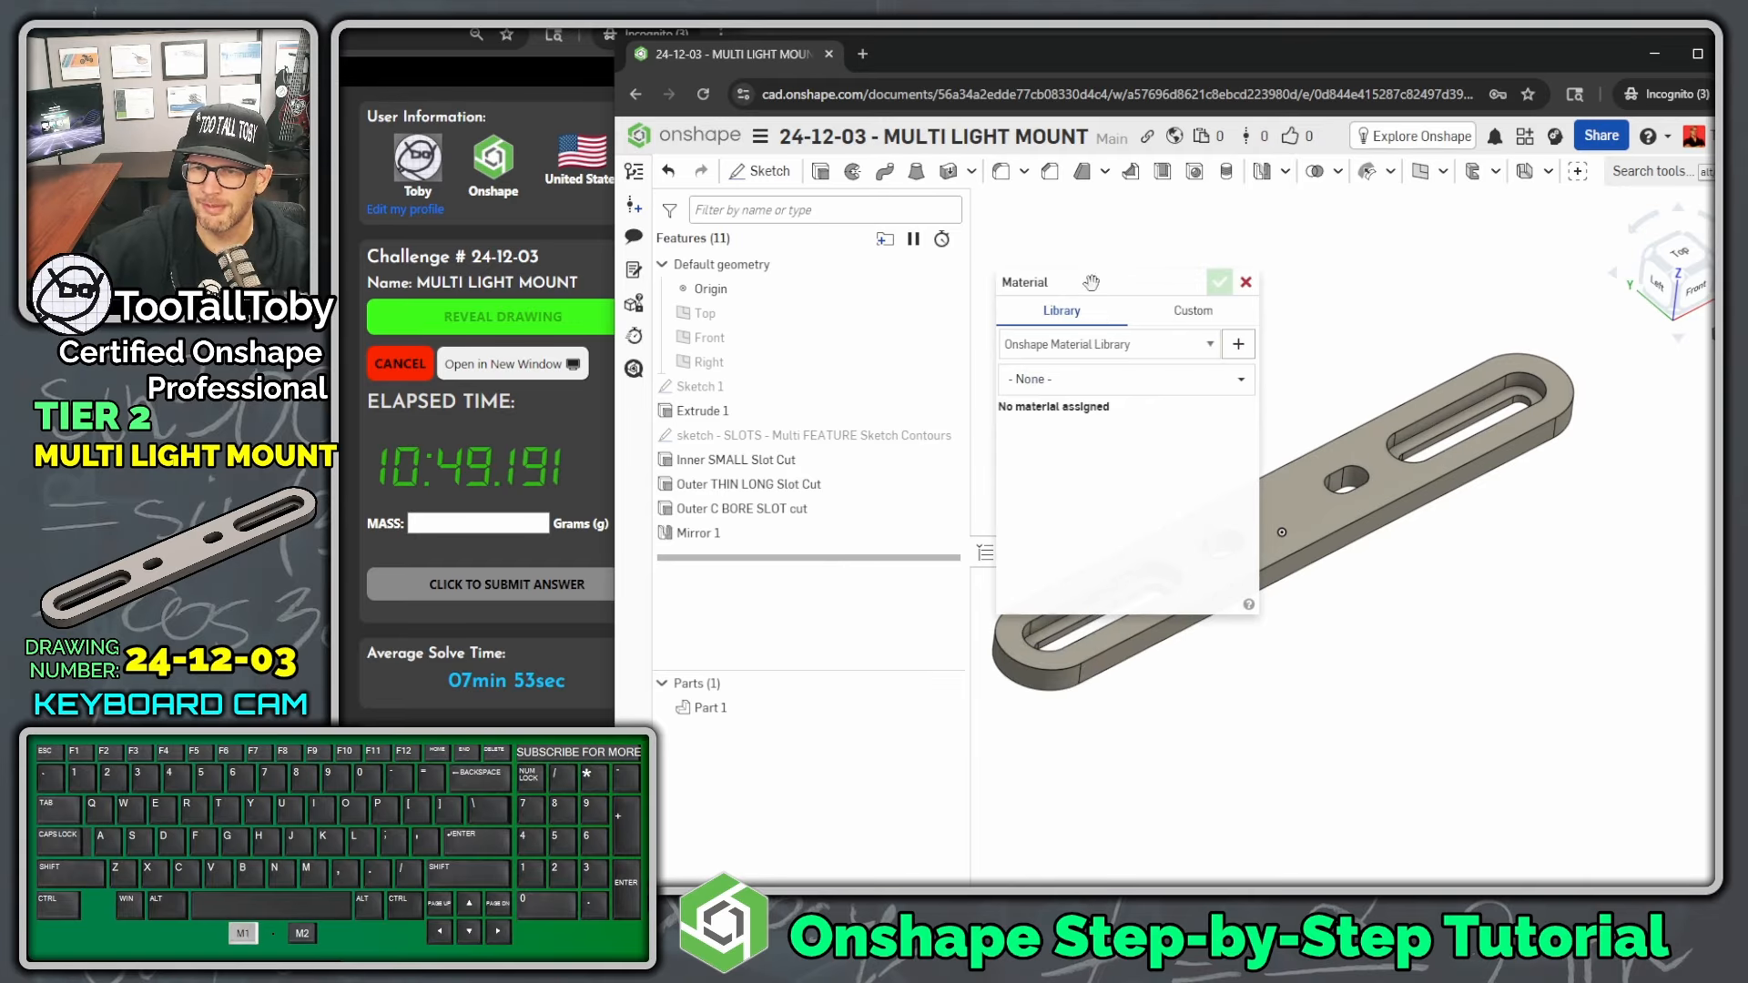
left_click(1111, 345)
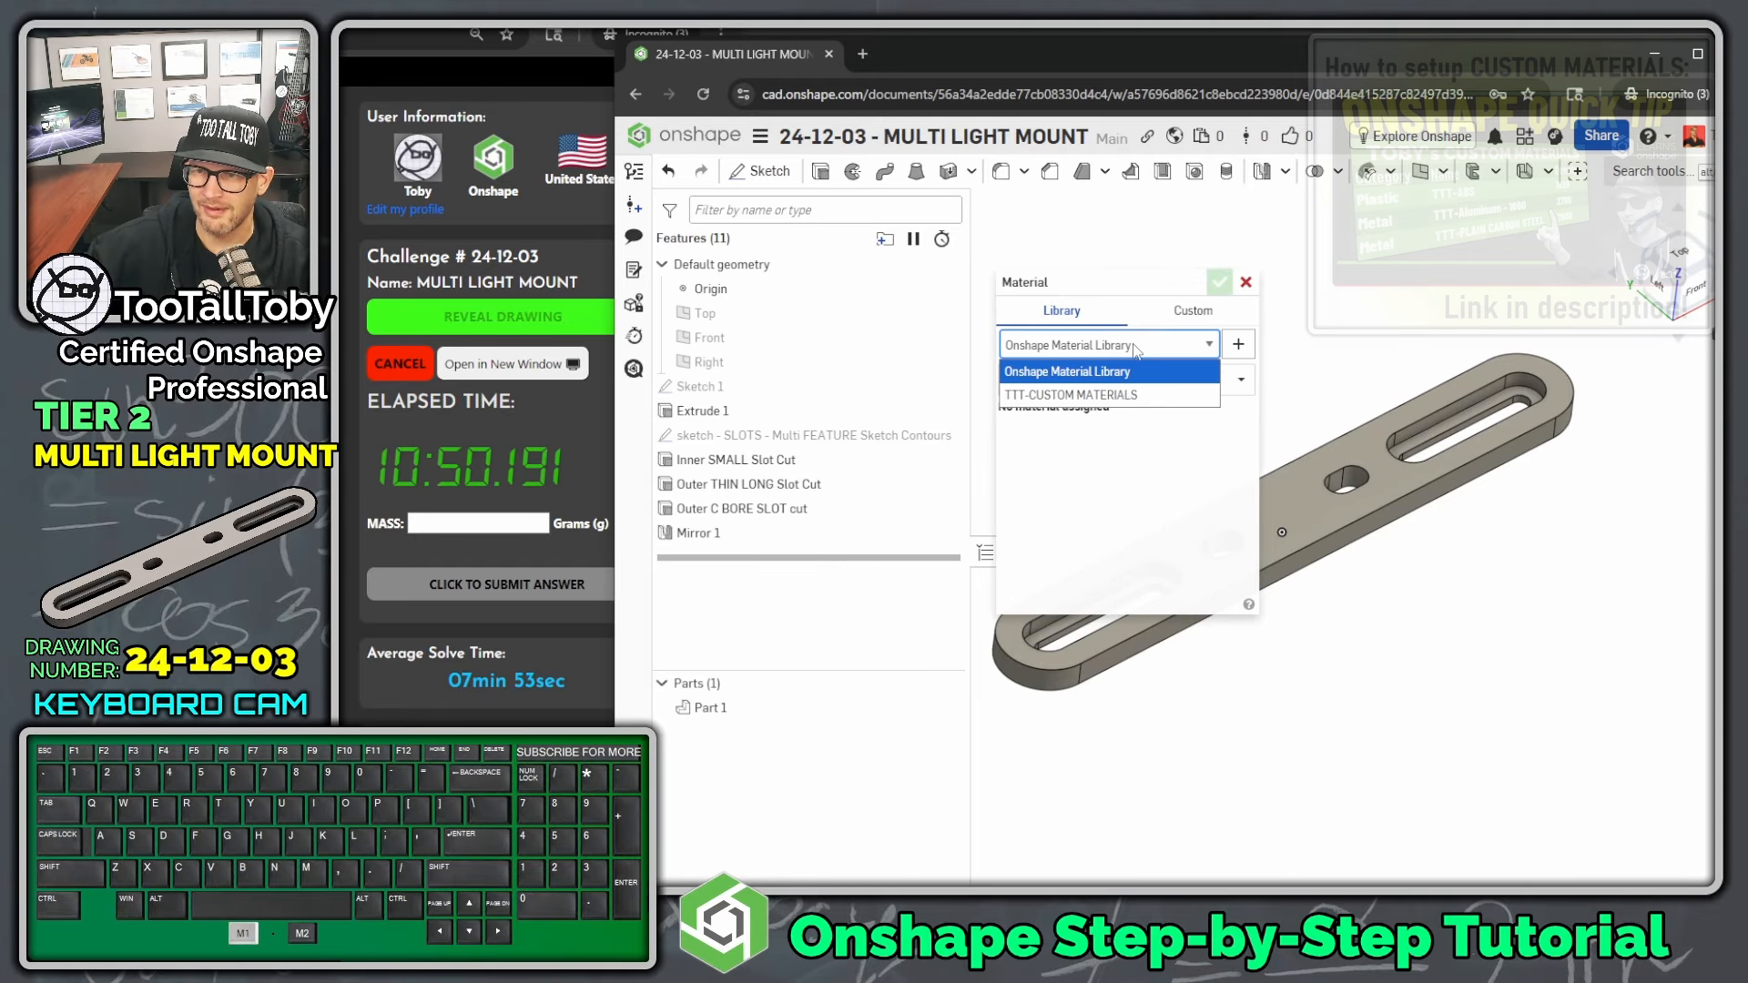
left_click(1109, 395)
left_click(1182, 383)
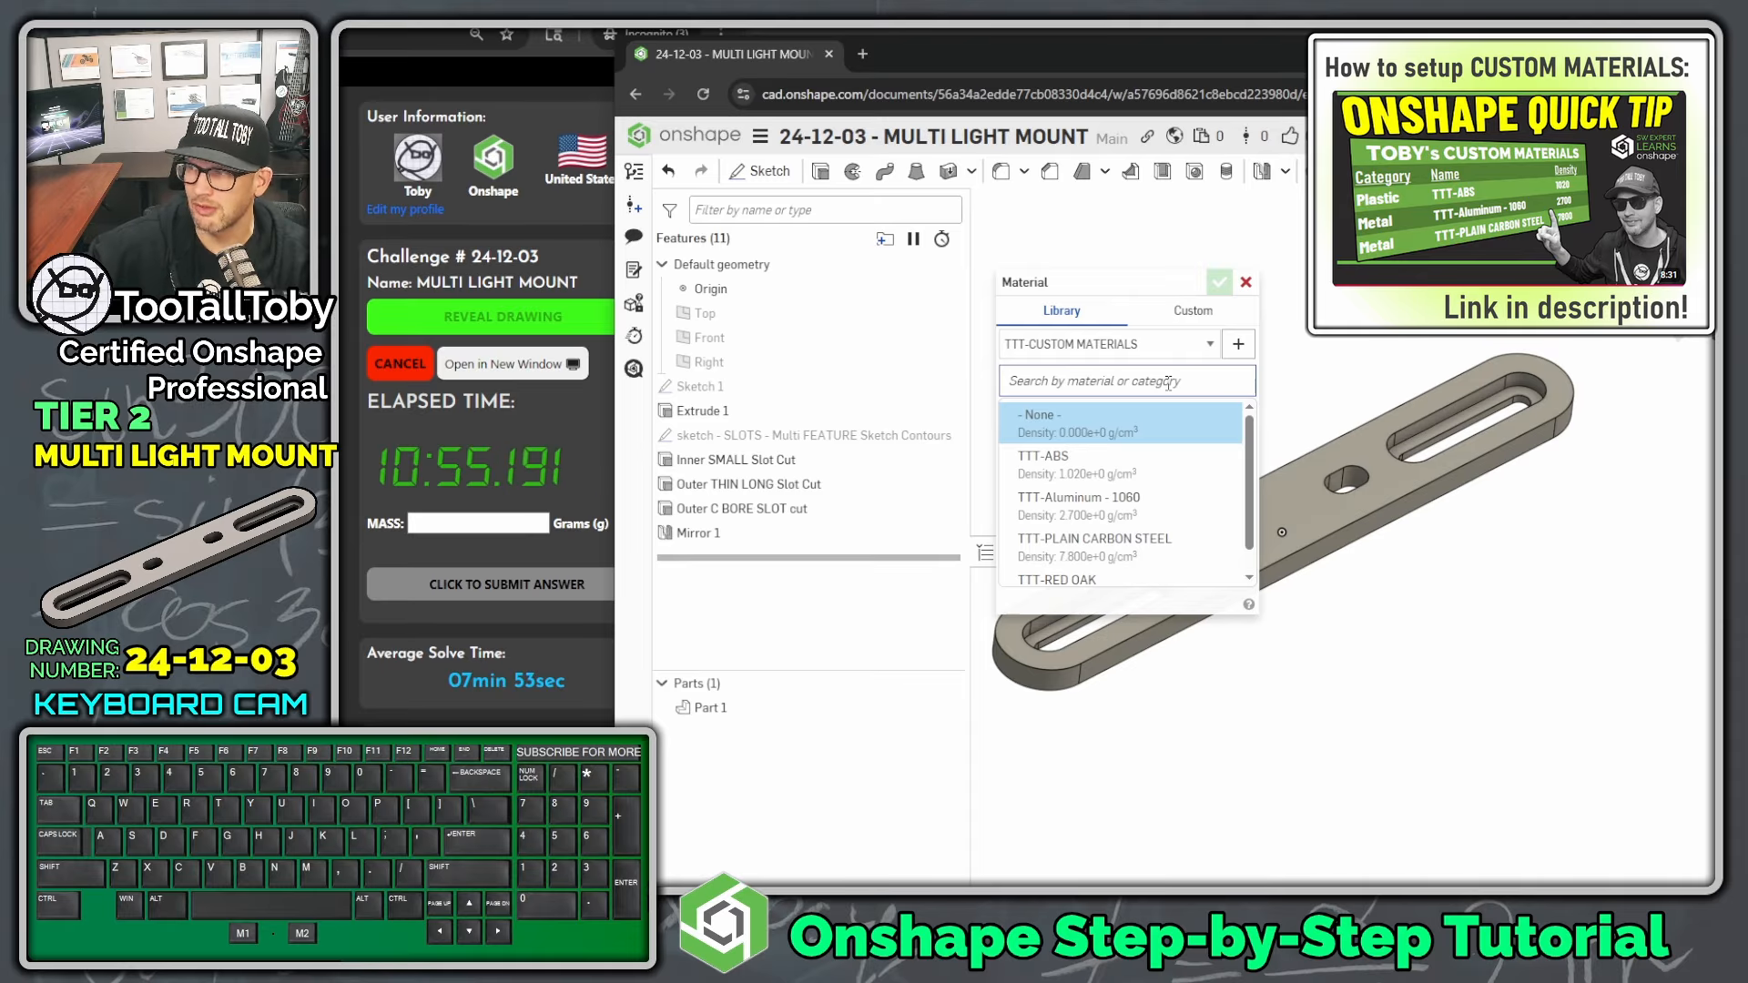
left_click(1082, 508)
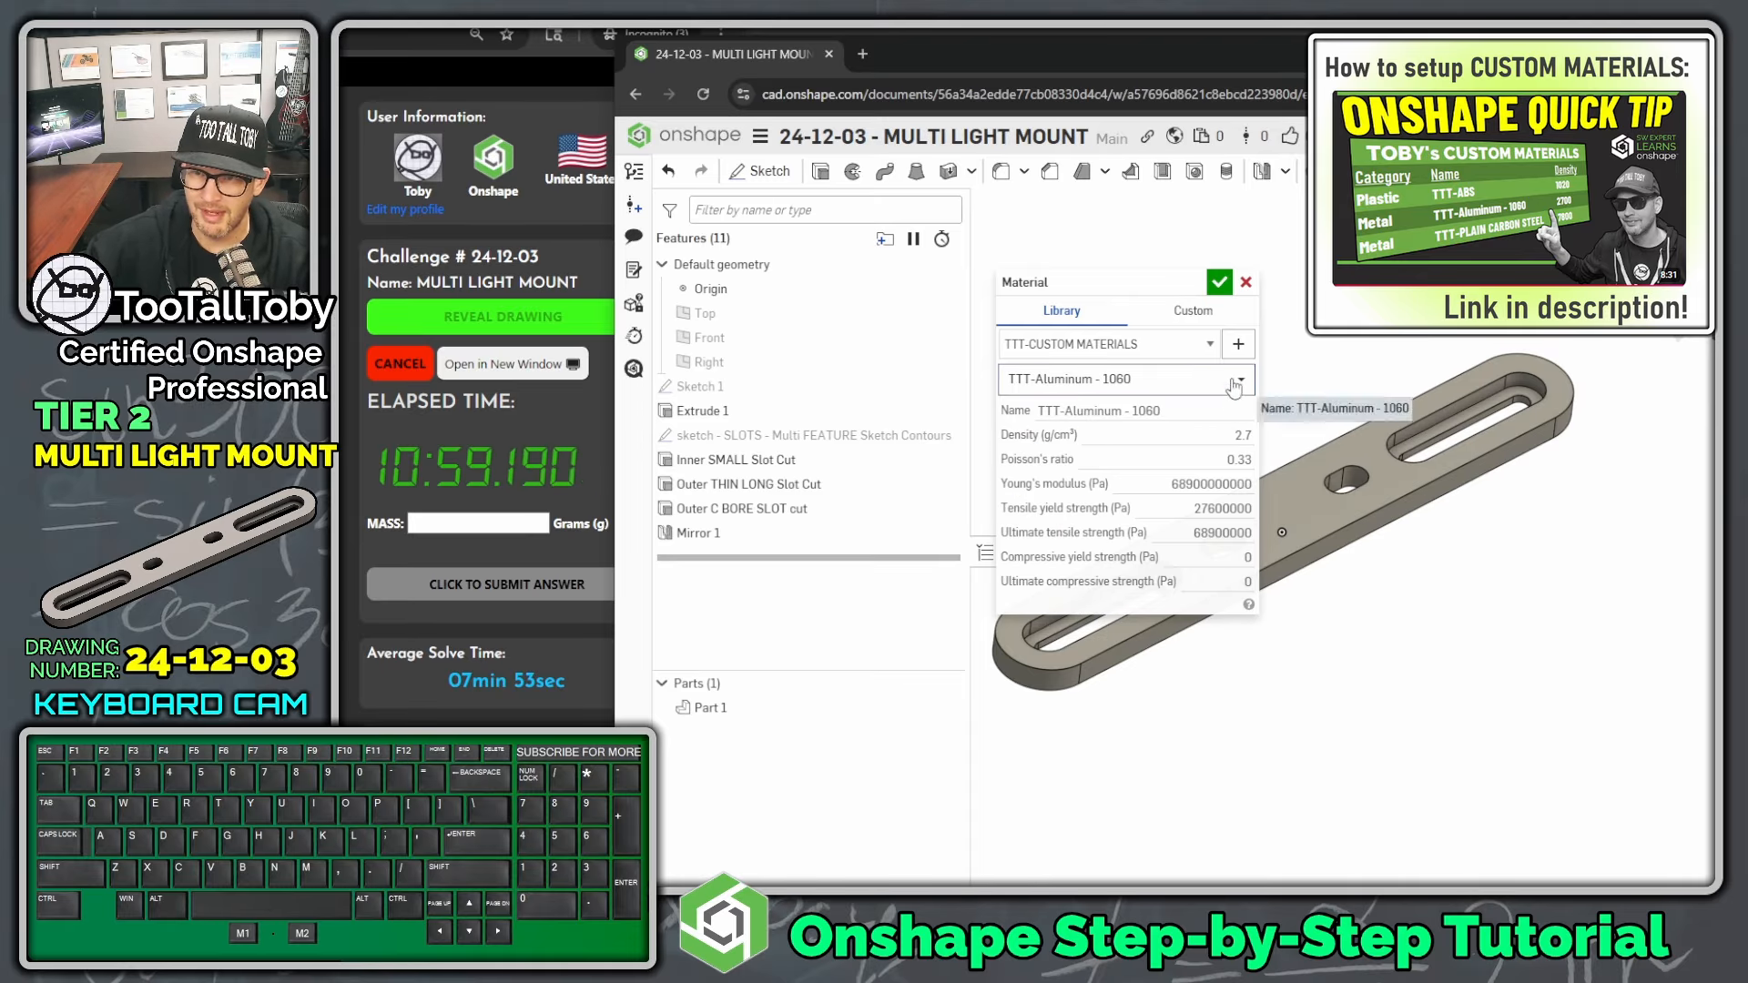
left_click(1225, 284)
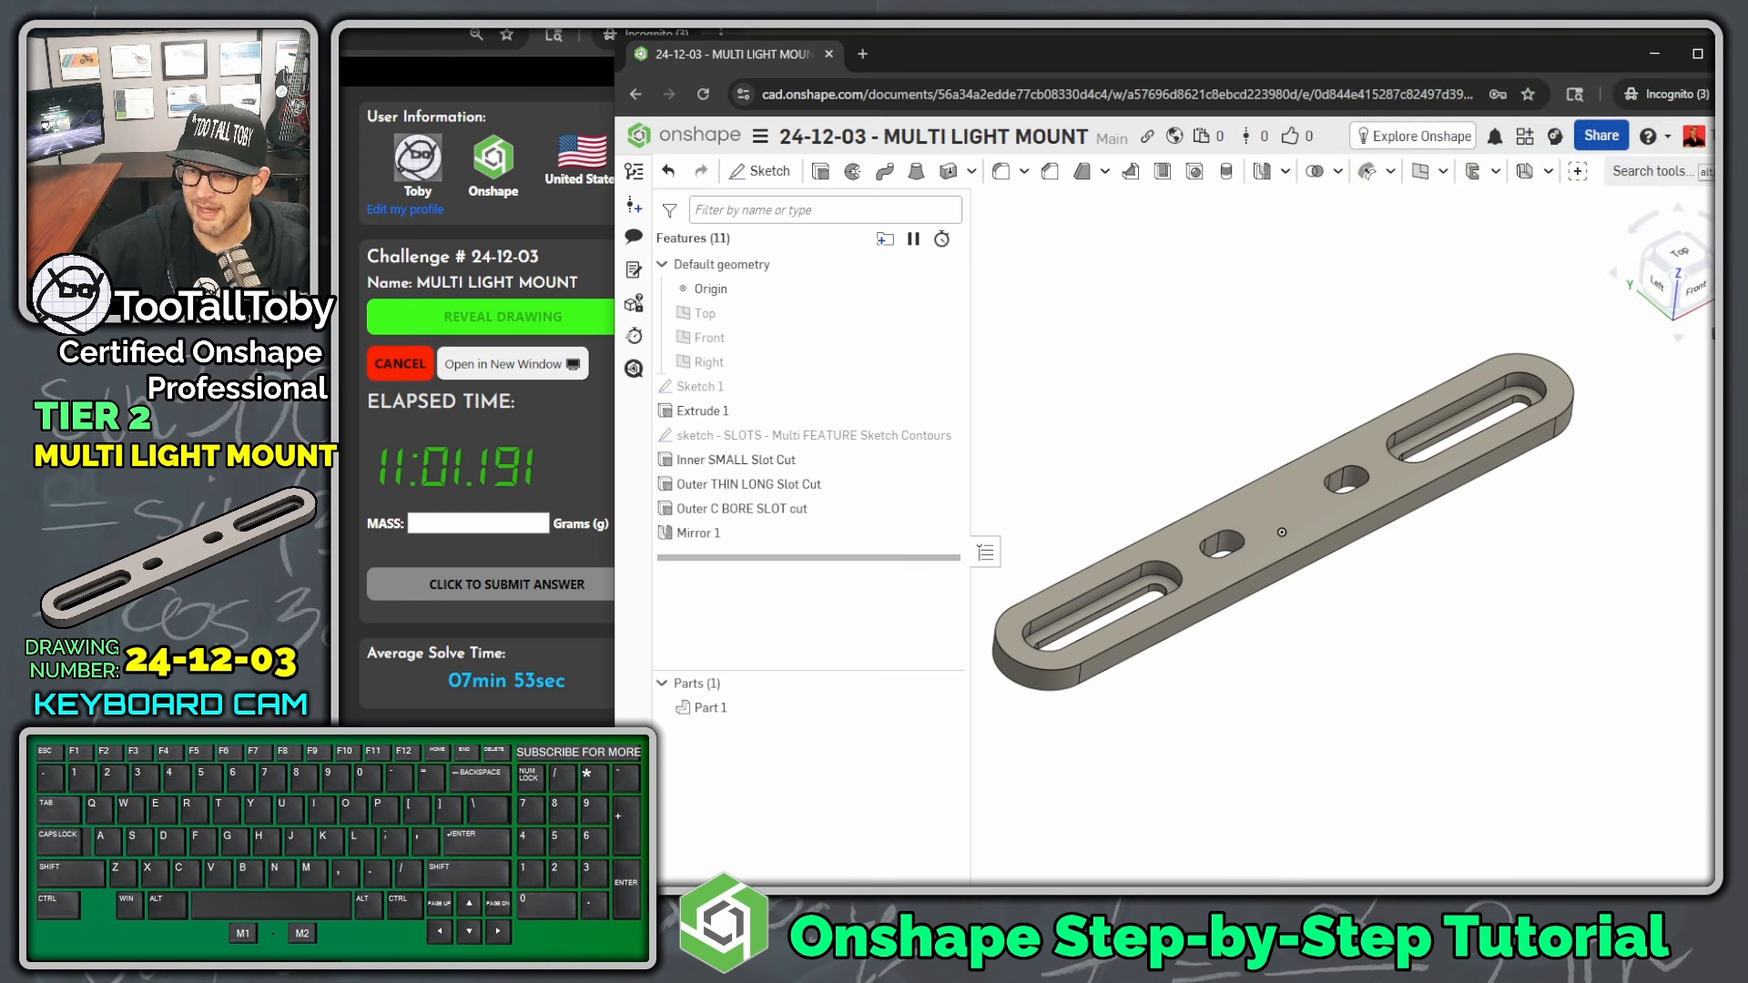
- Measure the mass properties of Part 1
left_click(1704, 878)
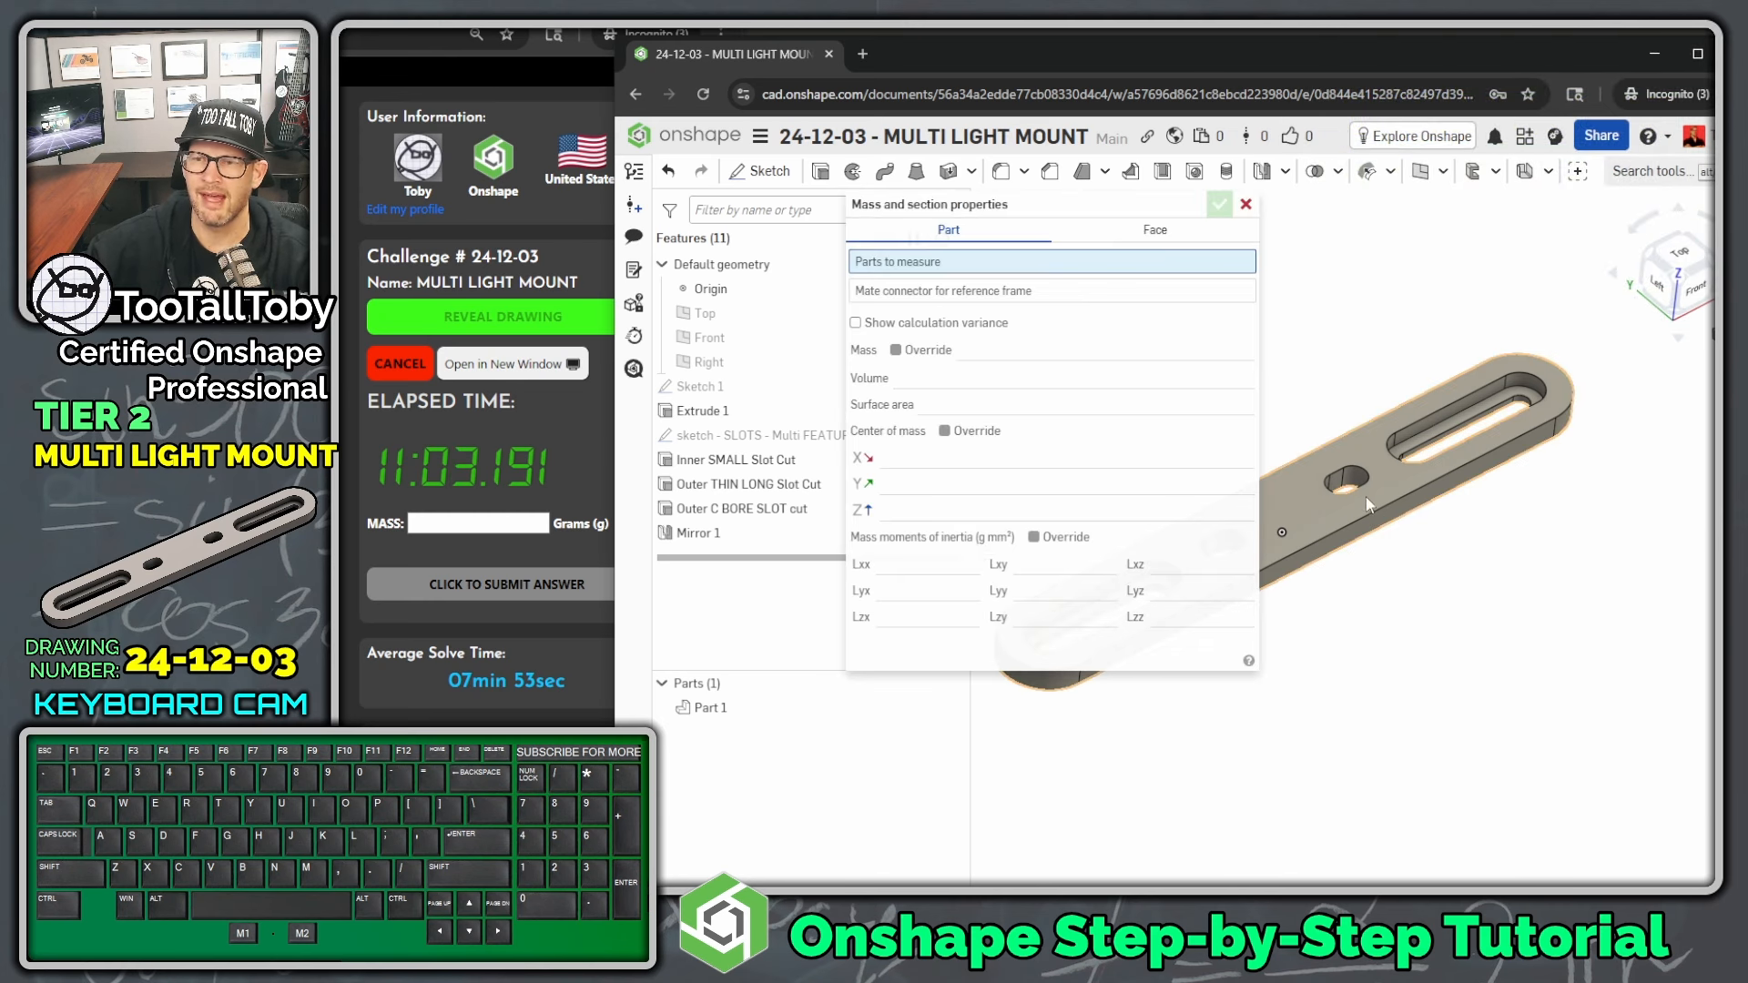
left_click(1316, 515)
mouse_move(1215, 380)
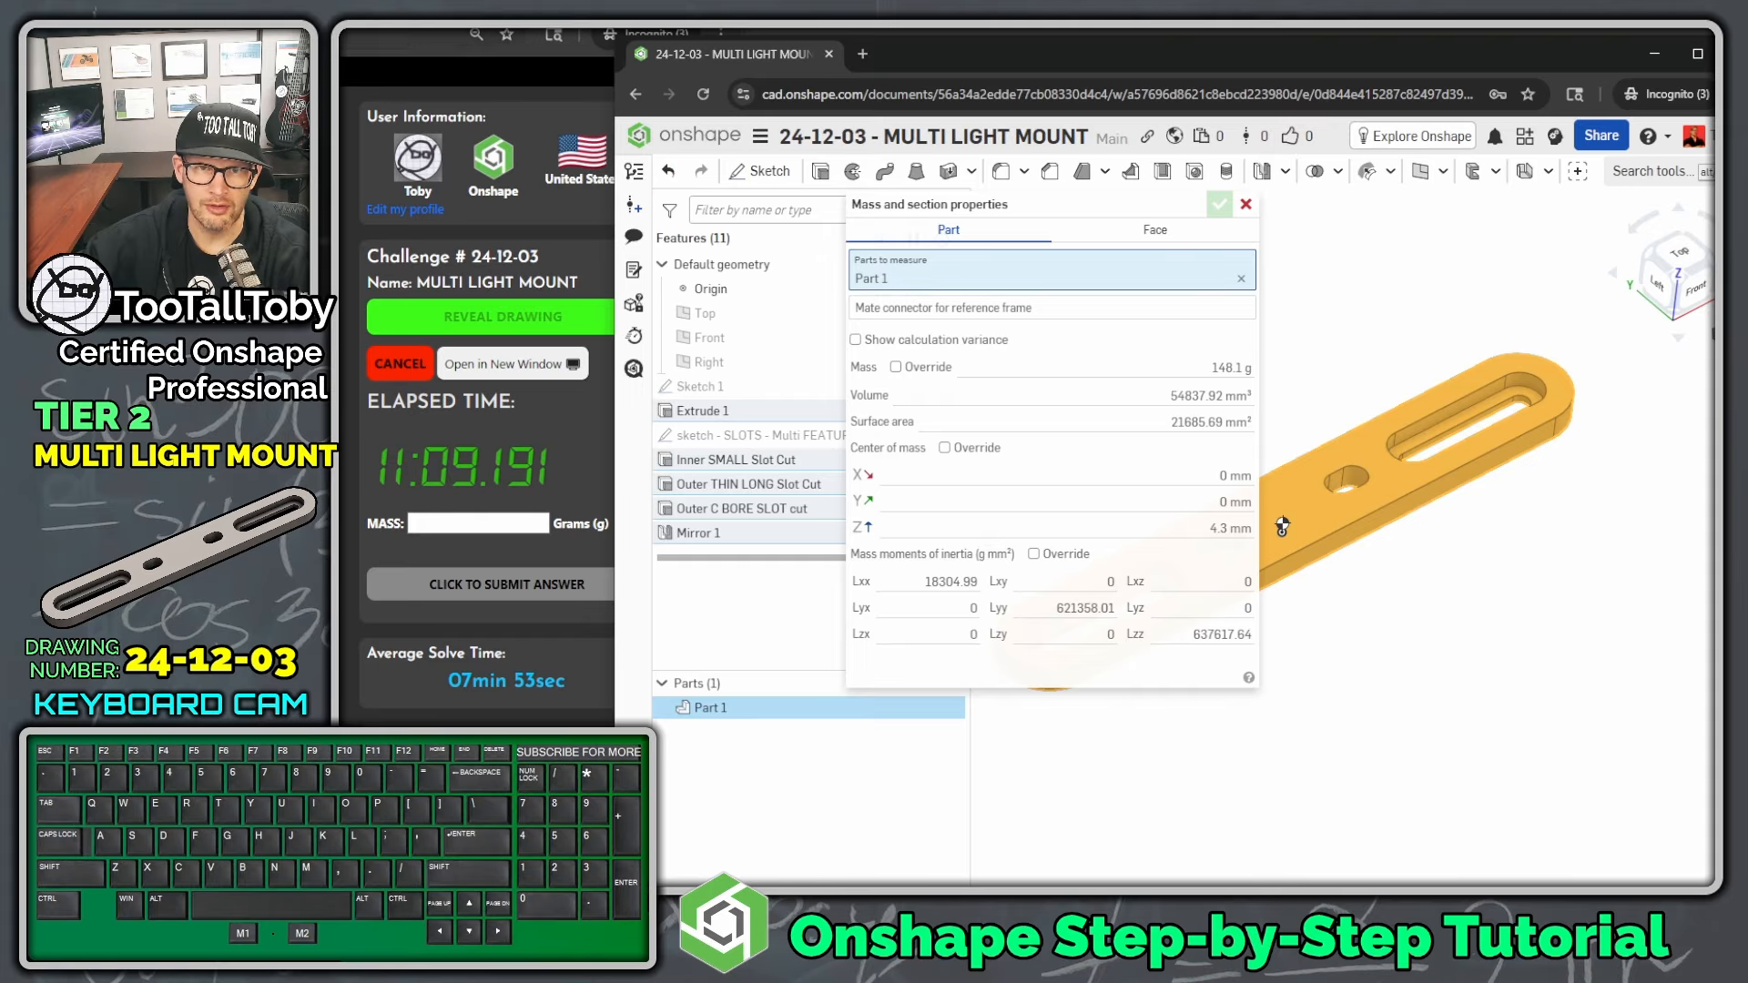
- Switch to the TooTallToby challenge page, answer the mass question with 148.1 grams, and submit the result to the scoreboard
left_click_drag(159, 6, 1201, 71)
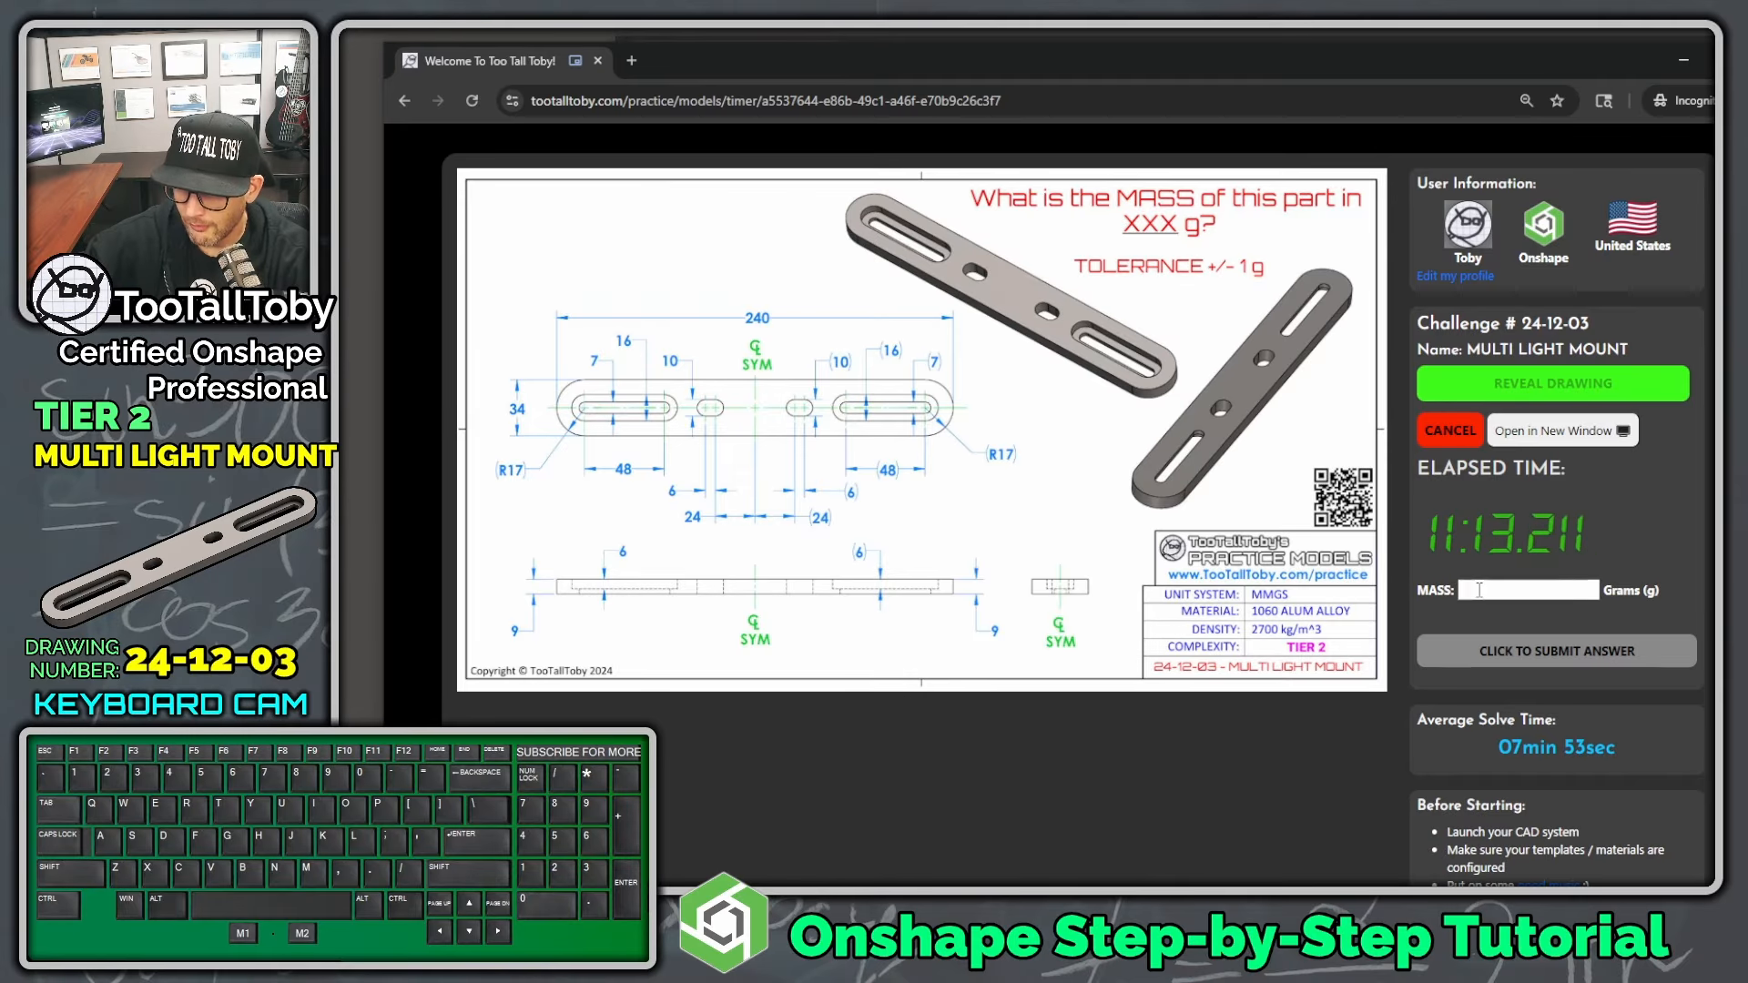
left_click(1480, 590)
type("148.1")
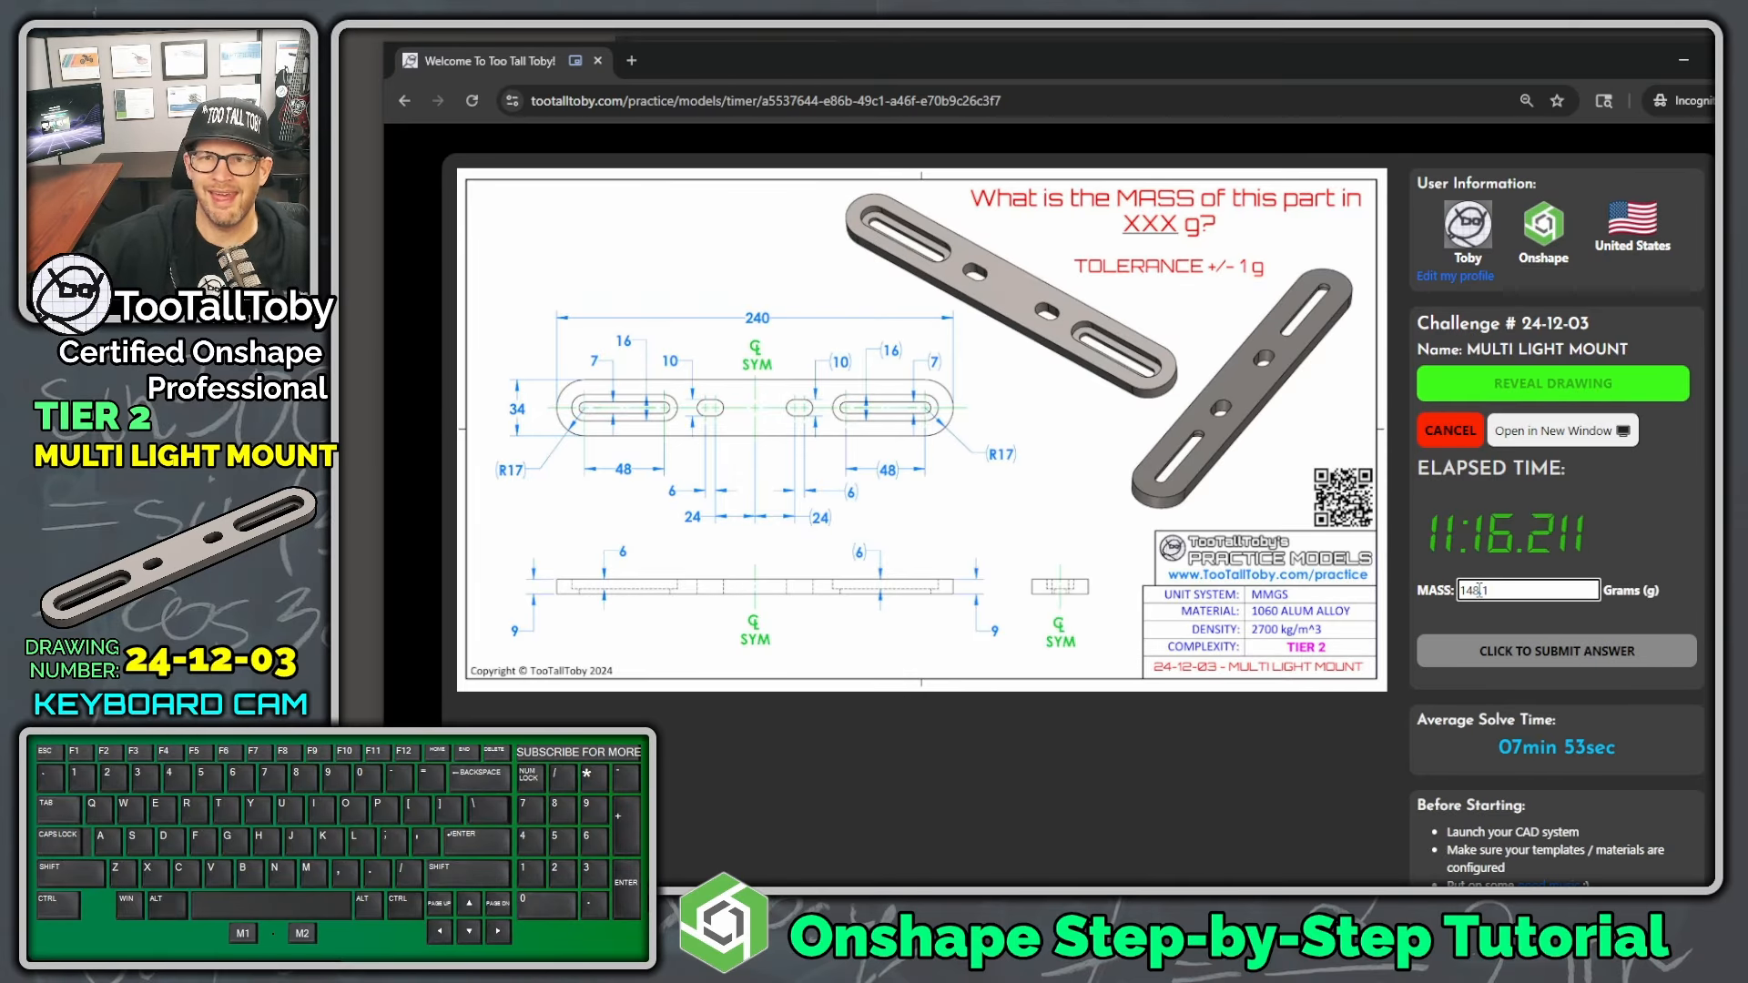
key("Return")
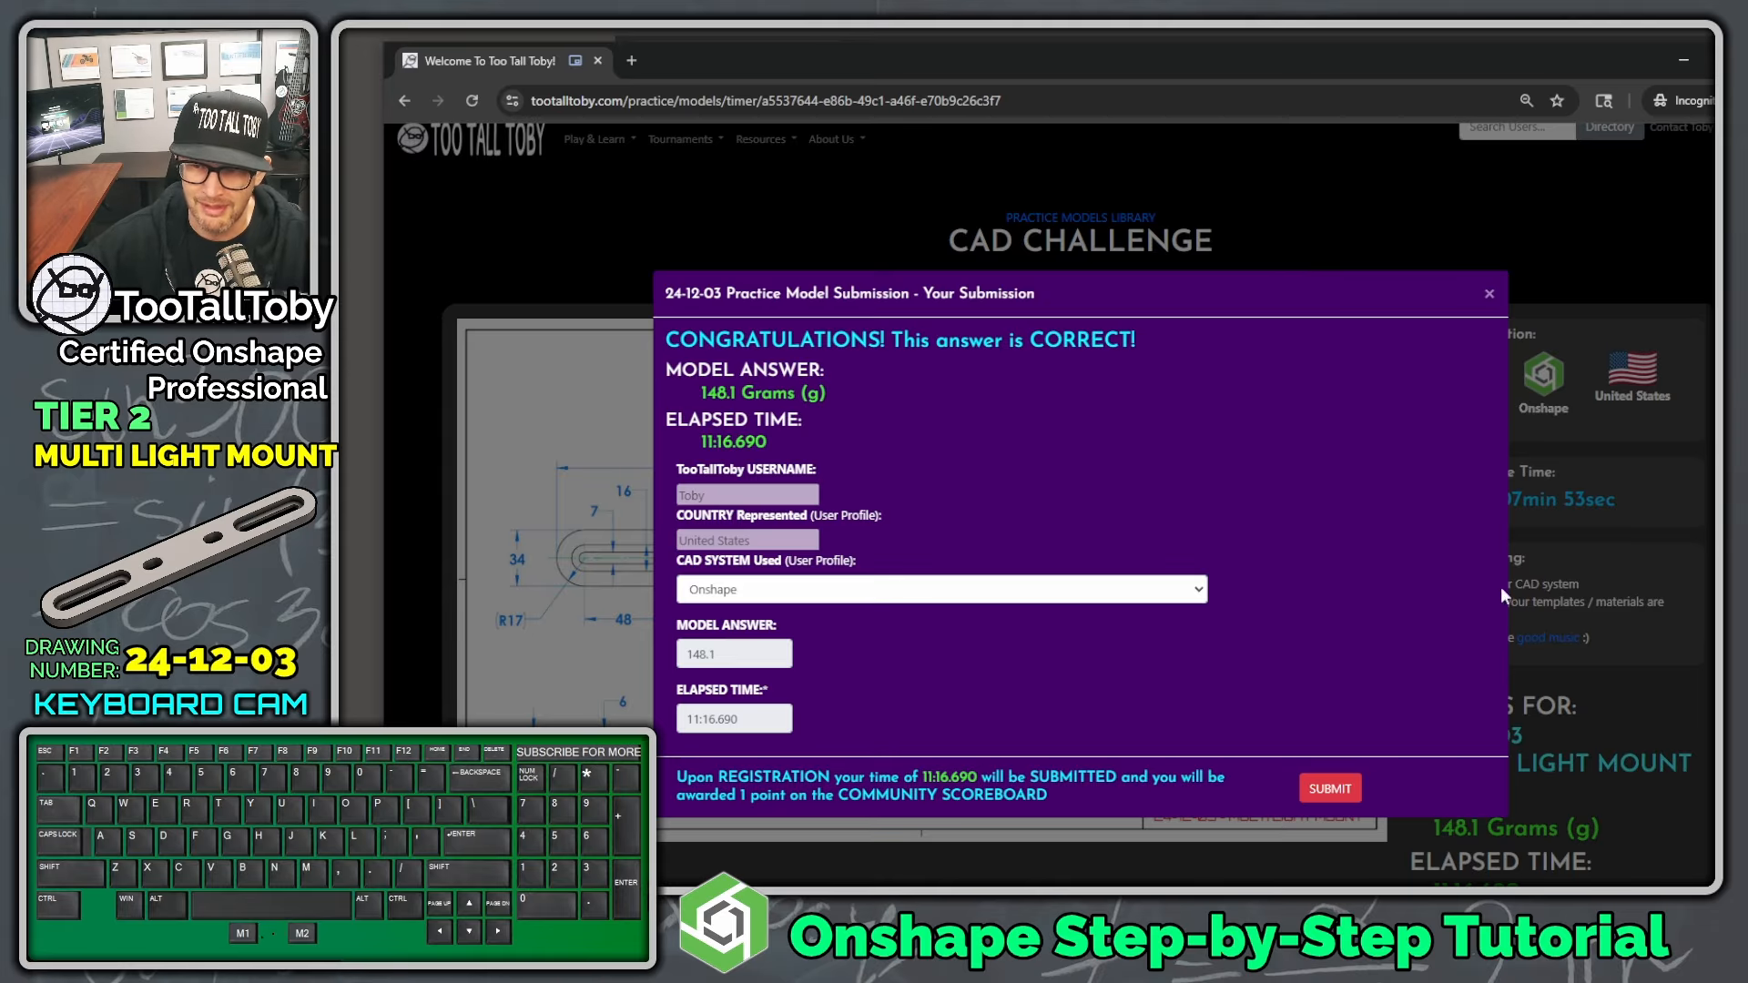
left_click(1327, 787)
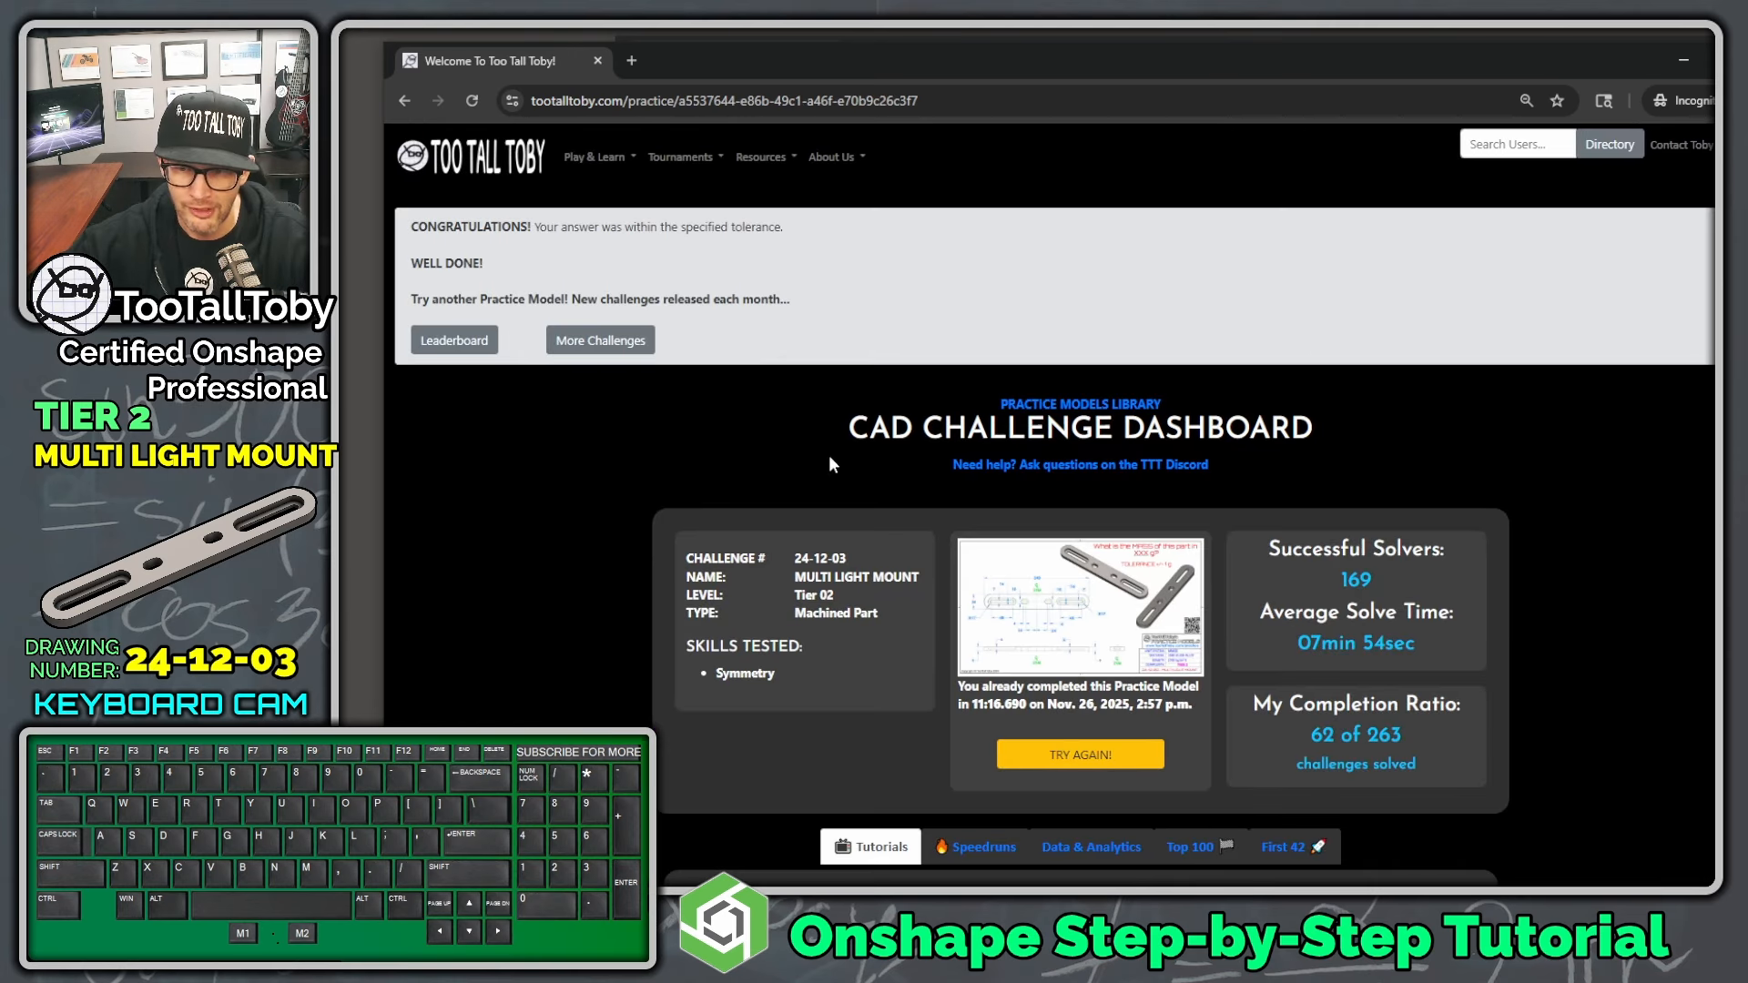
scroll(1001, 564, "down", 2)
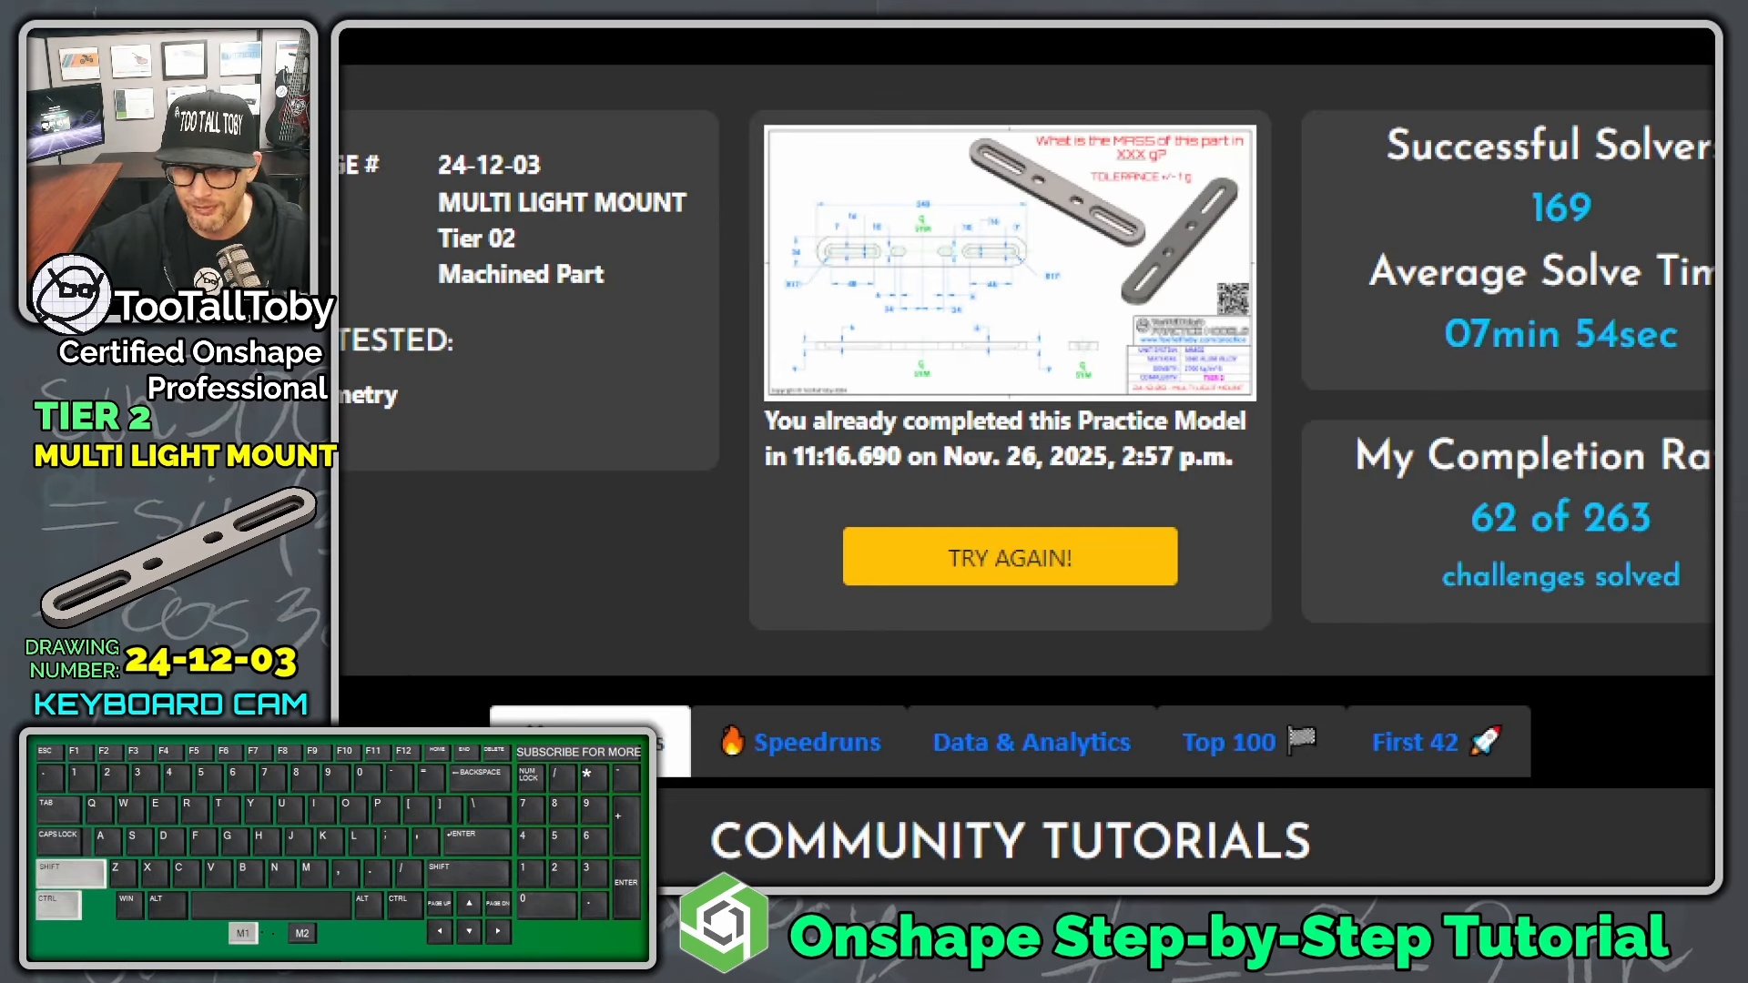